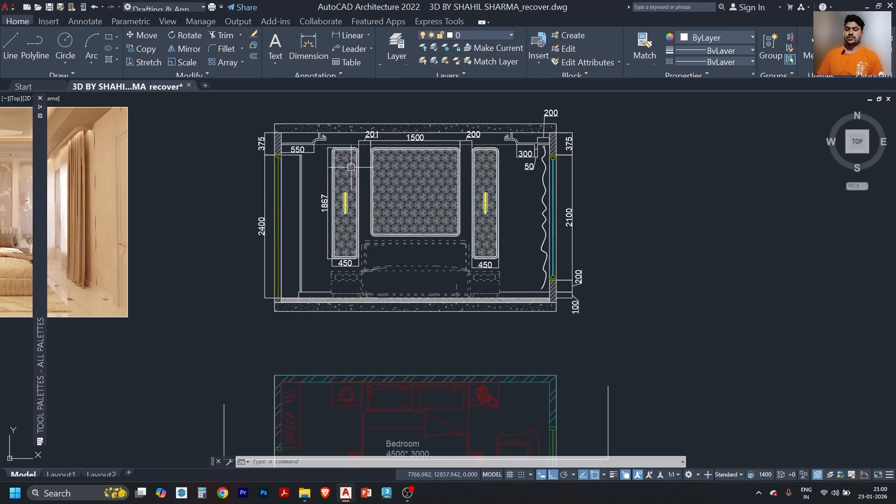
# Examine the bedroom elevation's wall panels, ceiling profile and existing dimensions.
pyautogui.scroll(2, 351, 173)
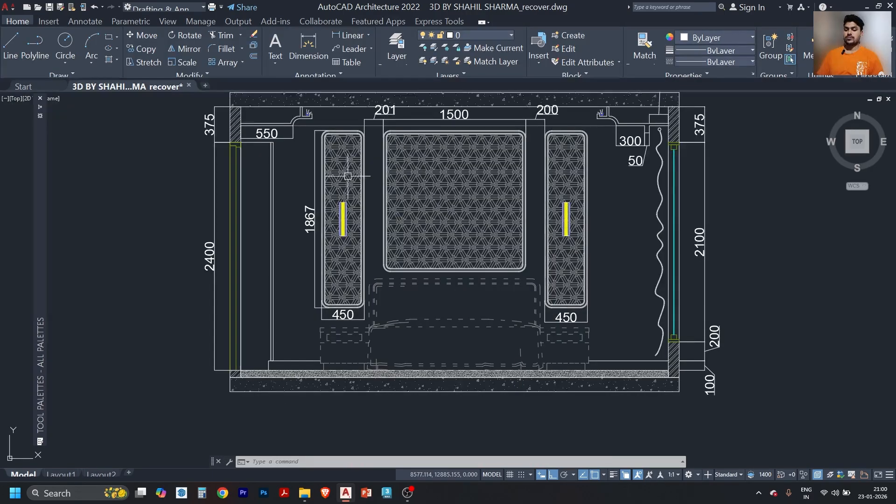
pyautogui.moveTo(347, 177); pyautogui.dragTo(356, 202, button='middle')
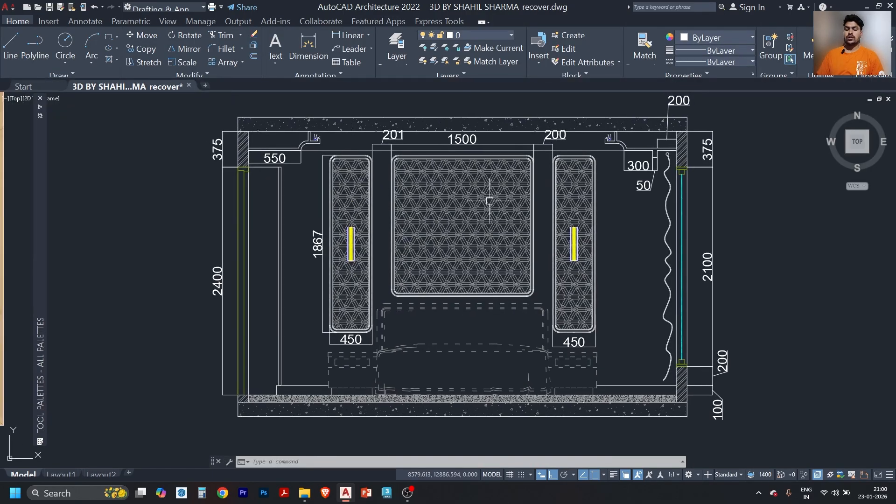
pyautogui.scroll(-2, 490, 200)
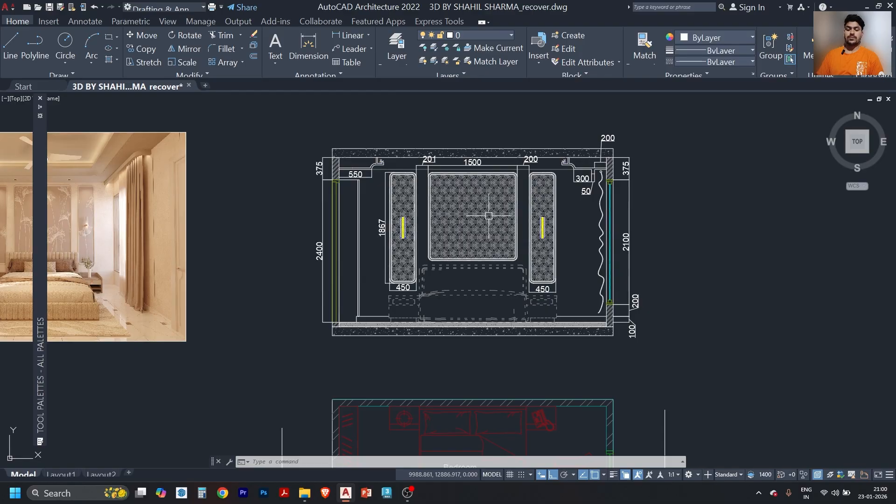
pyautogui.scroll(3, 362, 159)
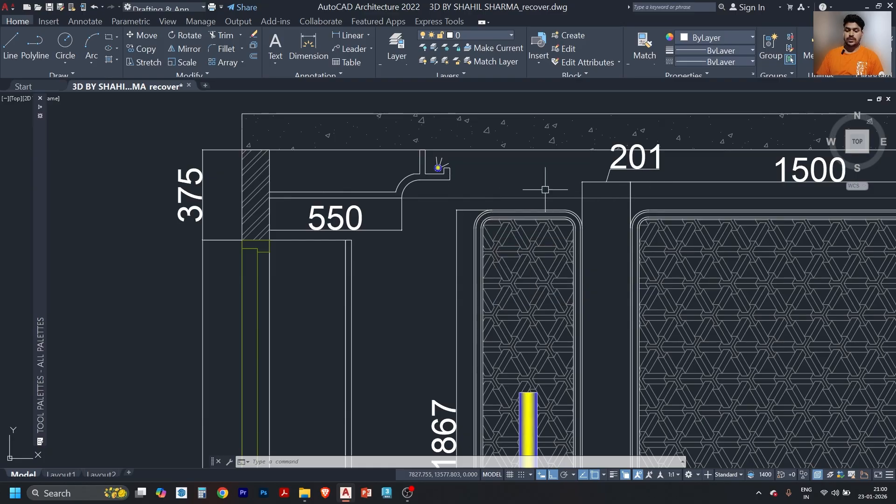
pyautogui.scroll(-2, 439, 192)
pyautogui.moveTo(780, 186); pyautogui.dragTo(583, 208, button='middle')
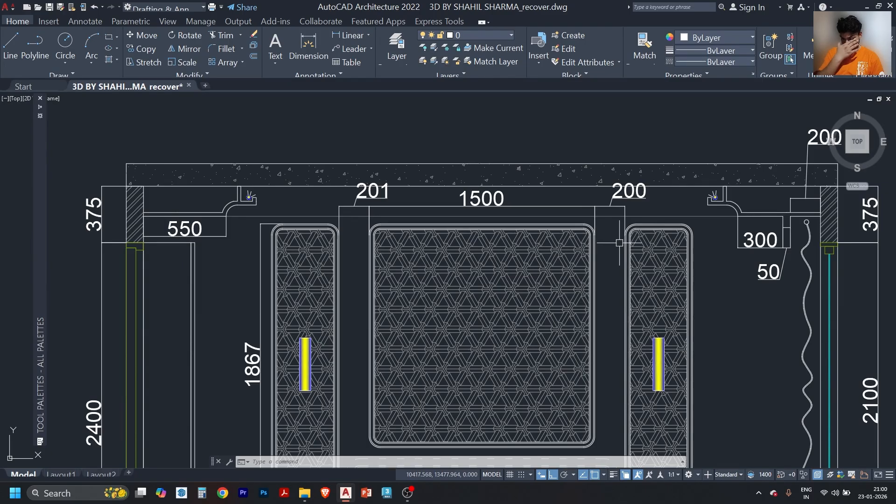
# Try to stretch the 200 dimension between the middle and right wall panels down to the right panel's corner.
pyautogui.scroll(5, 610, 208)
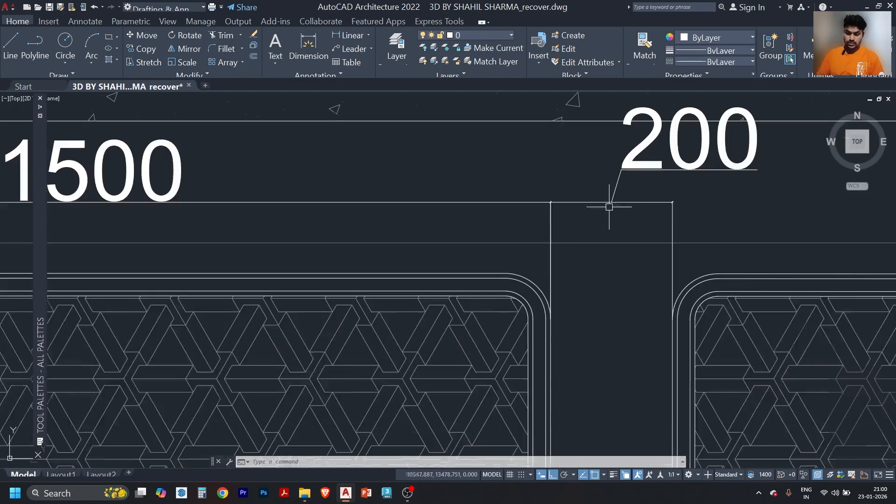
pyautogui.click(691, 191)
pyautogui.click(623, 215)
pyautogui.click(671, 202)
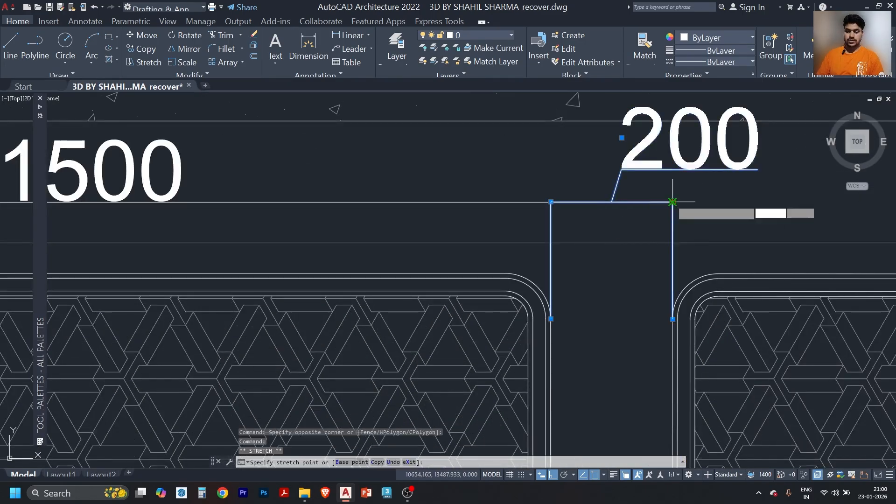
pyautogui.click(673, 320)
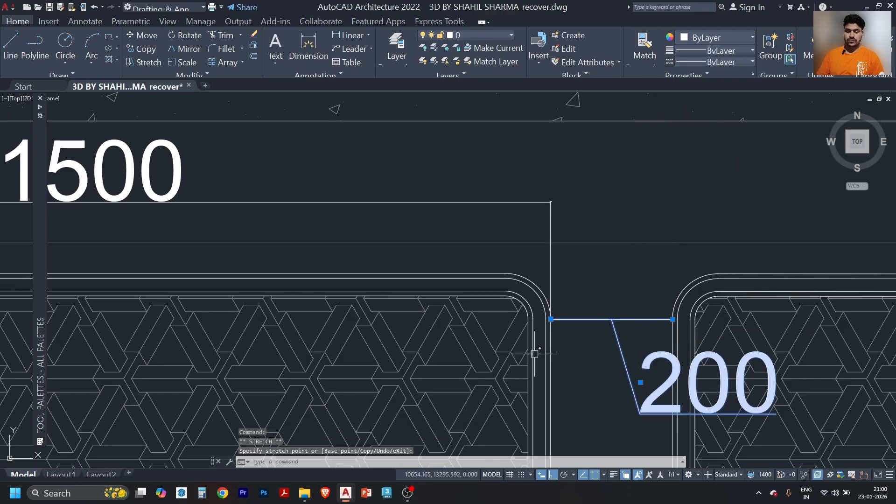
pyautogui.press('Escape')
pyautogui.scroll(-5, 593, 245)
# Try to move the 200 dimension straight down into the gap between the middle and right wall panels.
pyautogui.scroll(5, 601, 248)
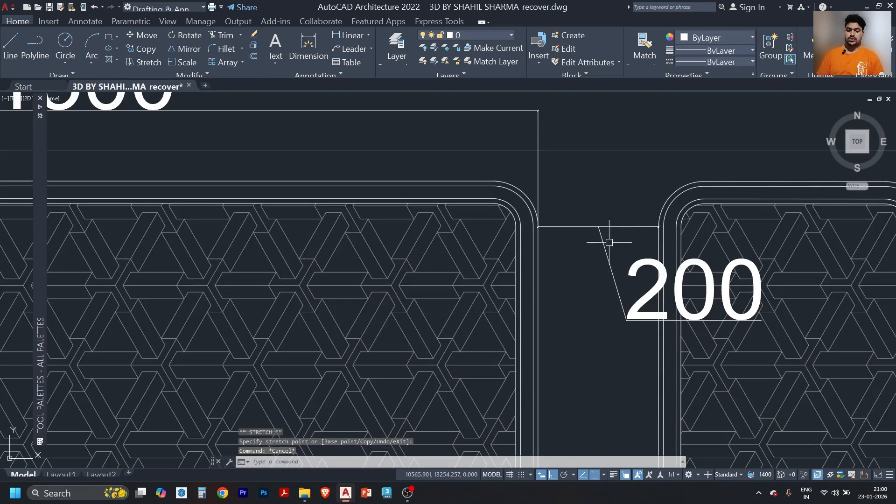
pyautogui.click(614, 220)
pyautogui.click(577, 292)
pyautogui.press('space')
pyautogui.click(580, 303)
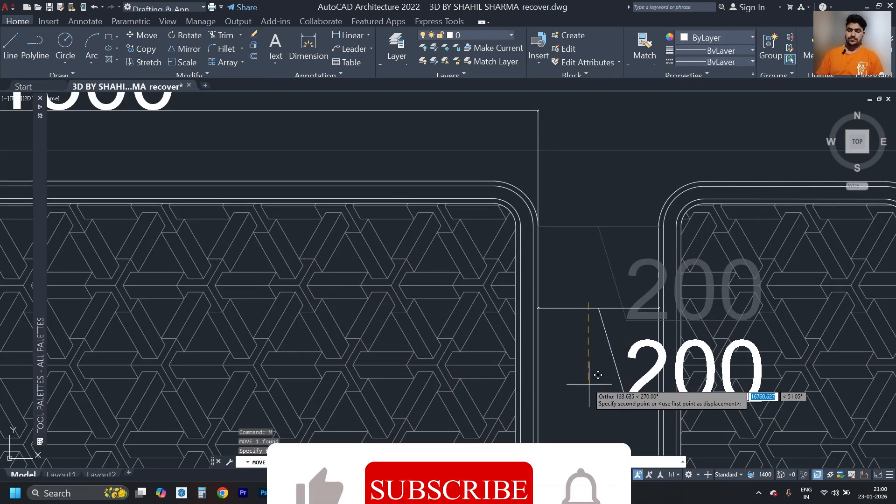
pyautogui.click(589, 397)
pyautogui.scroll(-5, 606, 296)
pyautogui.click(560, 250)
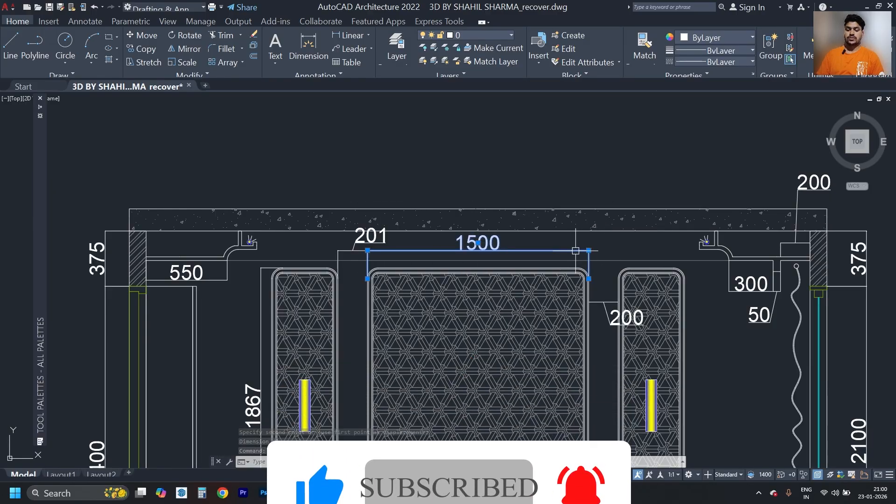
# Undo the move and the stretch of the 200 dimension.
pyautogui.hotkey('ctrl', 'z')
pyautogui.hotkey('ctrl', 'z')
pyautogui.hotkey('ctrl', 'z')
pyautogui.hotkey('ctrl', 'z')
pyautogui.hotkey('ctrl', 'z')
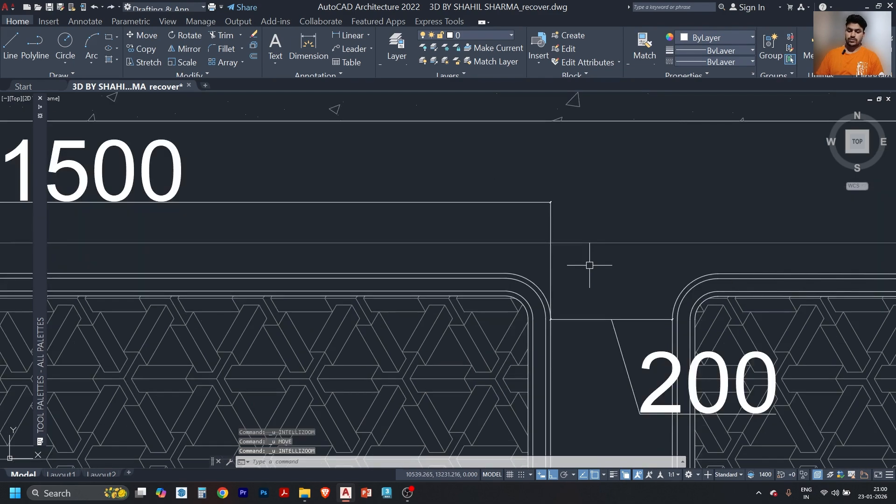
# Move the 201, 1500 and 200 dimensions straight up so their extension lines start at the ceiling slab's upper edge.
pyautogui.click(614, 266)
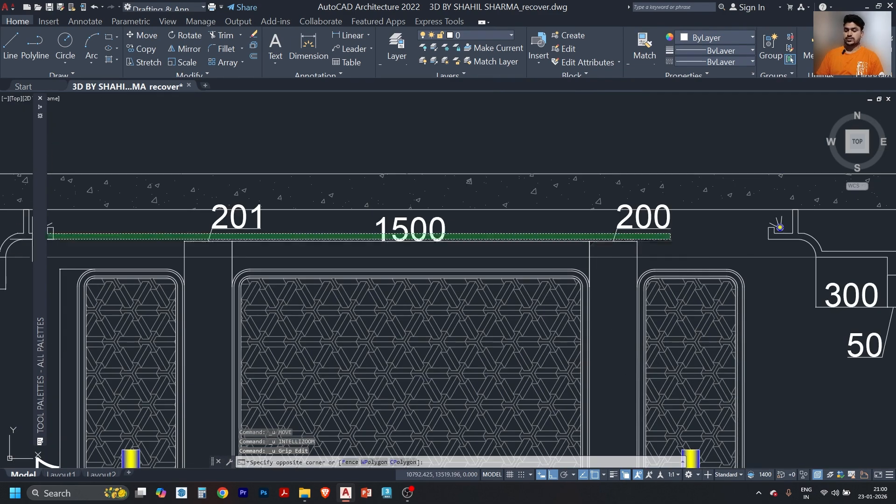
pyautogui.click(322, 265)
pyautogui.write('m')
pyautogui.press('Return')
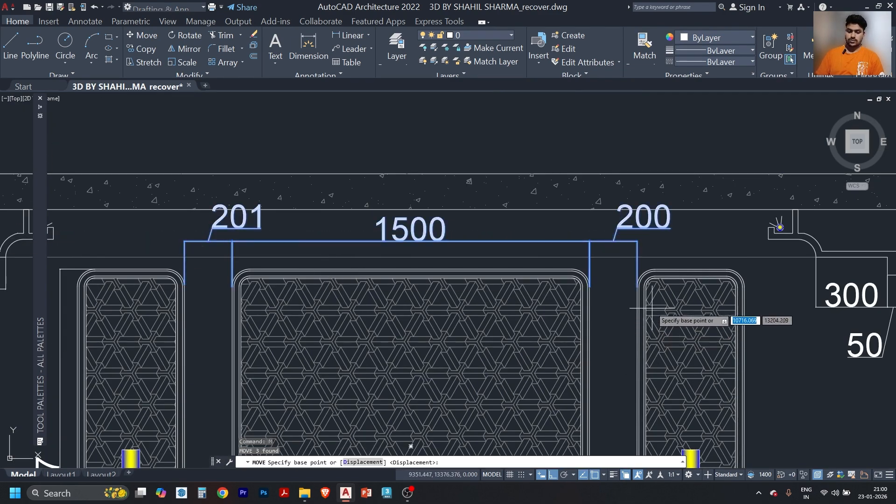
pyautogui.click(637, 286)
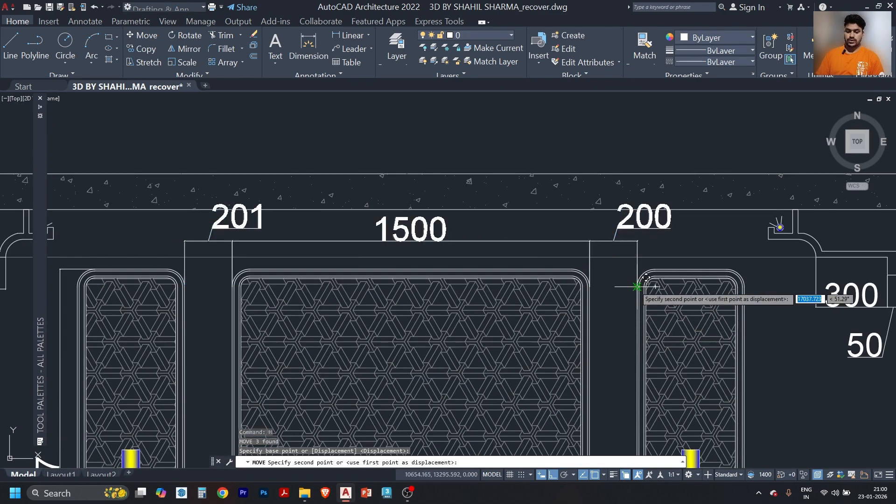
pyautogui.click(638, 174)
pyautogui.press('Escape')
# Draw a vertical polyline from the 200 dimension's right extension line down to the right wall panel's corner.
pyautogui.write('pl')
pyautogui.press('Return')
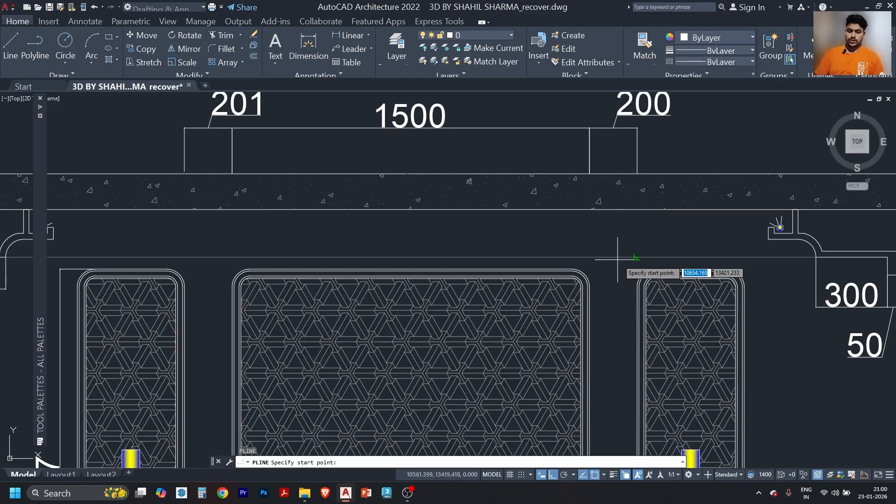
pyautogui.click(637, 174)
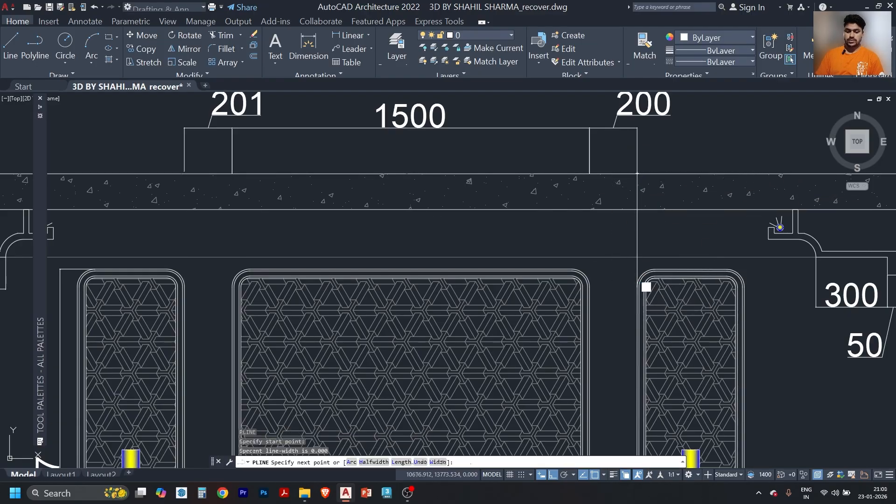
pyautogui.click(638, 286)
pyautogui.press('Escape')
# Set the linetype of the new vertical polyline to HIDDEN.
pyautogui.click(639, 228)
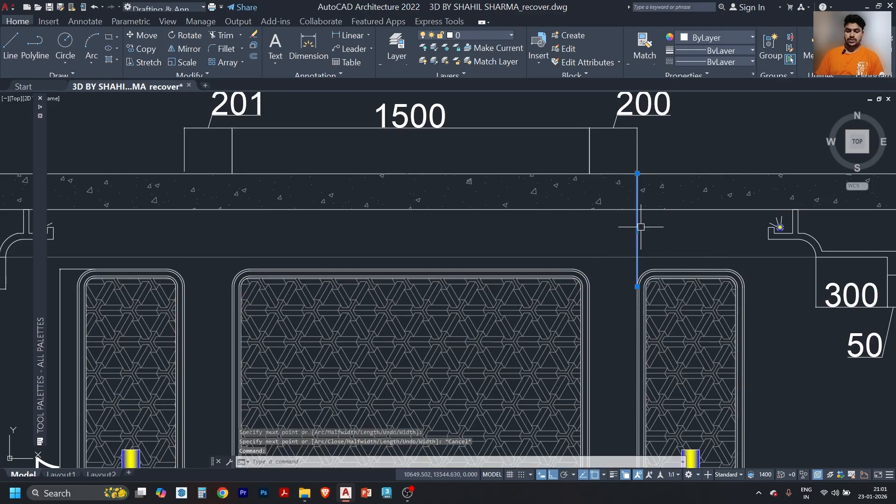
pyautogui.click(709, 65)
pyautogui.press('Escape')
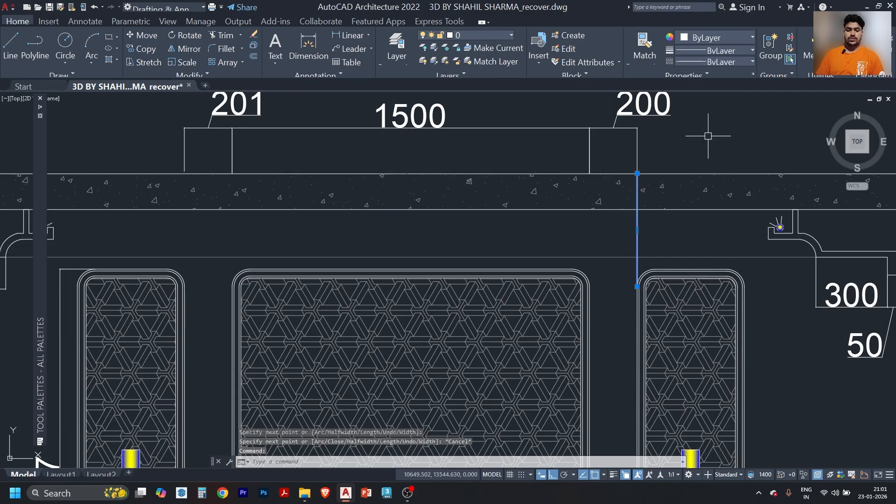
pyautogui.click(717, 63)
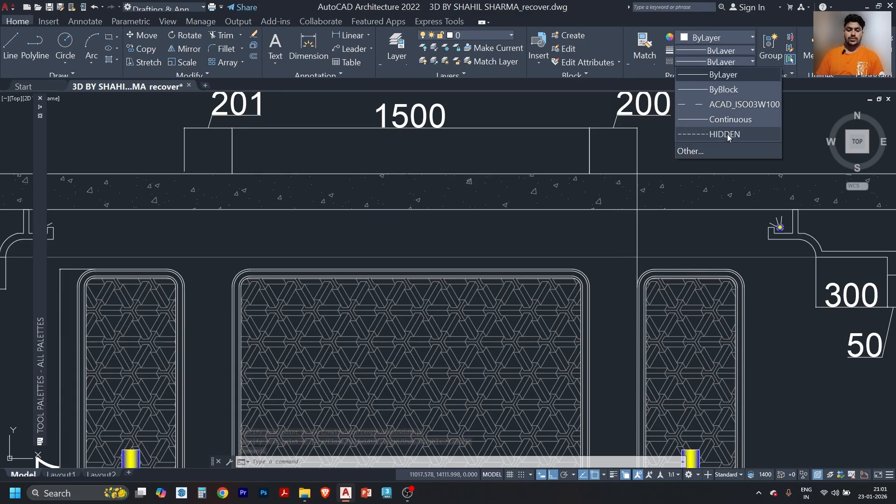
pyautogui.click(726, 134)
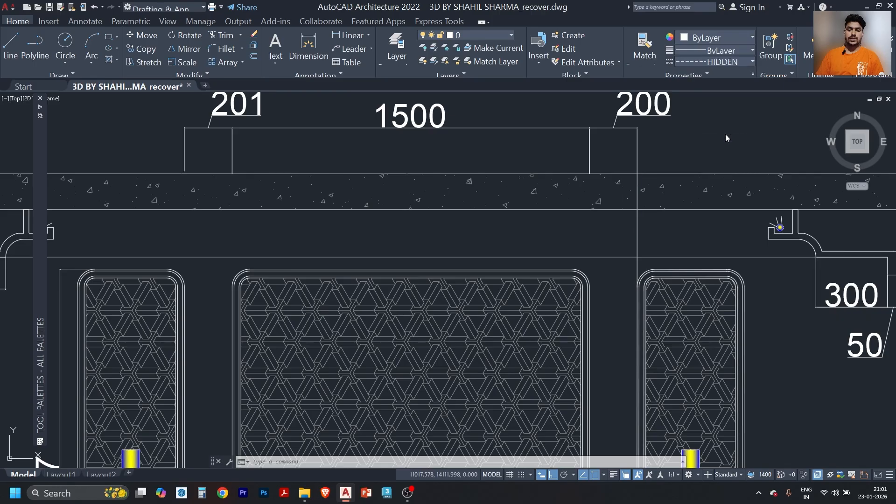
pyautogui.press('Escape')
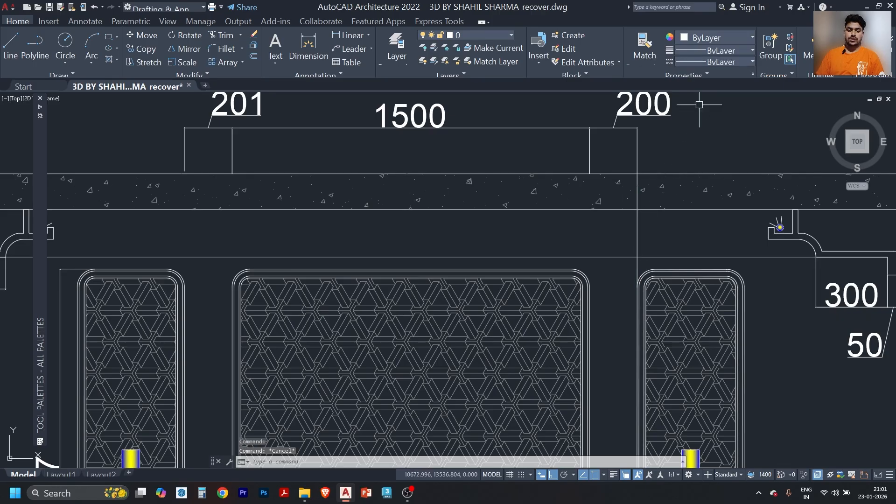
pyautogui.click(716, 63)
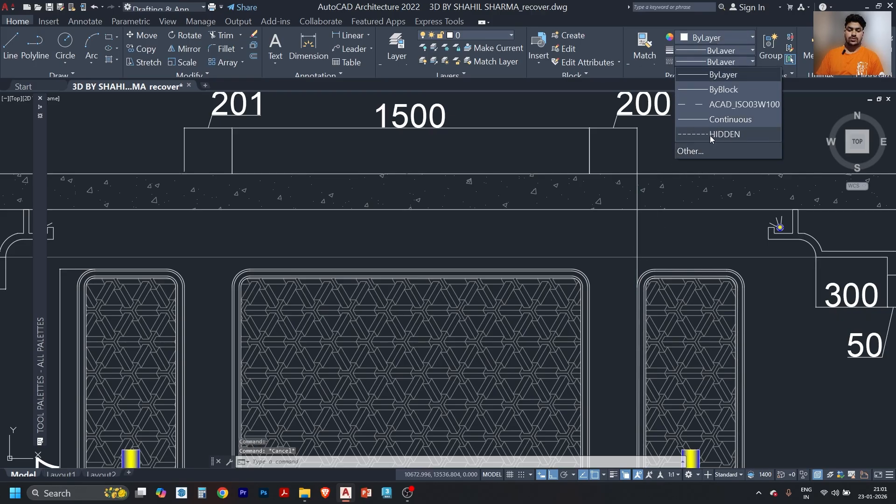
pyautogui.press('Escape')
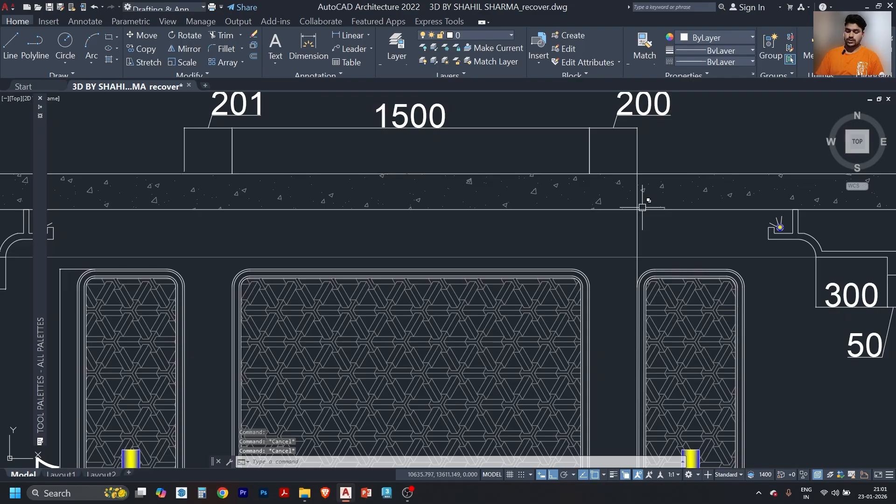
# Set the linetype scale factor to 0.2 and check the vertical polyline up close.
pyautogui.press('Return')
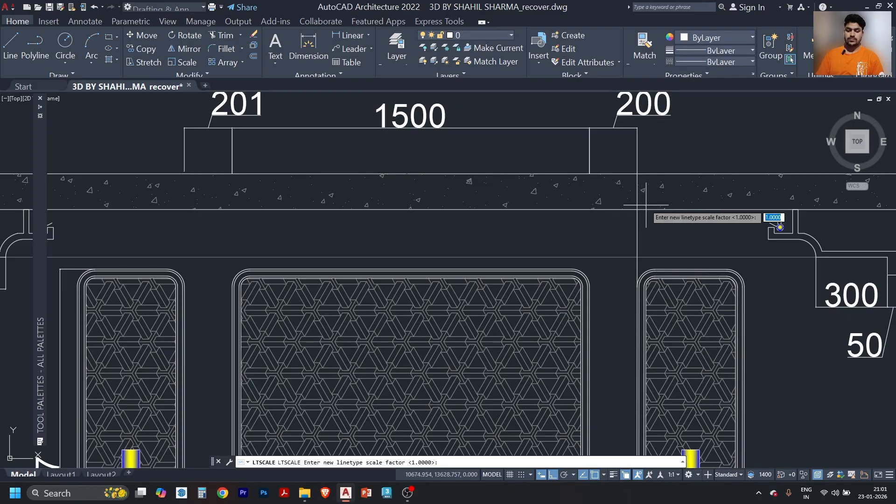
pyautogui.write('.2')
pyautogui.press('Return')
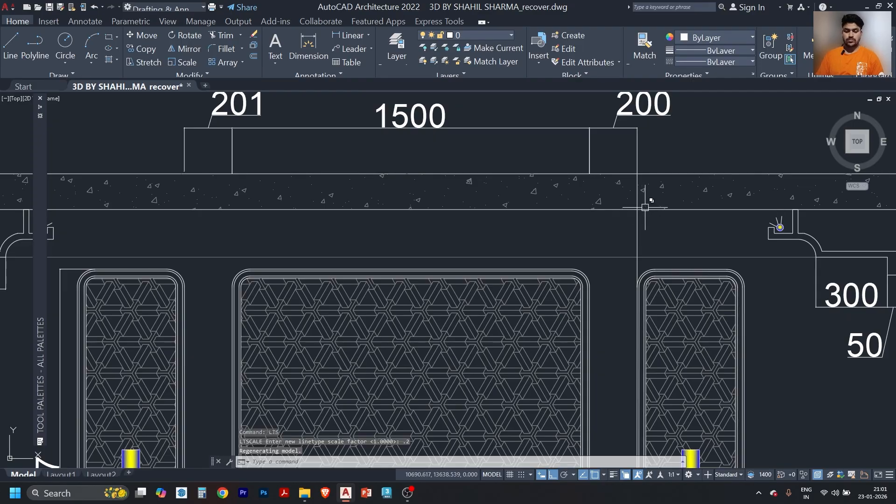
pyautogui.click(635, 234)
pyautogui.scroll(5, 635, 236)
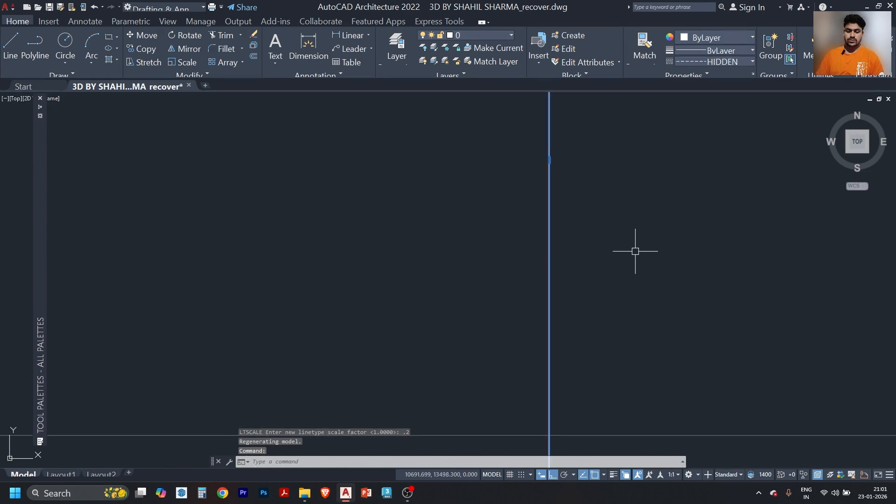
pyautogui.press('Escape')
pyautogui.press('Escape')
pyautogui.scroll(-5, 590, 250)
# Erase the vertical polyline and undo the erasure.
pyautogui.click(591, 250)
pyautogui.click(512, 254)
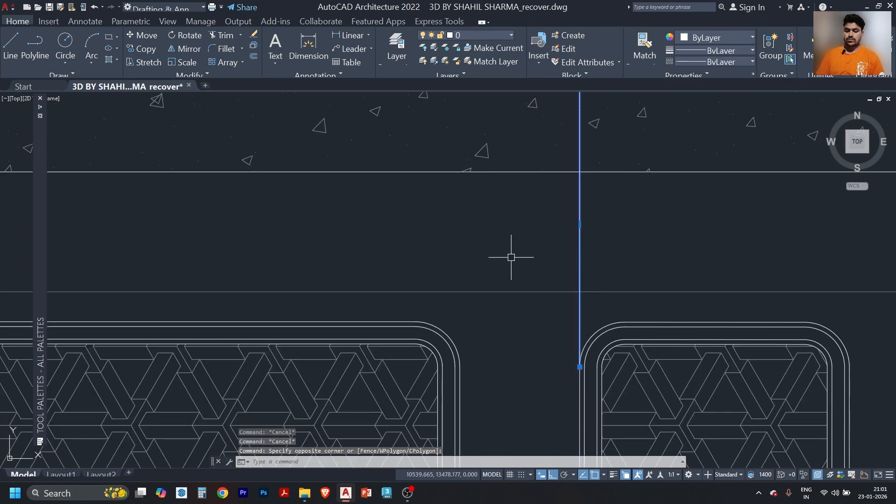
pyautogui.press('Delete')
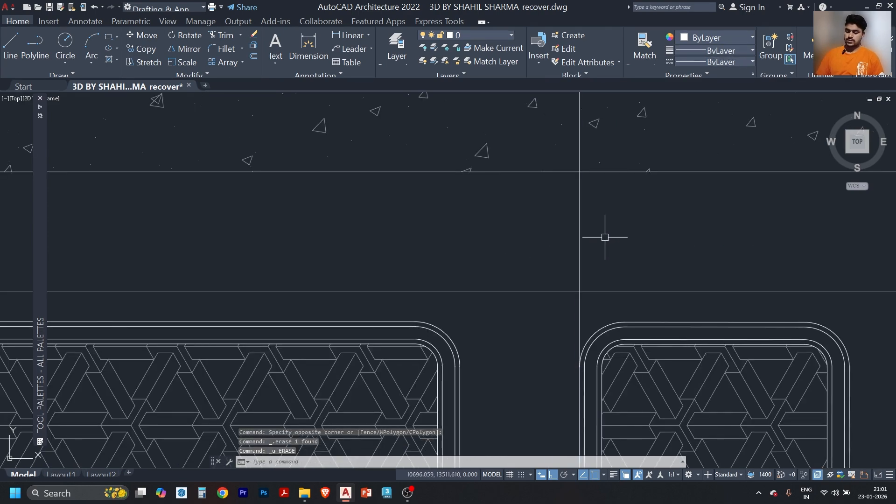
pyautogui.hotkey('ctrl', 'z')
pyautogui.press('Escape')
# Load the HIDDEN2 linetype from acadiso.lin into the drawing through the Linetype Manager.
pyautogui.click(706, 61)
pyautogui.click(625, 203)
pyautogui.click(619, 212)
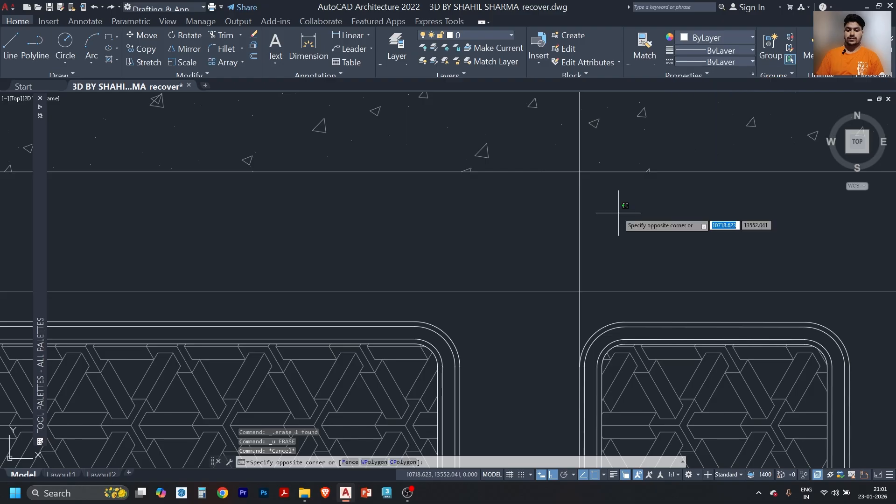
pyautogui.click(524, 229)
pyautogui.click(705, 65)
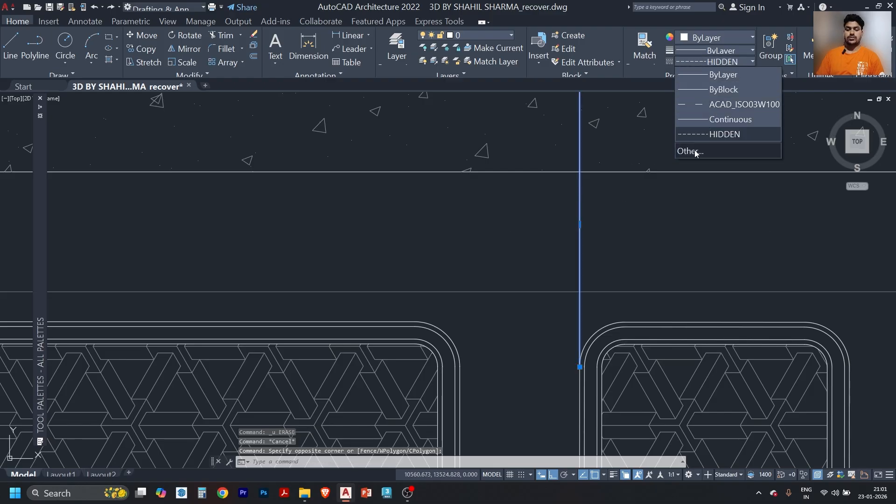
pyautogui.click(694, 150)
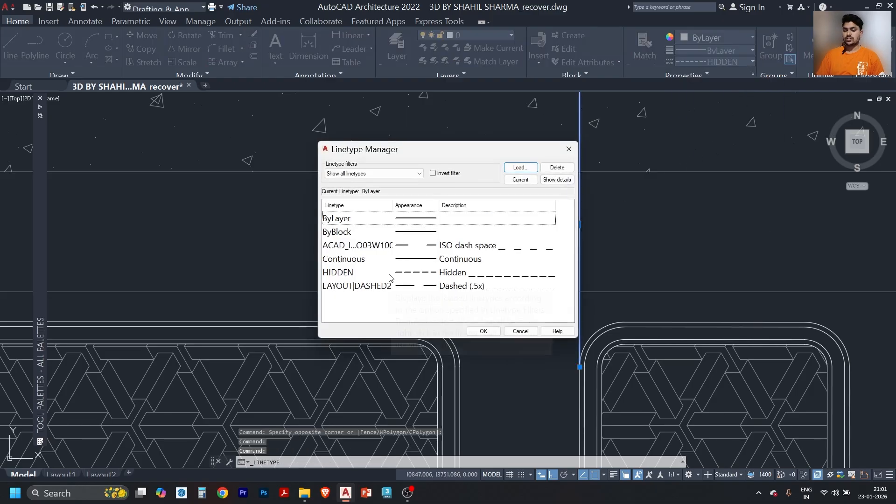
pyautogui.click(521, 167)
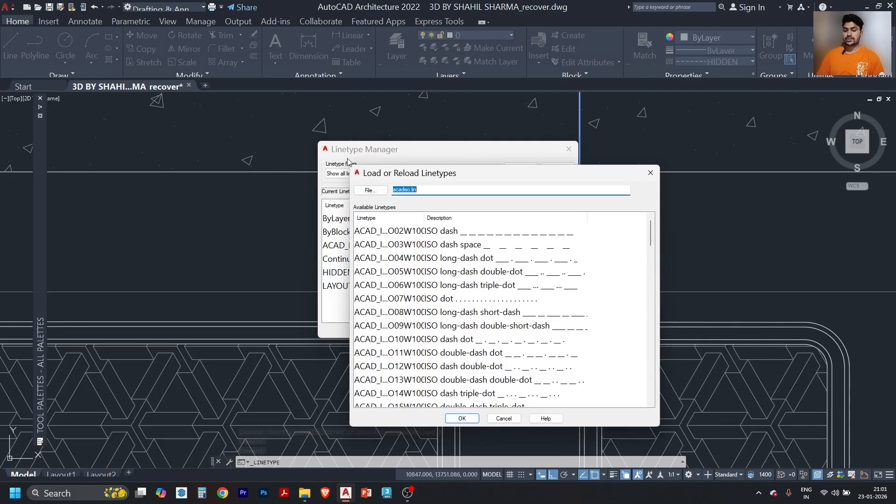
pyautogui.scroll(-15, 422, 298)
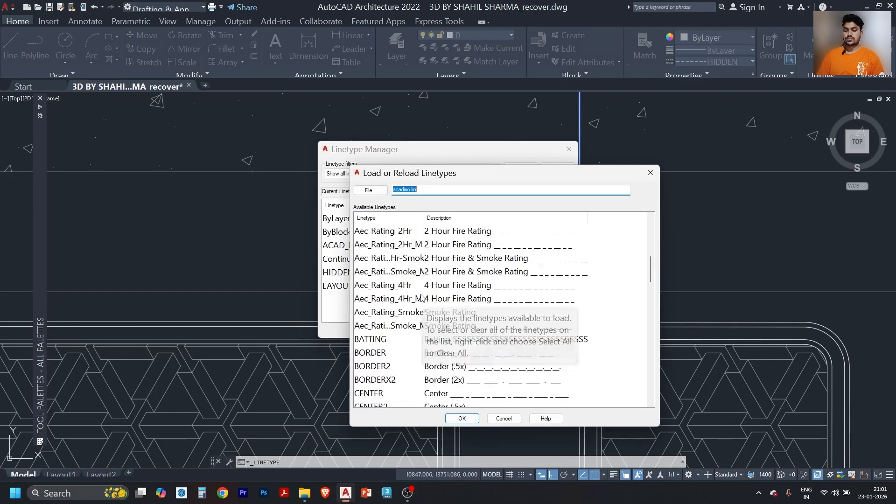
pyautogui.scroll(-7, 422, 288)
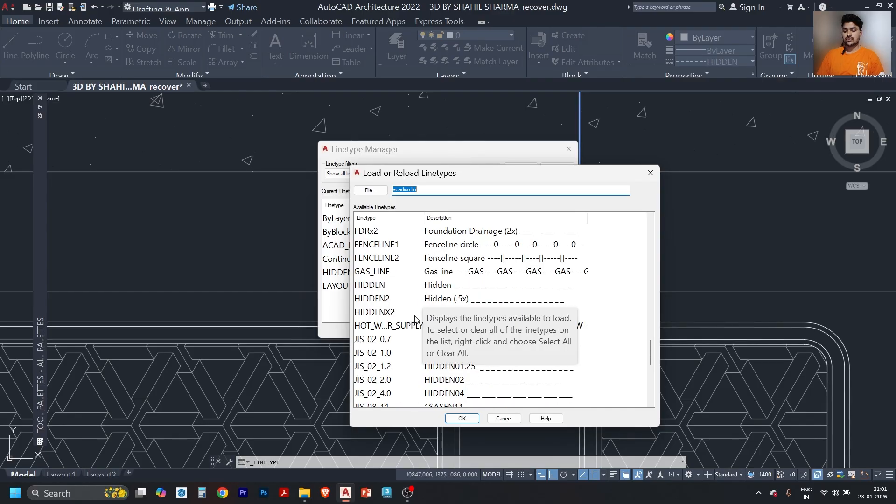
pyautogui.scroll(-4, 415, 319)
pyautogui.scroll(10, 417, 319)
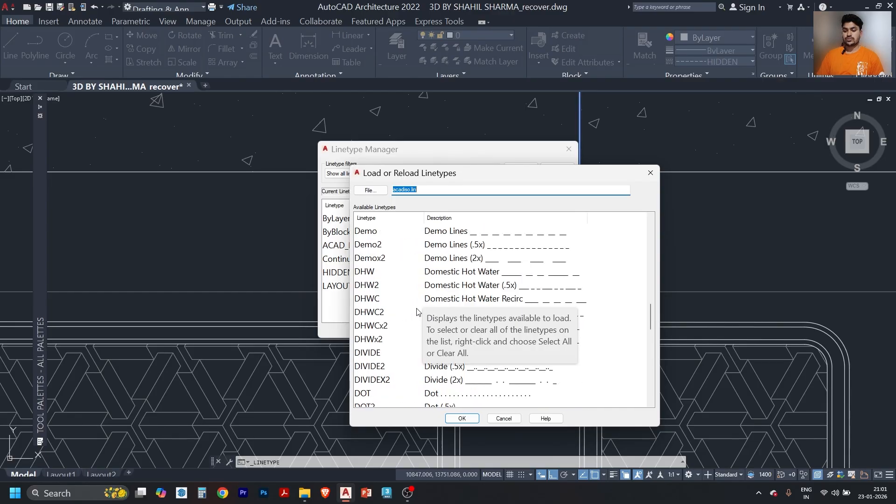
pyautogui.scroll(2, 417, 312)
pyautogui.scroll(2, 409, 278)
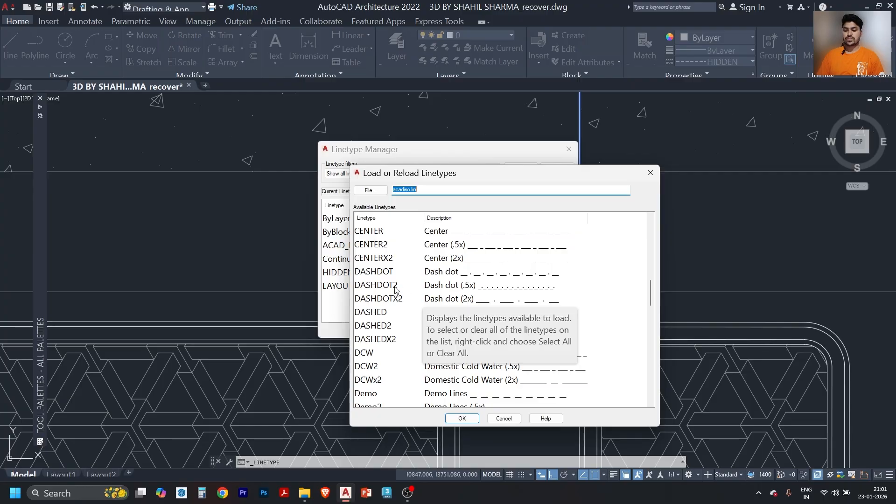
pyautogui.scroll(-8, 395, 289)
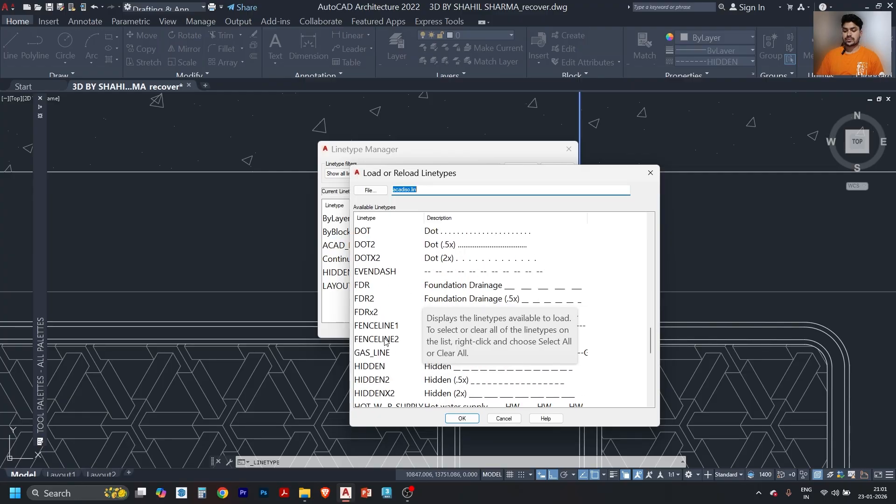
pyautogui.scroll(2, 399, 275)
pyautogui.scroll(-4, 398, 275)
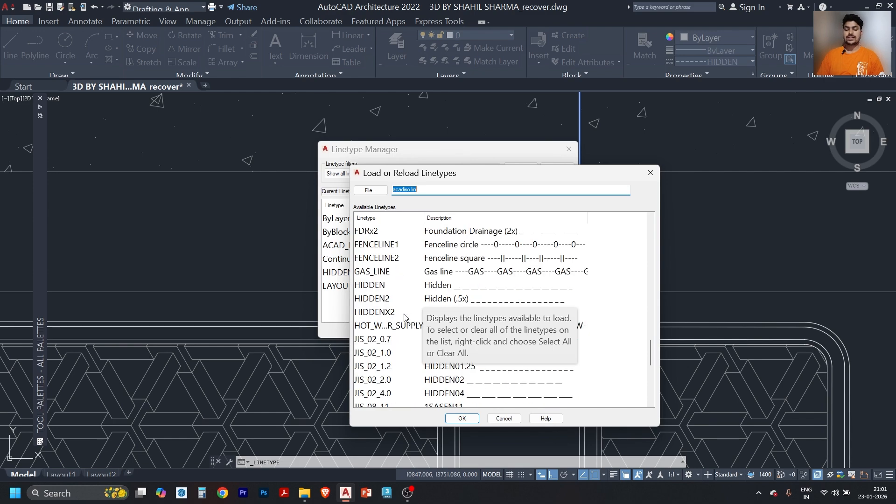
pyautogui.click(435, 300)
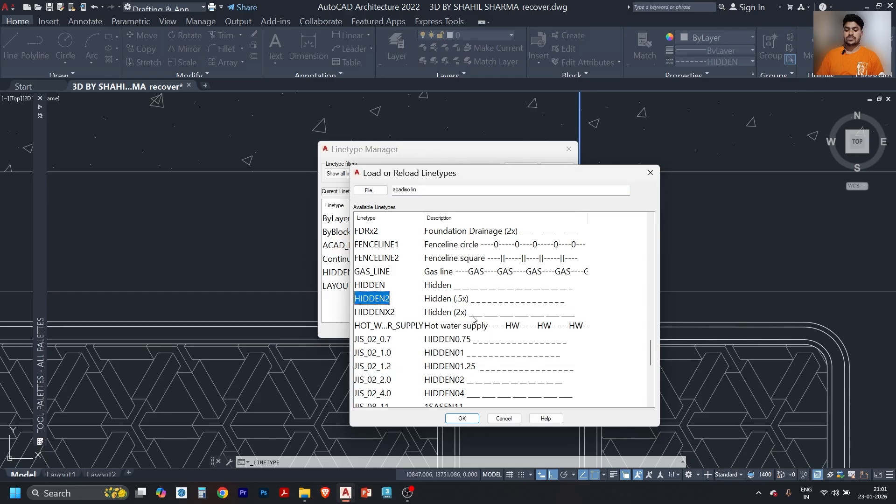
pyautogui.click(462, 418)
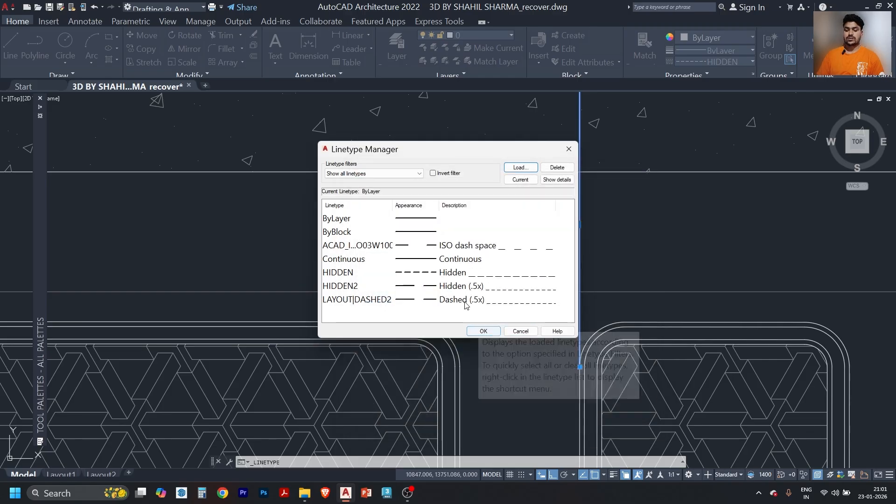
pyautogui.click(467, 287)
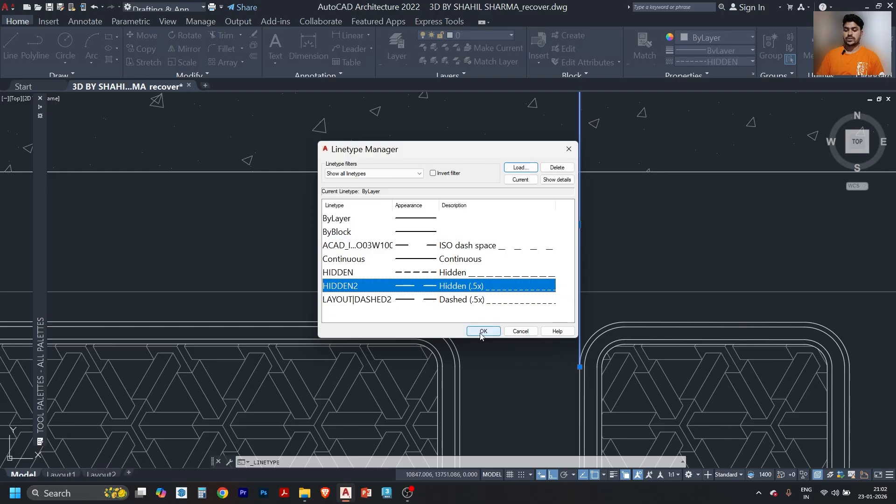
pyautogui.click(482, 332)
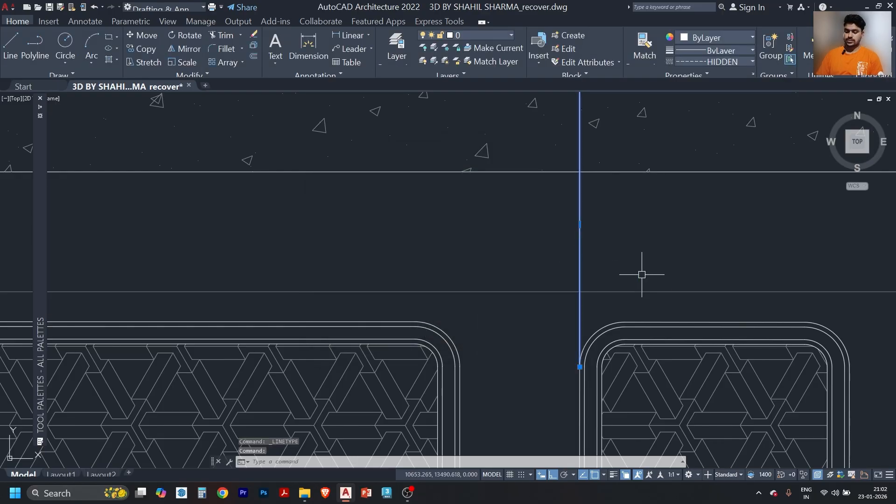
# Set the global linetype scale factor to 0.1.
pyautogui.write('lts')
pyautogui.press('Return')
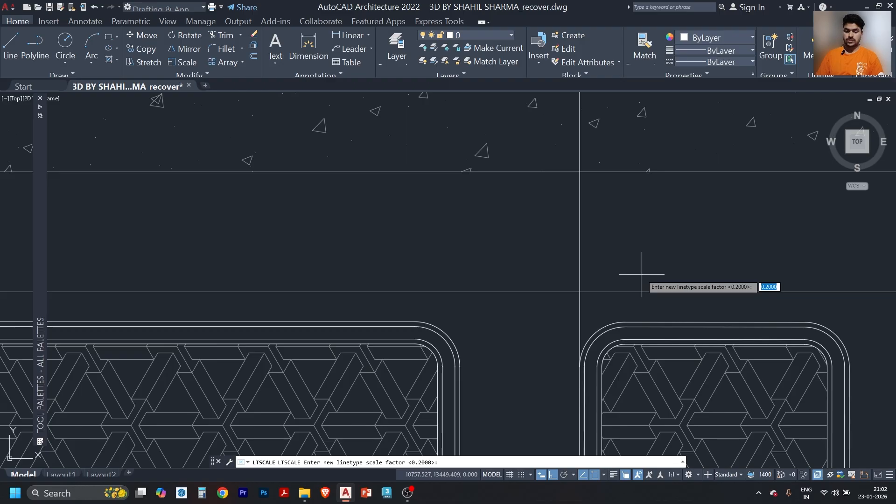
pyautogui.write('.1')
pyautogui.press('Return')
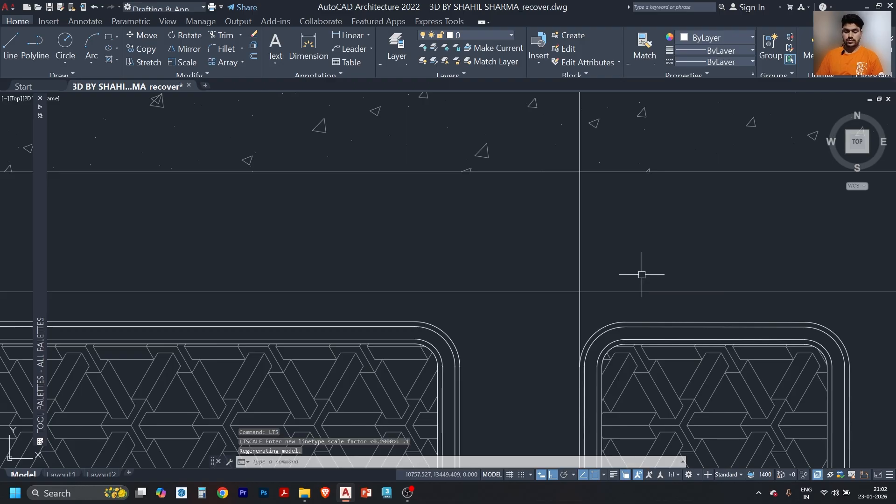
# Change the linetype of the vertical polyline above the right wall panel's corner to HIDDEN2.
pyautogui.click(580, 234)
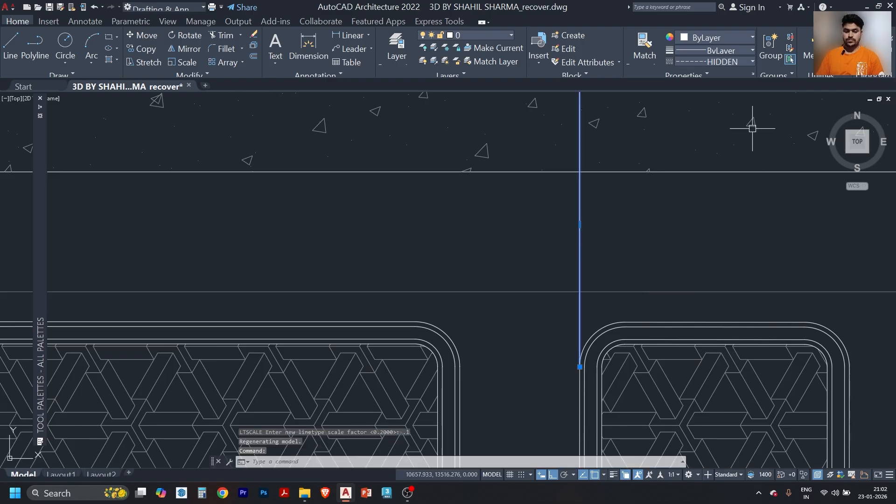
pyautogui.click(725, 55)
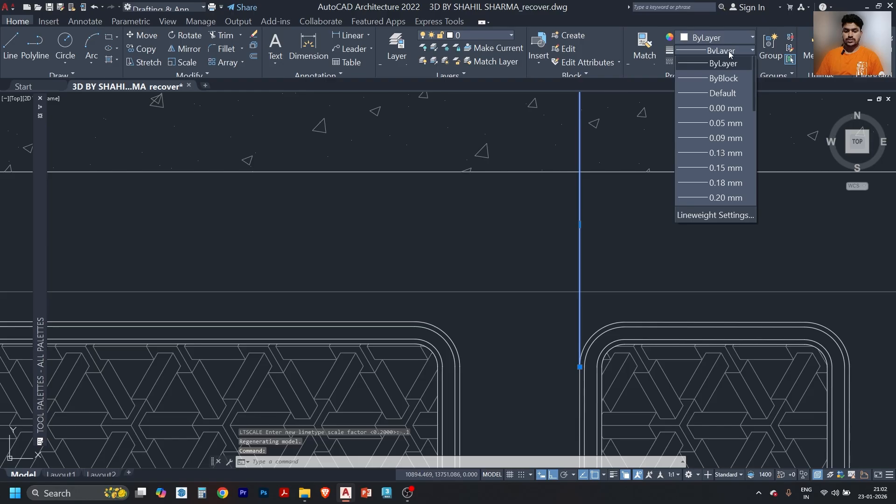
pyautogui.click(730, 55)
pyautogui.click(730, 62)
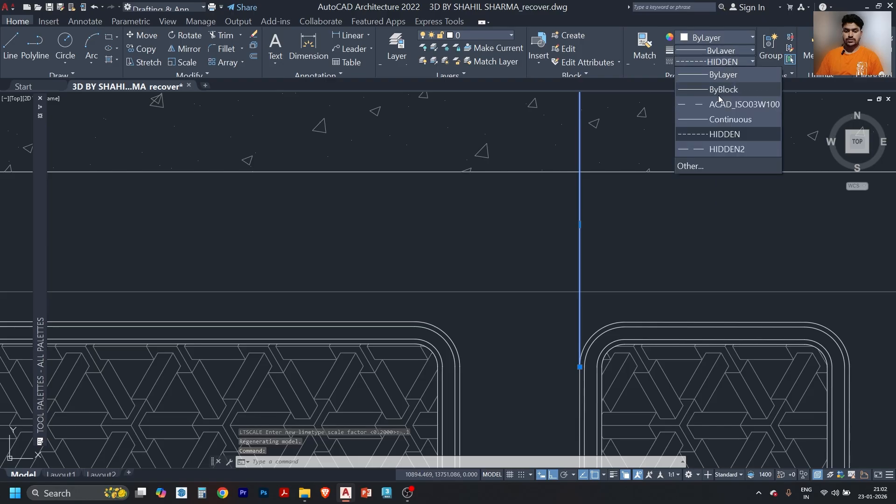
pyautogui.click(717, 147)
pyautogui.press('Escape')
pyautogui.click(581, 274)
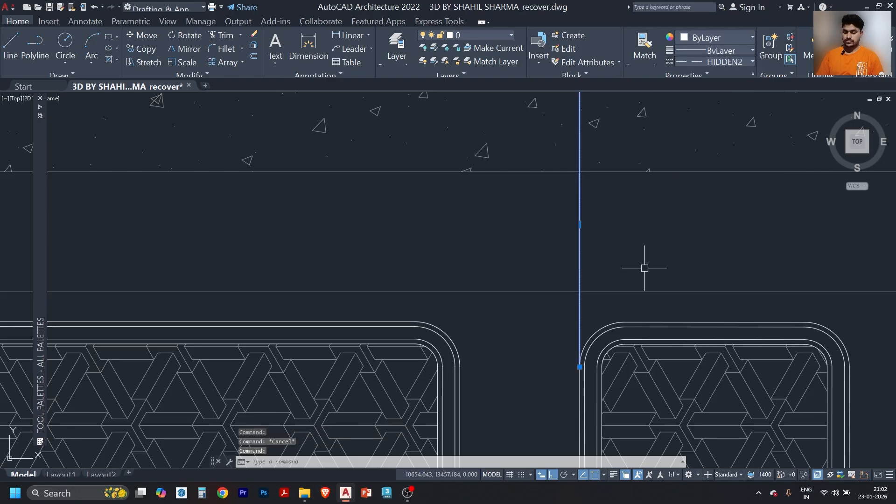
# Set the global linetype scale factor to 1 and check the polyline's dashes up close.
pyautogui.write('lts')
pyautogui.press('Return')
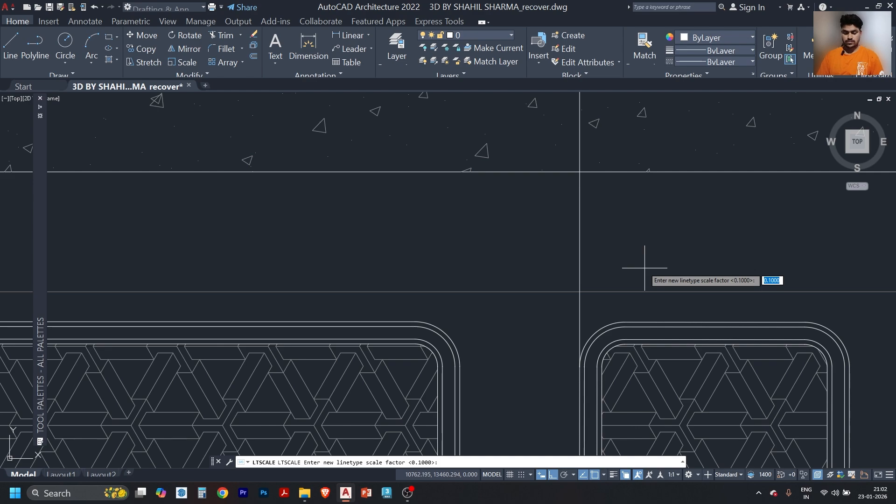
pyautogui.write('1')
pyautogui.press('Return')
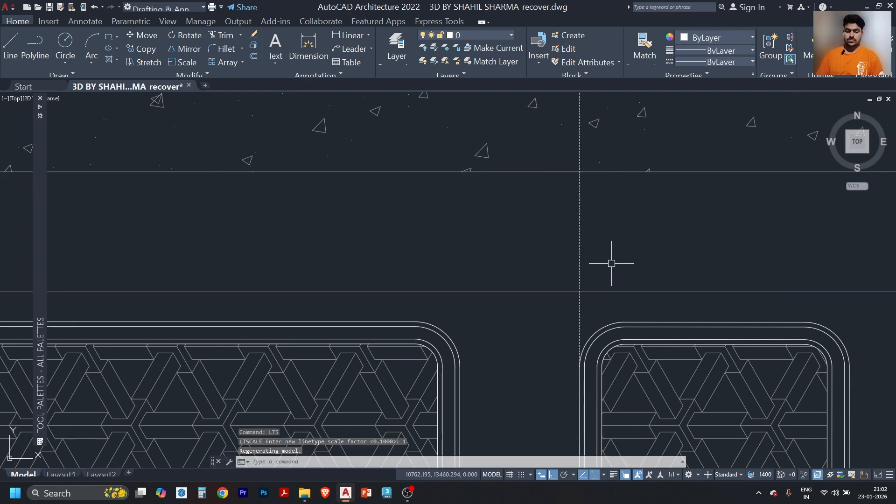
pyautogui.scroll(3, 591, 235)
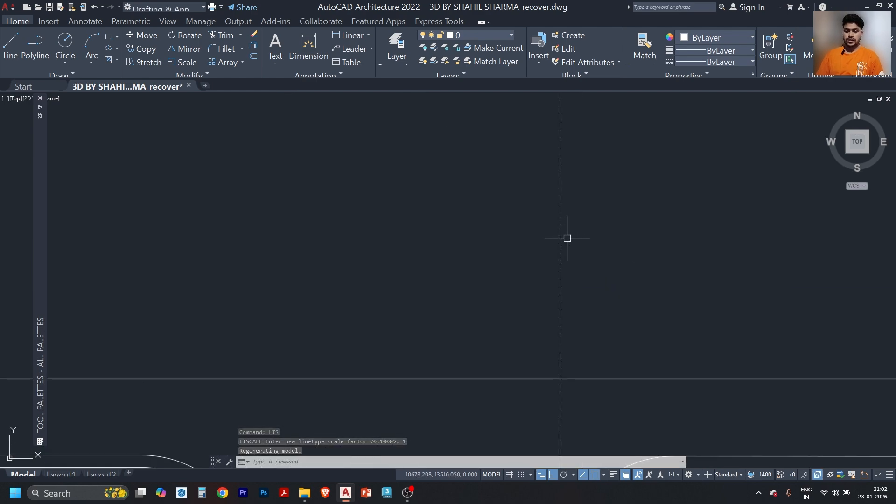
pyautogui.scroll(-3, 575, 236)
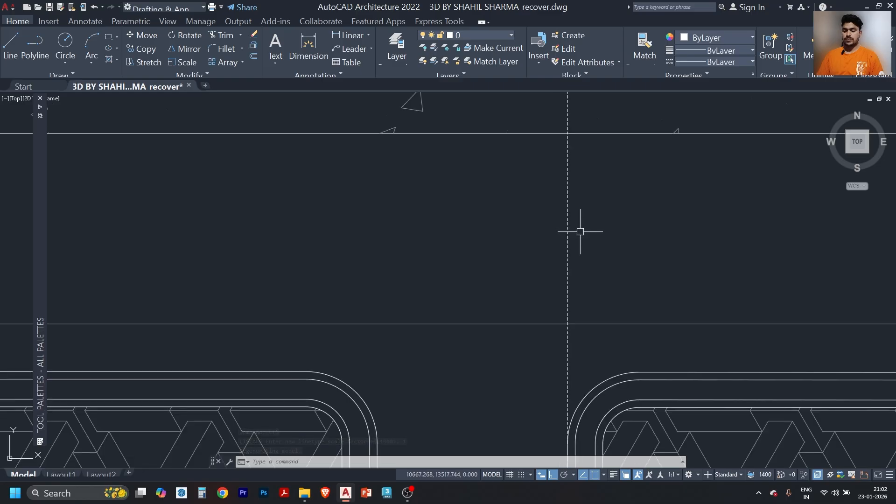
# Set the global linetype scale factor to 5 and inspect the dashes near the right wall panel's corner.
pyautogui.click(731, 64)
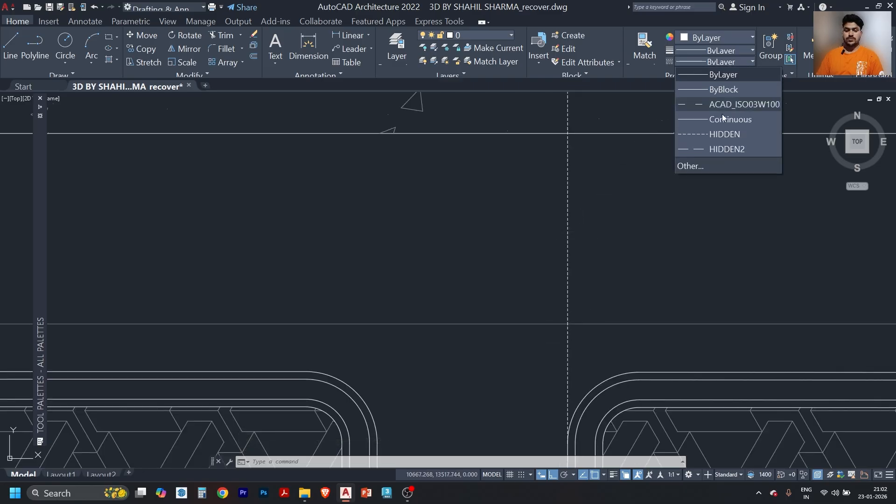
pyautogui.click(612, 193)
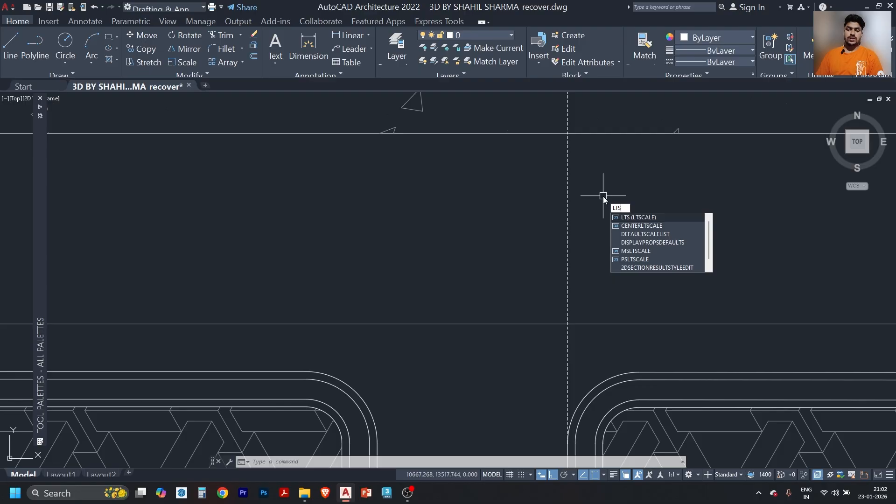
pyautogui.press('Return')
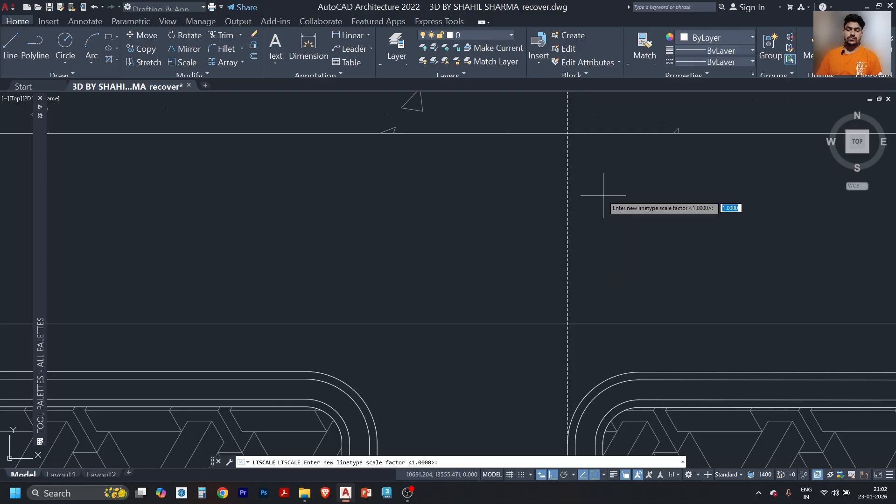
pyautogui.write('5')
pyautogui.press('Return')
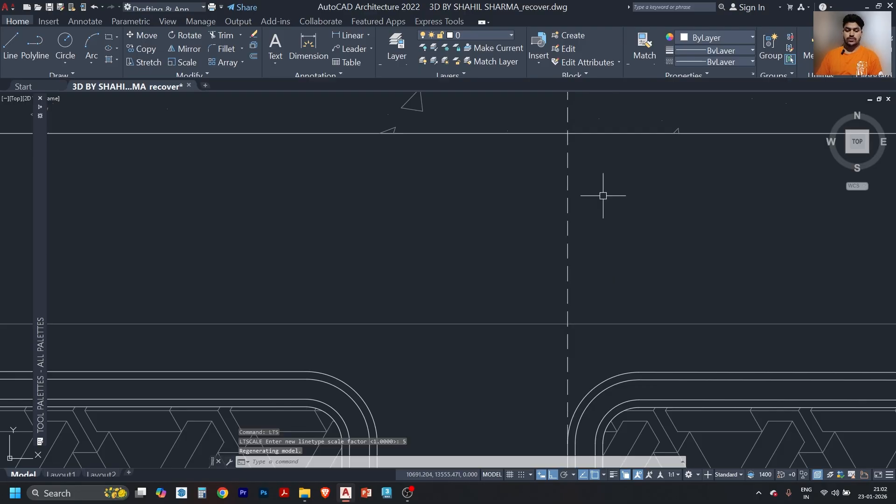
pyautogui.scroll(-2, 600, 192)
pyautogui.scroll(2, 584, 299)
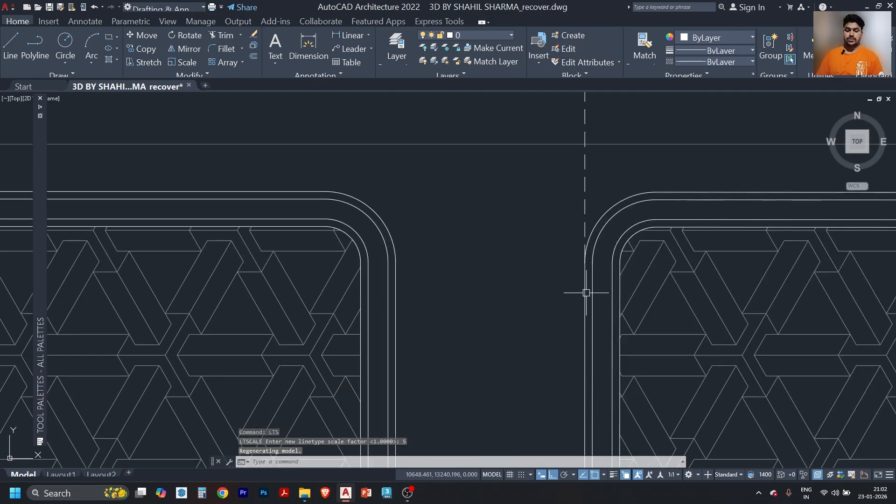
pyautogui.scroll(3, 585, 240)
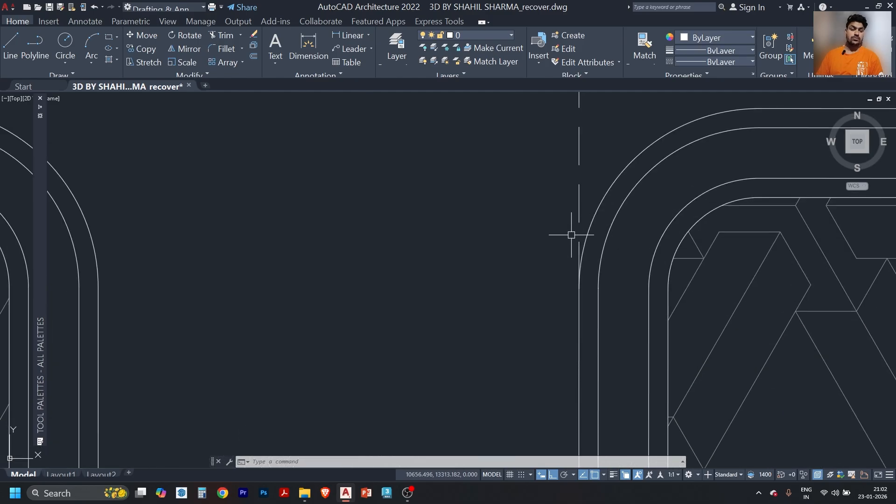
# Set the global linetype scale factor to 10 and inspect the gaps between the polyline's dashes.
pyautogui.moveTo(579, 194)
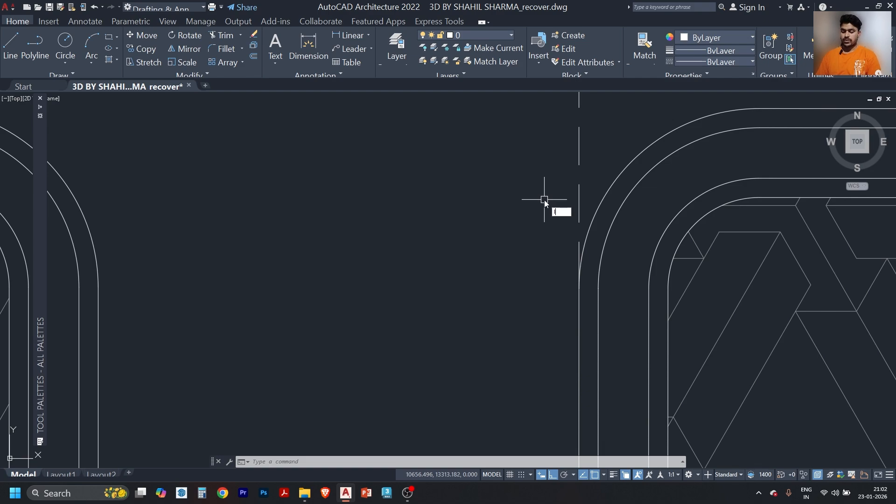
pyautogui.press('Return')
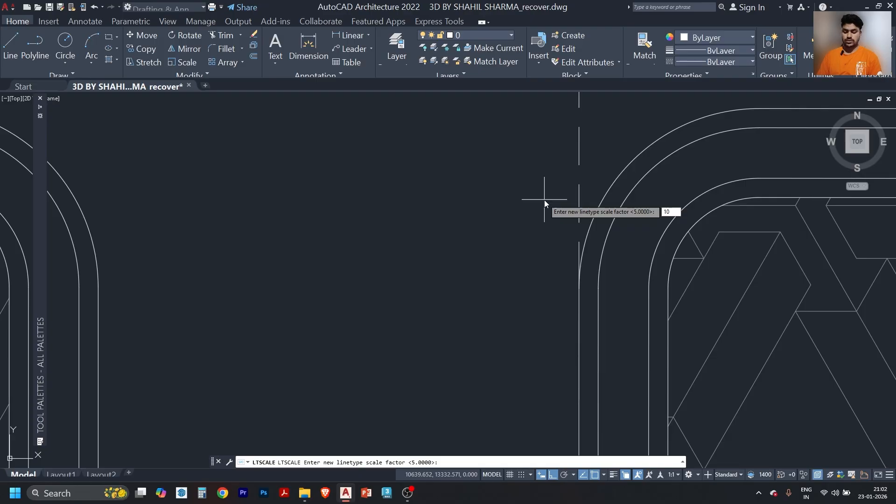
pyautogui.press('Return')
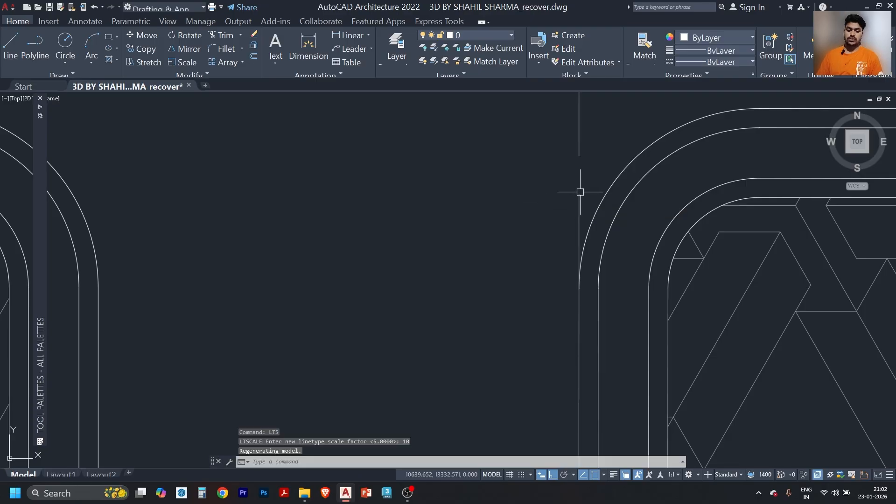
pyautogui.scroll(5, 582, 194)
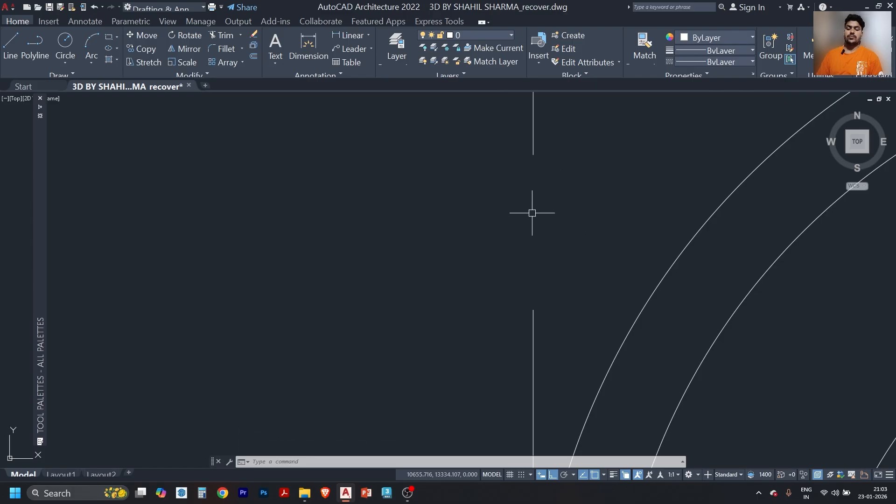
pyautogui.scroll(-2, 532, 211)
pyautogui.scroll(-3, 535, 210)
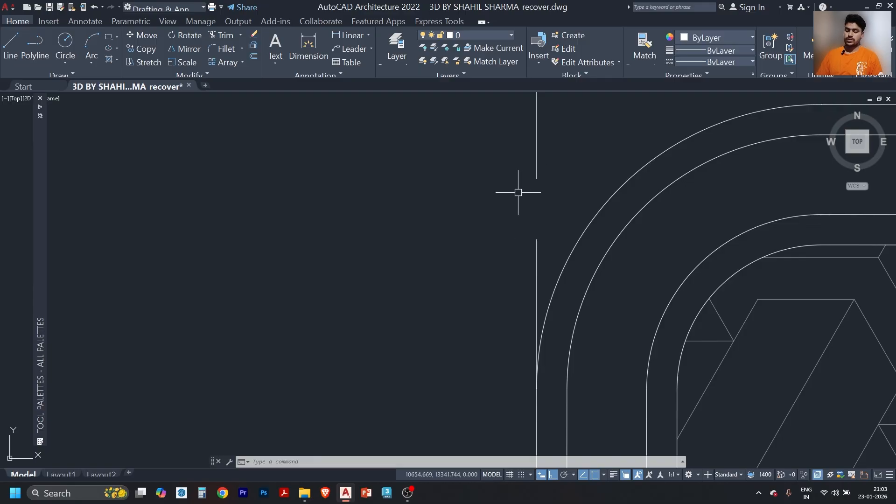
# Turn off object snap and measure the gap between the polyline's dashes near the right panel's corner with a linear dimension preview.
pyautogui.write('dli')
pyautogui.press('Return')
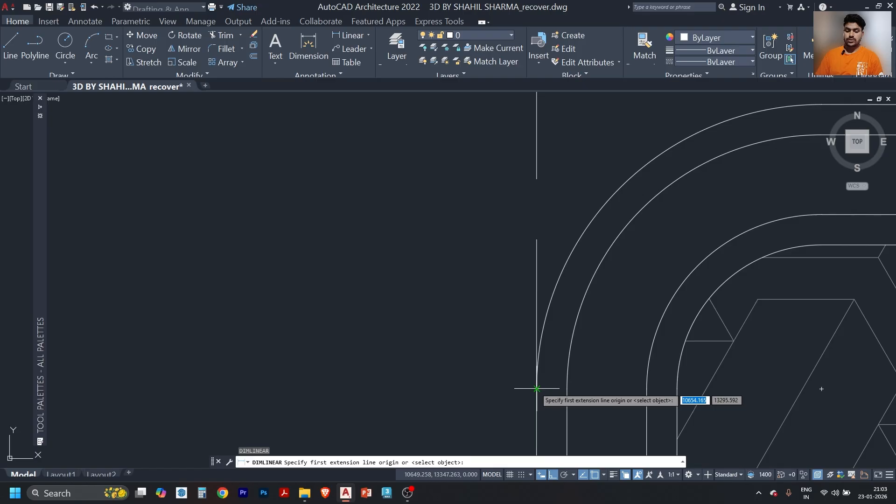
pyautogui.press('F3')
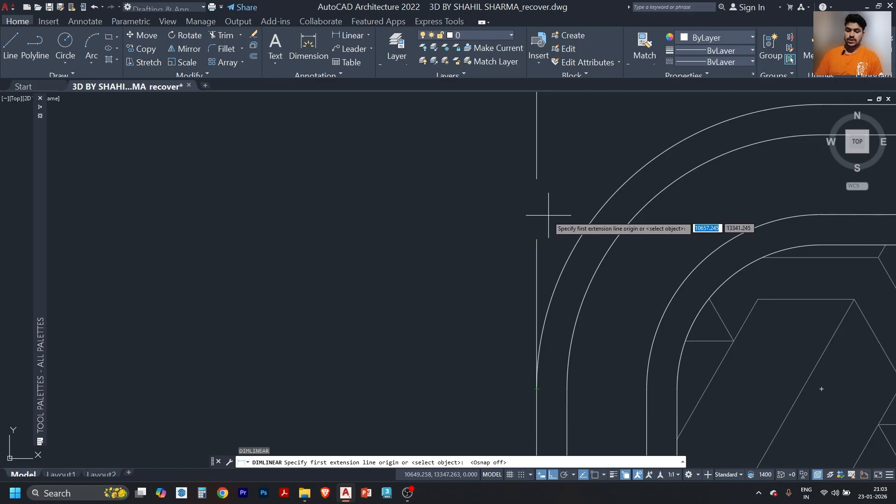
pyautogui.click(537, 239)
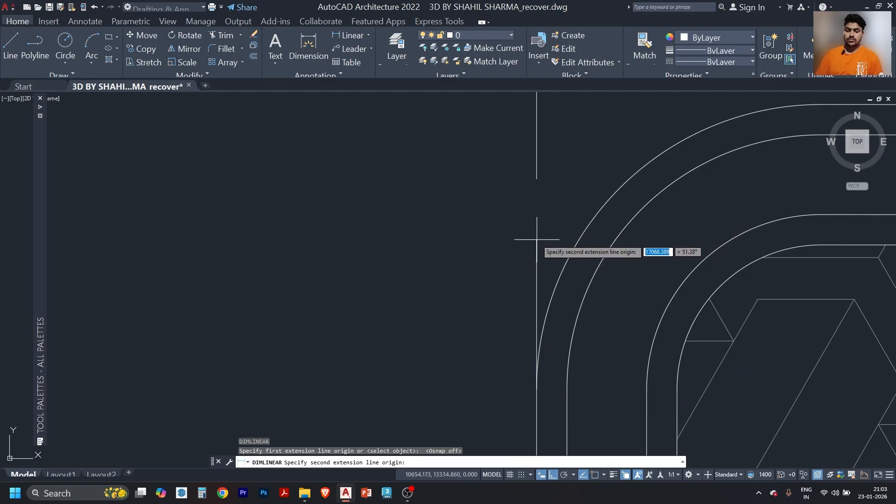
pyautogui.click(537, 178)
pyautogui.scroll(-10, 514, 196)
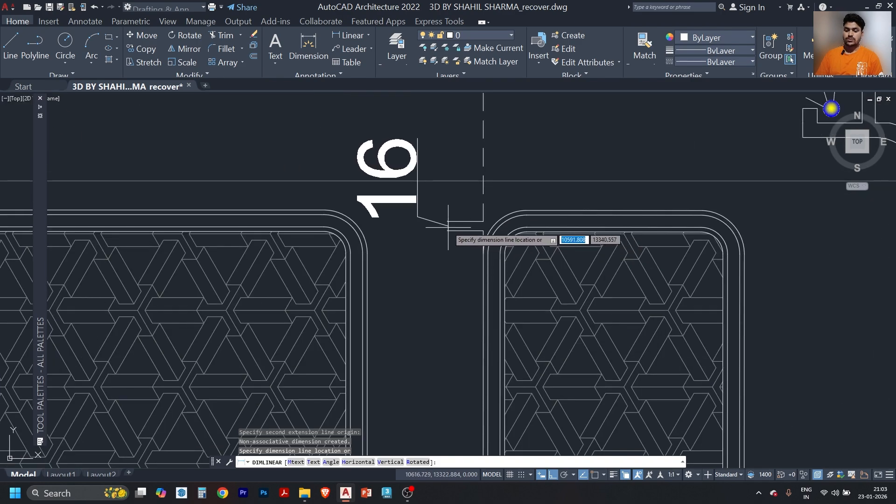
pyautogui.scroll(2, 464, 241)
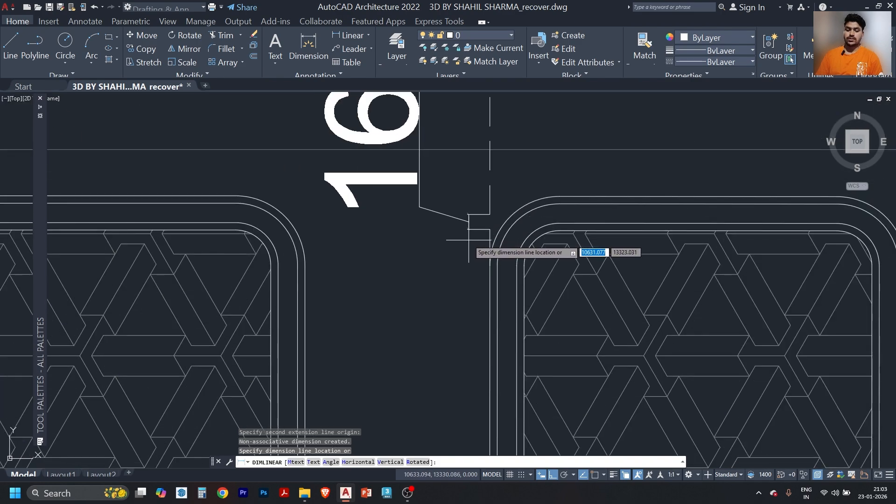
pyautogui.scroll(-2, 445, 237)
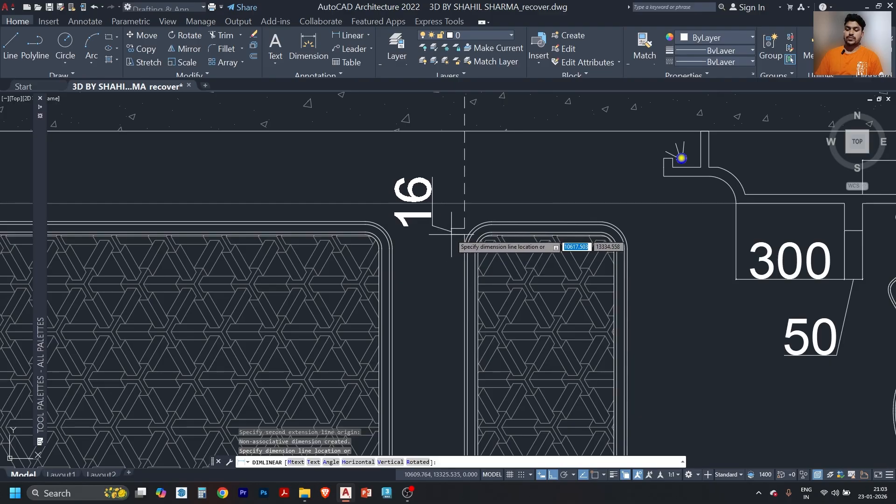
pyautogui.press('Escape')
pyautogui.scroll(3, 463, 233)
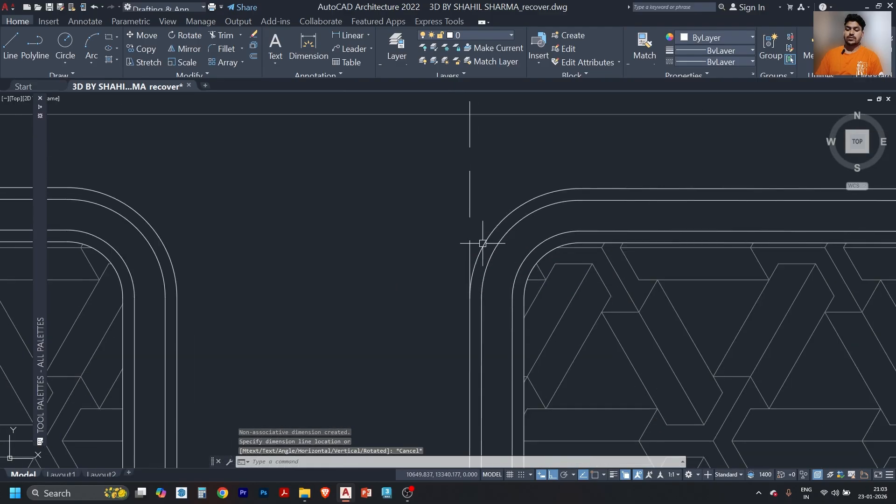
pyautogui.scroll(-2, 479, 236)
pyautogui.scroll(4, 480, 237)
pyautogui.scroll(-4, 481, 236)
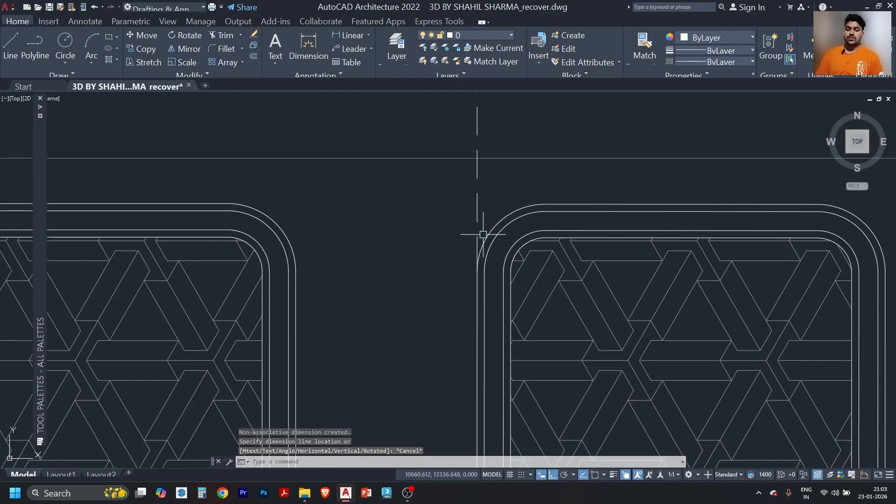
pyautogui.scroll(2, 485, 232)
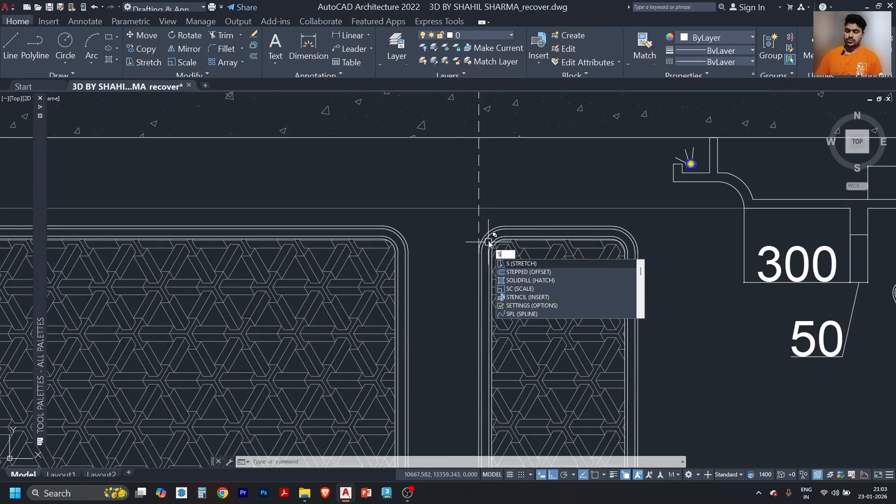
pyautogui.press('Escape')
pyautogui.press('Escape')
pyautogui.write('lts')
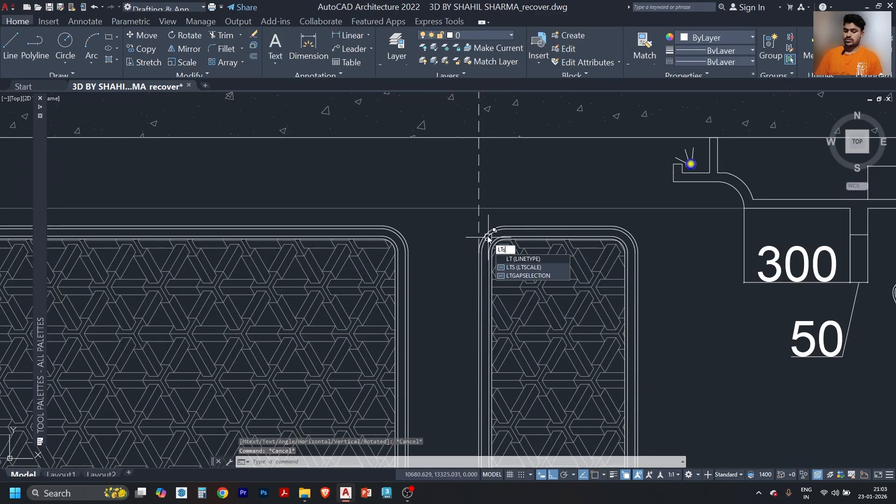
pyautogui.press('Return')
pyautogui.scroll(2, 481, 242)
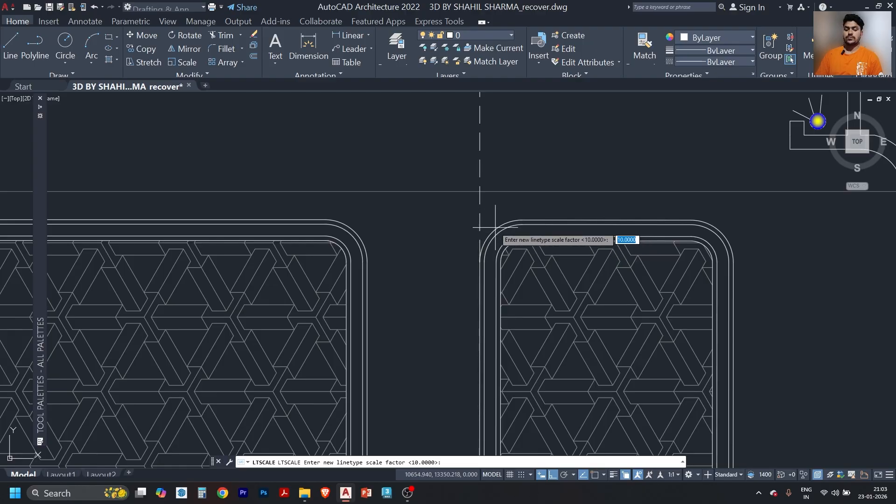
pyautogui.press('Escape')
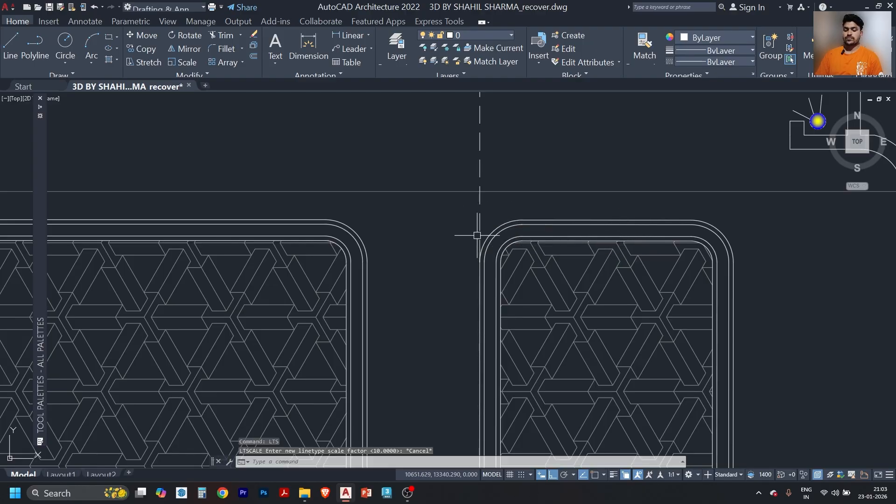
# Place a linear dimension across the gap between the polyline's lowest dashes at the right panel's corner.
pyautogui.write('dli')
pyautogui.press('Return')
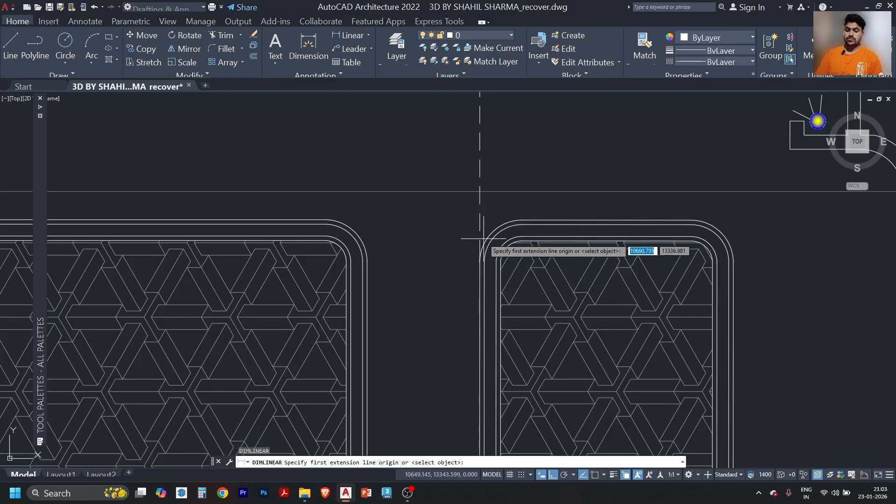
pyautogui.click(480, 240)
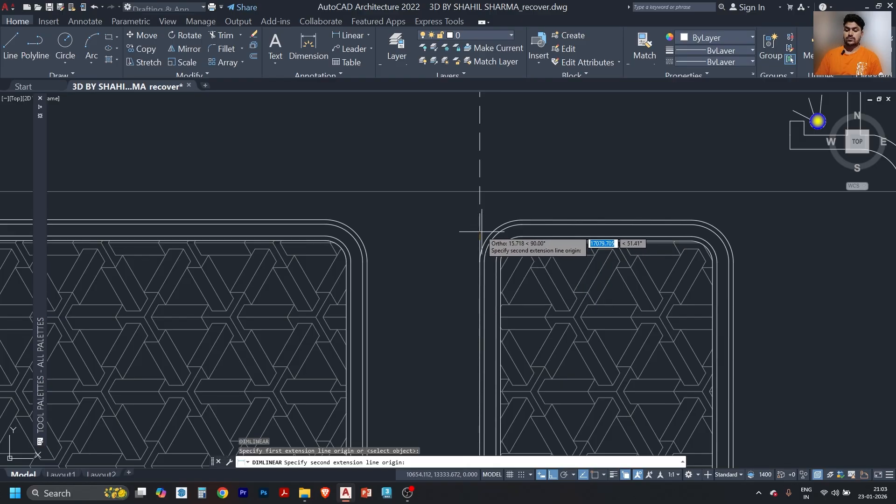
pyautogui.click(480, 235)
pyautogui.scroll(4, 495, 234)
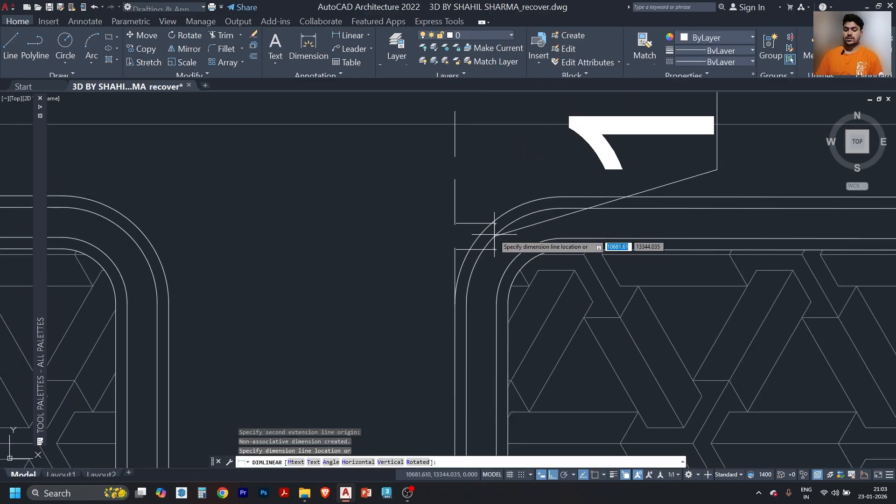
pyautogui.scroll(1, 495, 234)
pyautogui.scroll(2, 483, 240)
pyautogui.click(399, 221)
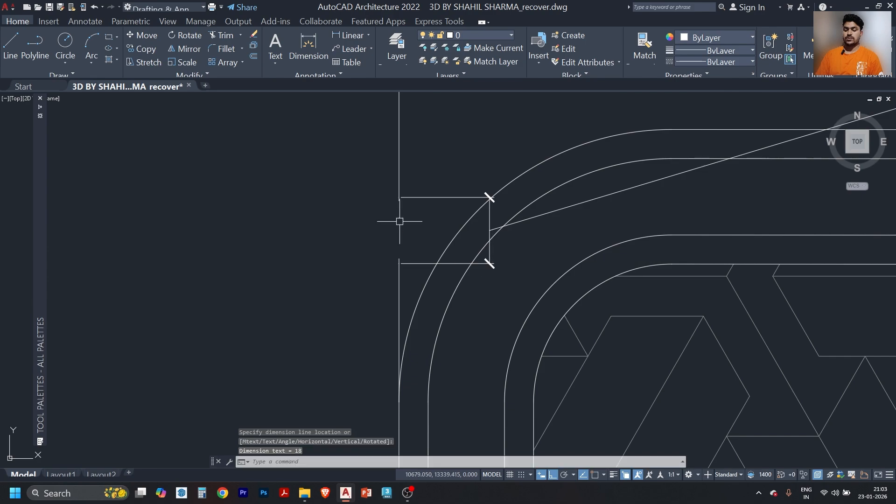
# Check the gap dimension's end points against the dashes and delete that dimension.
pyautogui.scroll(5, 400, 219)
pyautogui.click(436, 131)
pyautogui.click(401, 174)
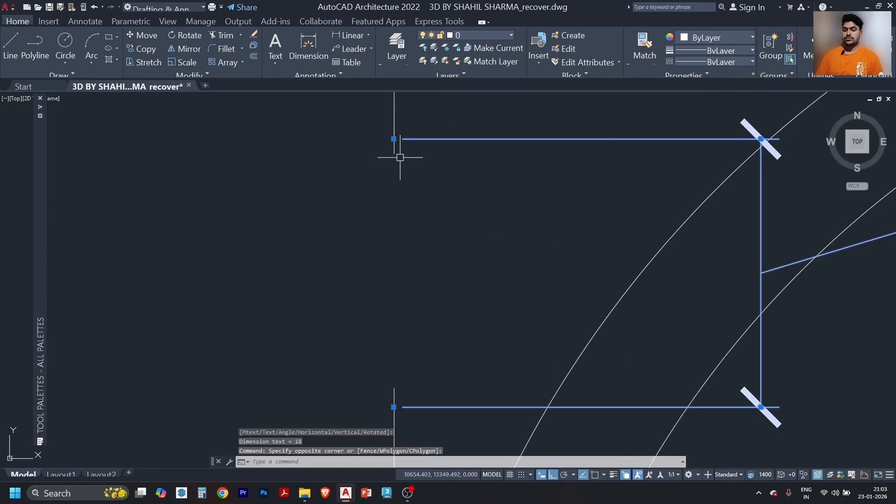
pyautogui.scroll(-8, 460, 274)
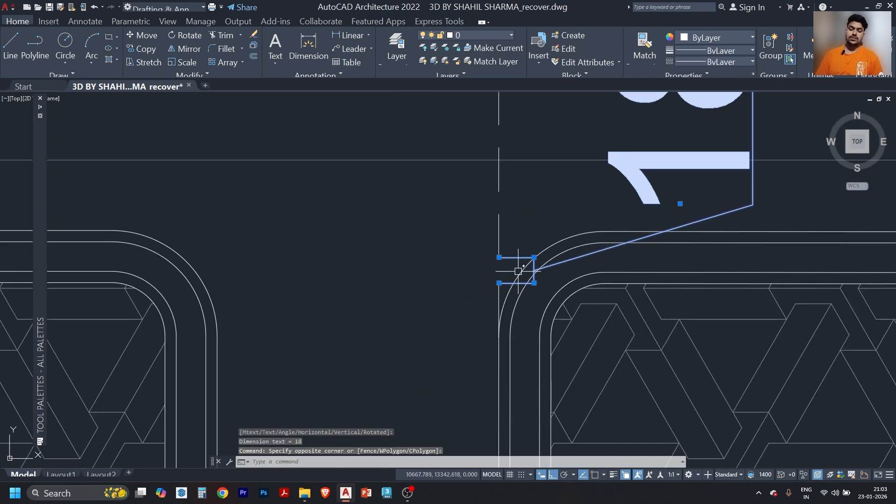
pyautogui.press('Delete')
# Turn object snap on and copy the HIDDEN2 polyline from the right panel's corner to the centre panel's facing corner.
pyautogui.scroll(-6, 514, 259)
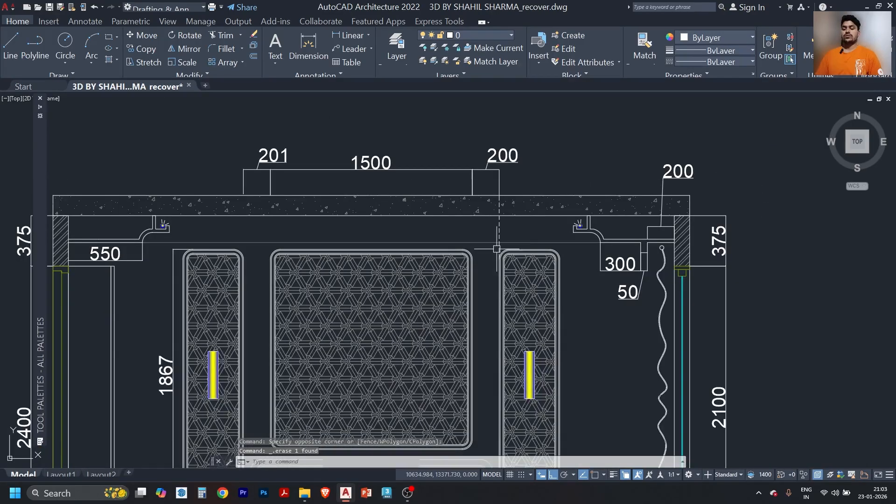
pyautogui.click(499, 235)
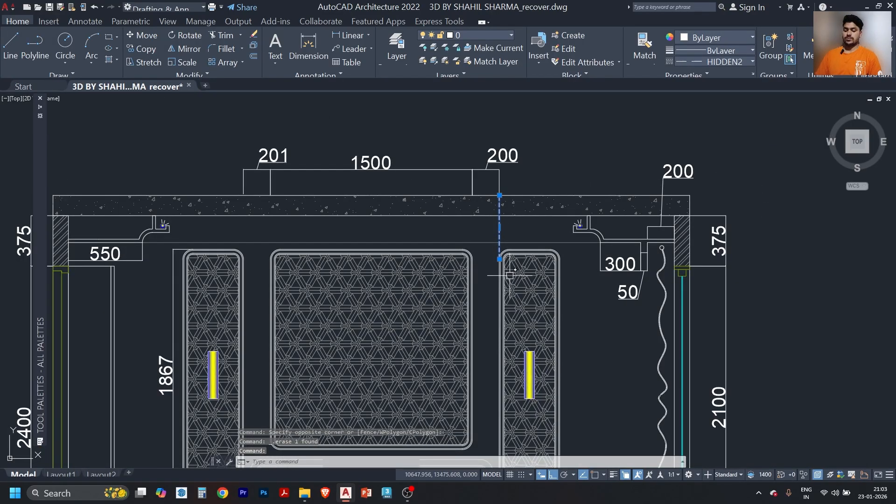
pyautogui.write('cio')
pyautogui.press('Return')
pyautogui.scroll(4, 508, 283)
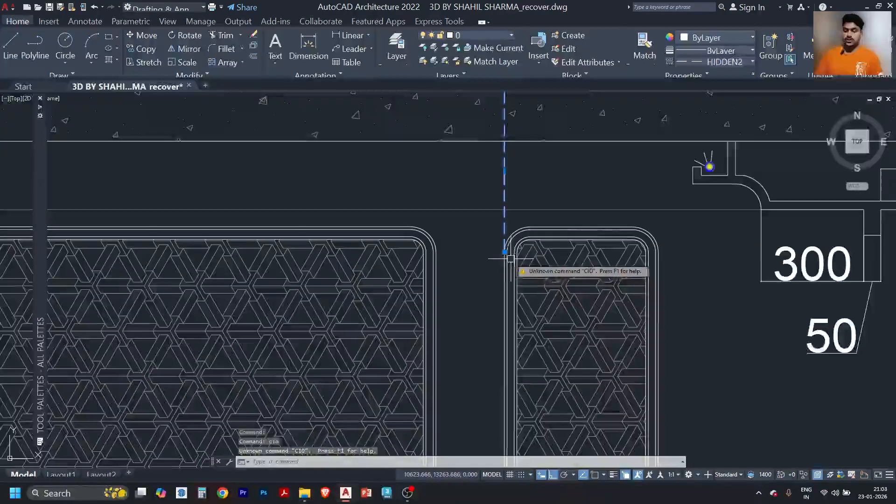
pyautogui.press('Escape')
pyautogui.click(492, 189)
pyautogui.write('c')
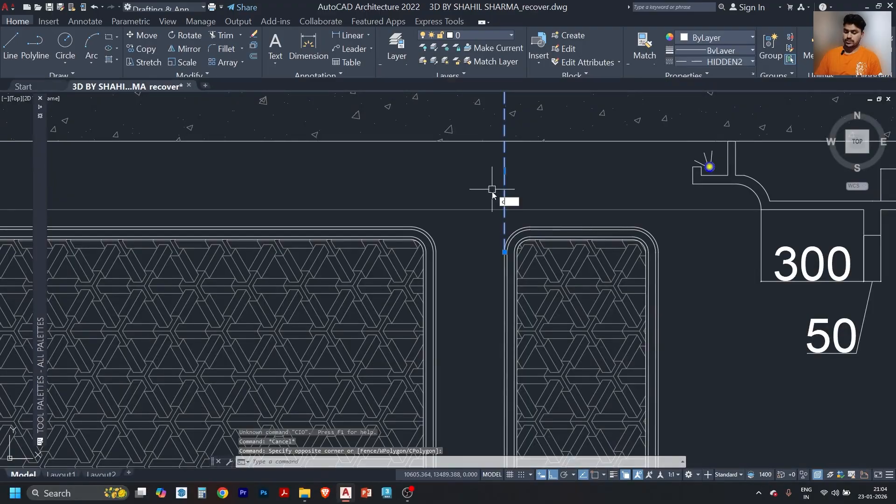
pyautogui.write('o')
pyautogui.press('Return')
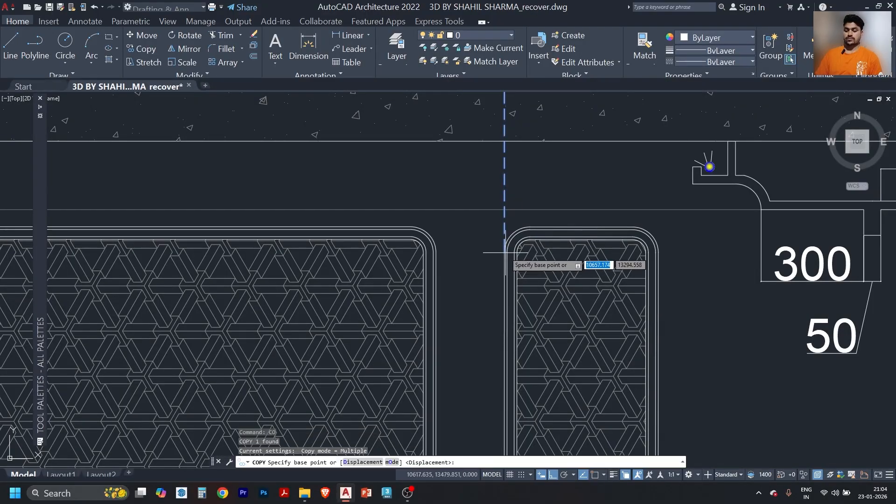
pyautogui.press('F3')
pyautogui.click(506, 252)
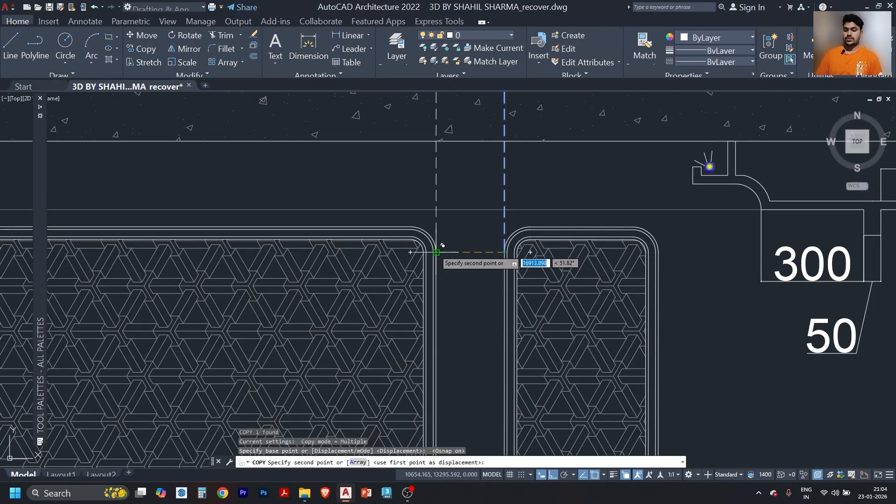
pyautogui.click(436, 252)
# Place further copies of the dashed polyline at the centre panel's left corner and the left panel's right corner.
pyautogui.scroll(-4, 436, 253)
pyautogui.scroll(4, 271, 241)
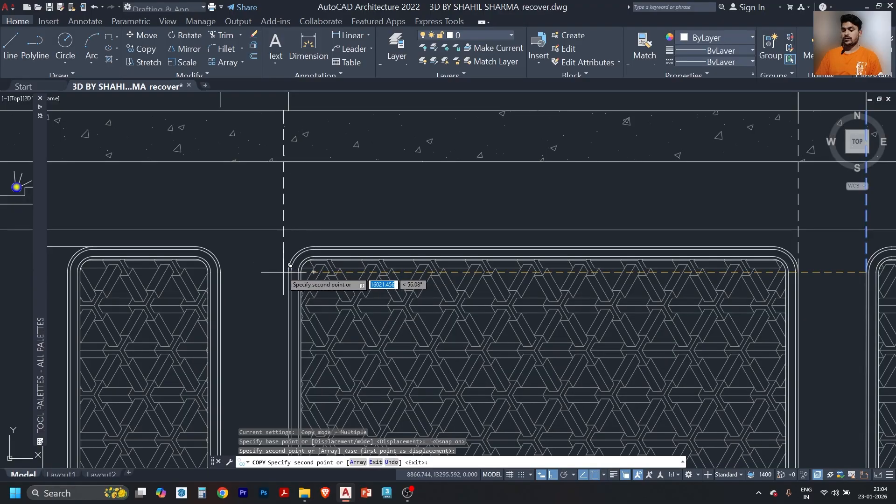
pyautogui.scroll(-4, 279, 309)
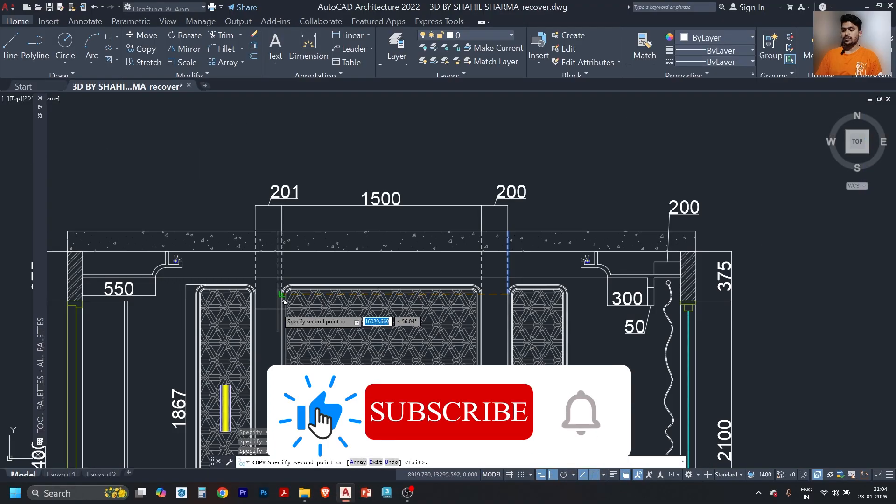
pyautogui.press('Escape')
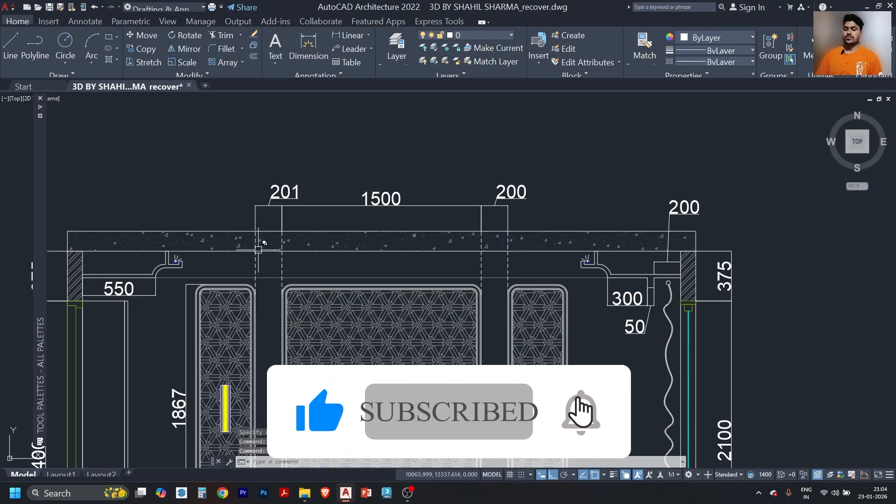
# Check the tick marks of the 200 dimension above the slab and set the ISO-25 dimension style's arrow size and center mark size to 5.
pyautogui.scroll(4, 511, 210)
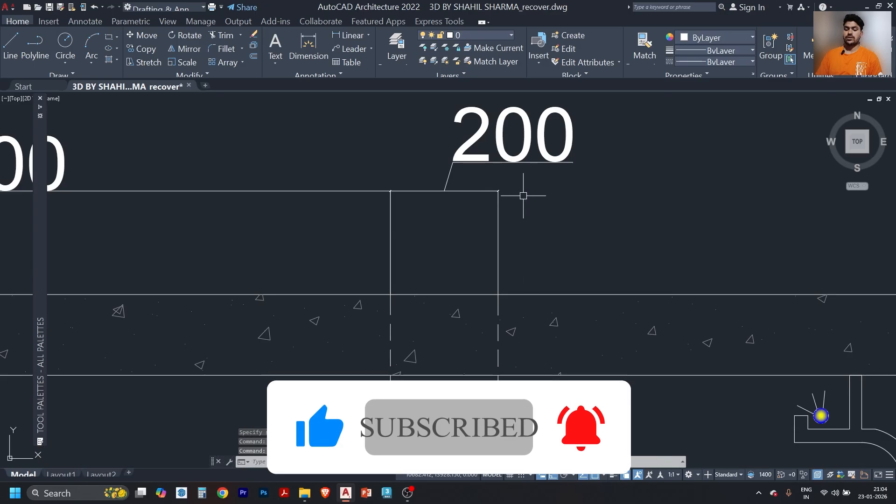
pyautogui.click(525, 186)
pyautogui.click(467, 203)
pyautogui.press('Escape')
pyautogui.scroll(2, 499, 192)
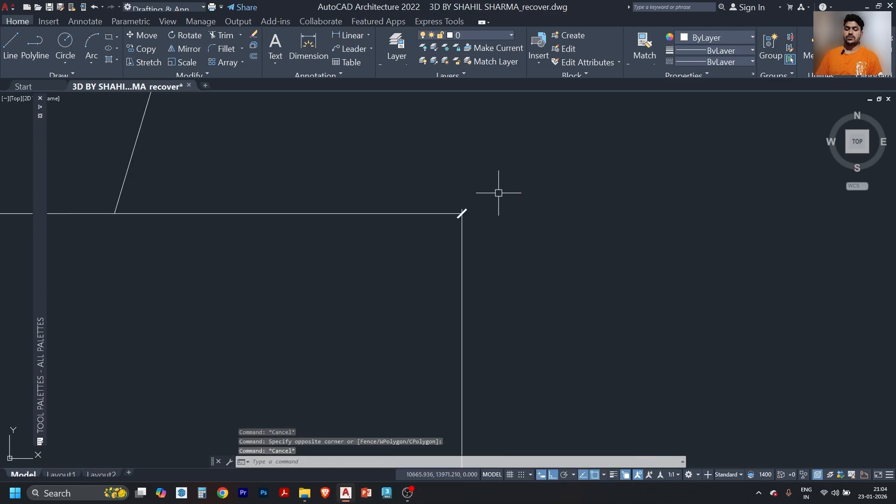
pyautogui.scroll(-2, 497, 197)
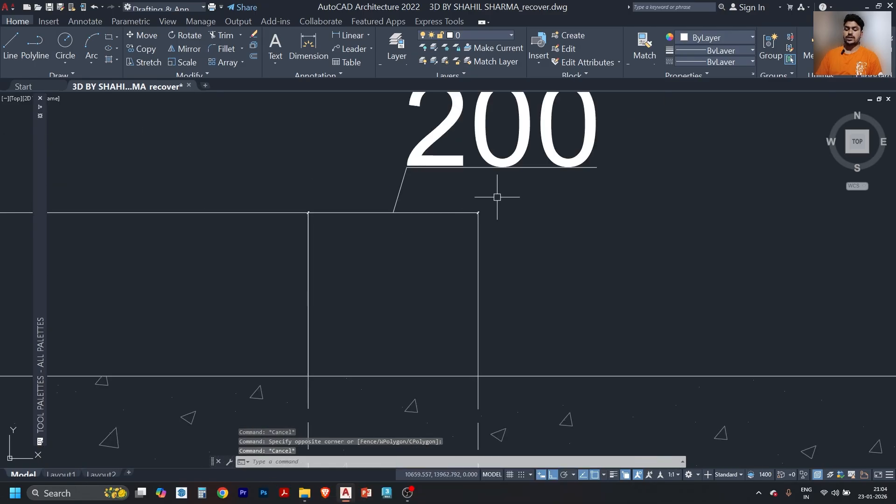
pyautogui.scroll(-3, 497, 197)
pyautogui.write('d')
pyautogui.press('Return')
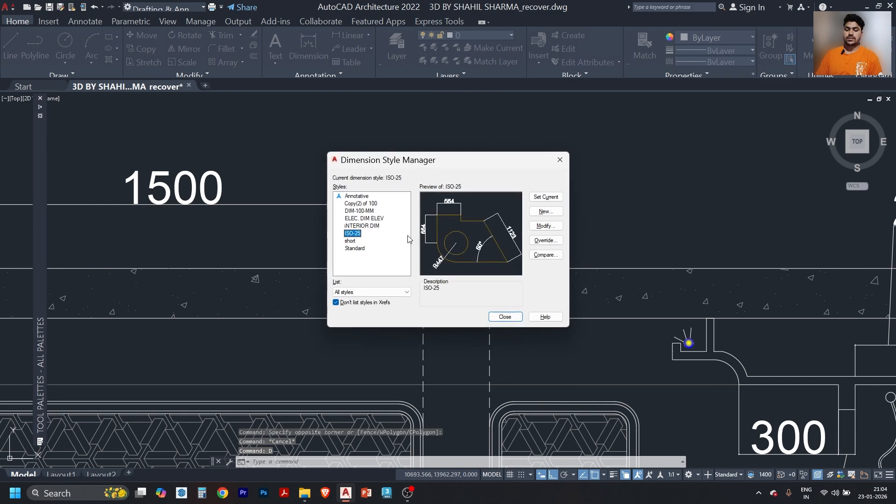
pyautogui.click(546, 225)
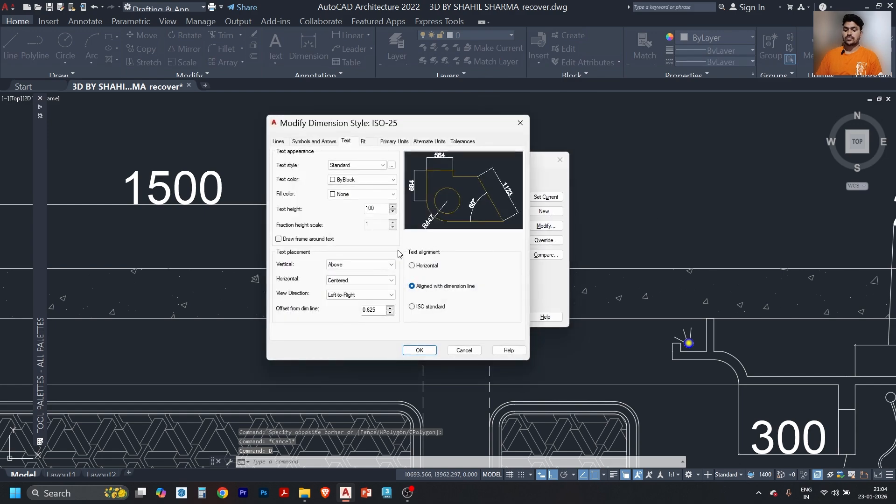
pyautogui.click(305, 144)
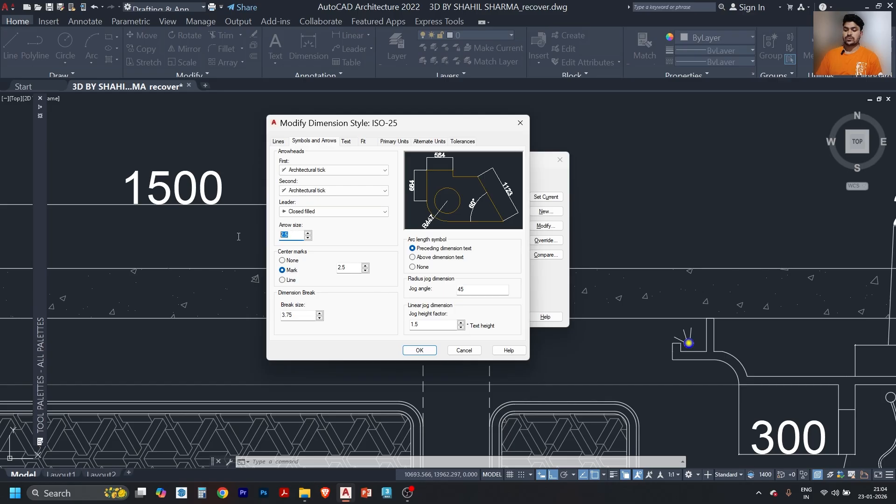
pyautogui.write('5')
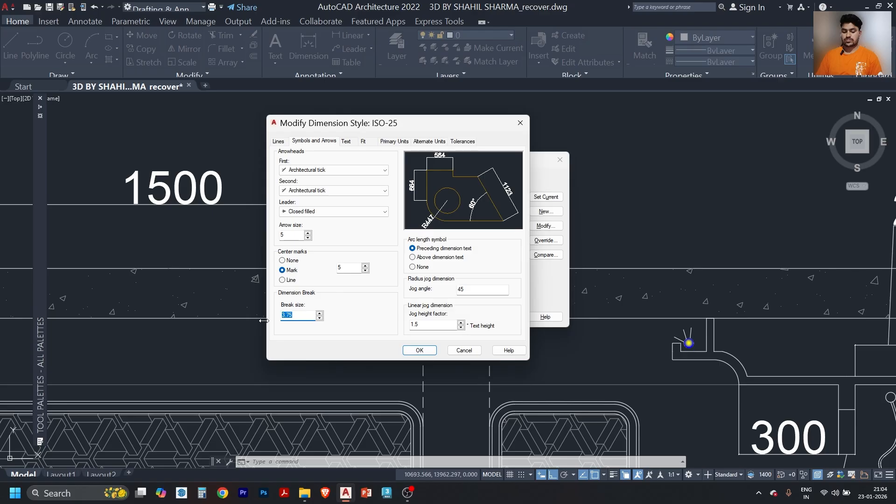
pyautogui.click(430, 353)
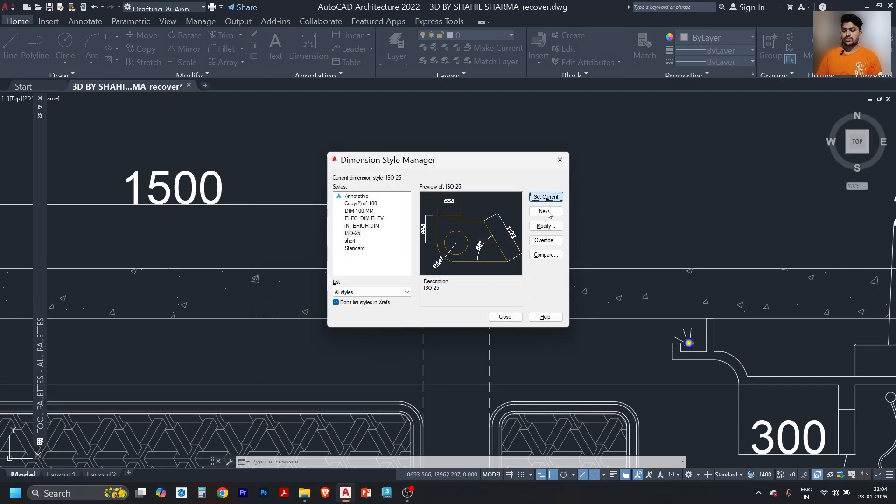
# Set the ISO-25 dimension style's linear jog height factor to 3 and its break size, center mark size and arrow size to 10.
pyautogui.click(505, 317)
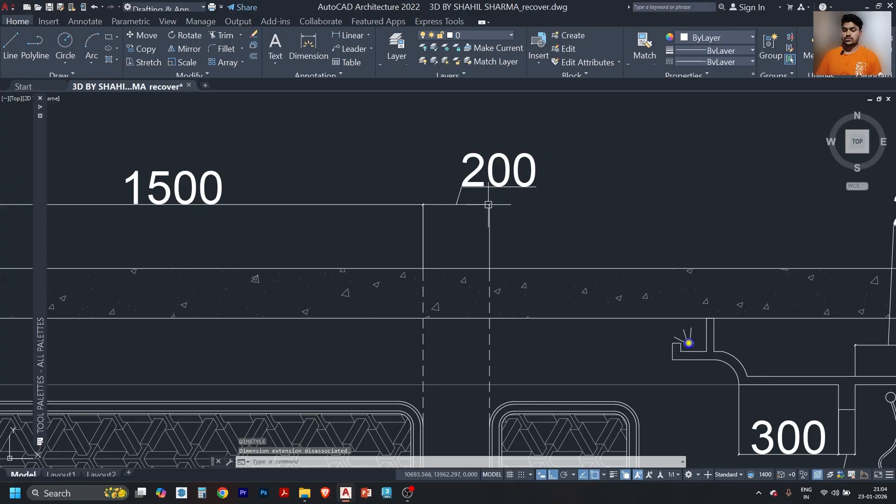
pyautogui.scroll(2, 495, 201)
pyautogui.scroll(-2, 498, 210)
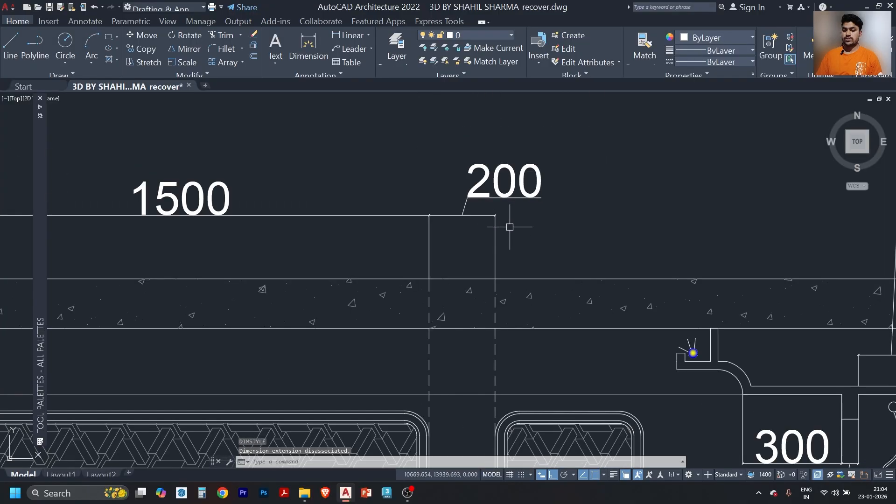
pyautogui.scroll(2, 492, 208)
pyautogui.write('d')
pyautogui.press('Return')
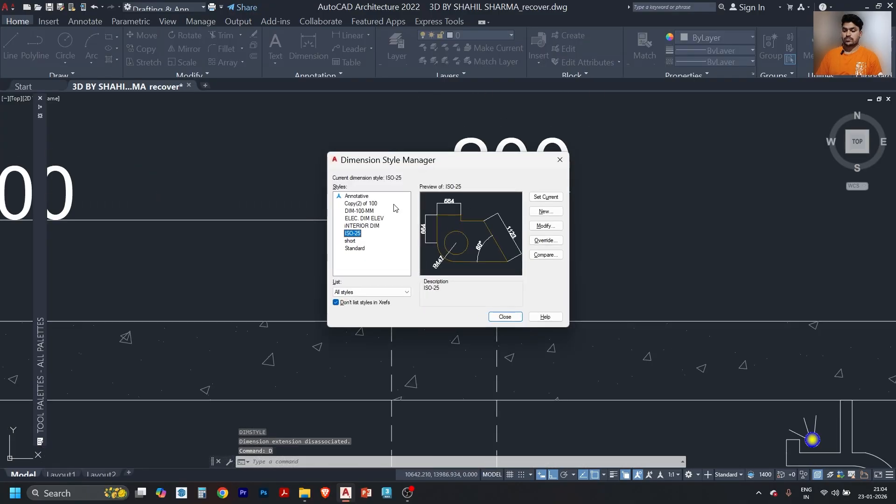
pyautogui.click(545, 226)
pyautogui.click(335, 142)
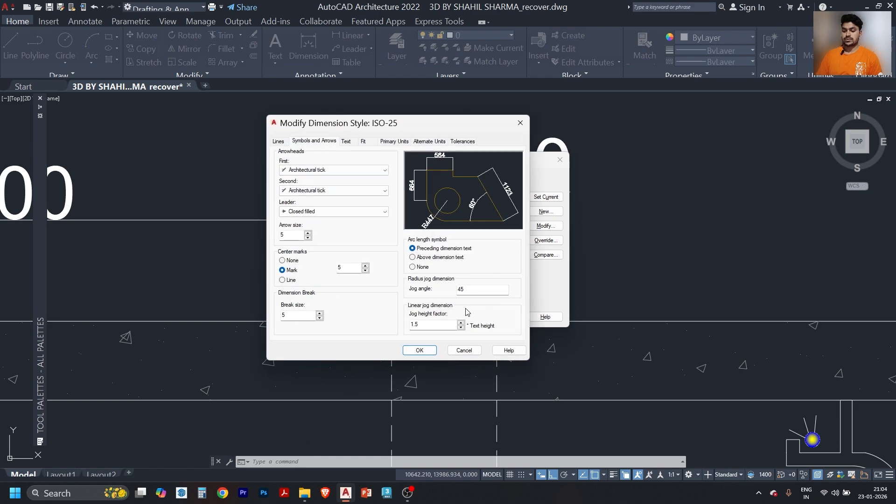
pyautogui.click(417, 324)
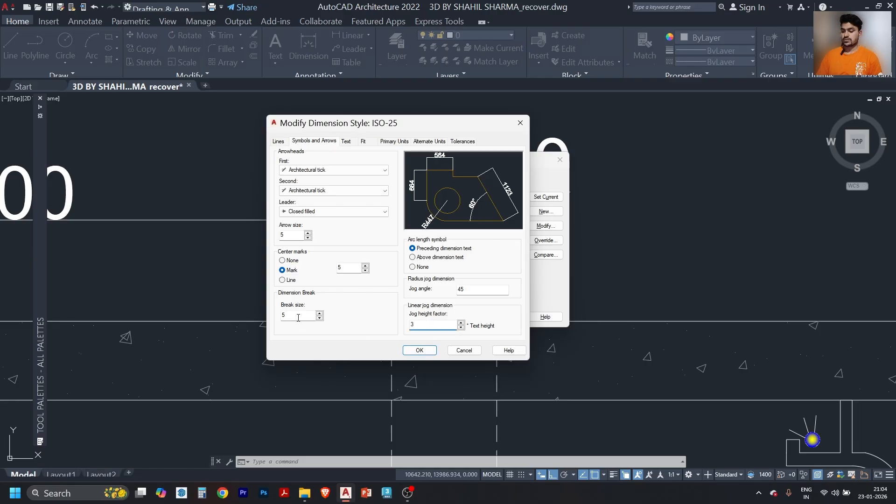
pyautogui.write('1010')
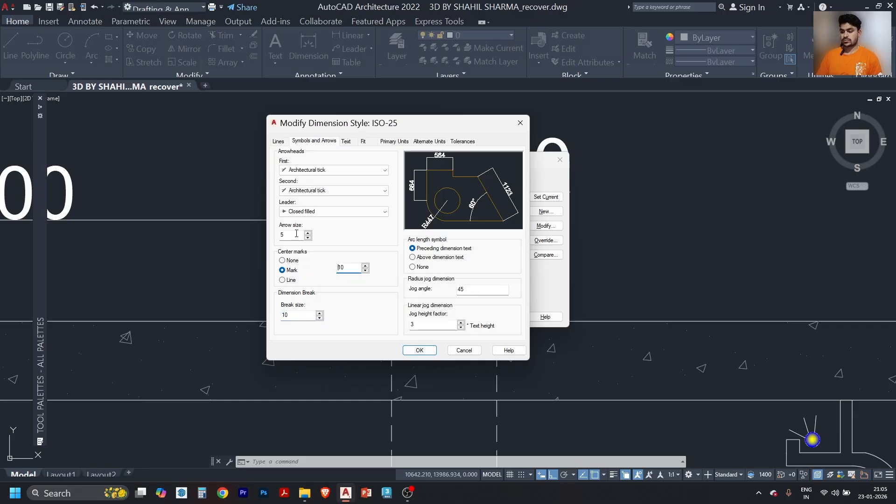
pyautogui.write('10')
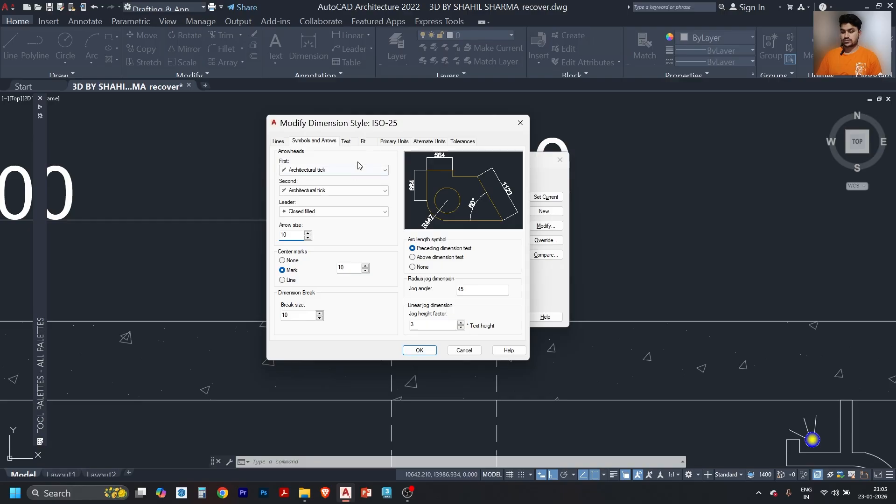
# Extend ISO-25's extension lines 3 beyond the dimension lines, make the style current and check the tick marks above the slab.
pyautogui.click(279, 142)
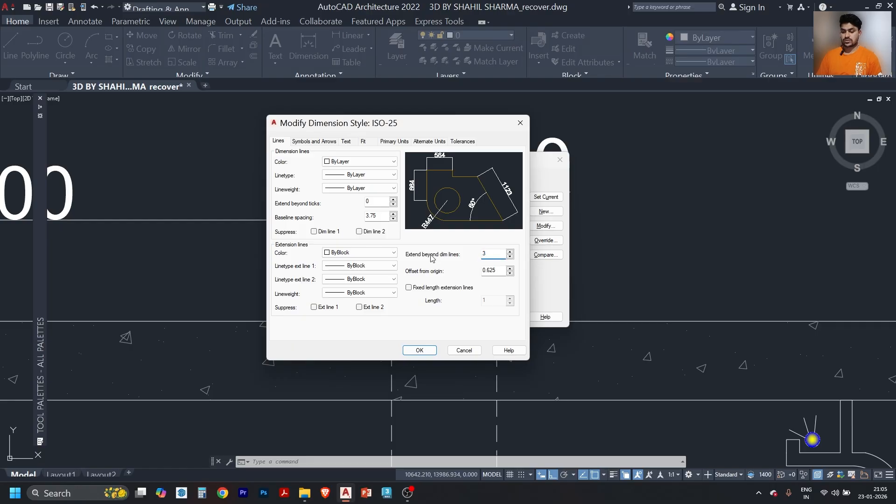
pyautogui.click(419, 351)
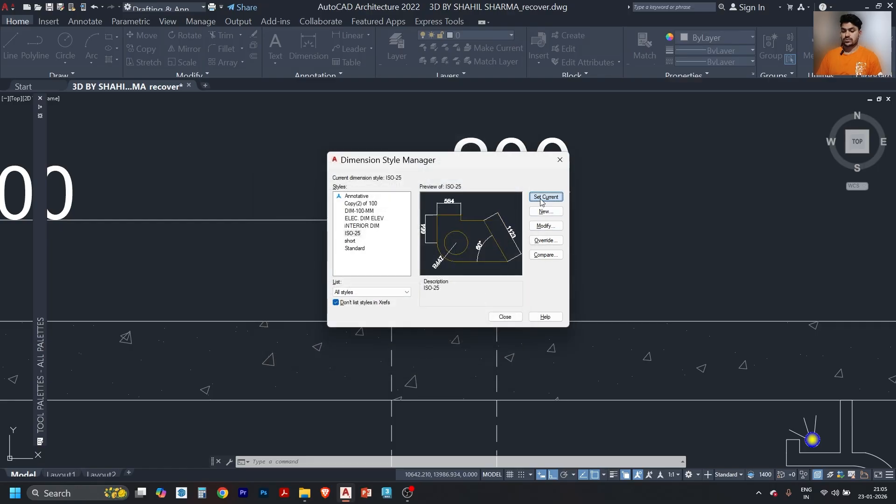
pyautogui.click(505, 317)
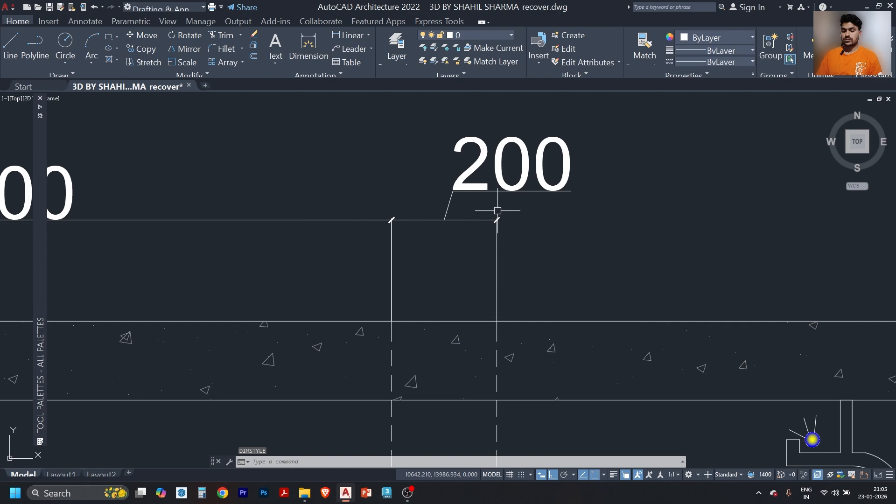
pyautogui.scroll(4, 498, 211)
pyautogui.scroll(-4, 494, 211)
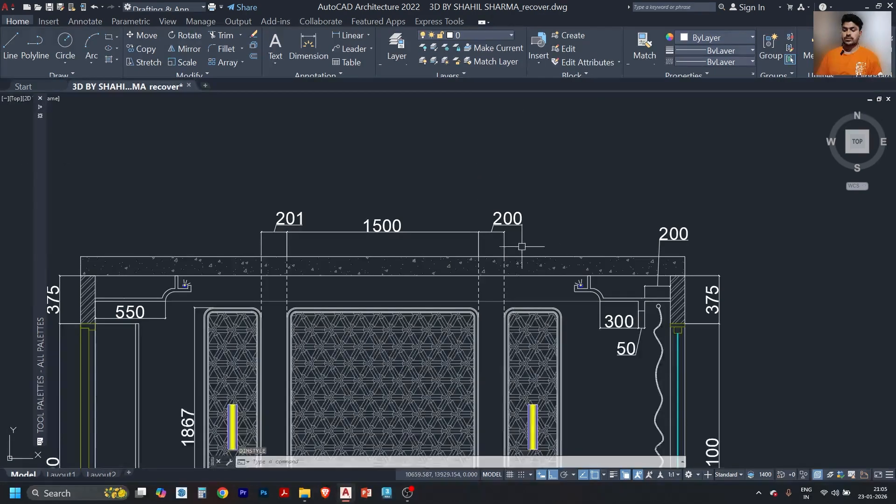
pyautogui.scroll(3, 527, 238)
pyautogui.scroll(4, 530, 239)
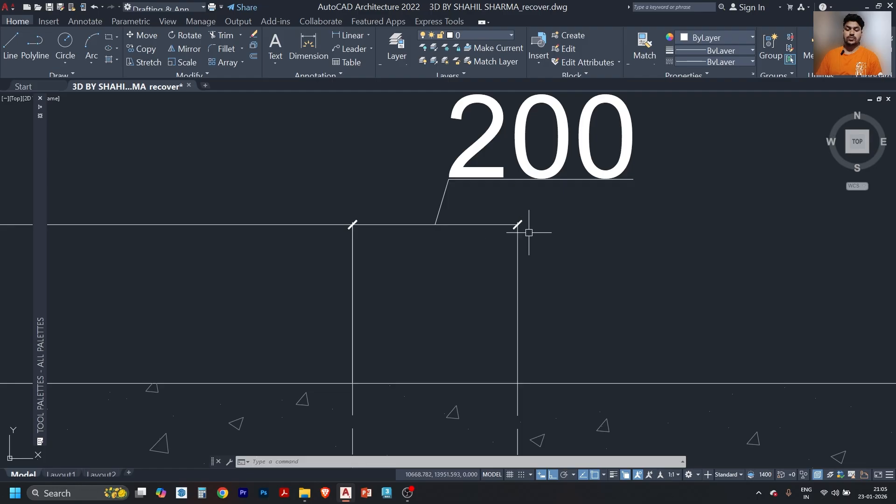
# Set ISO-25's arrow size, center mark size and break size to 100 and make the style current.
pyautogui.press('Return')
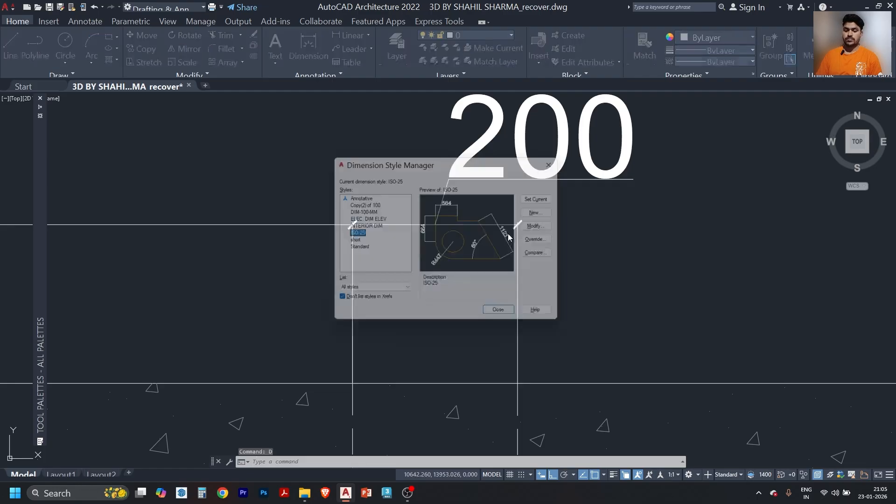
pyautogui.click(544, 226)
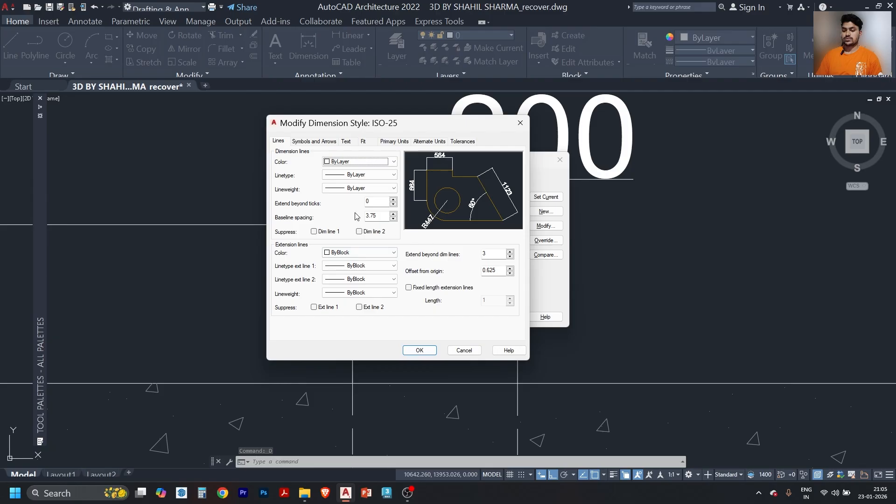
pyautogui.click(313, 142)
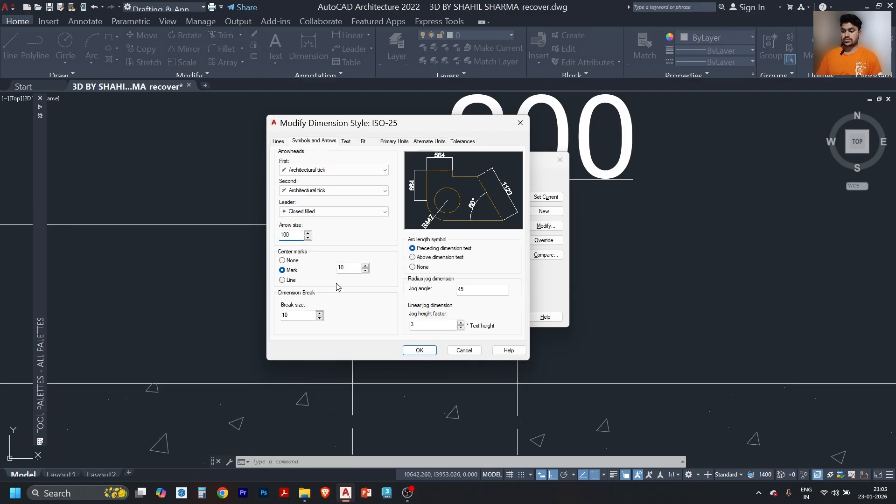
pyautogui.click(348, 269)
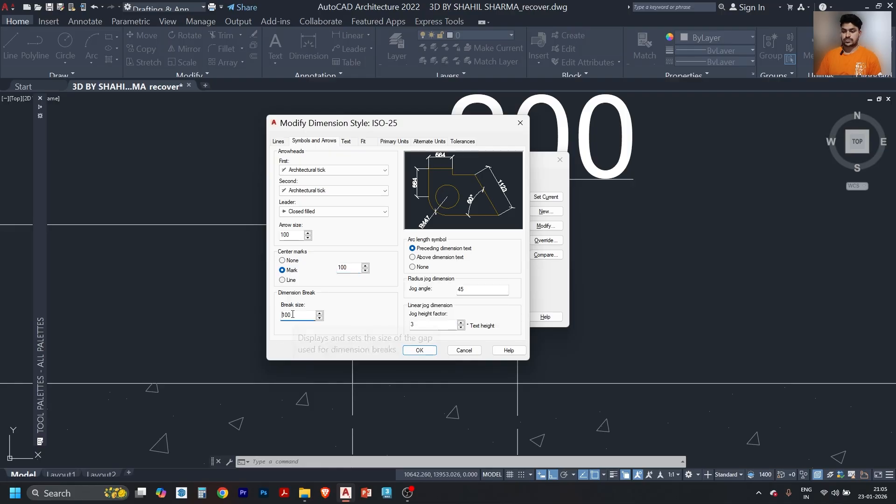
pyautogui.click(418, 351)
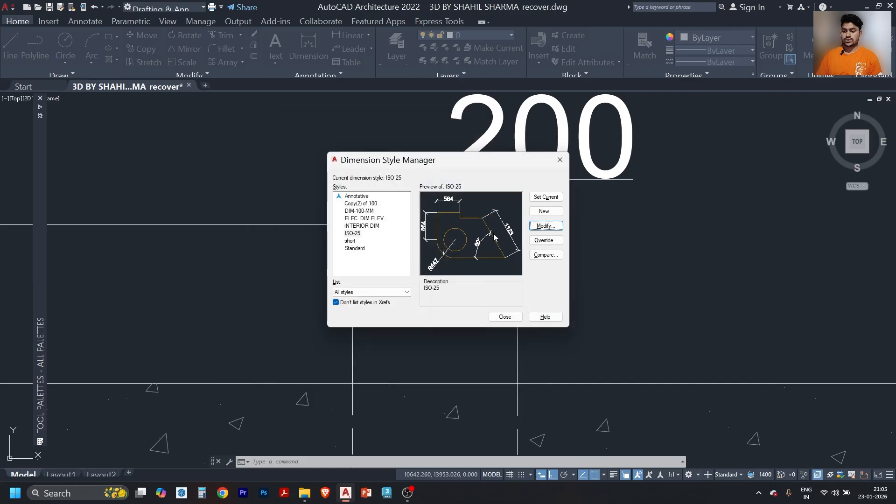
pyautogui.click(549, 199)
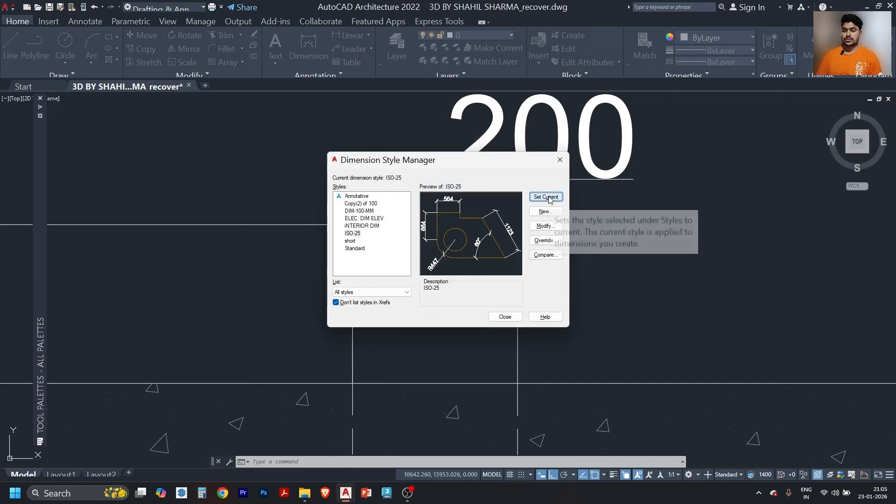
pyautogui.click(508, 318)
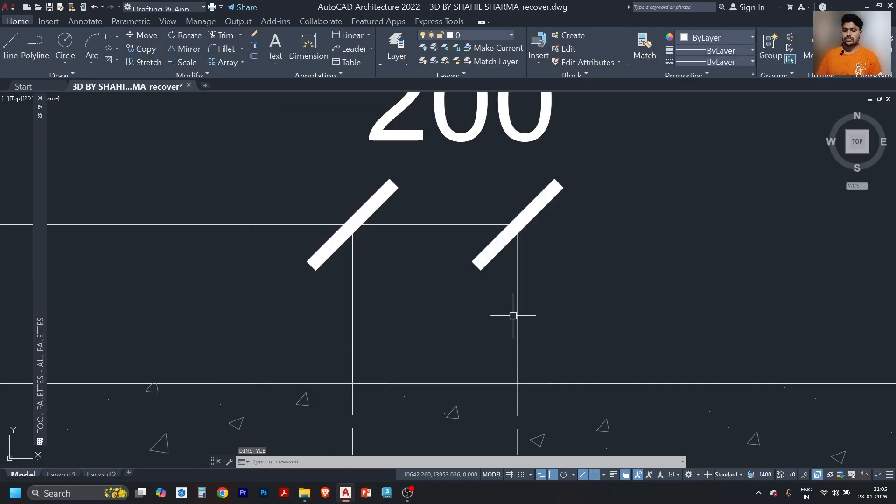
# Examine the tick marks of the dimensions above the slab, beside the walls and near the floor of the bedroom elevation.
pyautogui.scroll(-8, 516, 311)
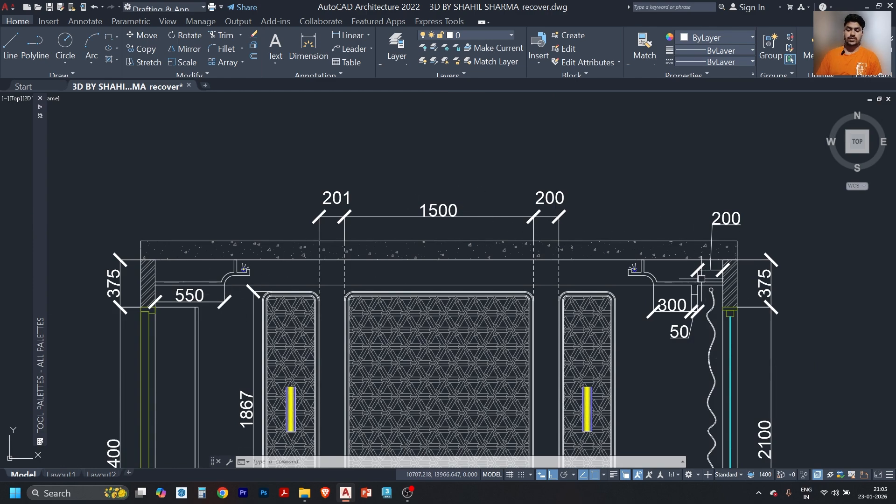
pyautogui.scroll(-4, 385, 248)
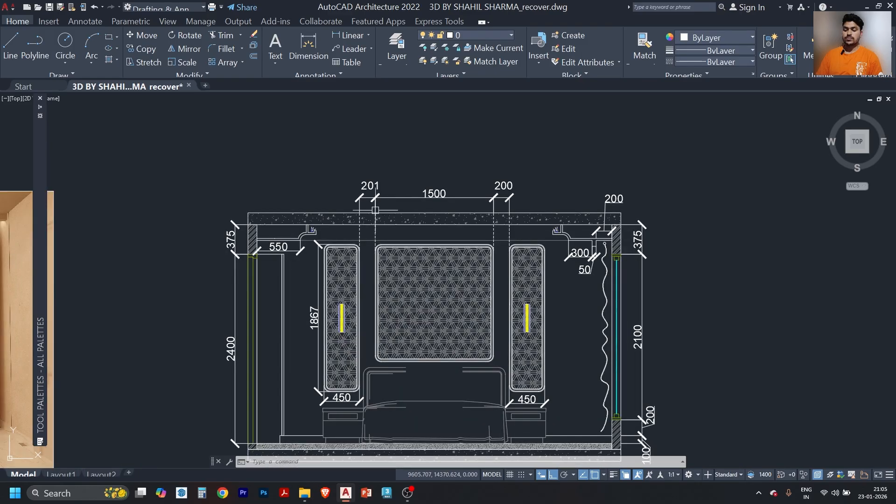
pyautogui.scroll(6, 397, 224)
pyautogui.scroll(-5, 405, 204)
pyautogui.moveTo(609, 253); pyautogui.dragTo(597, 242, button='middle')
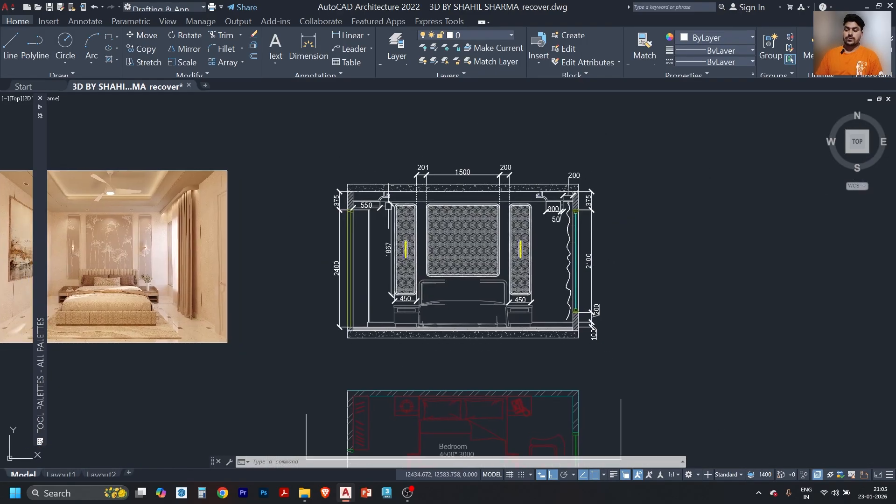
pyautogui.scroll(6, 346, 330)
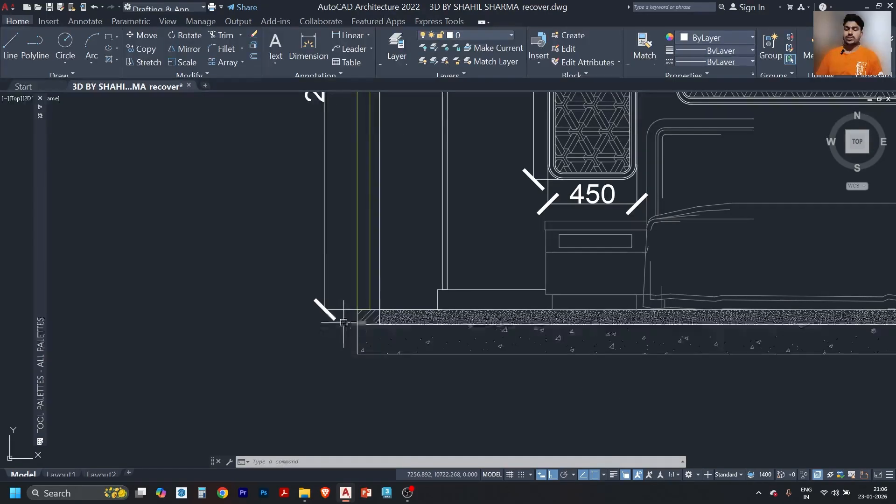
pyautogui.scroll(-8, 374, 277)
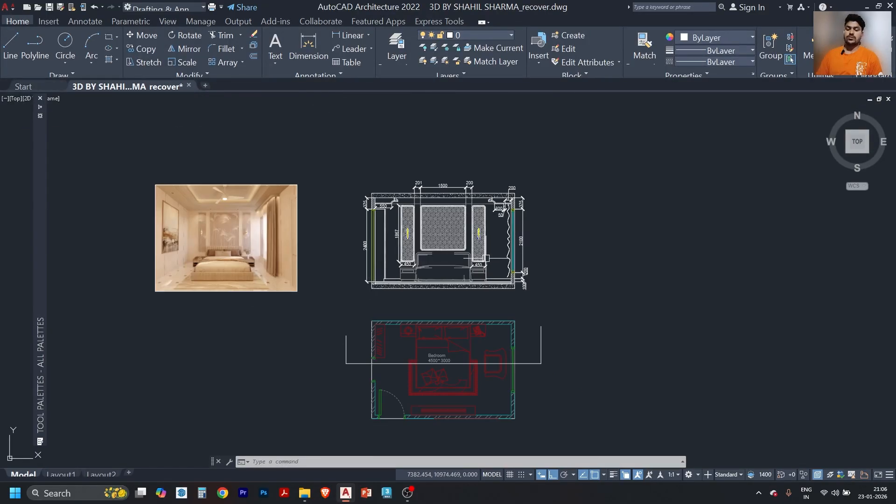
# Add a linear dimension for the elevation's overall width below the floor slab, check its tick mark and save the drawing.
pyautogui.scroll(2, 392, 295)
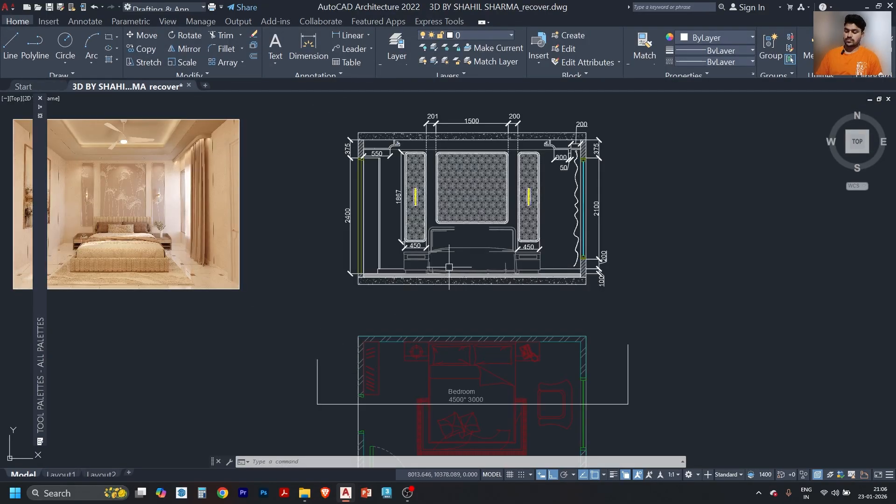
pyautogui.press('Return')
pyautogui.click(359, 284)
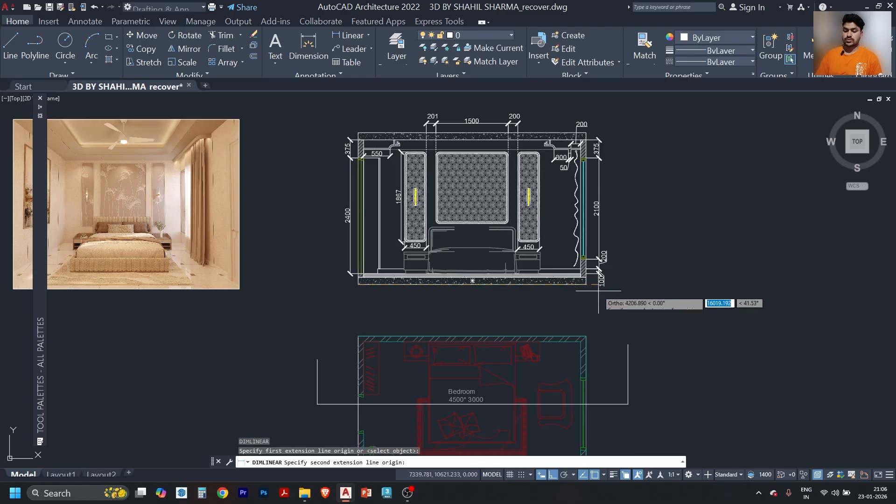
pyautogui.click(584, 284)
pyautogui.click(584, 302)
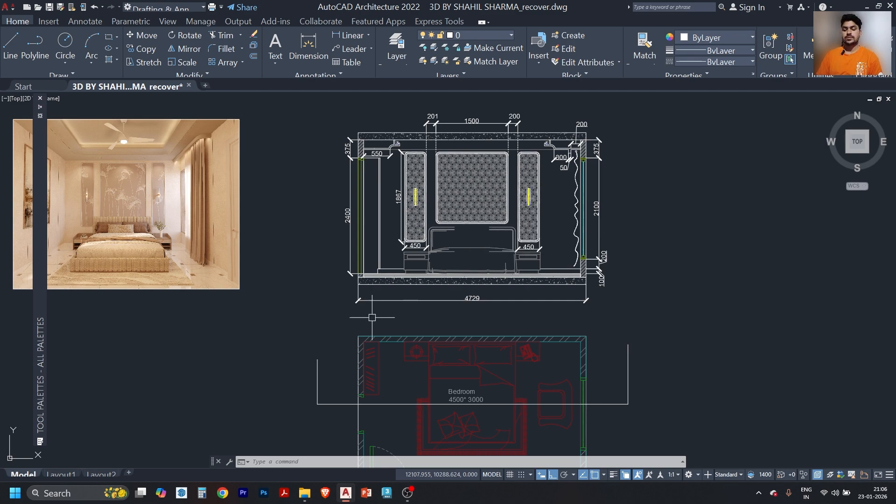
pyautogui.scroll(8, 355, 312)
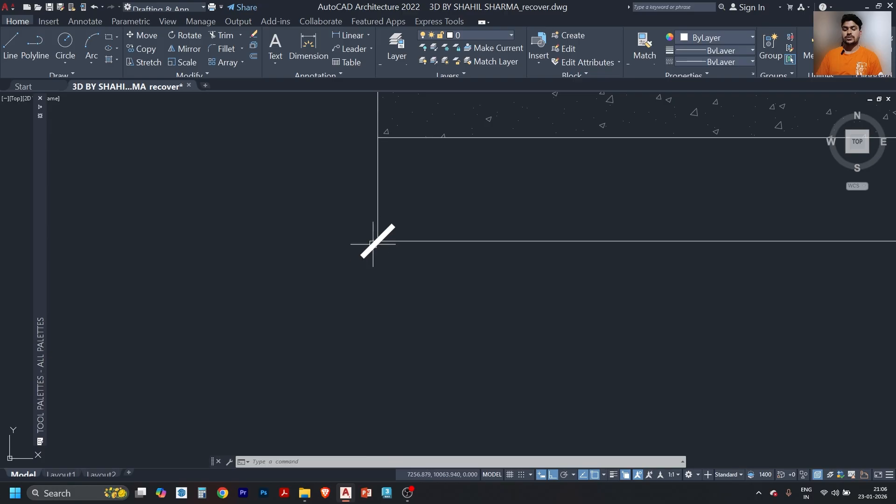
pyautogui.scroll(-8, 388, 241)
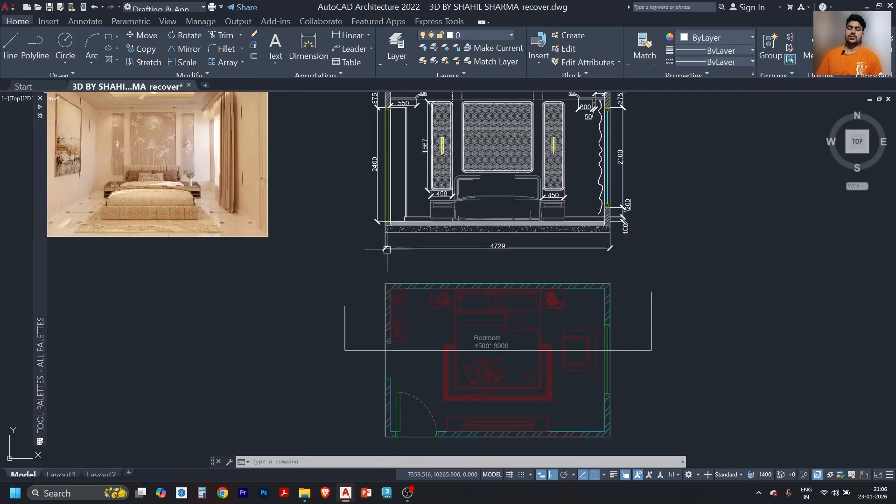
pyautogui.hotkey('ctrl', 's')
pyautogui.scroll(-5, 385, 208)
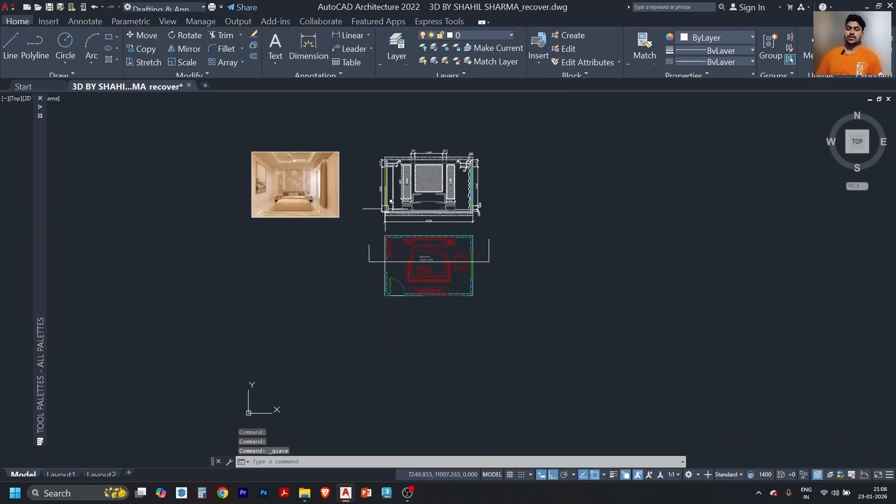
# Copy the bedroom floor plan together with its section line horizontally into the empty space beside the original.
pyautogui.scroll(4, 288, 207)
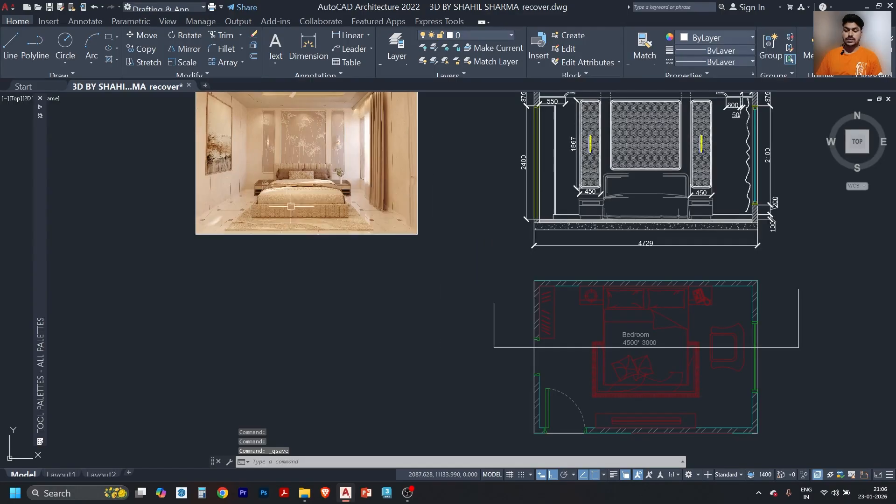
pyautogui.moveTo(321, 198); pyautogui.dragTo(286, 246, button='middle')
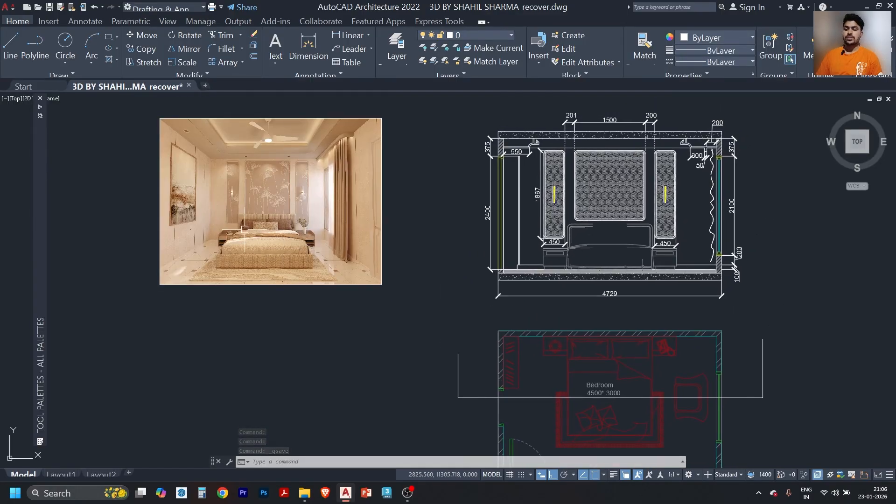
pyautogui.scroll(-3, 236, 226)
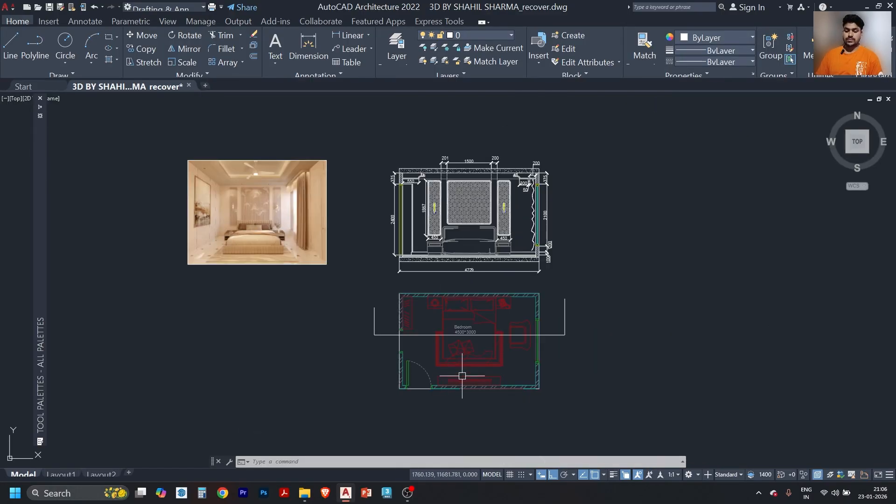
pyautogui.moveTo(564, 367); pyautogui.dragTo(383, 354, button='middle')
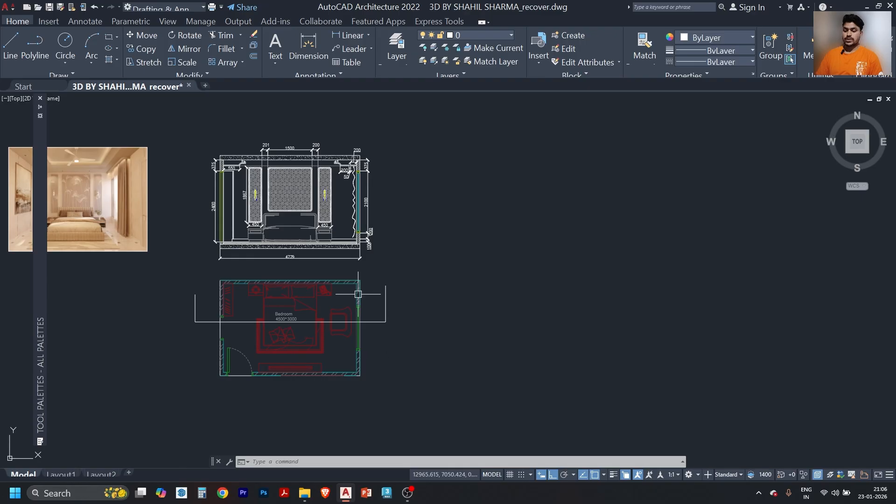
pyautogui.click(391, 274)
pyautogui.click(178, 396)
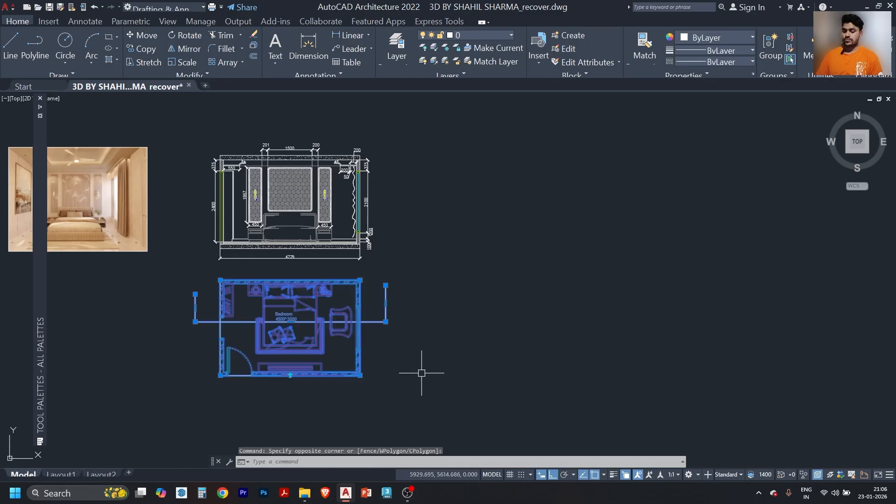
pyautogui.write('co')
pyautogui.press('Return')
pyautogui.click(369, 413)
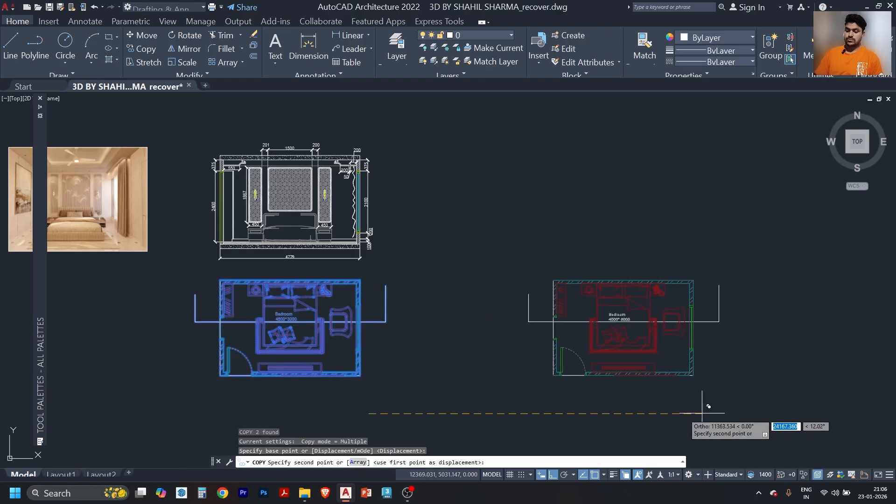
pyautogui.click(641, 410)
pyautogui.press('Escape')
# Rotate the copied bedroom plan 180 degrees about its centre, leaving the section line as it is.
pyautogui.scroll(4, 572, 312)
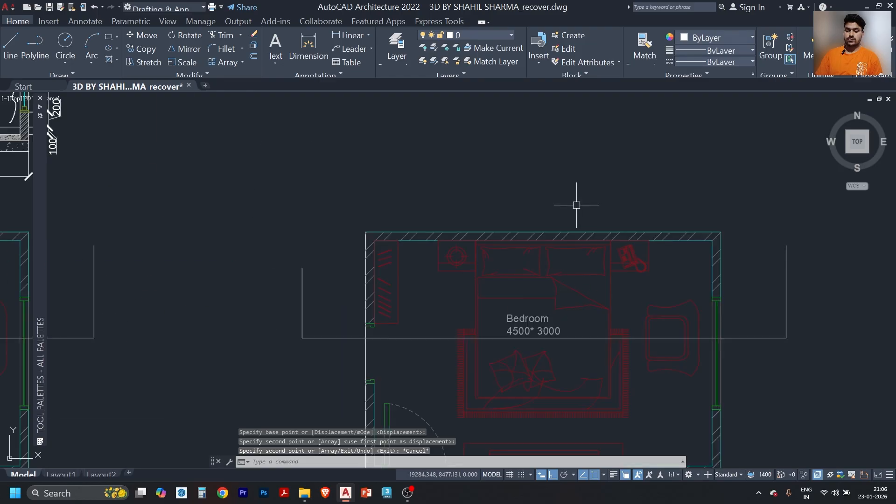
pyautogui.scroll(-2, 580, 201)
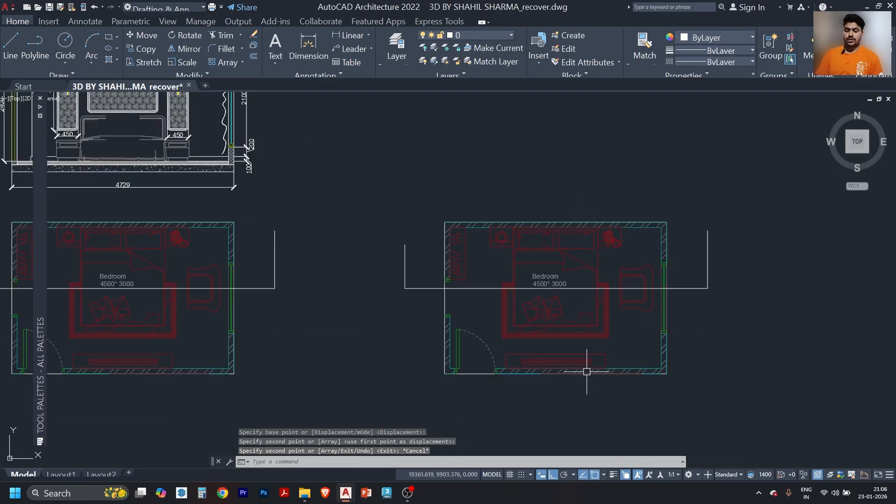
pyautogui.click(629, 224)
pyautogui.write('ro')
pyautogui.press('Return')
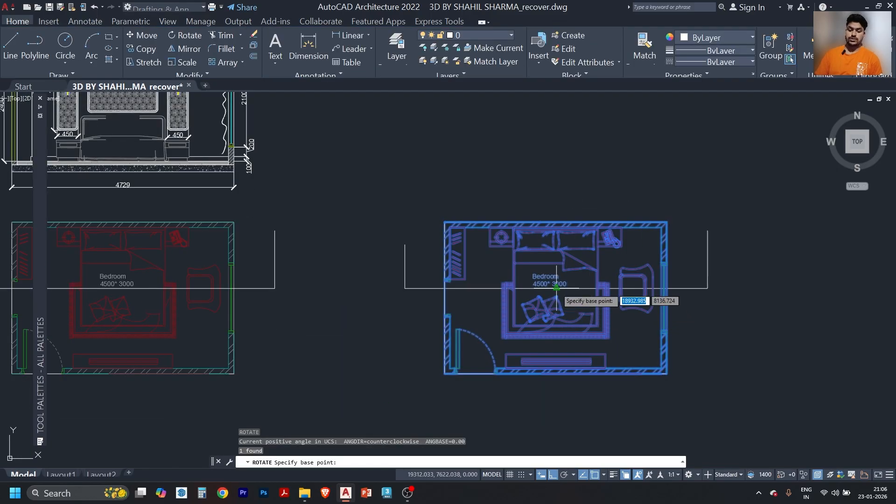
pyautogui.click(557, 288)
pyautogui.click(347, 328)
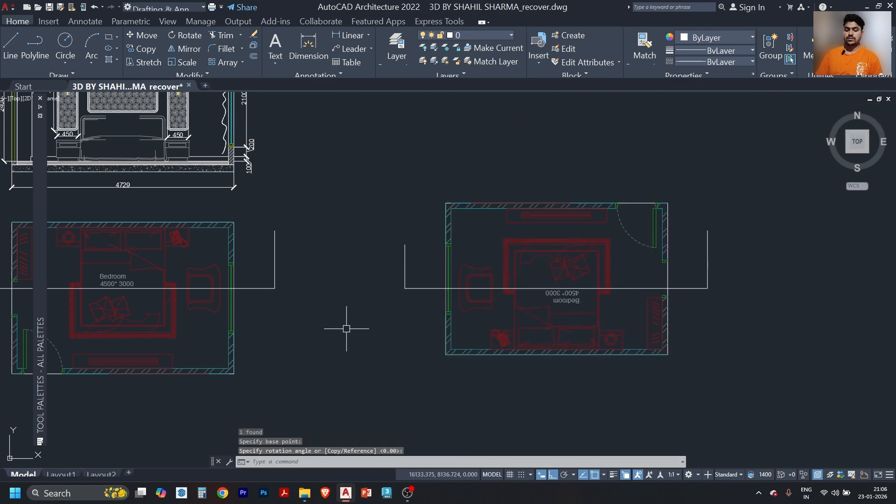
pyautogui.press('Escape')
pyautogui.press('Escape')
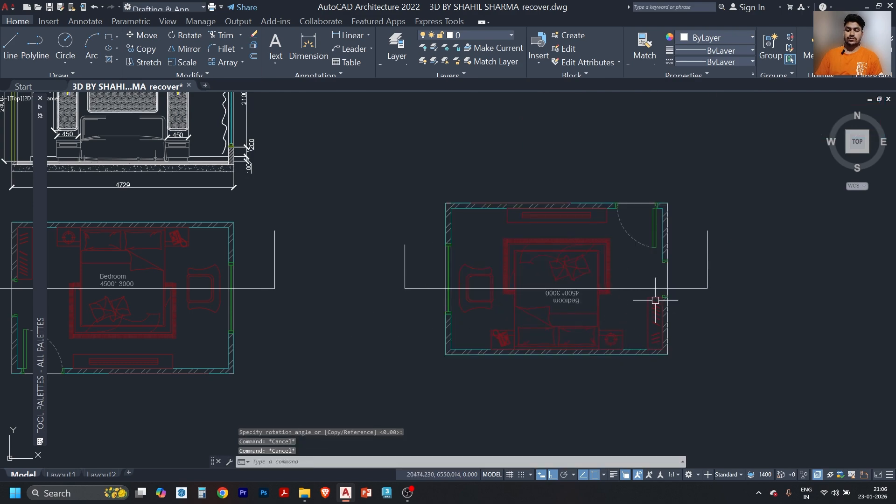
# Invert the clipping of the rotated plan reference to show the surrounding rooms and switch it back to the bedroom.
pyautogui.click(668, 266)
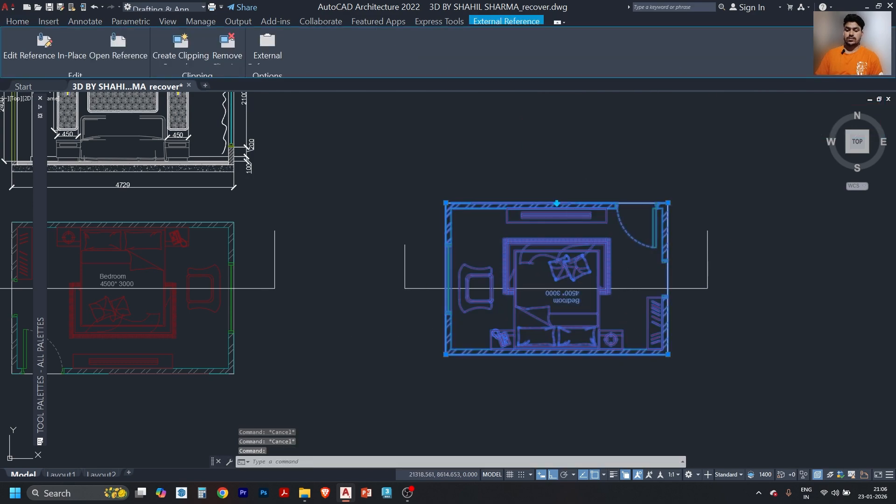
pyautogui.click(557, 204)
pyautogui.press('Escape')
pyautogui.hotkey('ctrl', 'z')
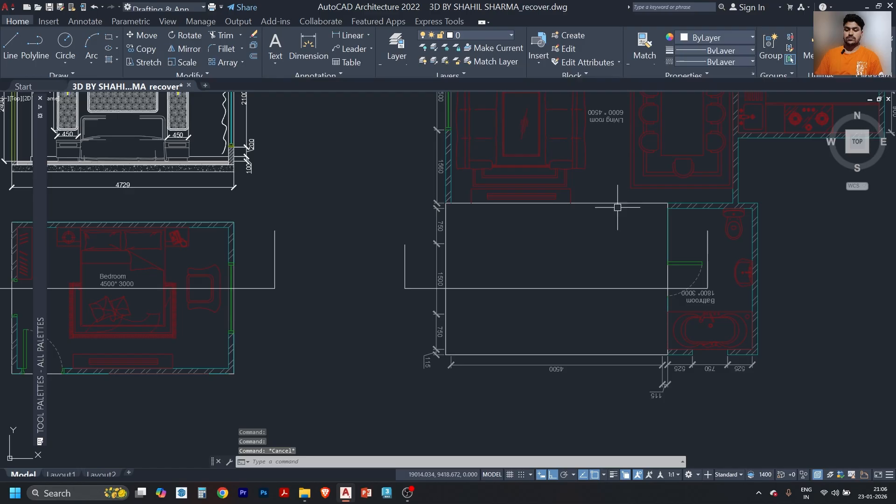
pyautogui.click(668, 226)
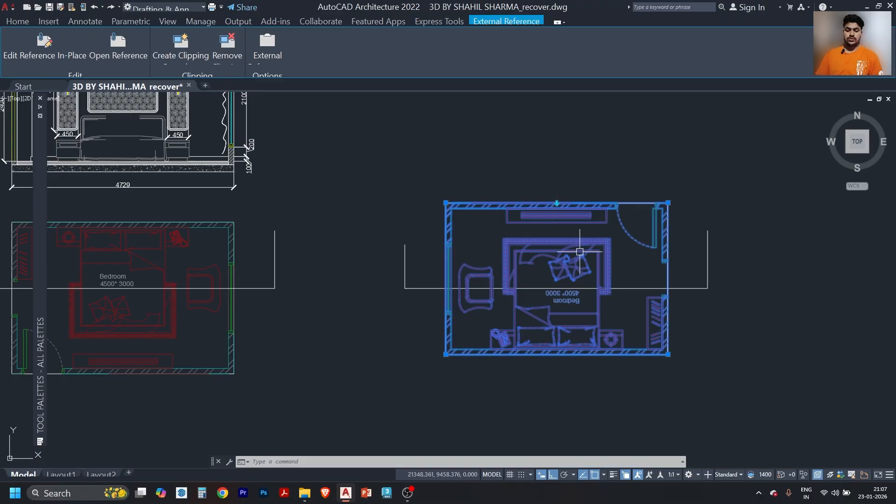
pyautogui.click(557, 203)
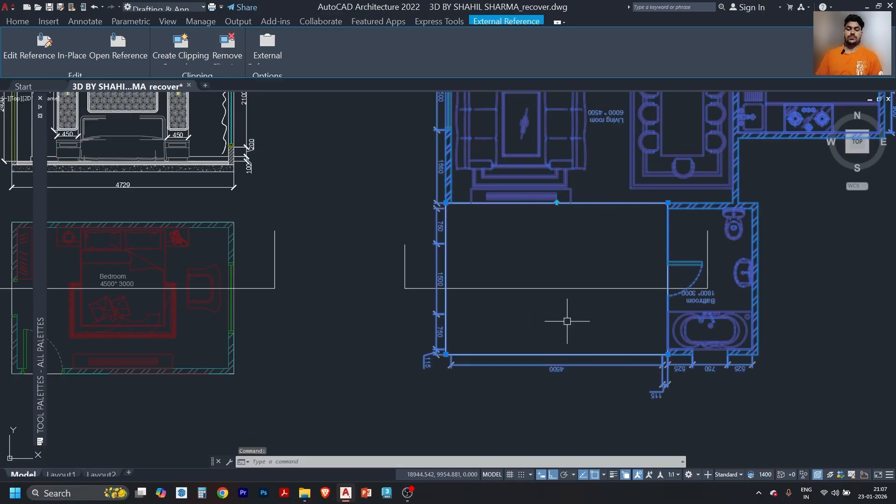
pyautogui.click(493, 411)
pyautogui.press('Escape')
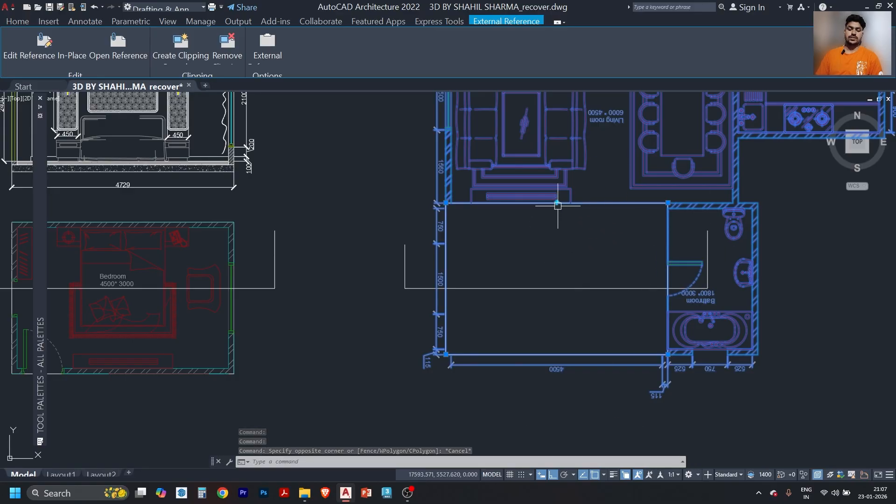
pyautogui.click(557, 204)
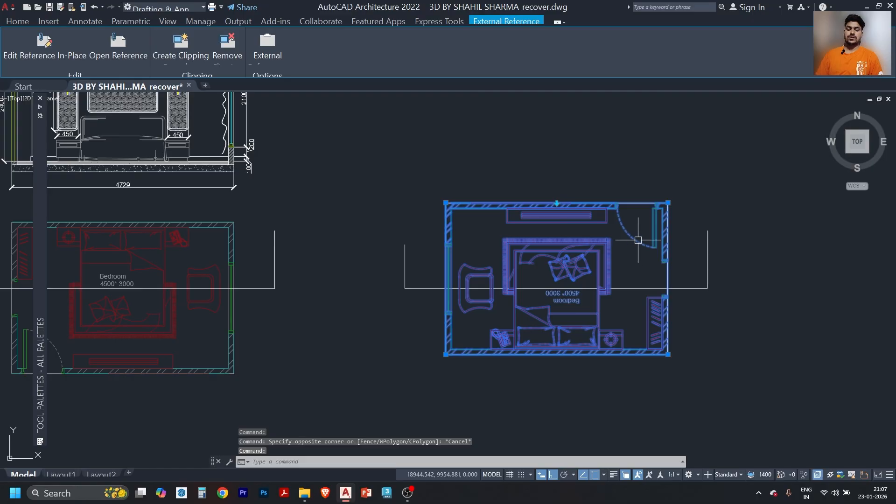
# Try to stretch the lower corner of the rotated plan's clipping boundary upward and undo the change.
pyautogui.click(668, 354)
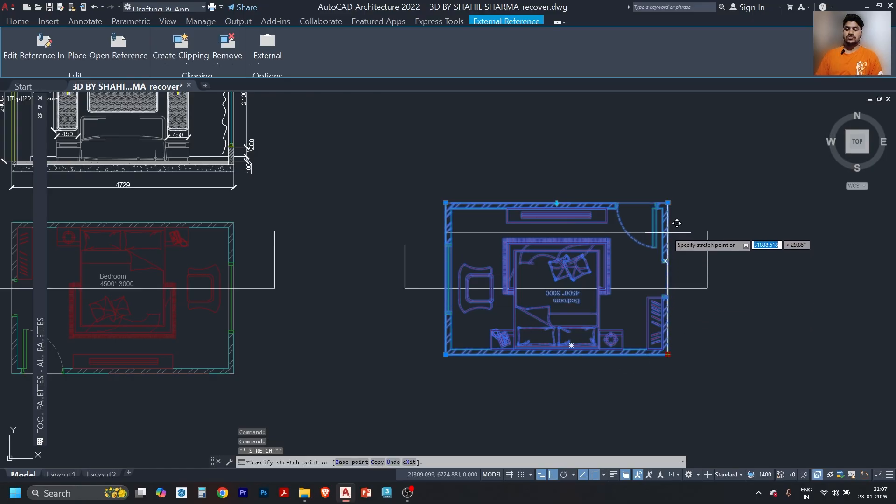
pyautogui.click(668, 232)
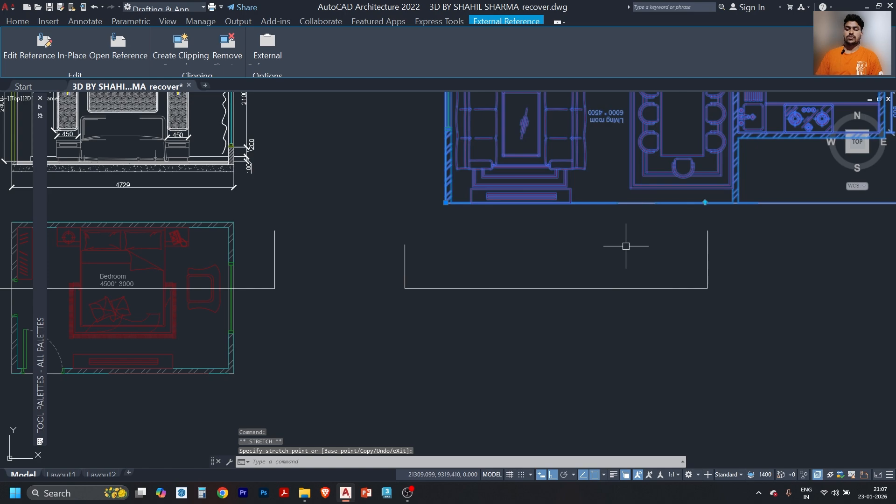
pyautogui.hotkey('ctrl', 'z')
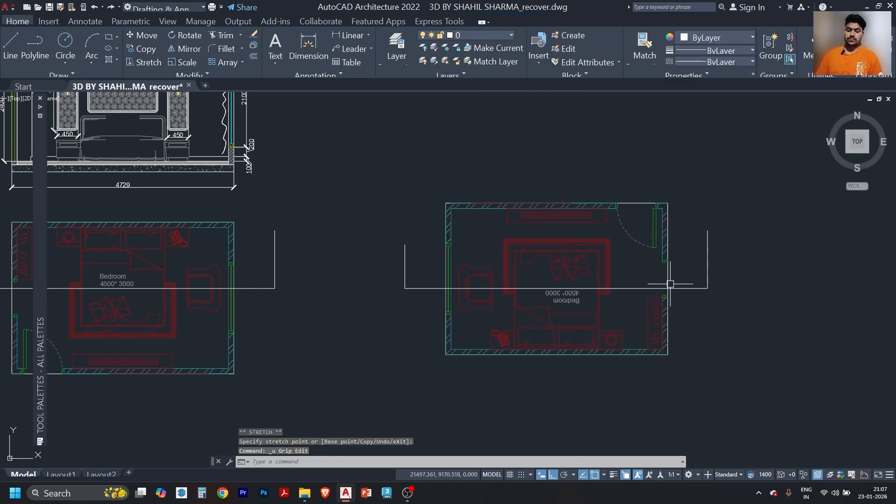
# Try shrinking the rotated plan's clipping boundary from its lower corner and extending it again, and undo these boundary edits.
pyautogui.click(671, 321)
pyautogui.click(668, 355)
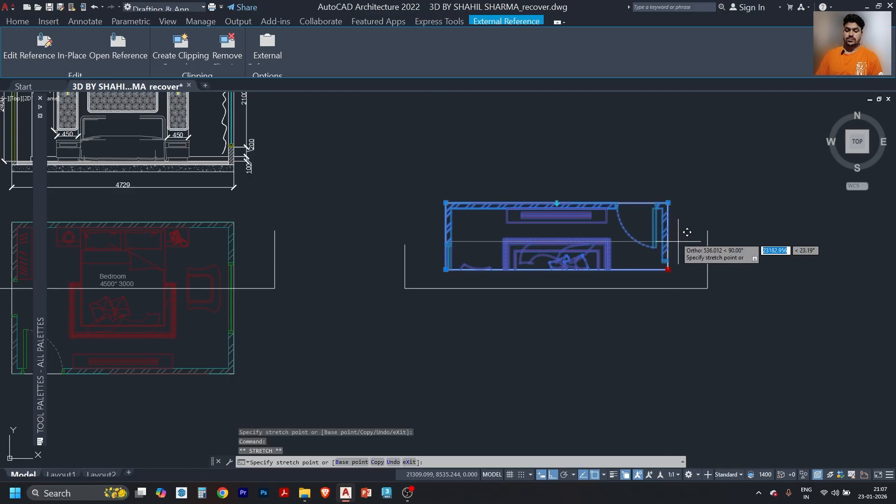
pyautogui.press('Escape')
pyautogui.press('Escape')
pyautogui.press('Escape')
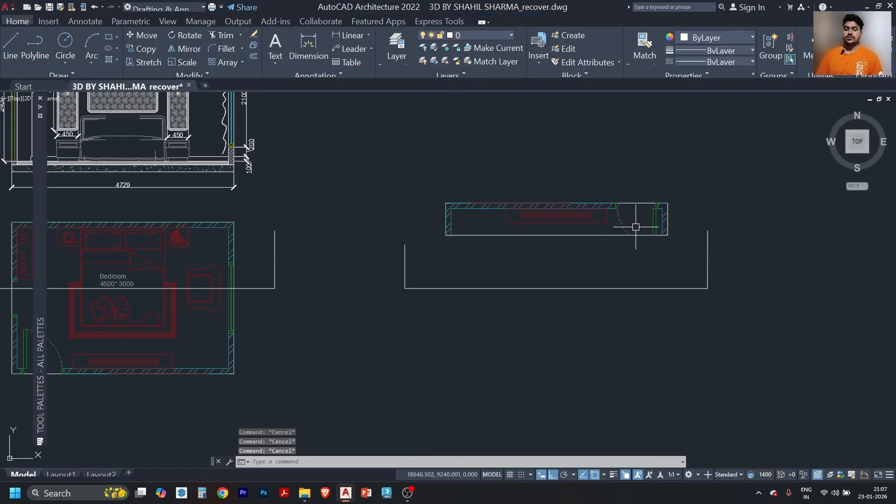
pyautogui.click(598, 236)
pyautogui.click(668, 235)
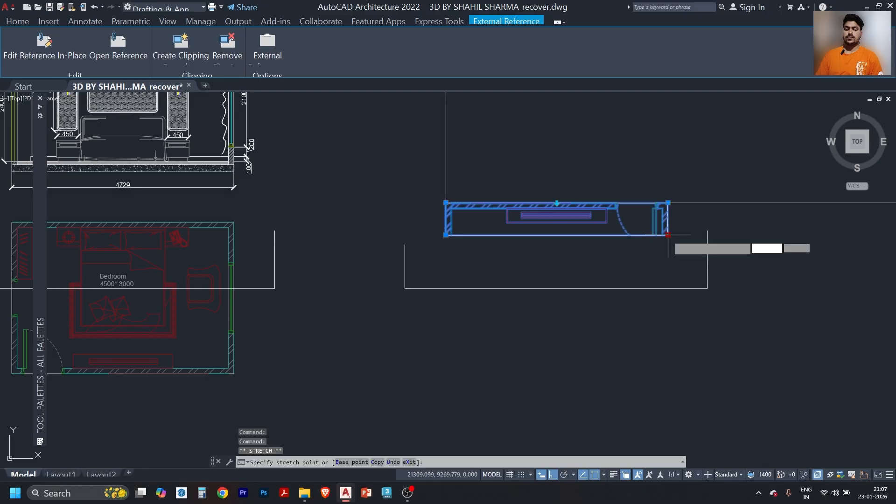
pyautogui.click(670, 333)
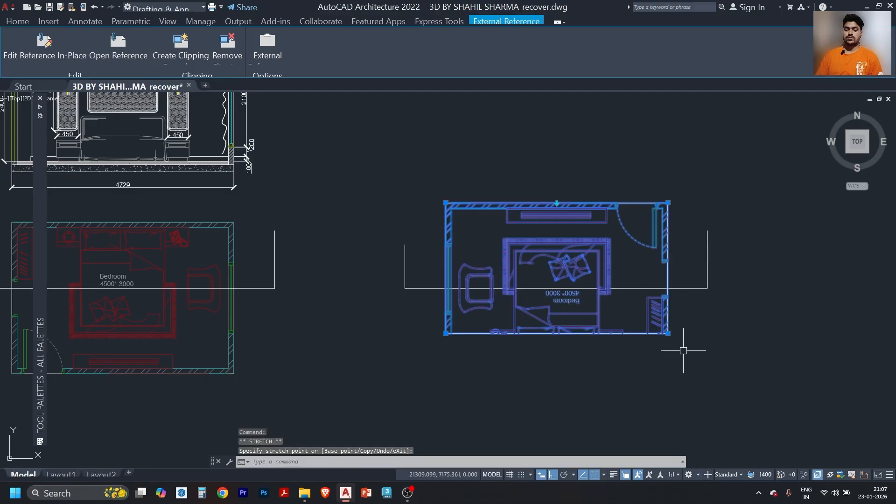
pyautogui.hotkey('ctrl', 'z')
pyautogui.hotkey('ctrl', 'z')
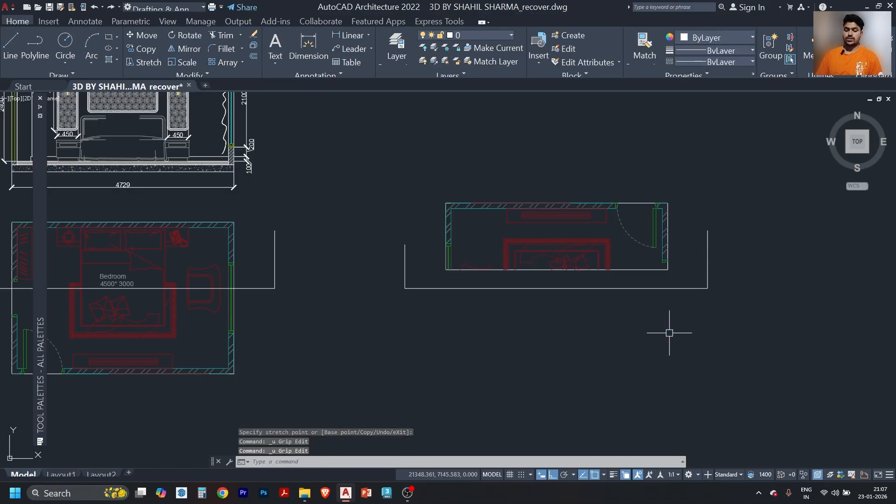
pyautogui.hotkey('ctrl', 'z')
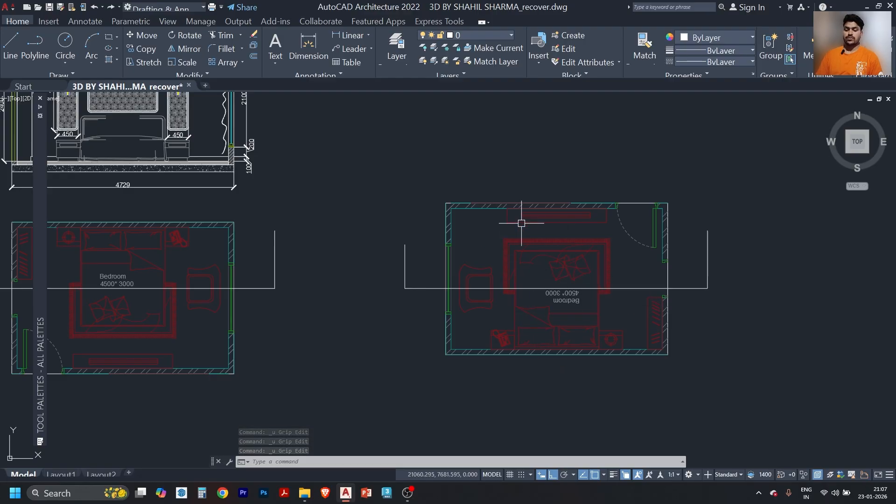
pyautogui.click(710, 178)
pyautogui.click(347, 388)
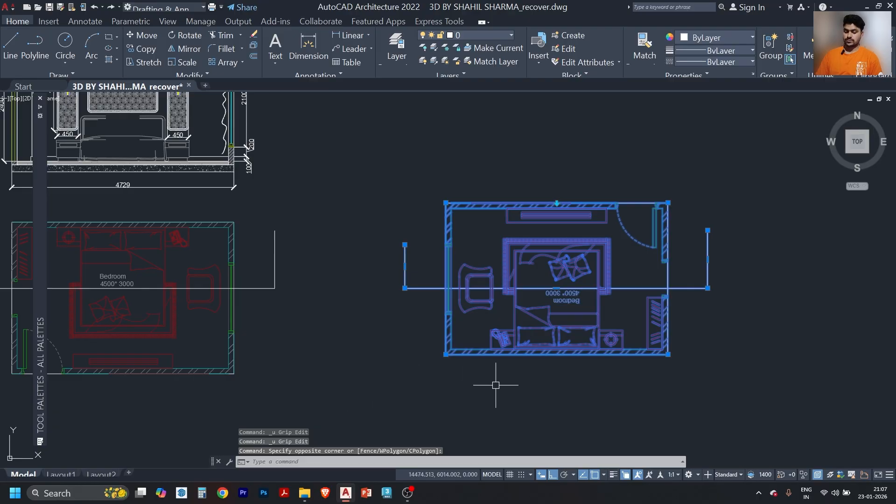
pyautogui.press('Escape')
# Draw a horizontal construction line through the upper corner of the original bedroom plan.
pyautogui.write('xl')
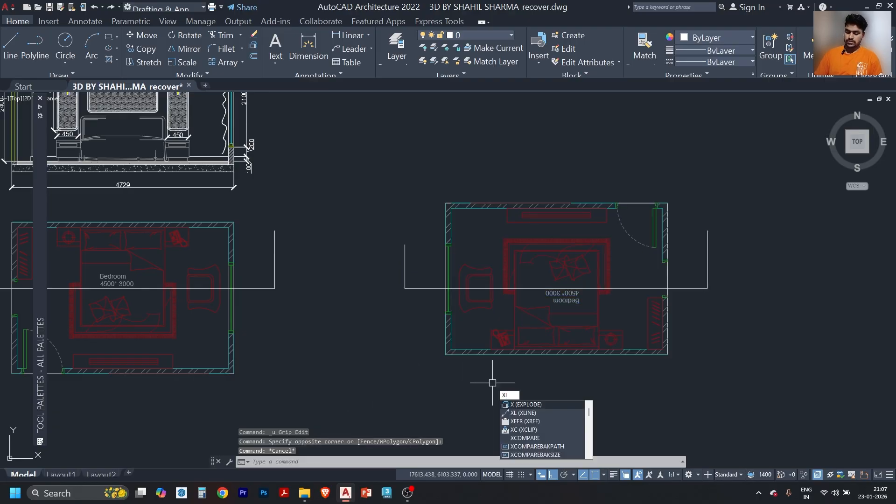
pyautogui.press('Return')
pyautogui.write('h')
pyautogui.press('Return')
pyautogui.click(234, 223)
pyautogui.press('Escape')
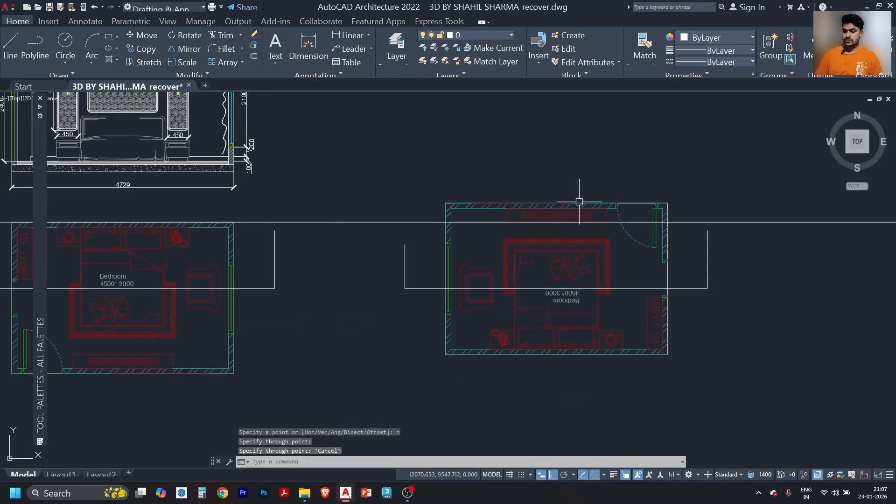
# Try to move the rotated plan and its section line down by the plan's upper corner onto the construction line.
pyautogui.click(366, 174)
pyautogui.click(820, 396)
pyautogui.write('m')
pyautogui.press('Return')
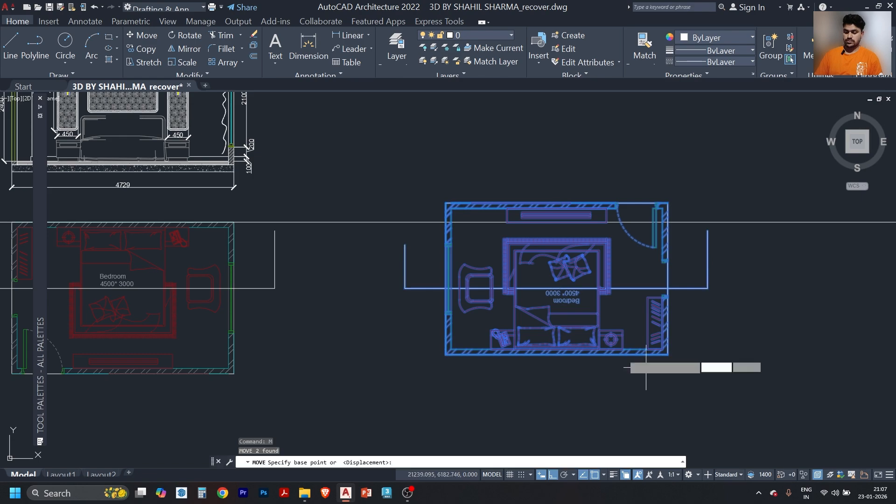
pyautogui.click(446, 203)
pyautogui.click(445, 216)
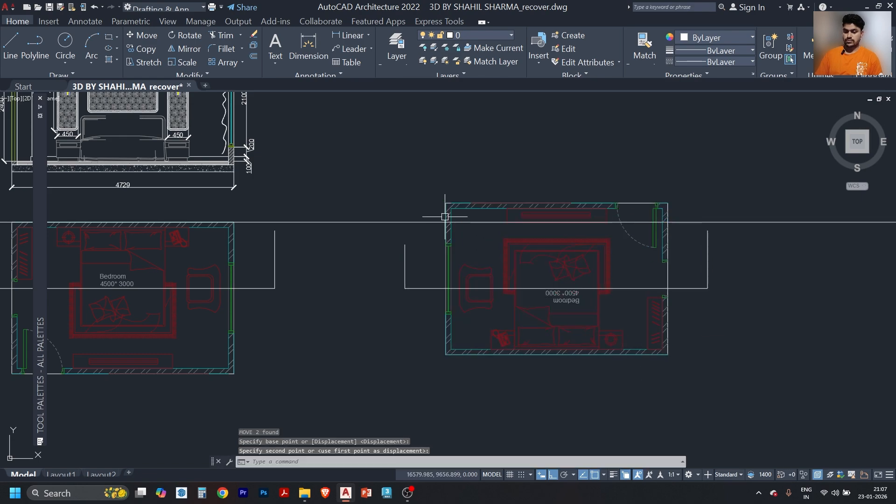
# Move the rotated plan and its section line vertically so the plan's upper edge meets the construction line, and erase that line.
pyautogui.click(345, 175)
pyautogui.click(820, 384)
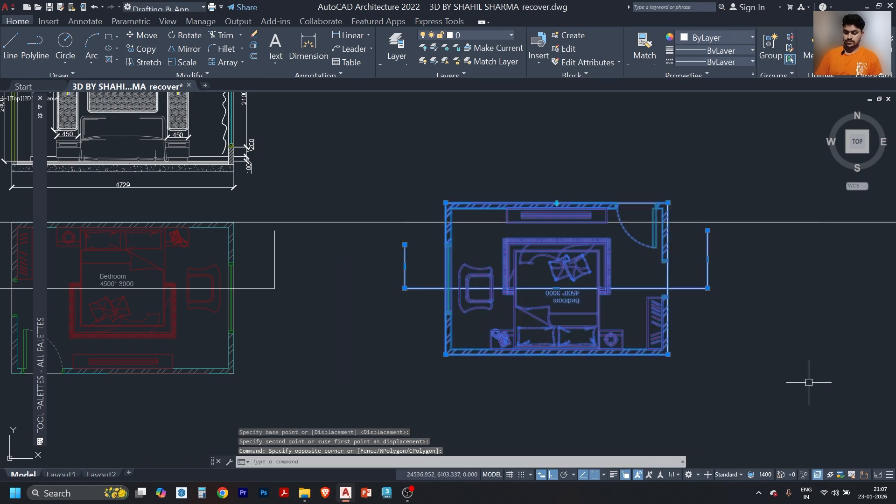
pyautogui.write('m')
pyautogui.press('Return')
pyautogui.click(445, 203)
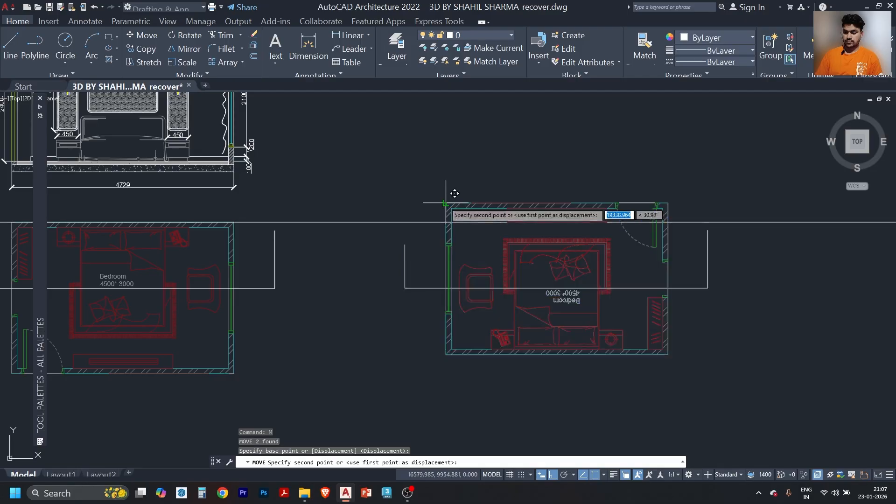
pyautogui.press('Escape')
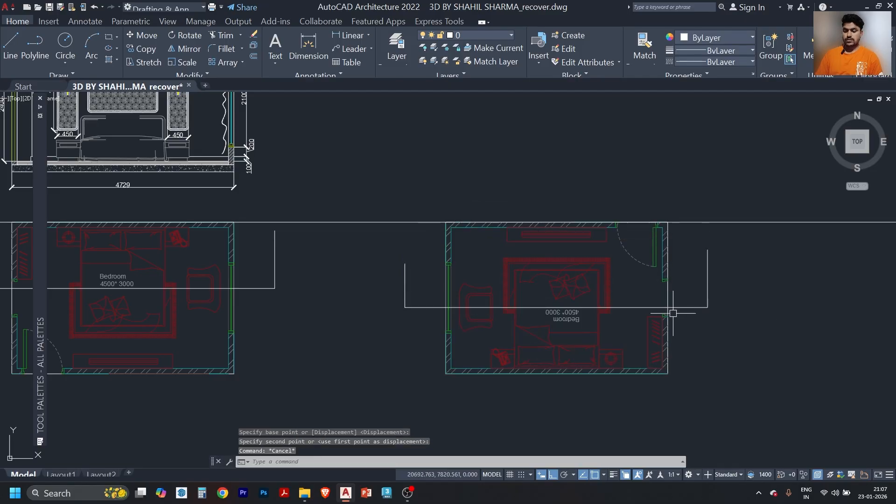
pyautogui.moveTo(383, 207); pyautogui.dragTo(342, 261)
pyautogui.press('Delete')
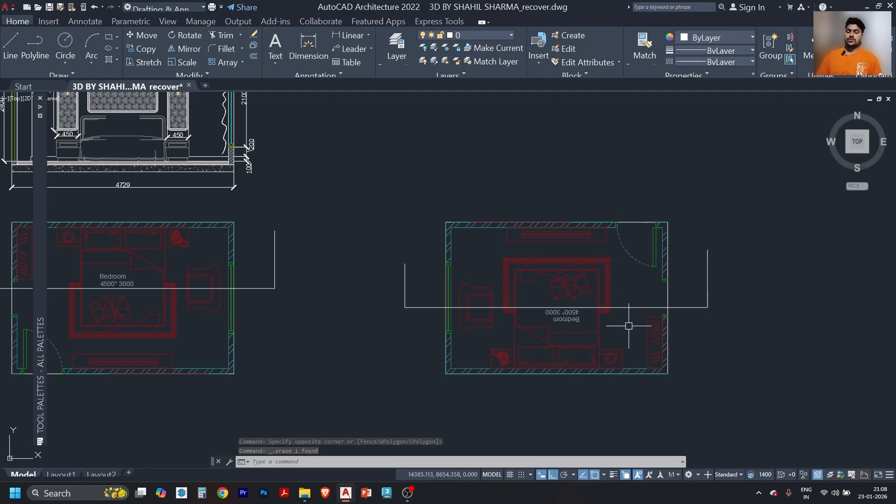
# Save the drawing and copy the complete first elevation horizontally so it sits directly above the rotated bedroom plan.
pyautogui.scroll(-2, 629, 326)
pyautogui.hotkey('ctrl', 's')
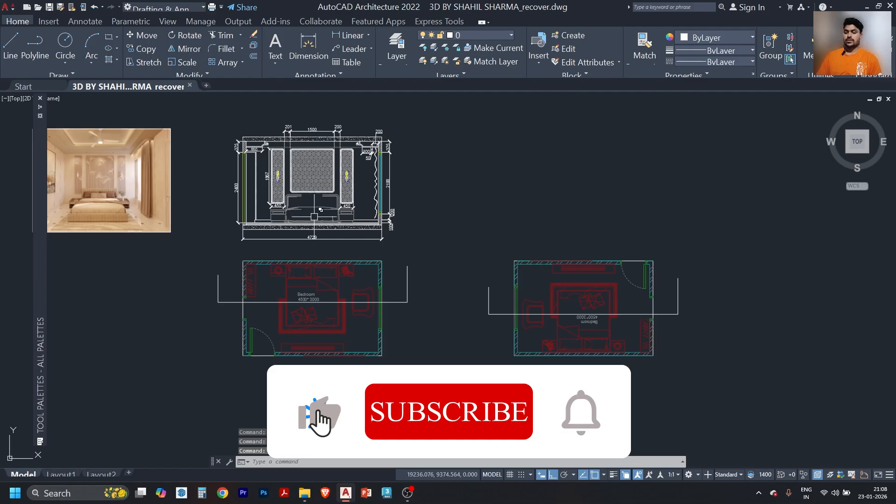
pyautogui.click(213, 120)
pyautogui.click(457, 271)
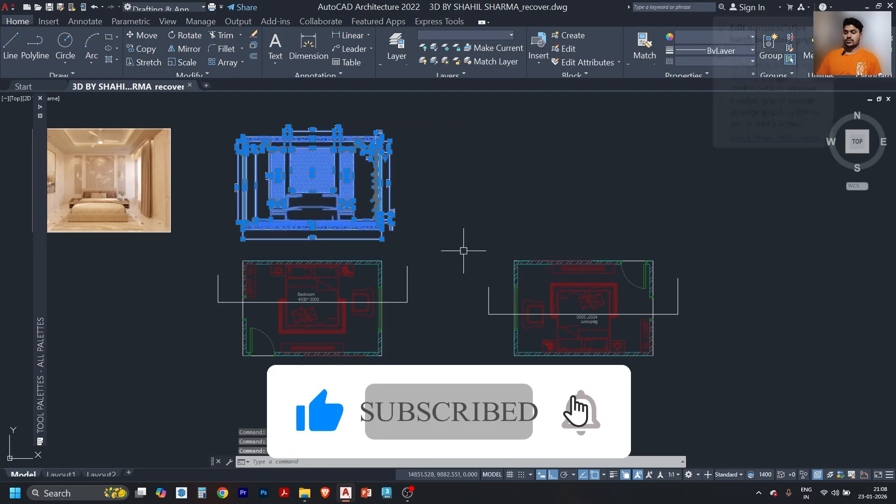
pyautogui.write('c')
pyautogui.press('Return')
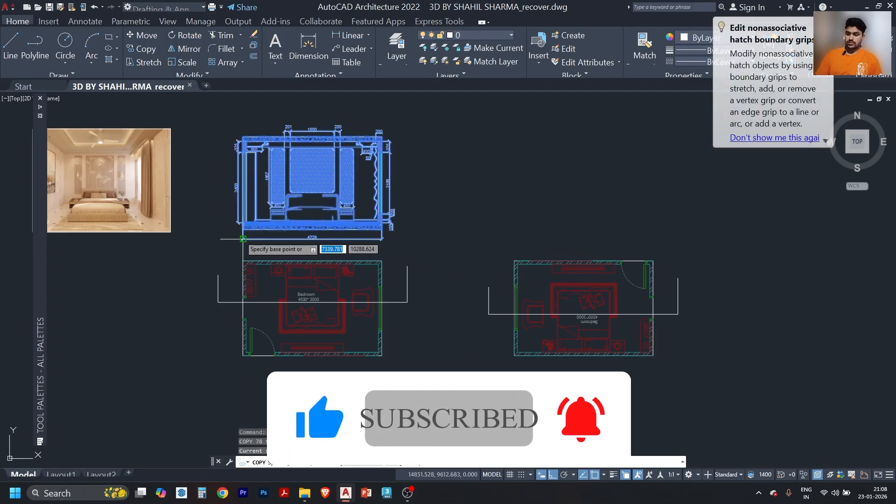
pyautogui.click(243, 240)
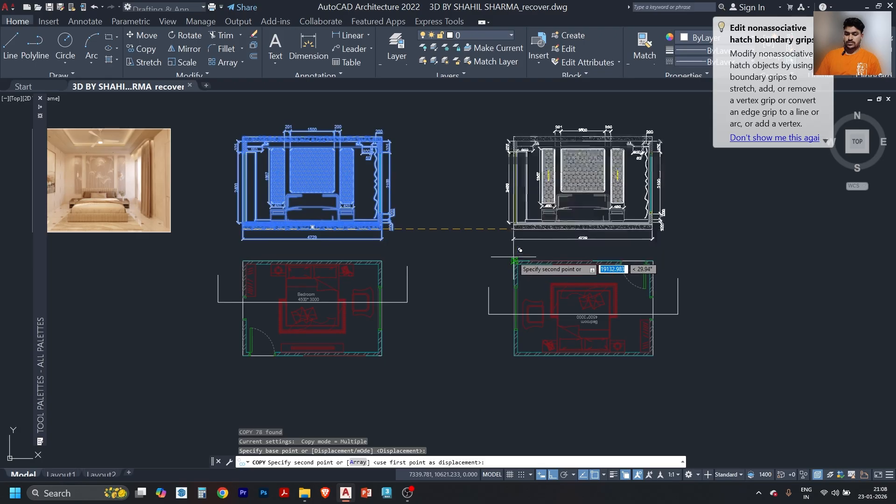
pyautogui.click(516, 240)
pyautogui.press('Escape')
# Erase the dimensions above the copied elevation's ceiling slab and the dashed vertical lines running down through the slab.
pyautogui.scroll(2, 650, 243)
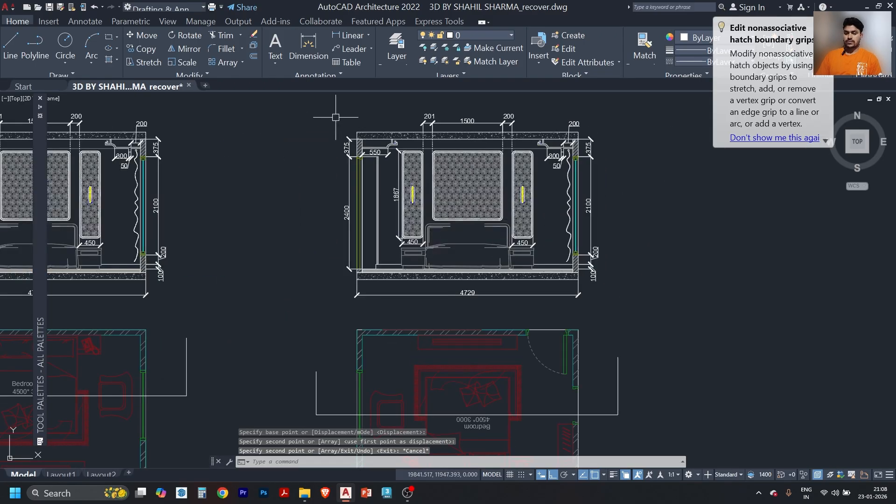
pyautogui.click(329, 113)
pyautogui.click(632, 129)
pyautogui.click(631, 118)
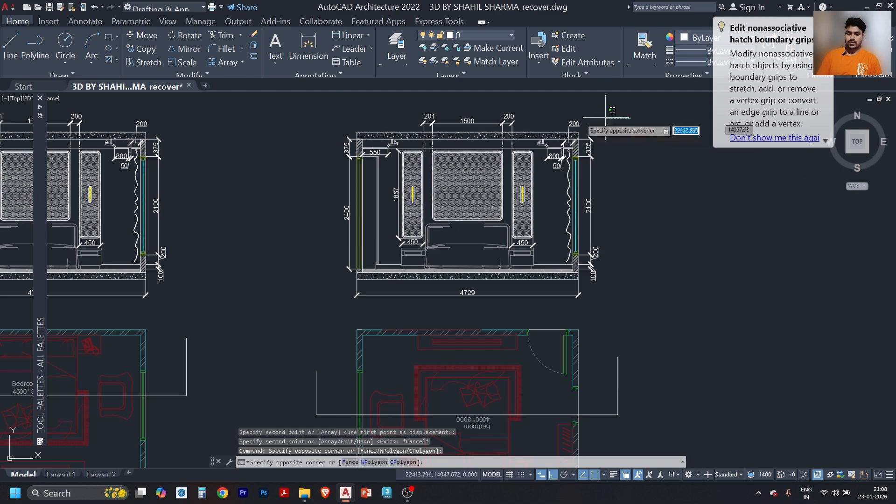
pyautogui.click(371, 128)
pyautogui.press('Delete')
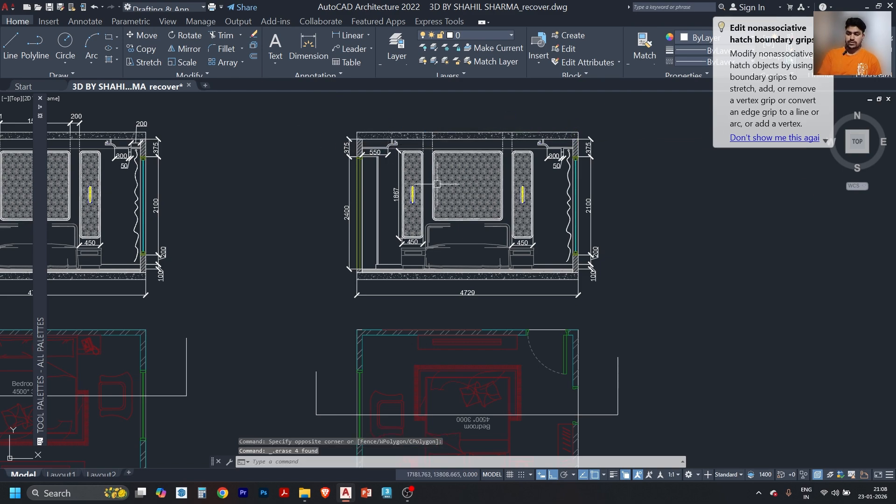
pyautogui.scroll(4, 546, 155)
pyautogui.click(602, 139)
pyautogui.click(225, 131)
pyautogui.press('Delete')
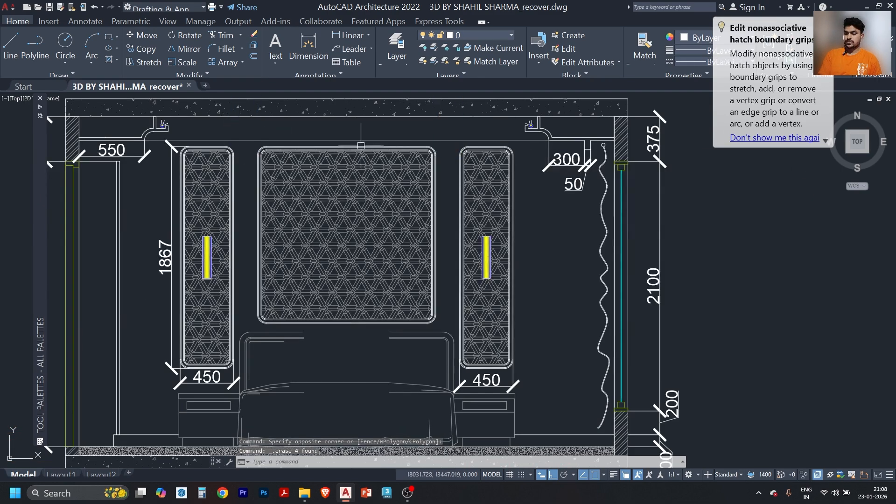
# Erase the ceiling line between the coves, the patterned wall panels, the bed, the side tables and their dimensions from the copied elevation.
pyautogui.click(529, 139)
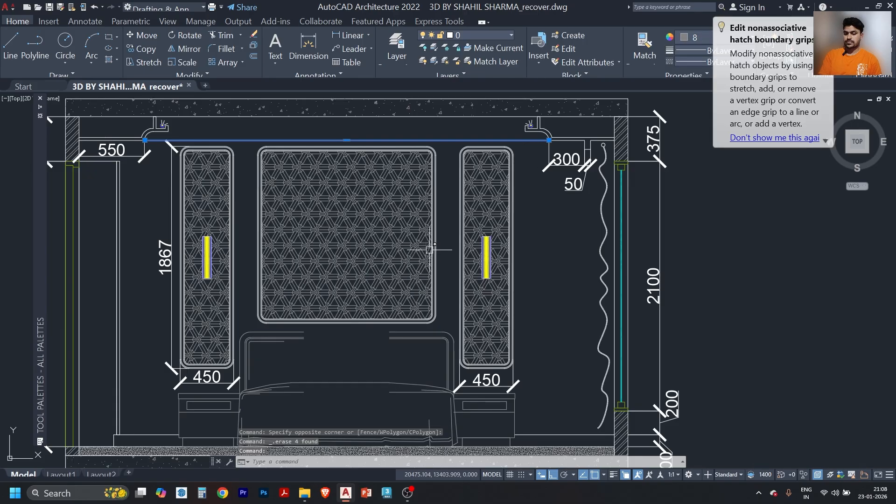
pyautogui.press('Delete')
pyautogui.click(520, 140)
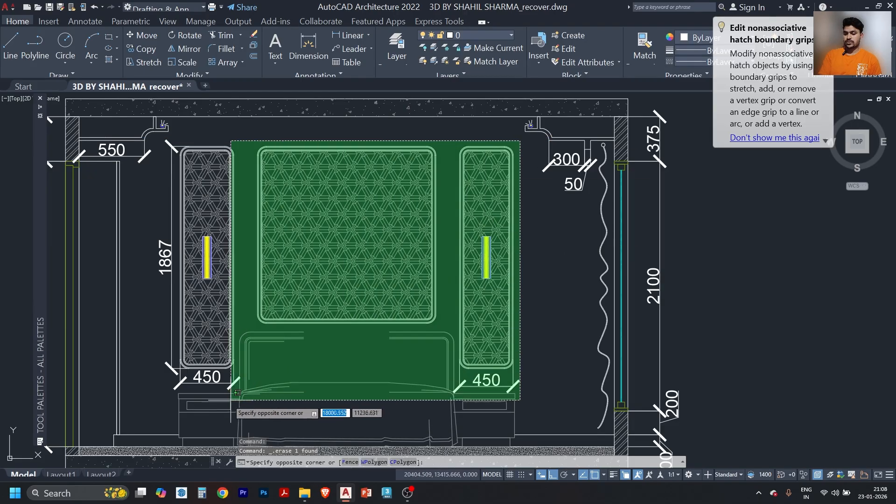
pyautogui.click(145, 443)
pyautogui.press('Delete')
# Erase the leftover skirting pieces and the vertical double line beside the 2400 mm opening in the copied elevation.
pyautogui.scroll(-2, 285, 270)
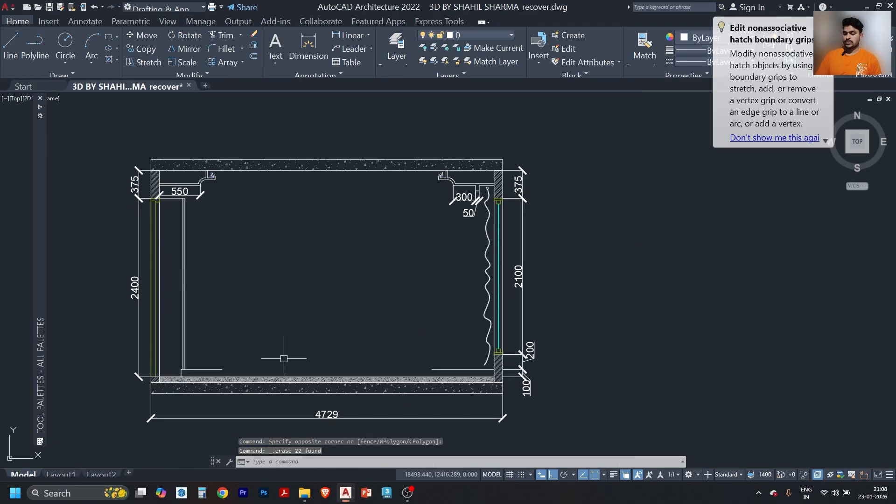
pyautogui.scroll(3, 231, 376)
pyautogui.click(207, 363)
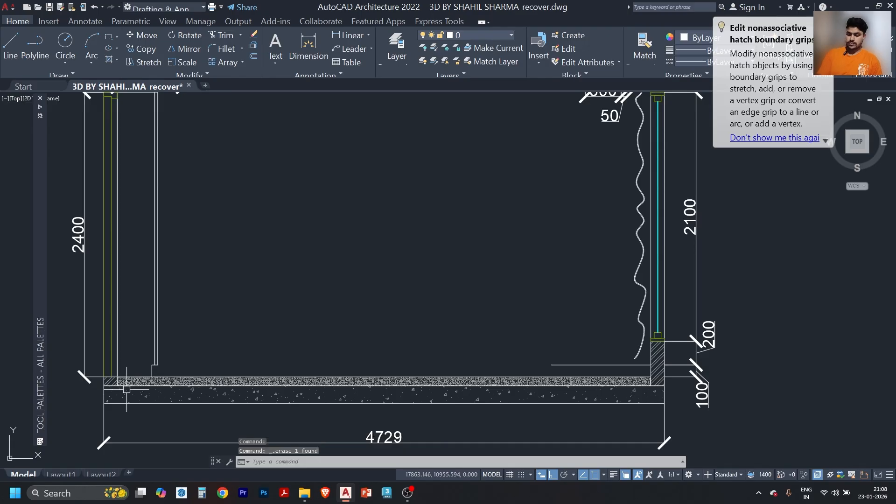
pyautogui.click(192, 324)
pyautogui.click(145, 335)
pyautogui.press('Delete')
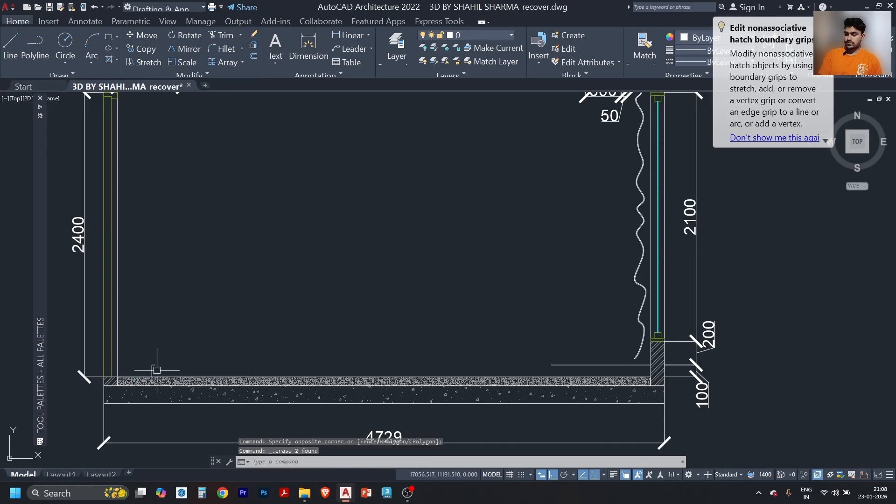
pyautogui.scroll(3, 156, 370)
pyautogui.click(159, 365)
pyautogui.press('Delete')
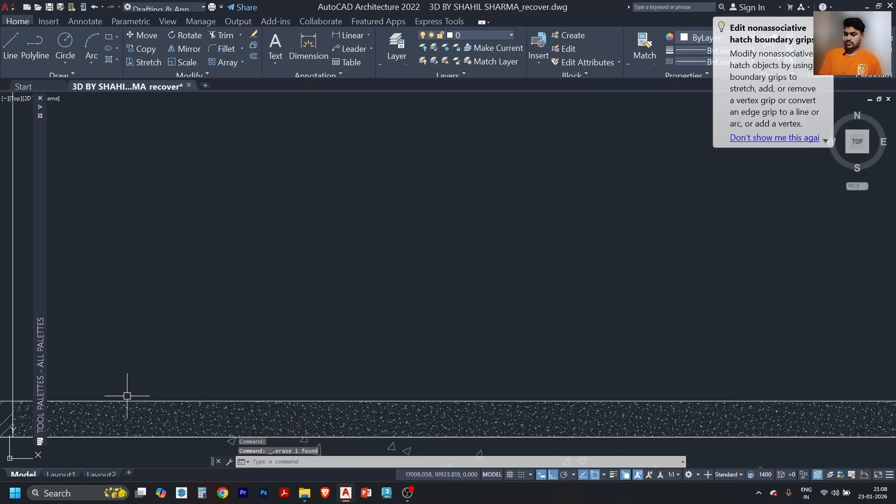
# Erase the wavy curtain beside the window and its small curtain rod circle from the copied elevation.
pyautogui.scroll(-5, 290, 293)
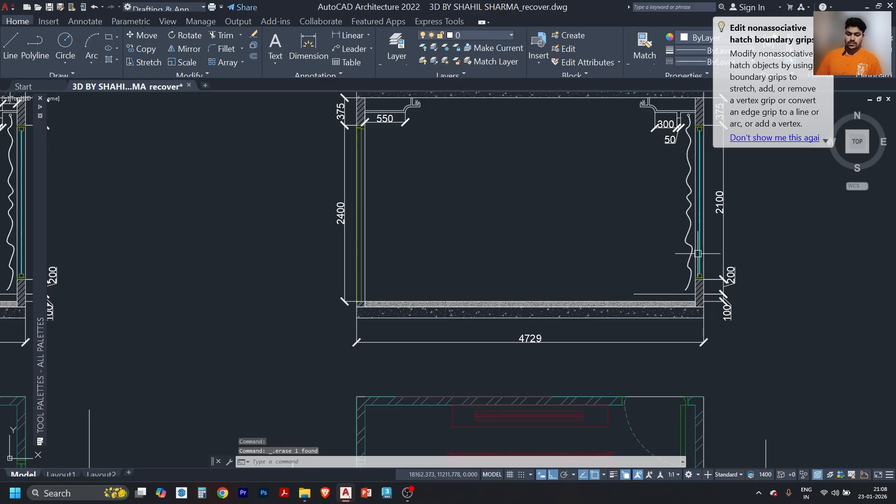
pyautogui.click(689, 247)
pyautogui.press('Delete')
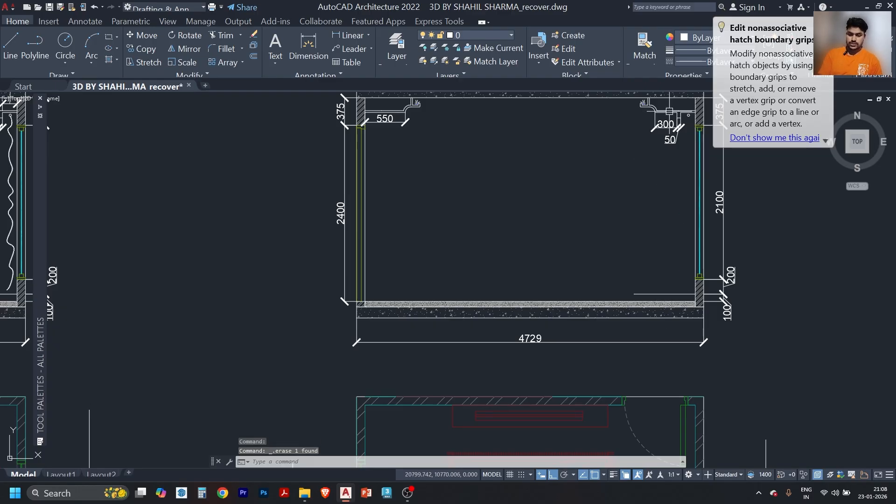
pyautogui.scroll(-2, 665, 129)
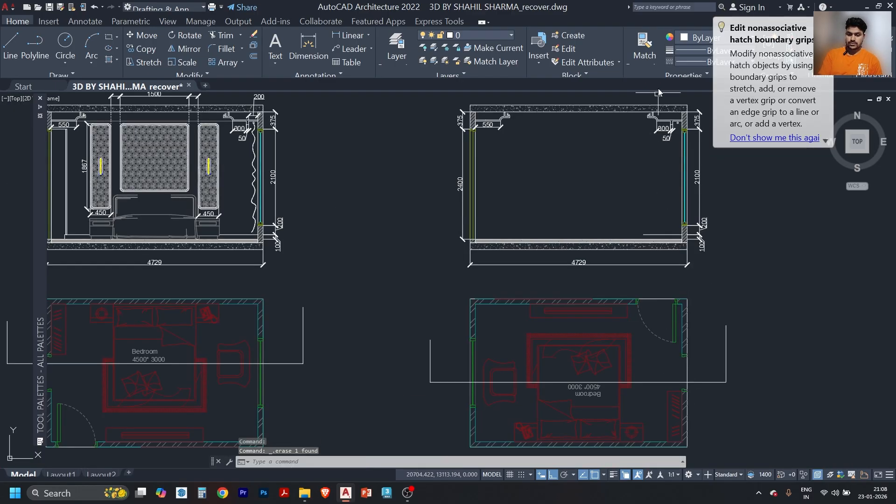
pyautogui.scroll(6, 659, 94)
pyautogui.click(672, 239)
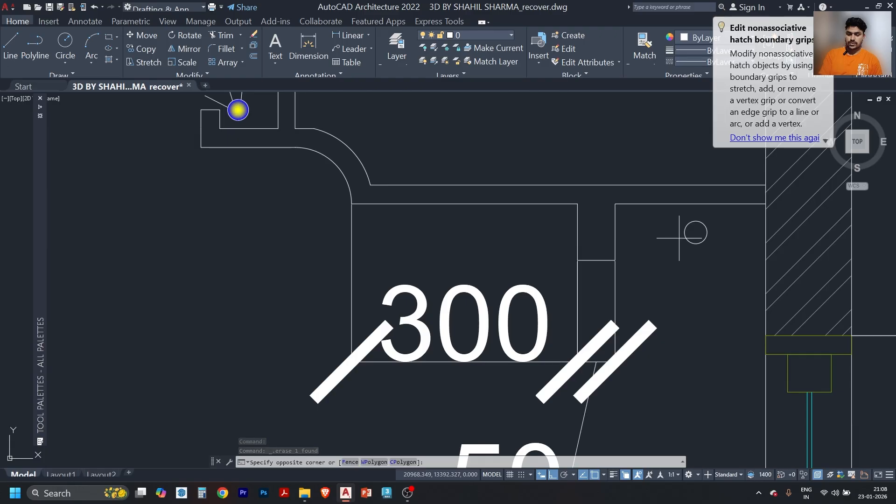
pyautogui.click(705, 224)
pyautogui.click(709, 221)
pyautogui.click(683, 248)
pyautogui.press('Delete')
# Erase the 300 and 50 dimensions beneath the false ceiling near the window.
pyautogui.click(679, 295)
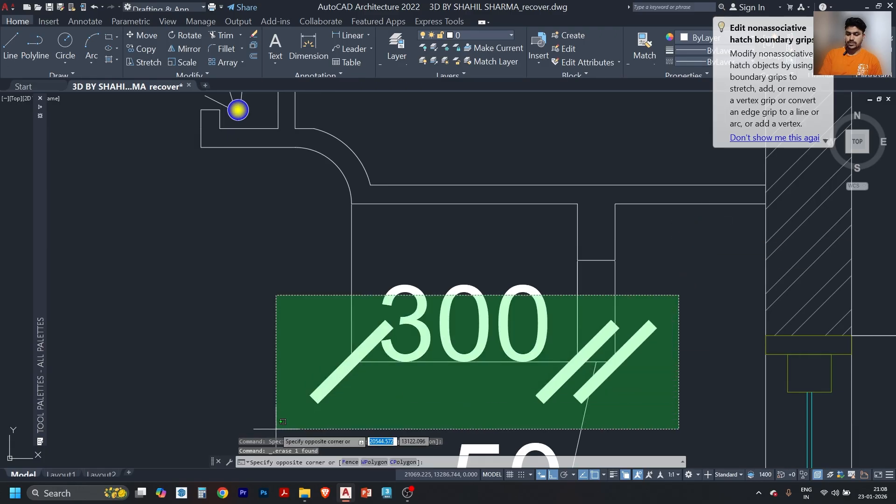
pyautogui.click(283, 422)
pyautogui.press('Delete')
# Trim away the curtain pelmet's drop and the adjoining lower ceiling line on the window side.
pyautogui.scroll(-3, 424, 186)
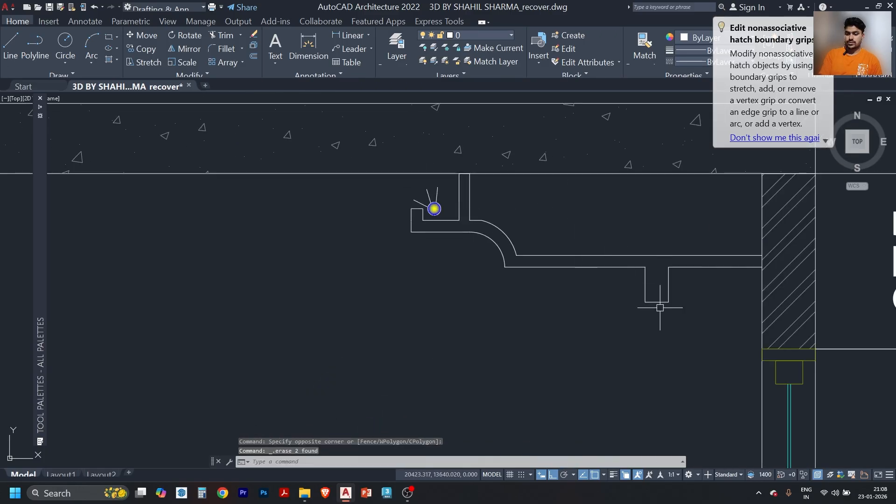
pyautogui.scroll(2, 671, 280)
pyautogui.write('tr')
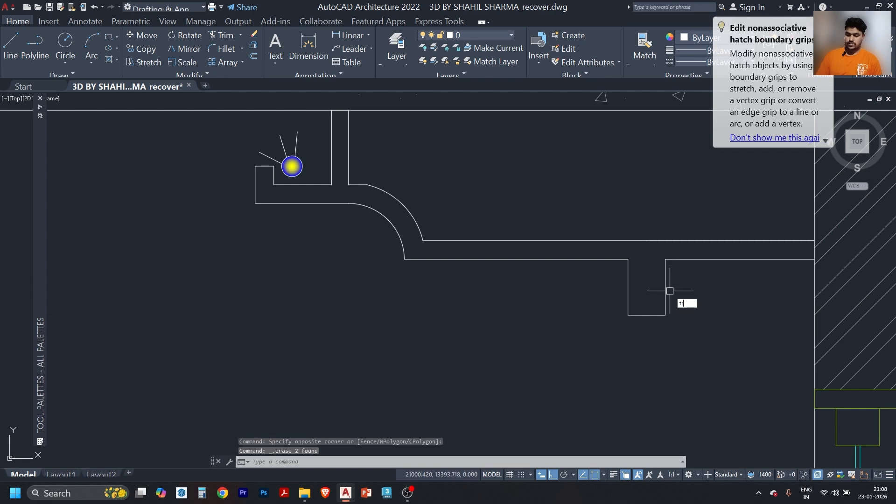
pyautogui.press('Return')
pyautogui.click(690, 262)
pyautogui.click(598, 327)
pyautogui.click(649, 310)
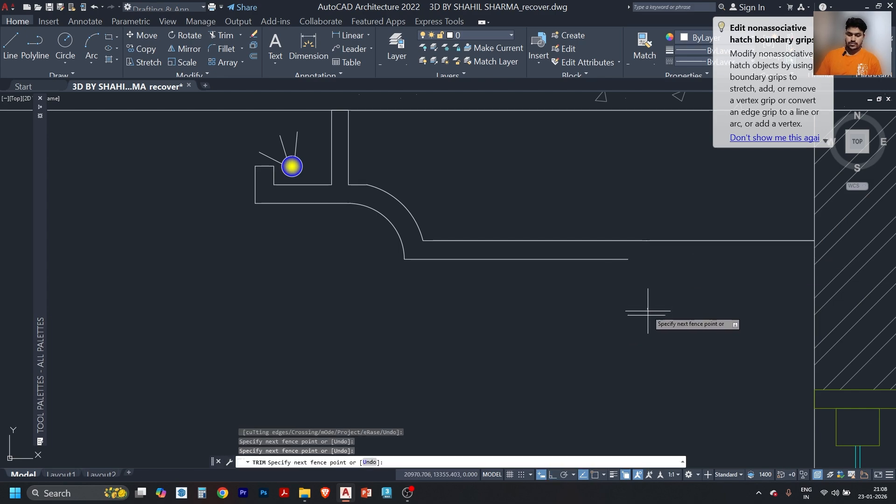
pyautogui.click(647, 315)
pyautogui.click(640, 322)
pyautogui.click(638, 316)
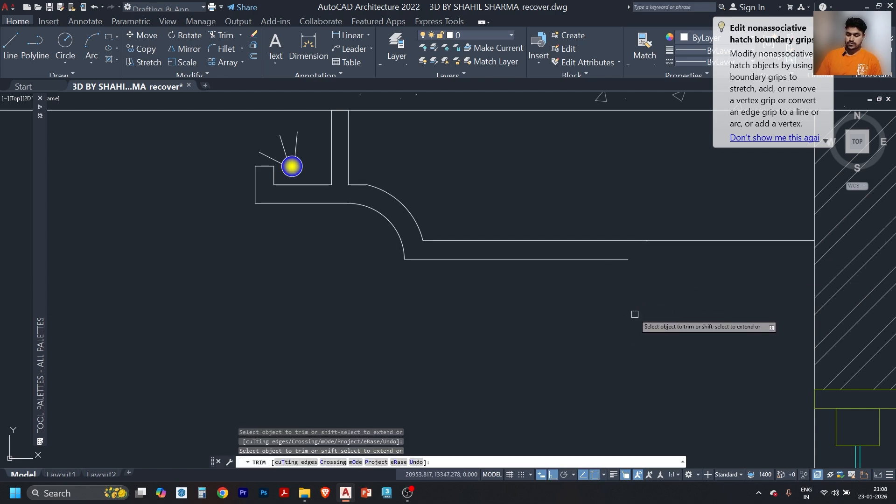
# Extend the false ceiling's lower line to the inner face of the window wall.
pyautogui.press('Escape')
pyautogui.write('ex')
pyautogui.press('Return')
pyautogui.click(610, 260)
pyautogui.scroll(-6, 647, 242)
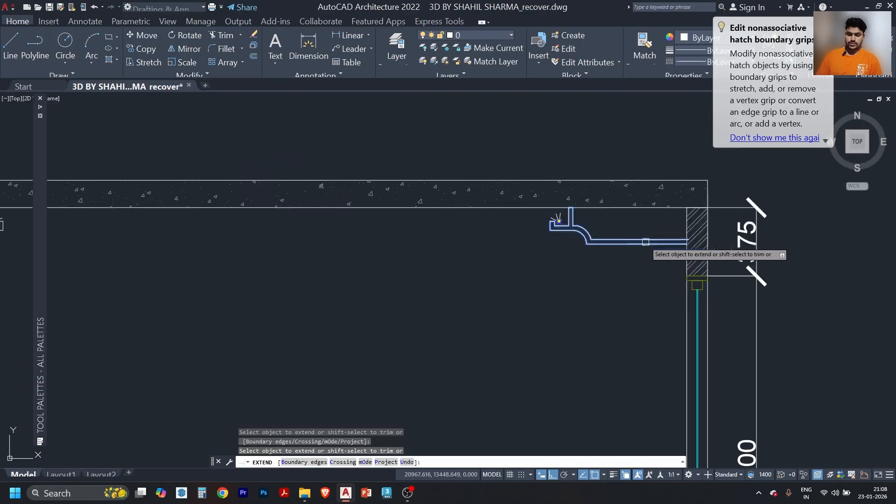
pyautogui.moveTo(437, 270); pyautogui.dragTo(742, 267, button='middle')
pyautogui.press('Escape')
# Erase the 550 dimension beneath the false ceiling on the side opposite the window.
pyautogui.click(217, 262)
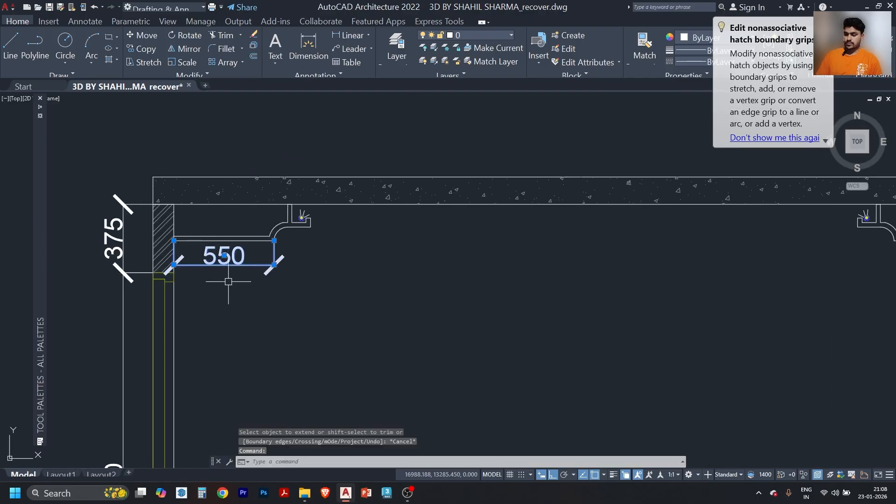
pyautogui.press('Delete')
pyautogui.scroll(-4, 283, 222)
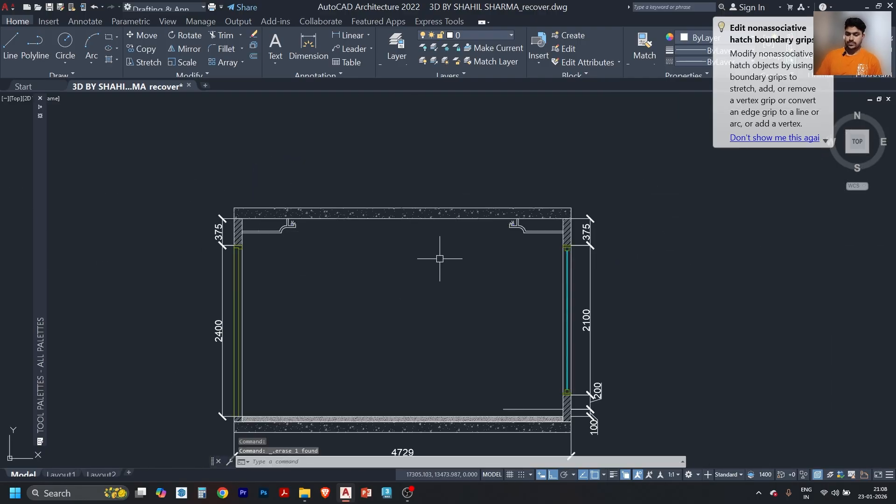
# Extend the short skirting line above the floor across the room to the opposite wall.
pyautogui.write('ex')
pyautogui.press('Return')
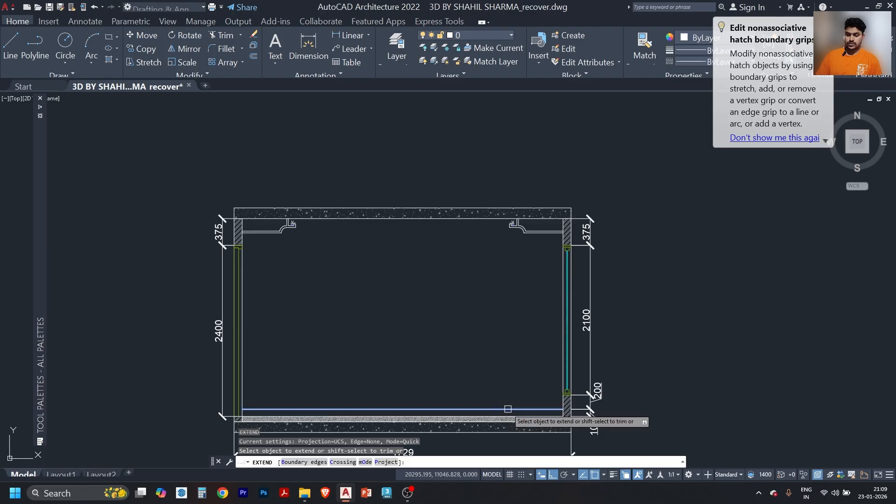
pyautogui.click(510, 409)
pyautogui.press('Escape')
pyautogui.moveTo(418, 367); pyautogui.dragTo(489, 305, button='middle')
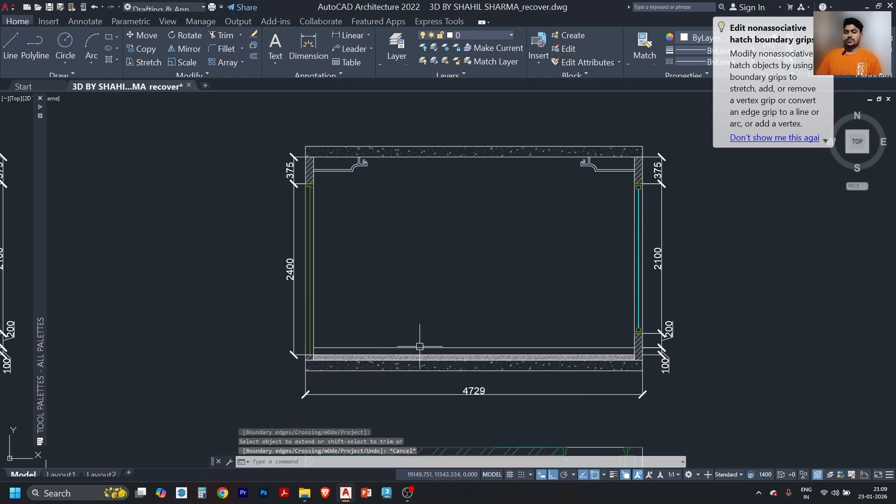
# Draw vertical construction lines through both outer edges of the door frame in the rotated plan, up into the elevation.
pyautogui.scroll(-4, 450, 180)
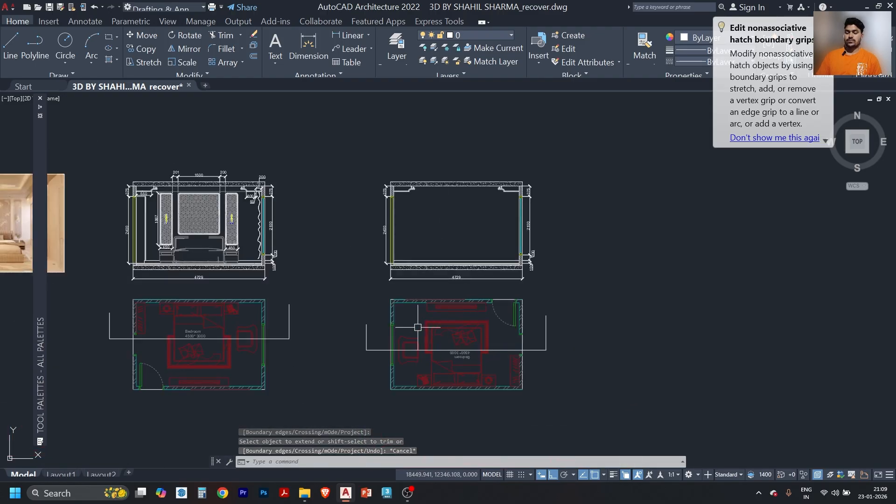
pyautogui.scroll(3, 475, 305)
pyautogui.scroll(2, 524, 302)
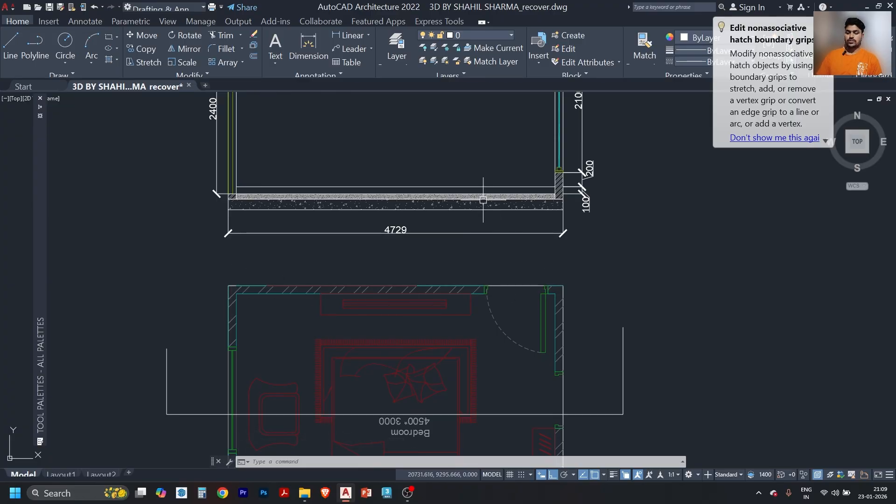
pyautogui.scroll(-3, 483, 200)
pyautogui.scroll(-2, 480, 230)
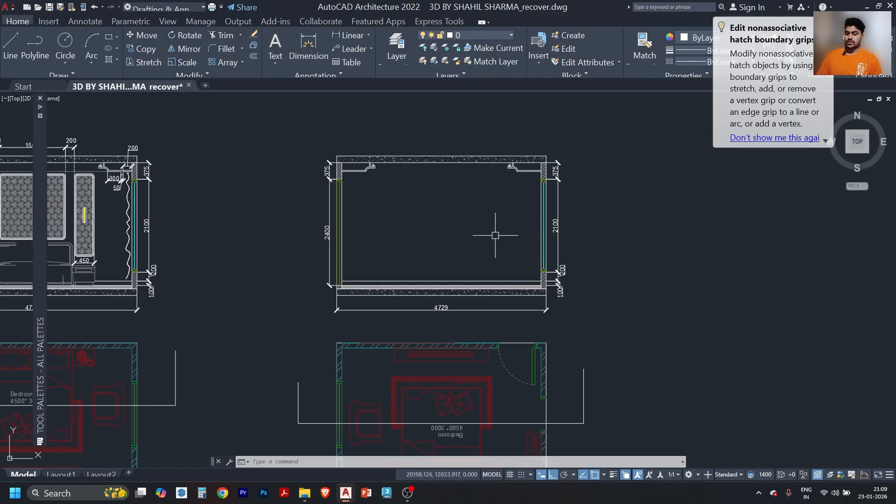
pyautogui.write('xl')
pyautogui.press('Return')
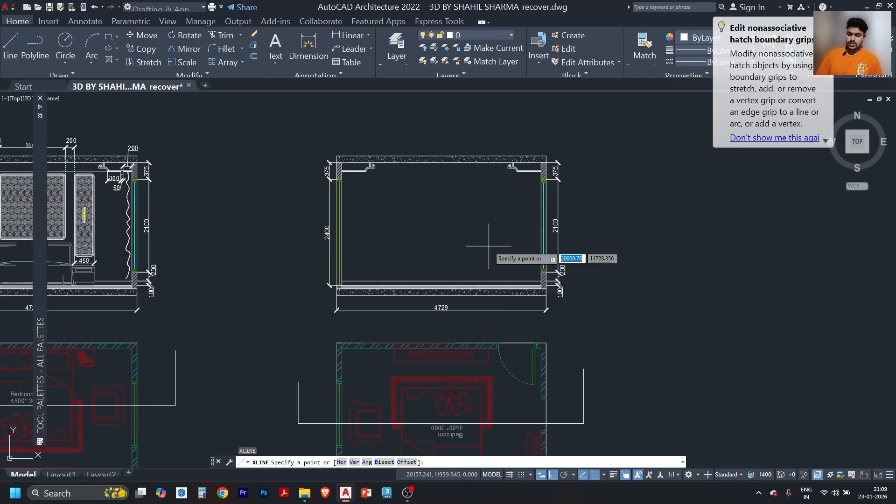
pyautogui.write('v')
pyautogui.press('Return')
pyautogui.scroll(5, 504, 345)
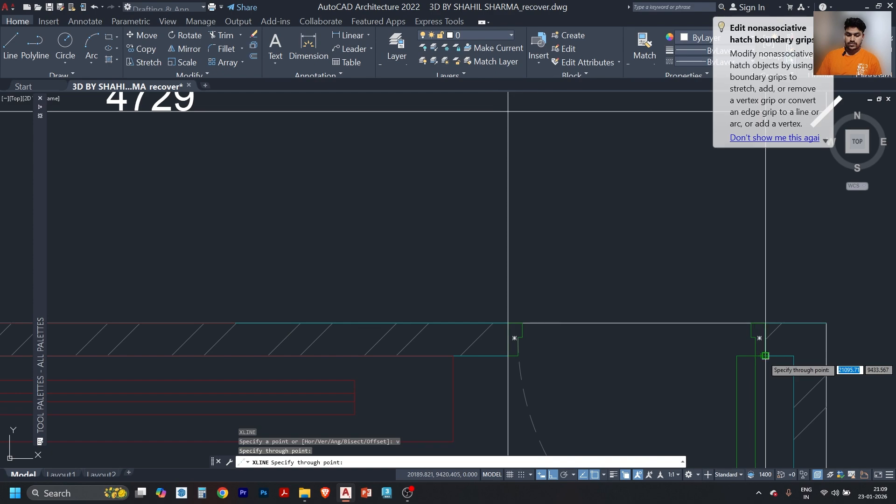
pyautogui.click(766, 356)
pyautogui.press('Escape')
# Draw a polyline along the finished floor level between the two vertical door construction lines in the second elevation.
pyautogui.scroll(-5, 530, 347)
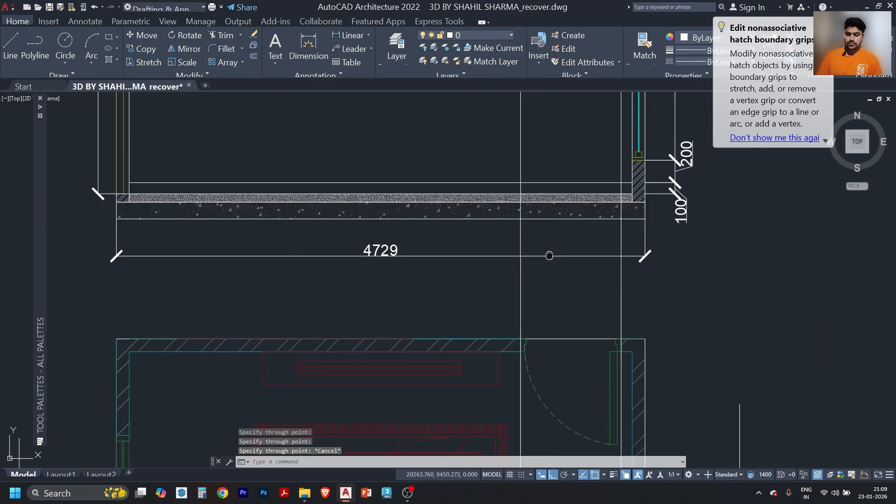
pyautogui.moveTo(551, 257); pyautogui.dragTo(552, 340, button='middle')
pyautogui.write('pl')
pyautogui.press('Return')
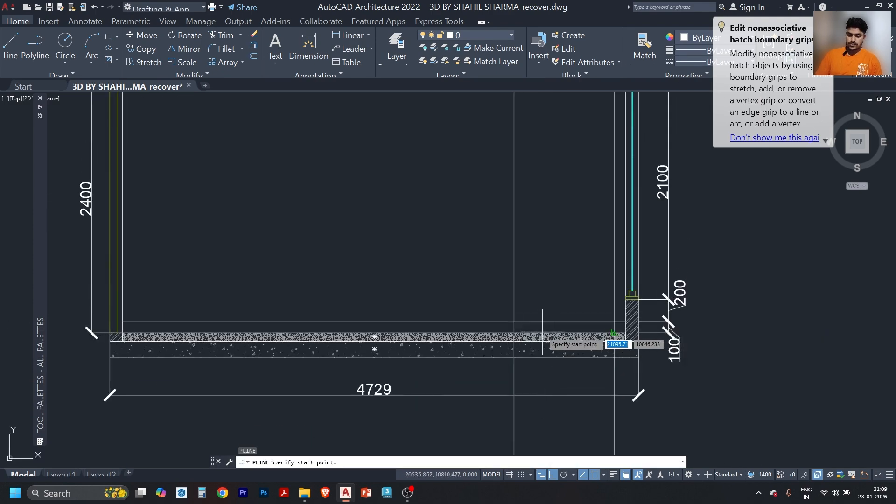
pyautogui.click(515, 333)
pyautogui.click(615, 333)
pyautogui.press('Escape')
# Move the floor-level door line straight up by 2400 to mark the door's head height.
pyautogui.click(591, 334)
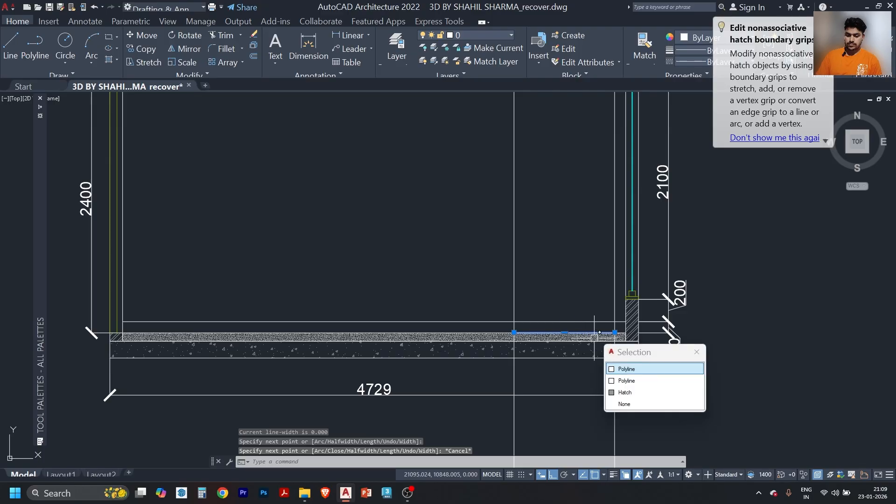
pyautogui.click(640, 368)
pyautogui.write('m')
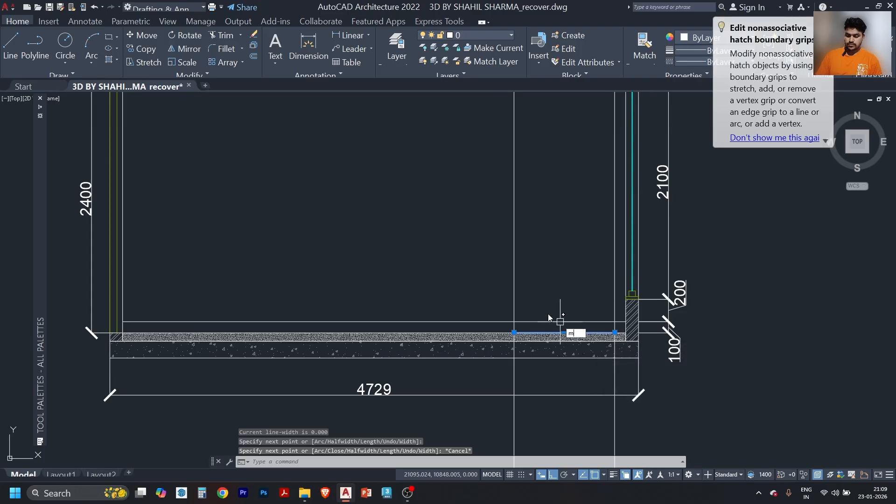
pyautogui.press('Return')
pyautogui.click(429, 269)
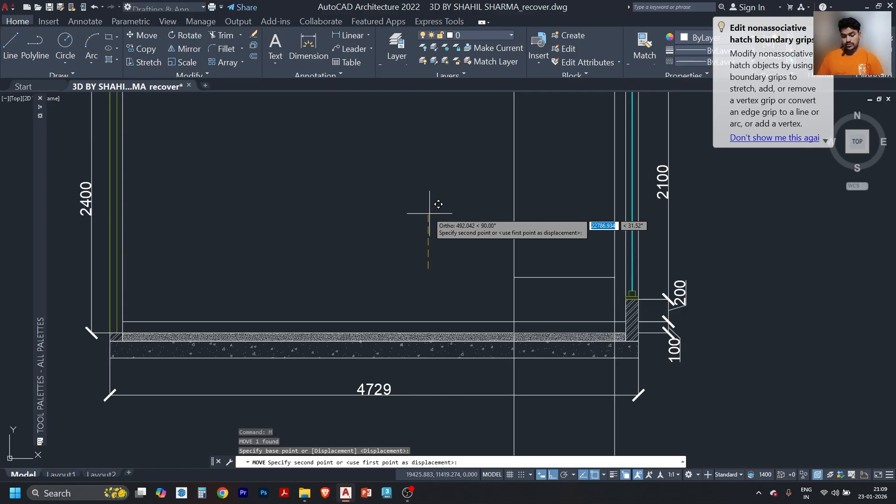
pyautogui.write('2400')
pyautogui.press('Return')
# Trim away the part of the skirting line that crosses the door opening between the construction lines.
pyautogui.scroll(-4, 489, 238)
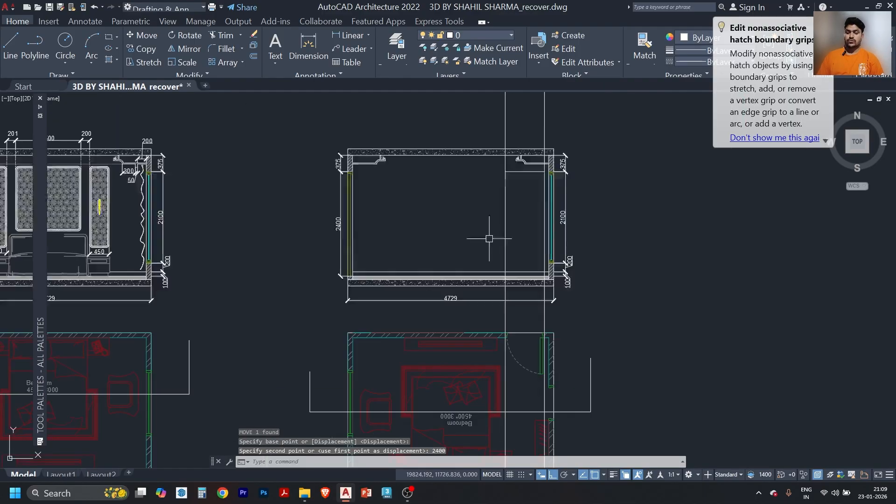
pyautogui.scroll(2, 496, 224)
pyautogui.press('Escape')
pyautogui.press('Escape')
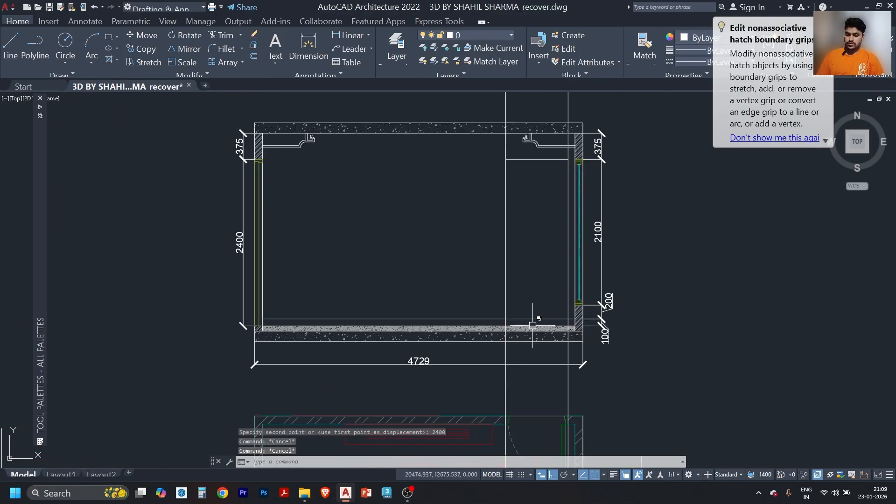
pyautogui.write('tr')
pyautogui.press('Return')
pyautogui.press('Escape')
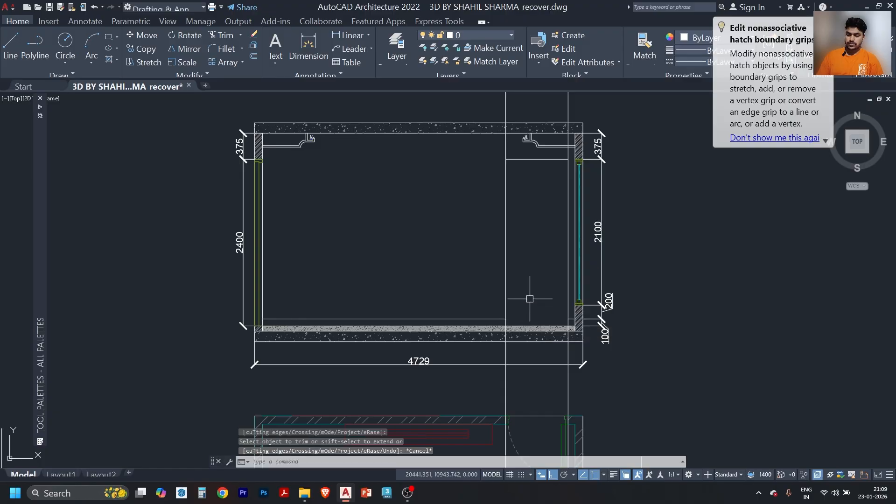
# Draw the 900 x 2400 door rectangle between the construction lines, from the head line down to the finished floor.
pyautogui.write('rec')
pyautogui.press('Return')
pyautogui.click(505, 159)
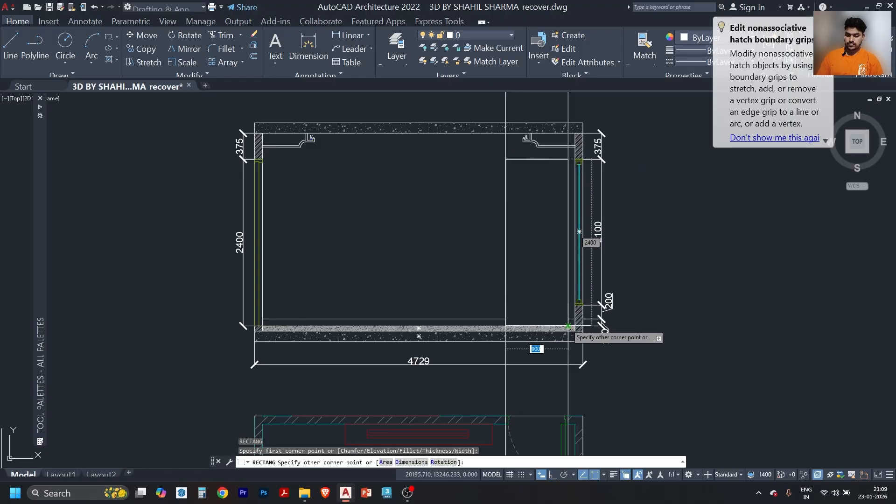
pyautogui.press('Escape')
# Erase both vertical construction lines running through the elevation and the rotated plan.
pyautogui.scroll(-4, 492, 232)
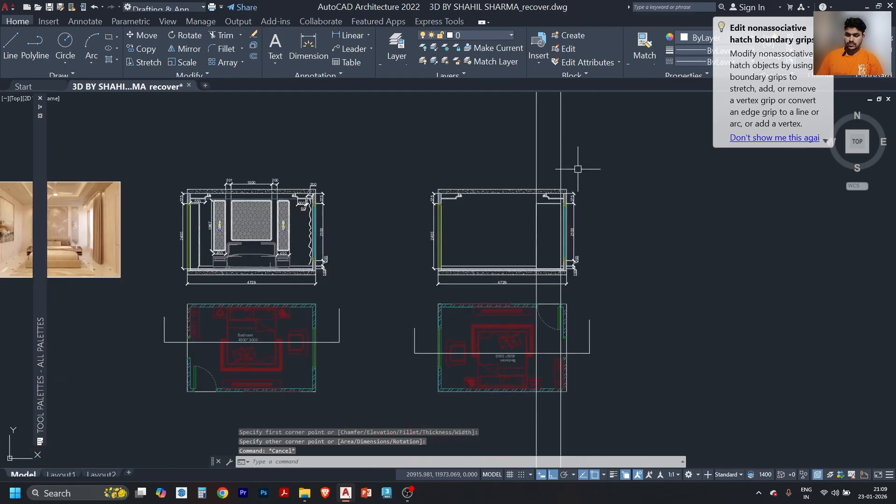
pyautogui.click(583, 145)
pyautogui.click(518, 166)
pyautogui.press('Delete')
# Send the door rectangle to the back of the draw order and erase the duplicate head line lying on its top edge.
pyautogui.scroll(5, 565, 161)
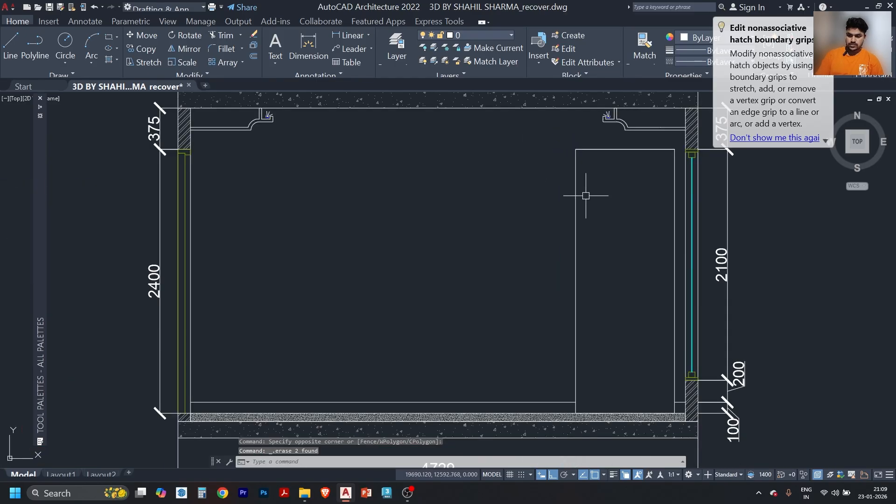
pyautogui.click(564, 199)
pyautogui.click(607, 196)
pyautogui.click(606, 196)
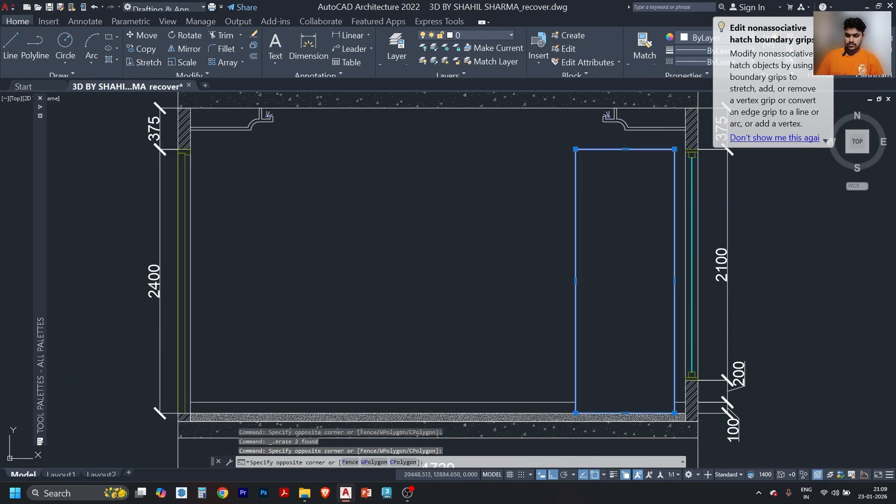
pyautogui.click(526, 232)
pyautogui.press('Escape')
pyautogui.click(577, 194)
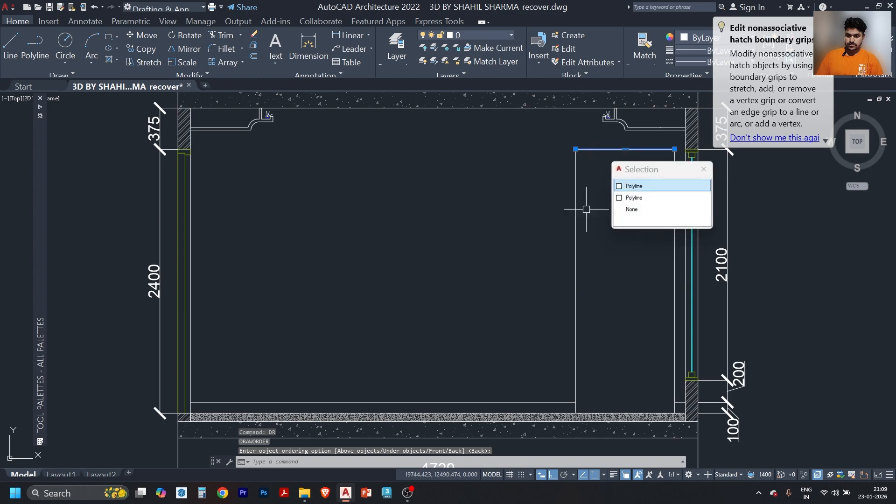
pyautogui.press('Delete')
pyautogui.press('Escape')
pyautogui.press('Escape')
pyautogui.press('Escape')
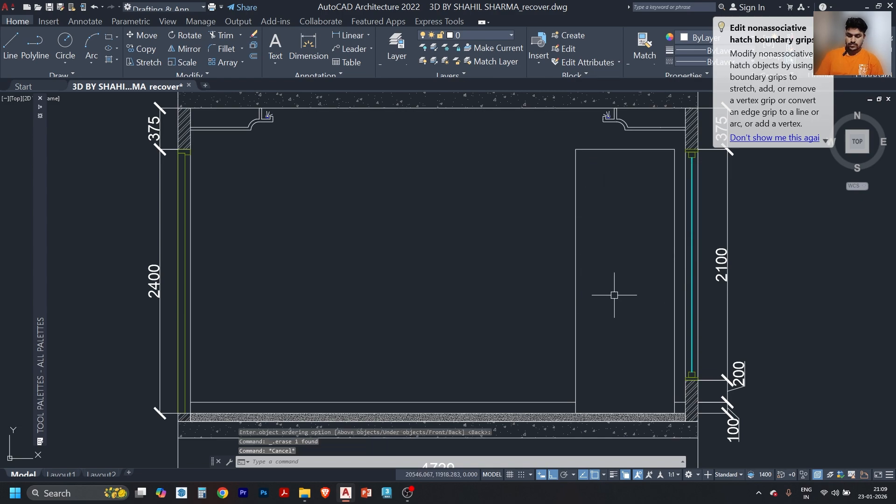
# Save the drawing.
pyautogui.scroll(-3, 620, 306)
pyautogui.moveTo(621, 306); pyautogui.dragTo(596, 204, button='middle')
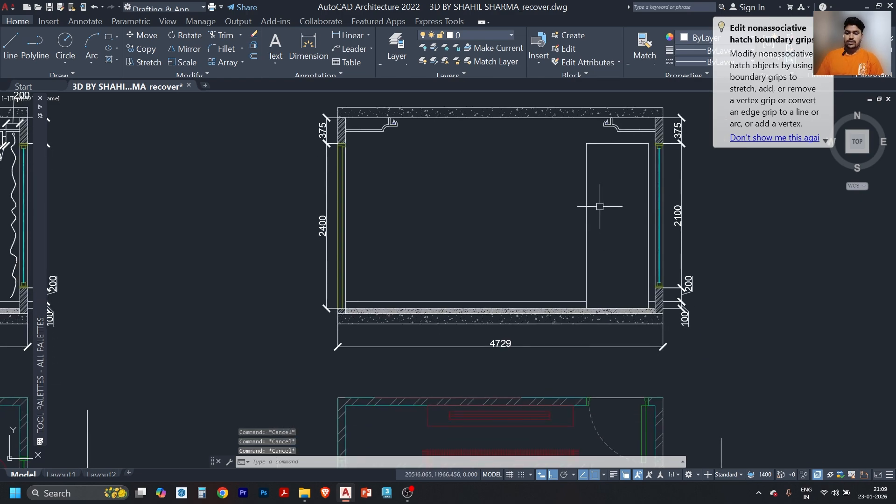
pyautogui.scroll(-2, 594, 255)
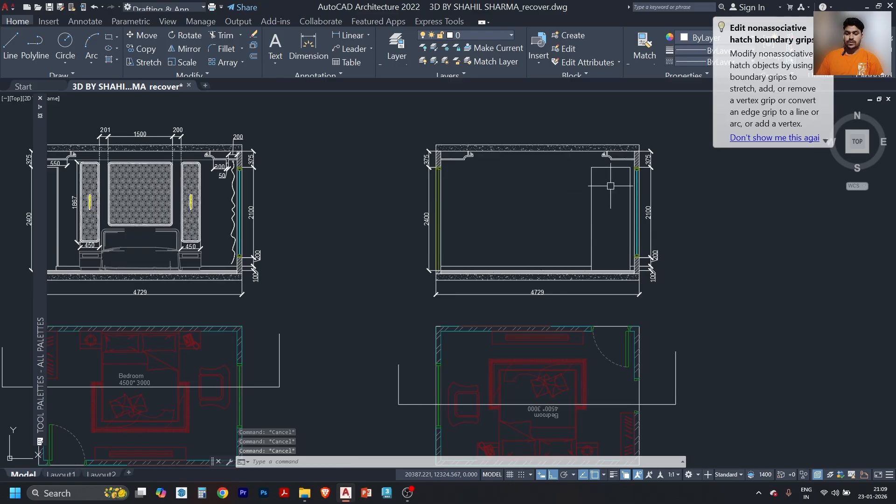
pyautogui.scroll(4, 602, 173)
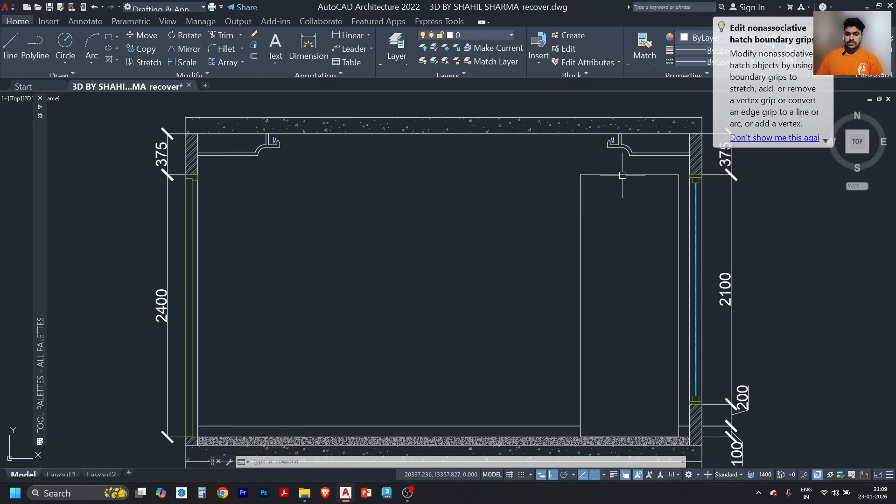
pyautogui.scroll(2, 623, 178)
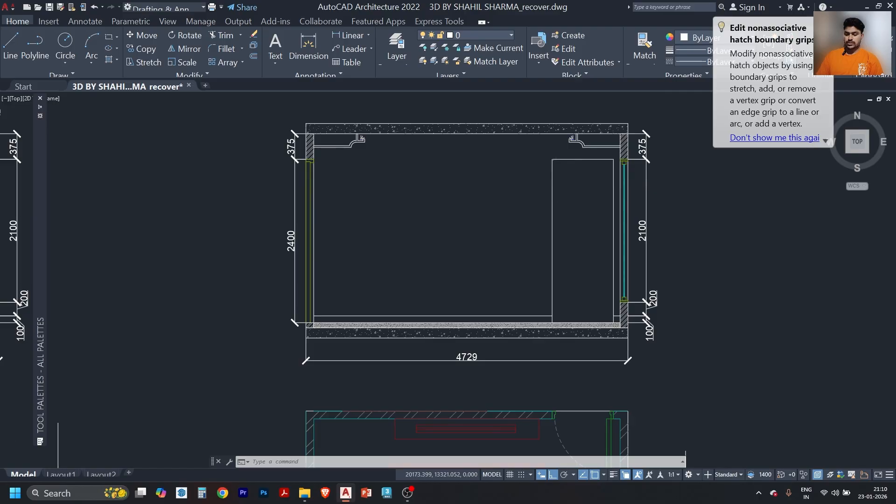
pyautogui.scroll(-5, 568, 189)
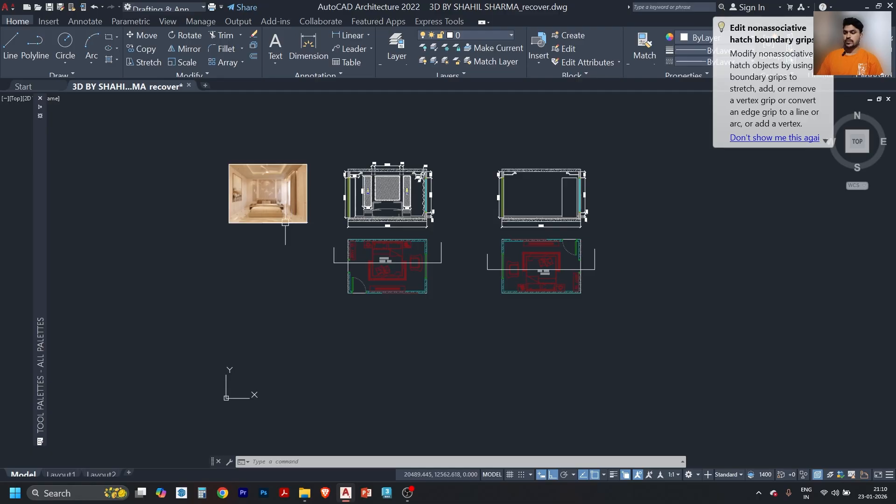
pyautogui.hotkey('ctrl', 's')
# Insert the TV-wall render from the Test folder beside the second elevation, without rotation and at about the elevation's width.
pyautogui.hotkey('alt', 'Tab')
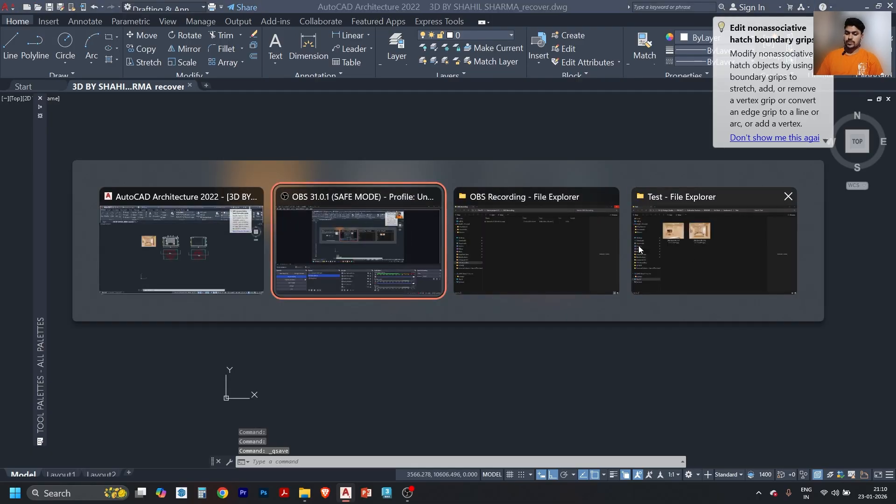
pyautogui.click(720, 257)
pyautogui.moveTo(228, 142); pyautogui.dragTo(645, 226)
pyautogui.hotkey('alt', 'Tab')
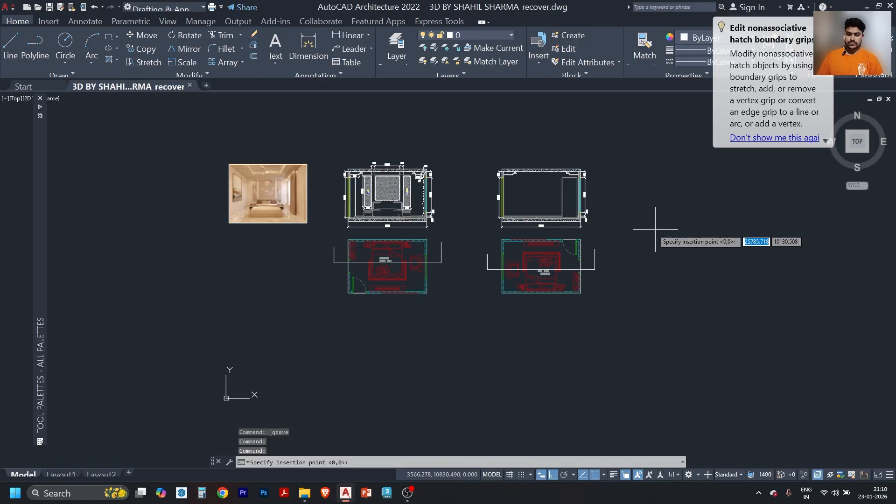
pyautogui.click(633, 224)
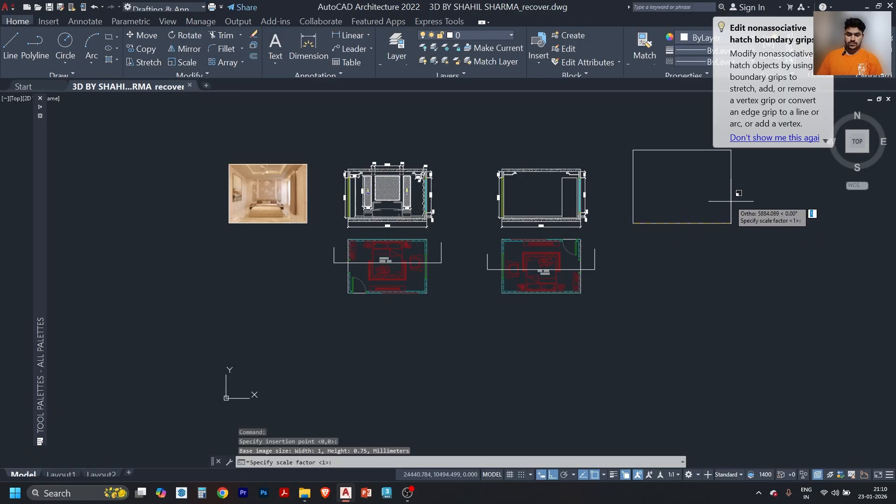
pyautogui.click(709, 213)
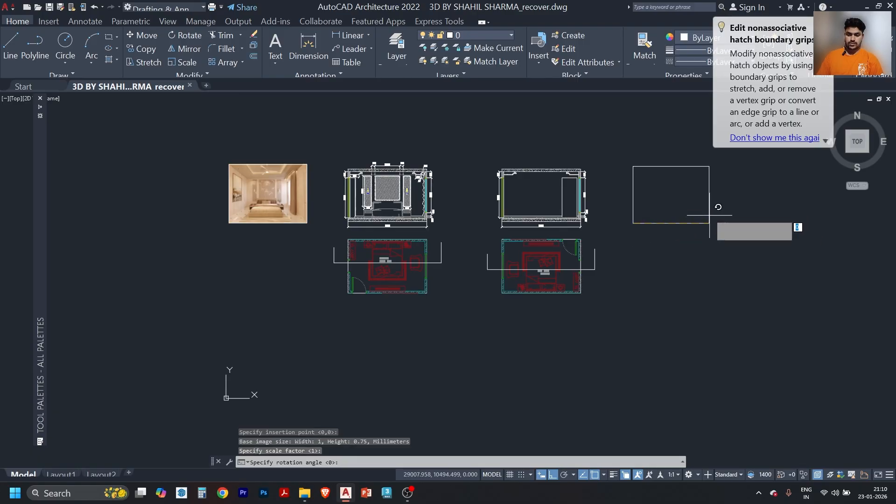
pyautogui.click(715, 190)
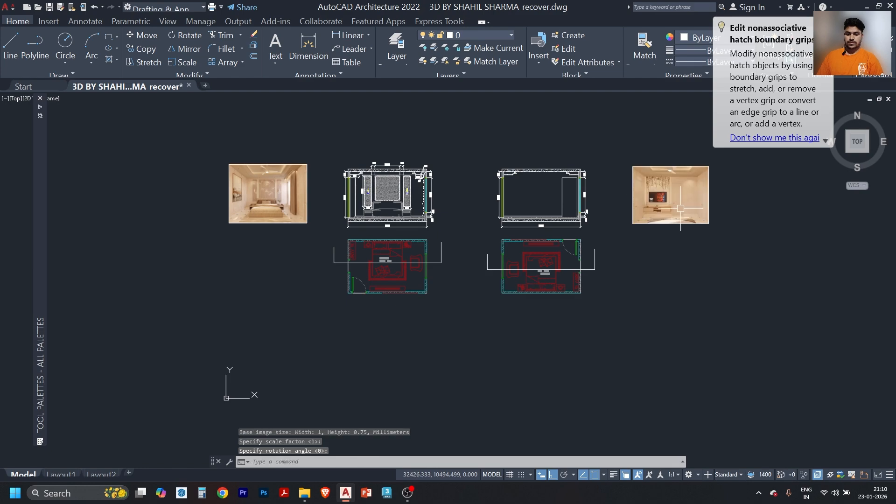
# Examine the TV panel, console and door frame in the inserted render and compare them with the door outline in the elevation.
pyautogui.scroll(6, 674, 208)
pyautogui.moveTo(674, 208); pyautogui.dragTo(672, 280, button='middle')
pyautogui.scroll(3, 529, 239)
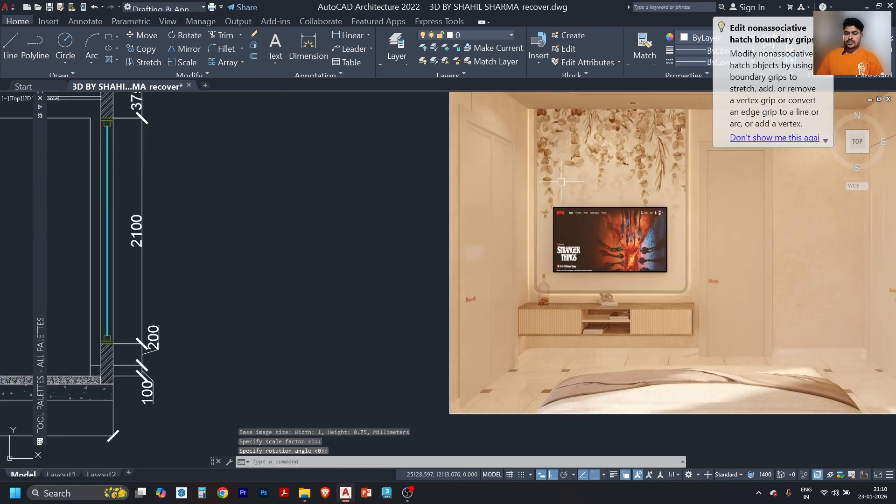
pyautogui.scroll(-3, 563, 182)
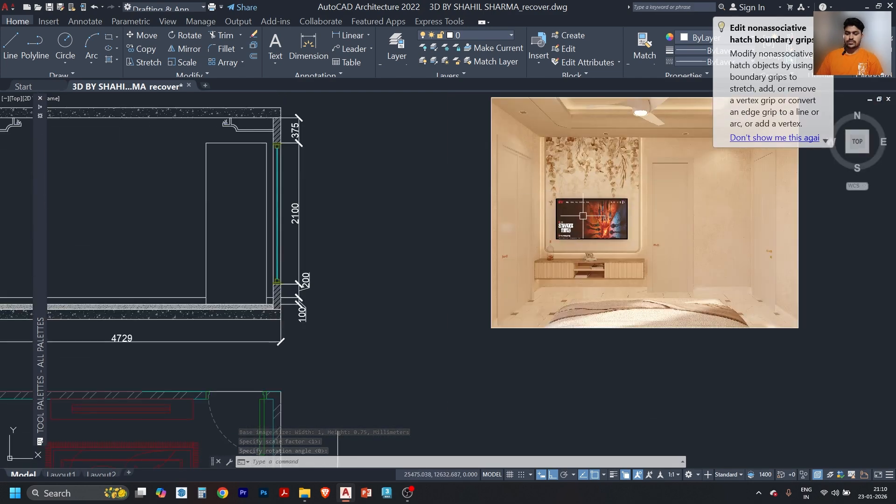
pyautogui.scroll(-2, 586, 203)
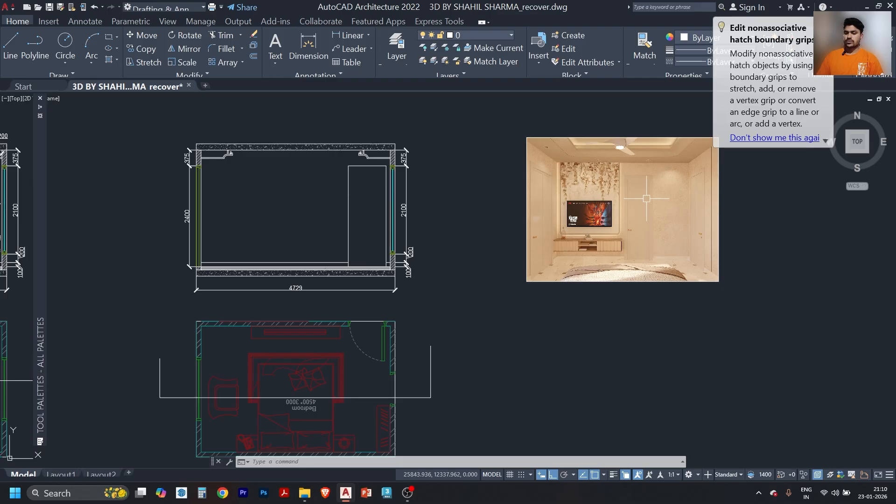
pyautogui.scroll(5, 644, 204)
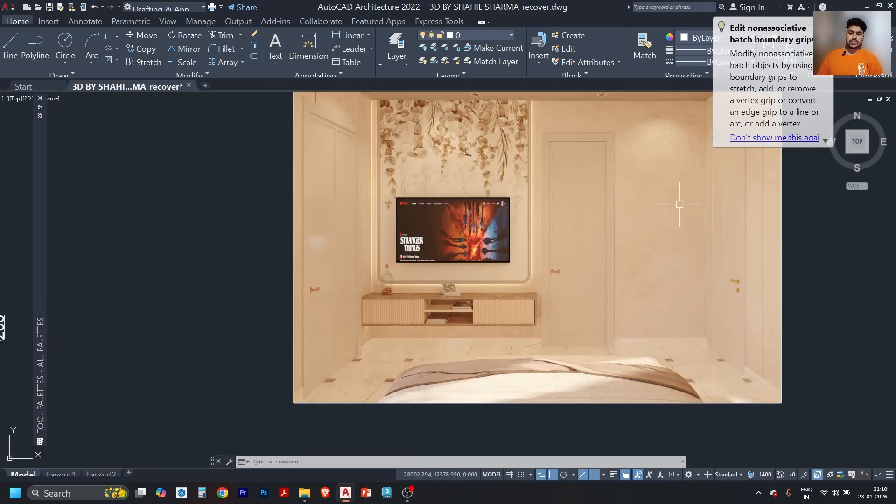
pyautogui.scroll(2, 592, 162)
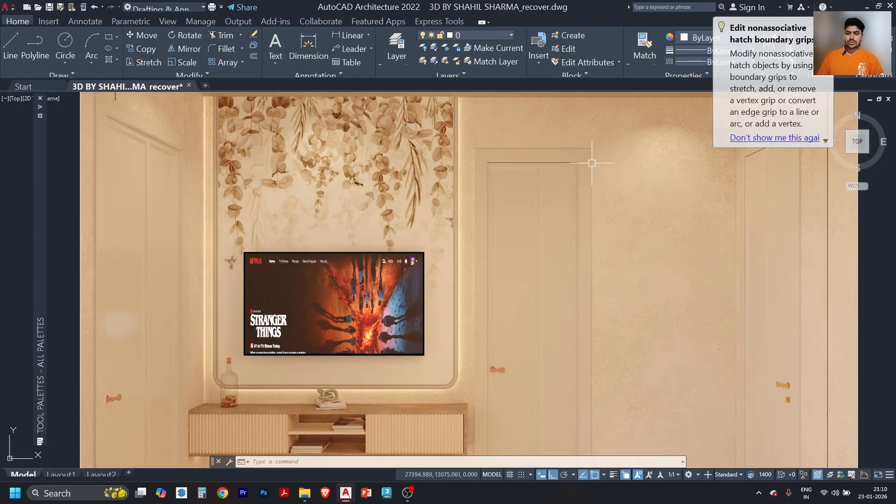
pyautogui.scroll(2, 594, 154)
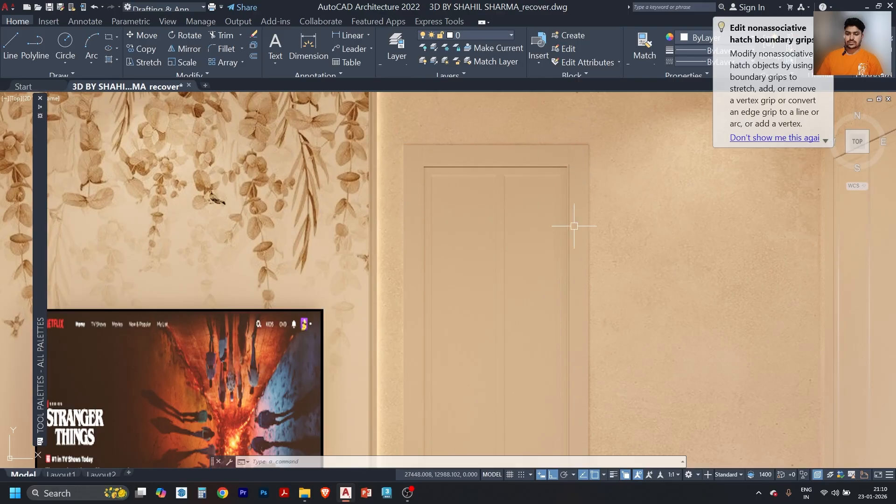
pyautogui.scroll(-6, 581, 209)
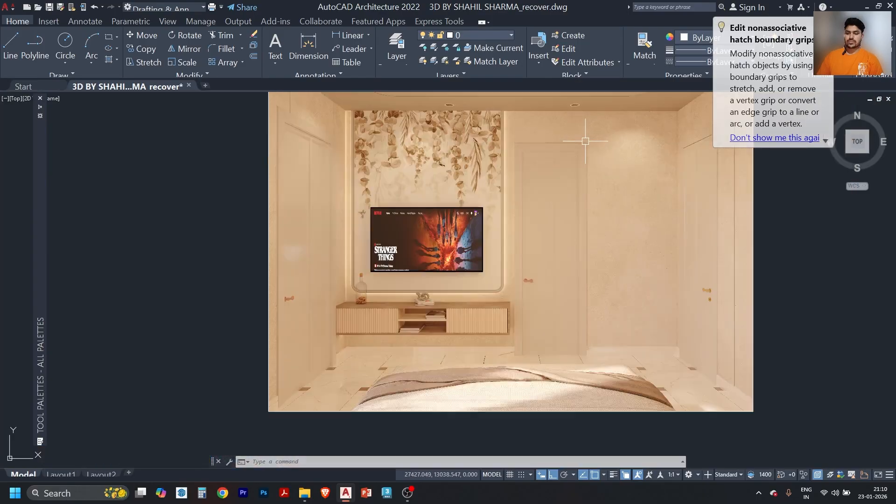
pyautogui.moveTo(537, 280); pyautogui.dragTo(711, 268, button='middle')
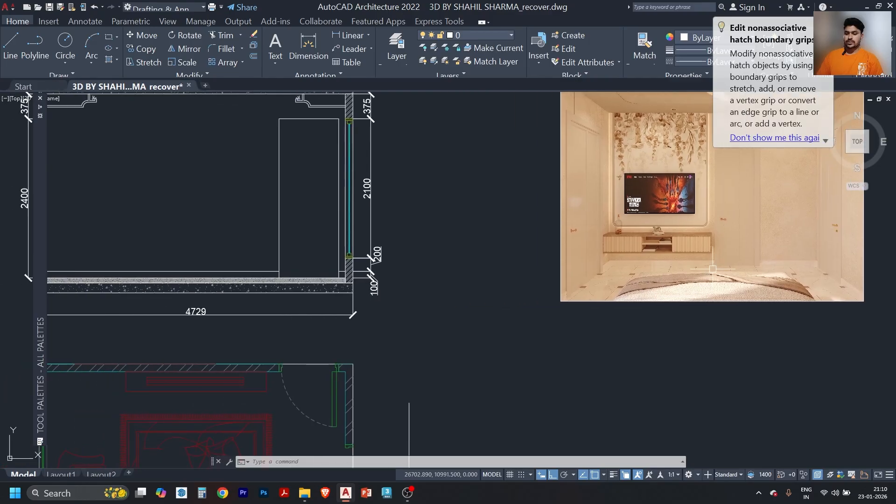
pyautogui.scroll(2, 389, 206)
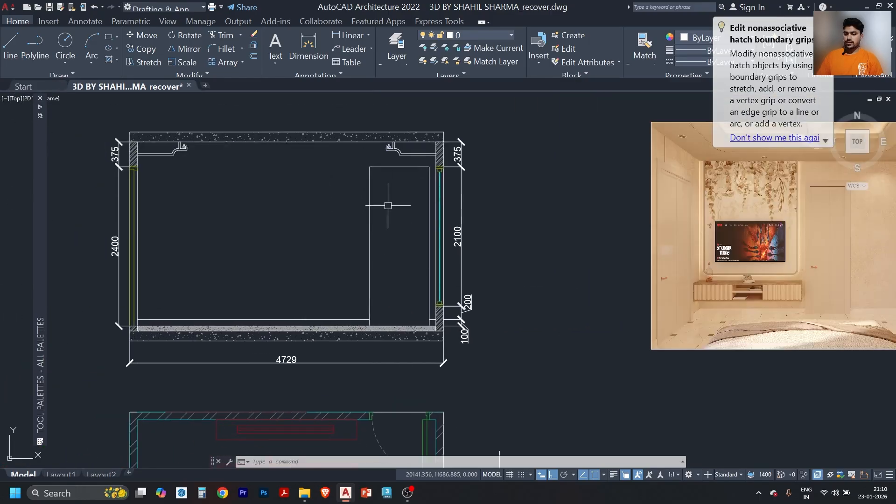
pyautogui.moveTo(416, 266); pyautogui.dragTo(402, 240, button='middle')
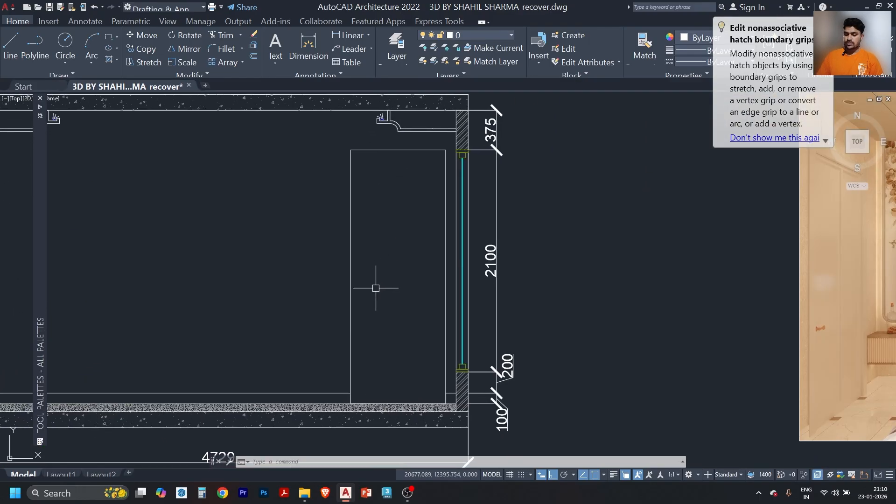
pyautogui.scroll(-4, 382, 228)
pyautogui.scroll(2, 380, 229)
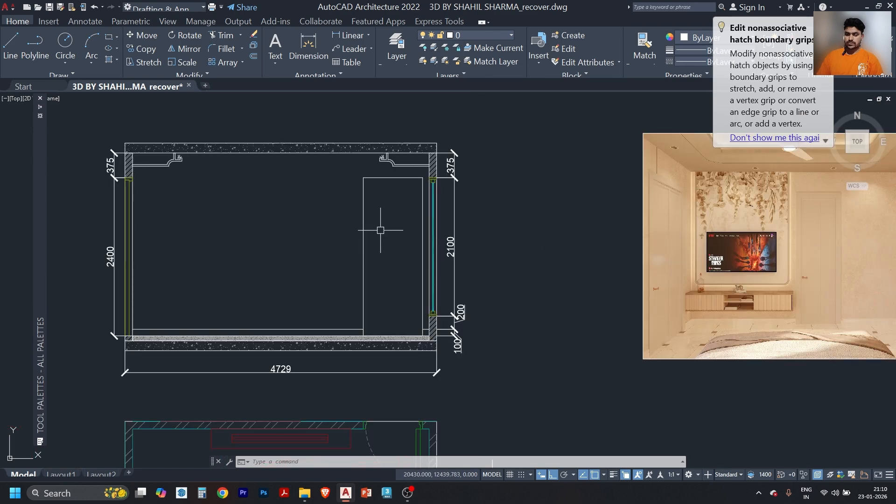
pyautogui.press('Return')
pyautogui.press('Escape')
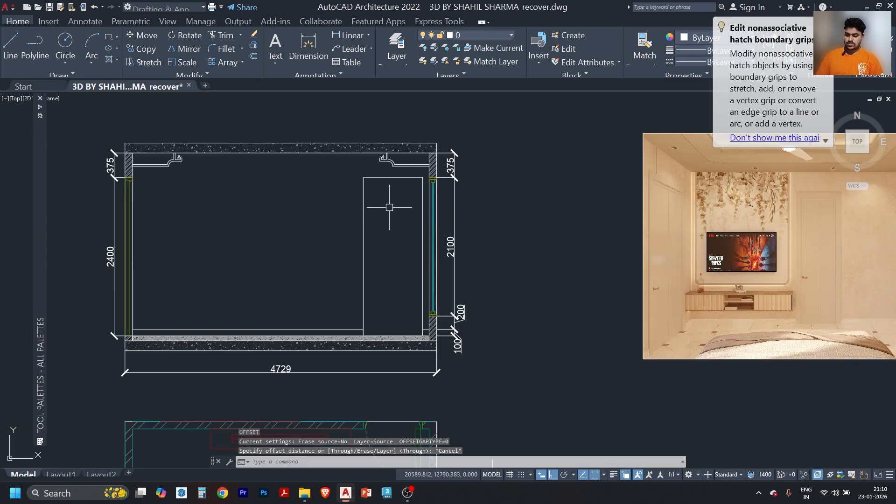
pyautogui.write('50')
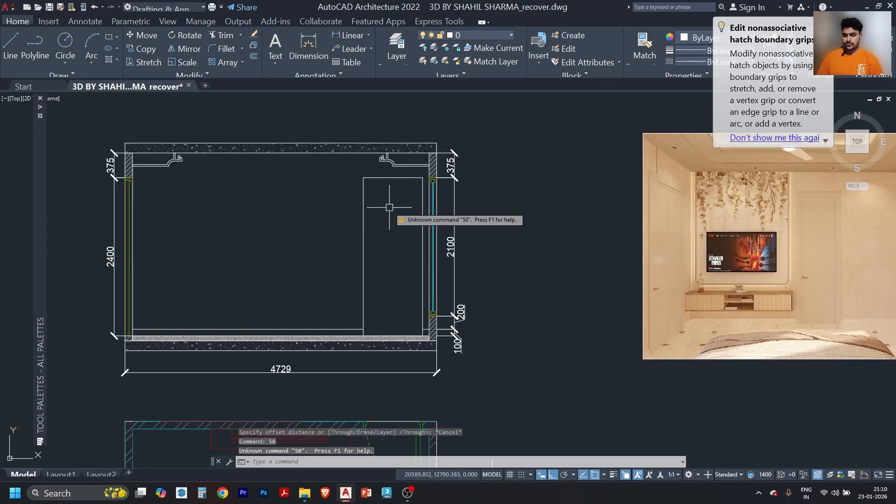
pyautogui.scroll(2, 383, 193)
pyautogui.press('Return')
pyautogui.press('Escape')
# Offset the door rectangle inward by 50 to form the door frame.
pyautogui.write('o')
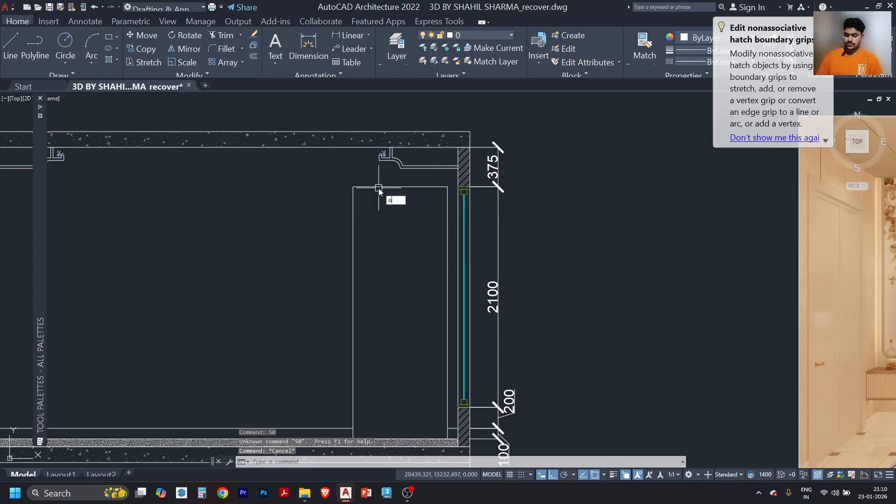
pyautogui.press('Return')
pyautogui.write('50')
pyautogui.press('Return')
pyautogui.click(379, 188)
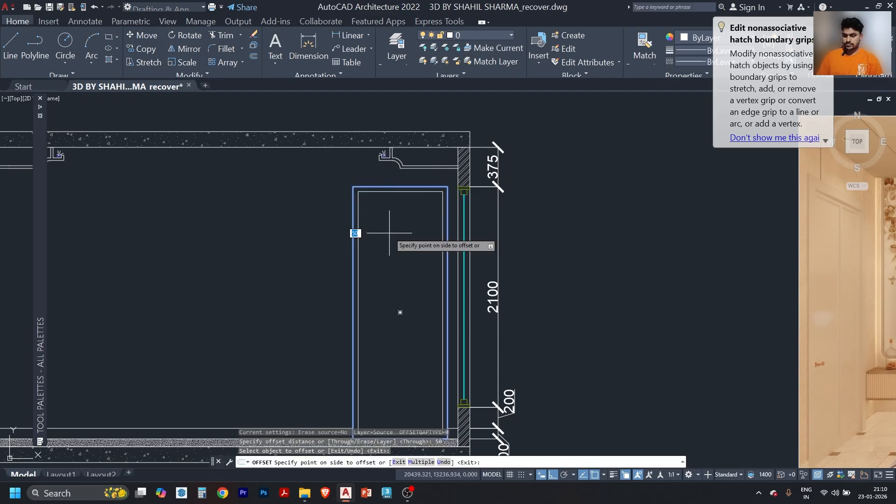
pyautogui.click(389, 233)
pyautogui.scroll(-3, 390, 233)
pyautogui.press('Escape')
pyautogui.press('Escape')
pyautogui.press('Escape')
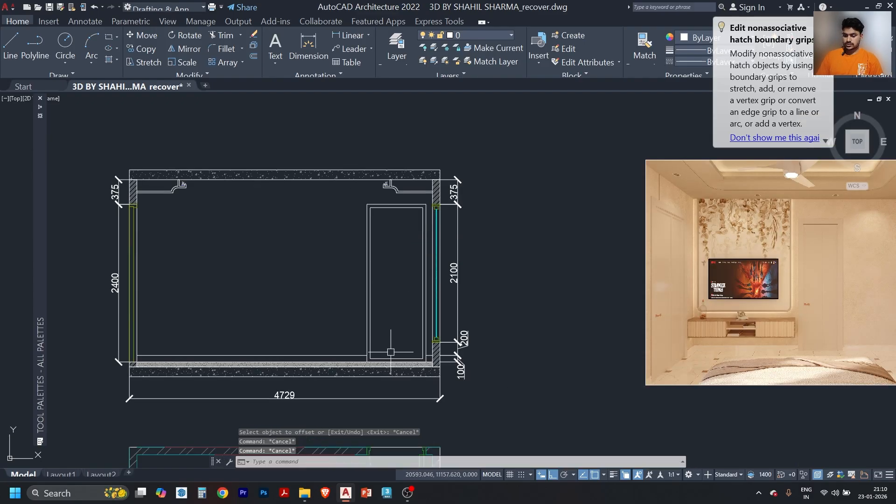
# Regenerate the drawing and trim away the bottom edge of the inner door outline.
pyautogui.scroll(6, 386, 360)
pyautogui.write('re')
pyautogui.press('Return')
pyautogui.click(390, 337)
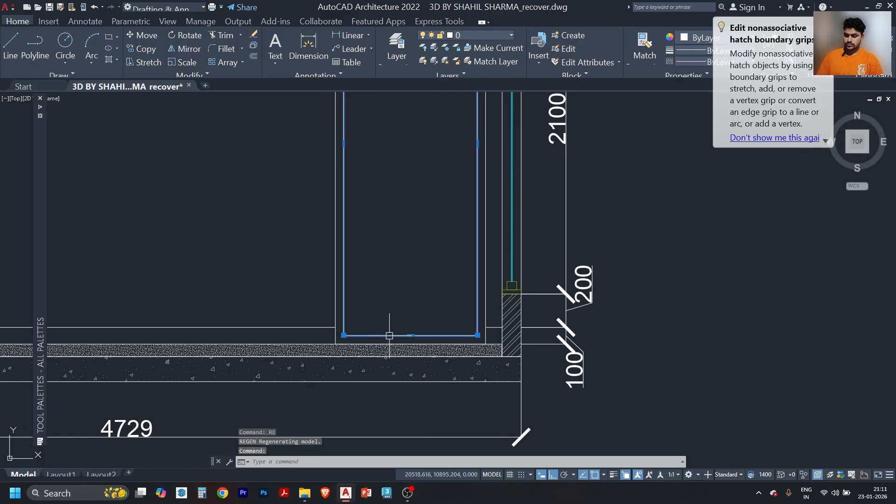
pyautogui.press('Escape')
pyautogui.click(379, 337)
pyautogui.press('Escape')
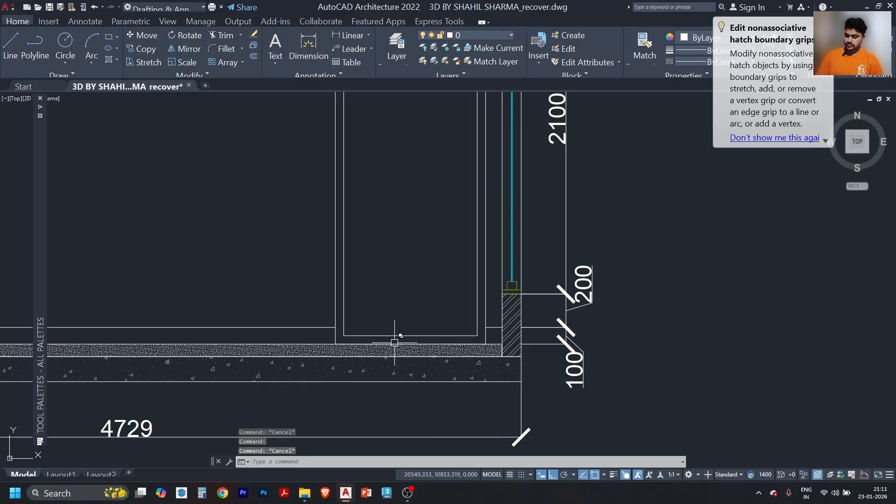
pyautogui.write('tr')
pyautogui.press('Return')
pyautogui.press('Escape')
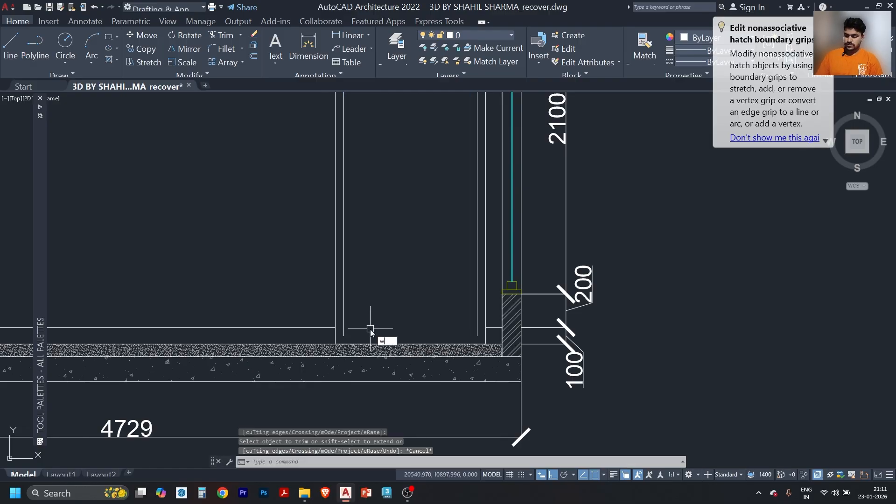
pyautogui.press('Escape')
pyautogui.press('Escape')
# Extend the inner door frame's vertical lines down to the finished floor line.
pyautogui.press('Return')
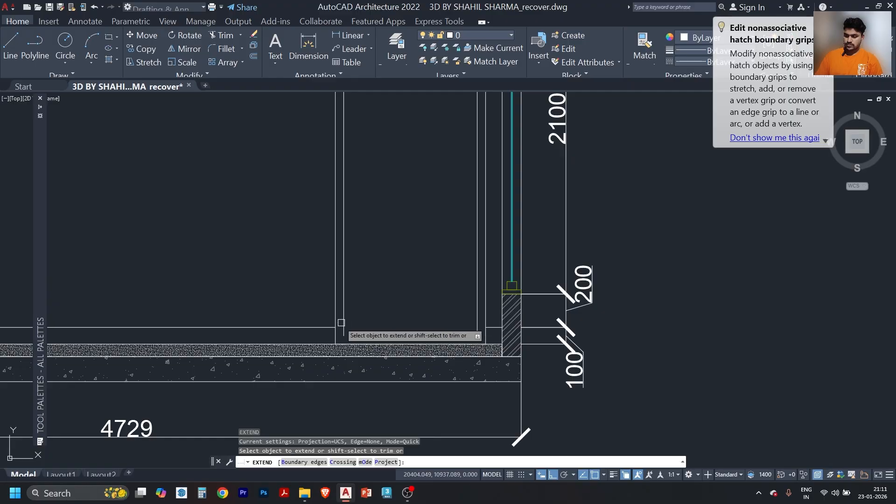
pyautogui.click(343, 328)
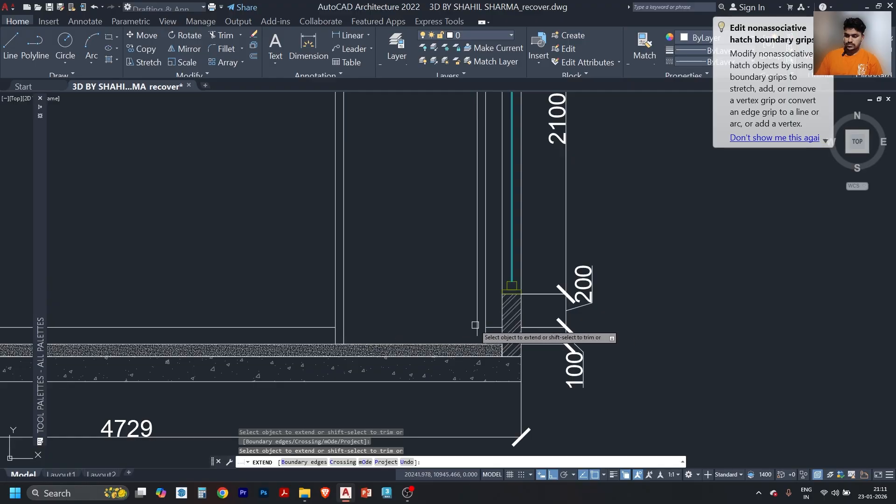
pyautogui.press('Escape')
pyautogui.scroll(-5, 486, 323)
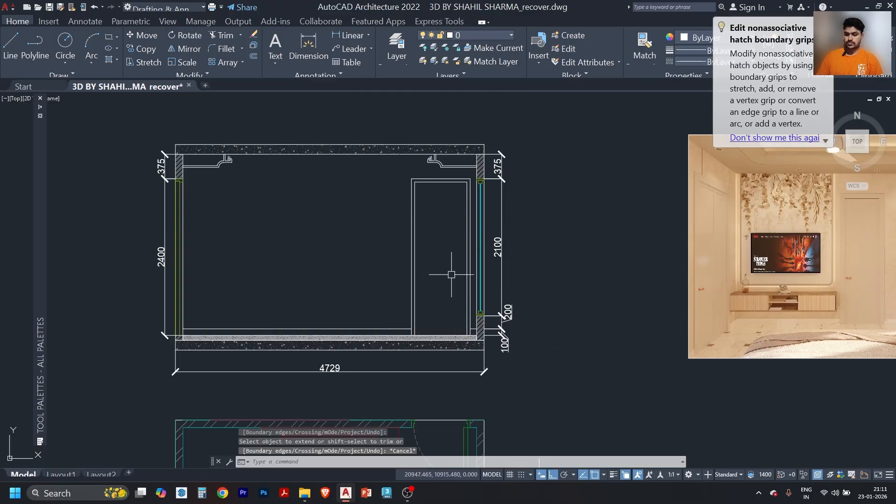
# Draw a 100 by 25 rectangle for the door handle from the bottom inner corner of the frame's left side.
pyautogui.moveTo(453, 258); pyautogui.dragTo(560, 259, button='middle')
pyautogui.scroll(-2, 560, 259)
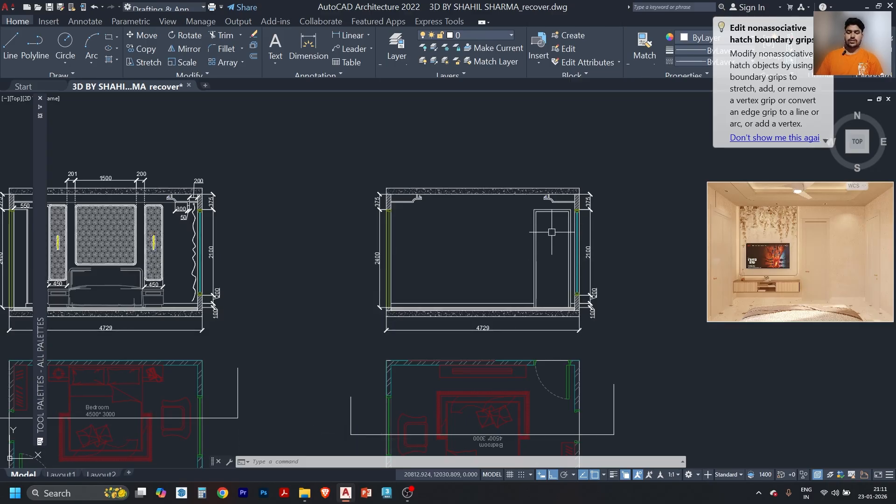
pyautogui.scroll(2, 550, 272)
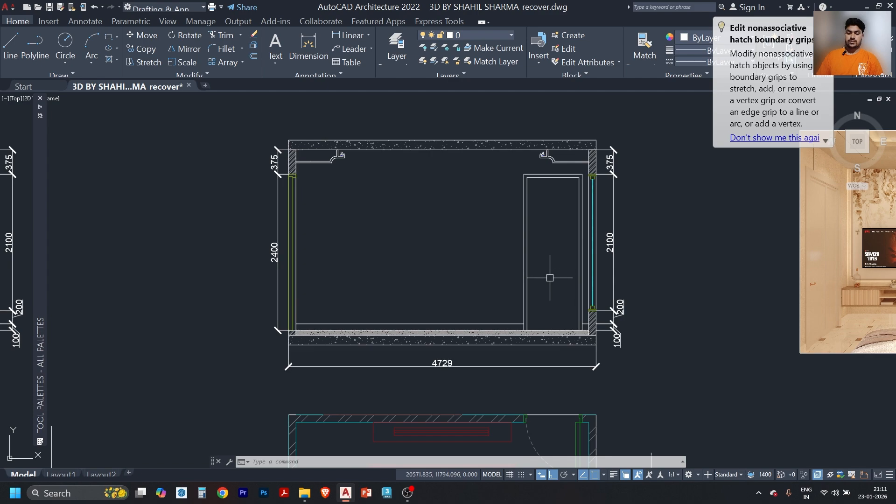
pyautogui.scroll(-1, 546, 277)
pyautogui.scroll(3, 484, 257)
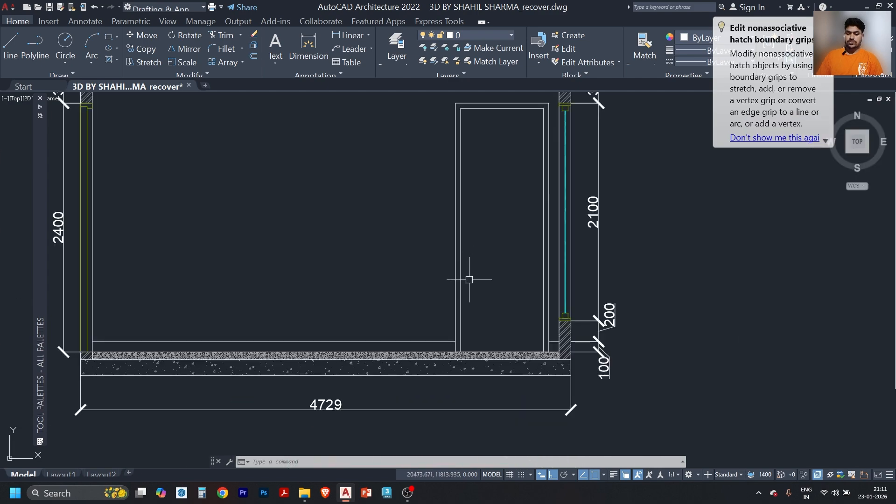
pyautogui.scroll(2, 470, 279)
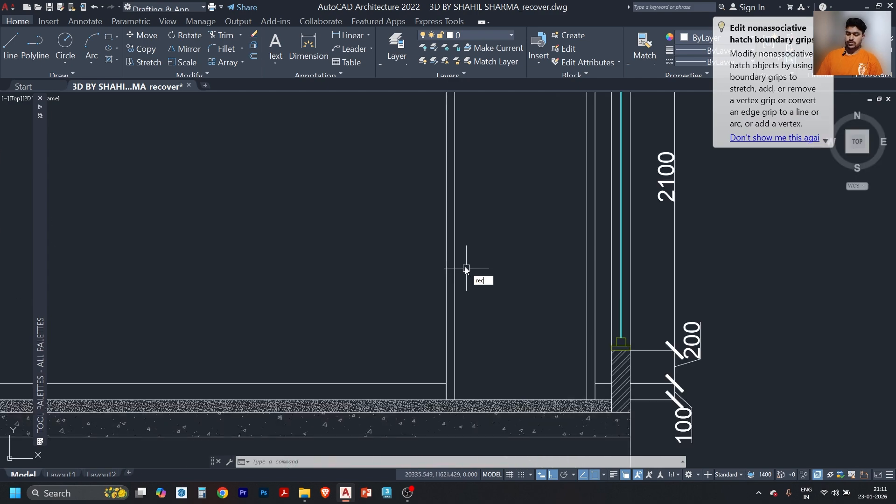
pyautogui.press('Return')
pyautogui.scroll(2, 465, 267)
pyautogui.scroll(-2, 475, 214)
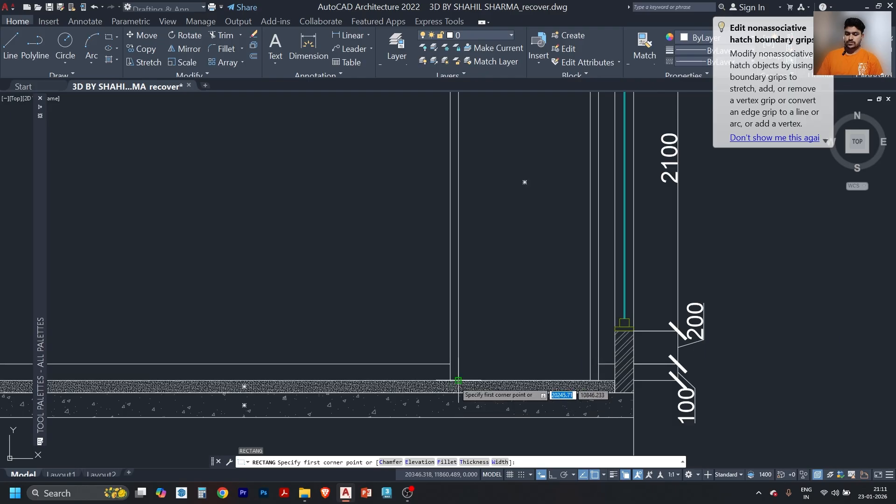
pyautogui.scroll(3, 458, 380)
pyautogui.click(459, 381)
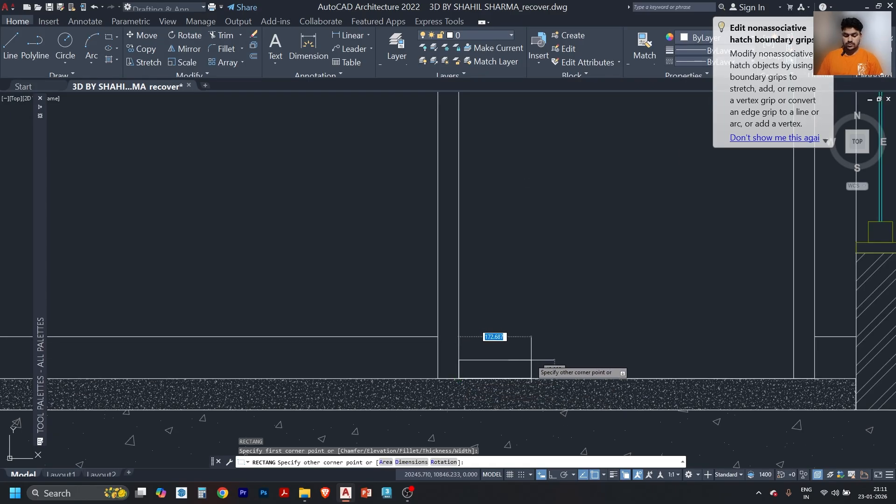
pyautogui.write('25')
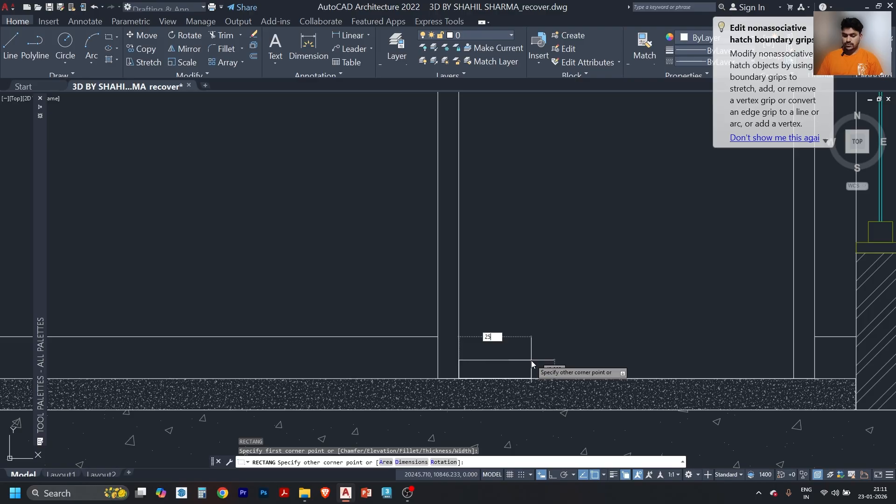
pyautogui.press('BackSpace')
pyautogui.press('BackSpace')
pyautogui.write('100')
pyautogui.press('Tab')
pyautogui.write('25')
pyautogui.press('Return')
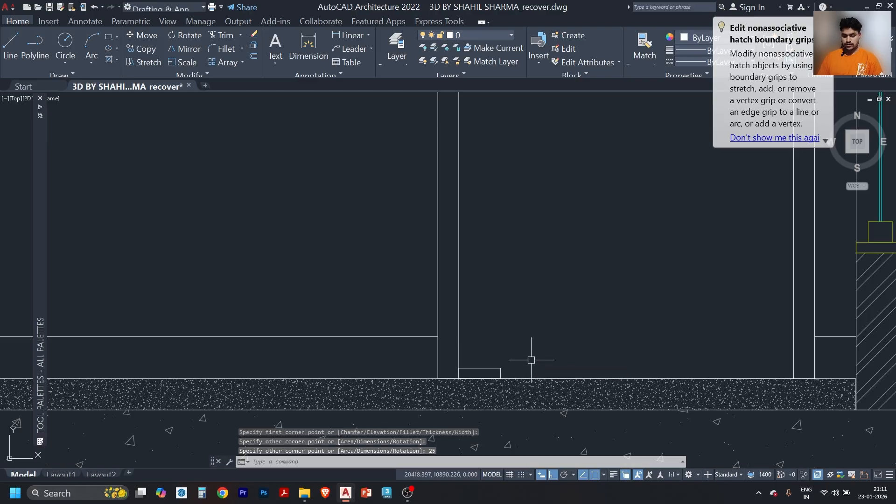
# Move the handle rectangle straight up by 900 from the floor line.
pyautogui.click(492, 368)
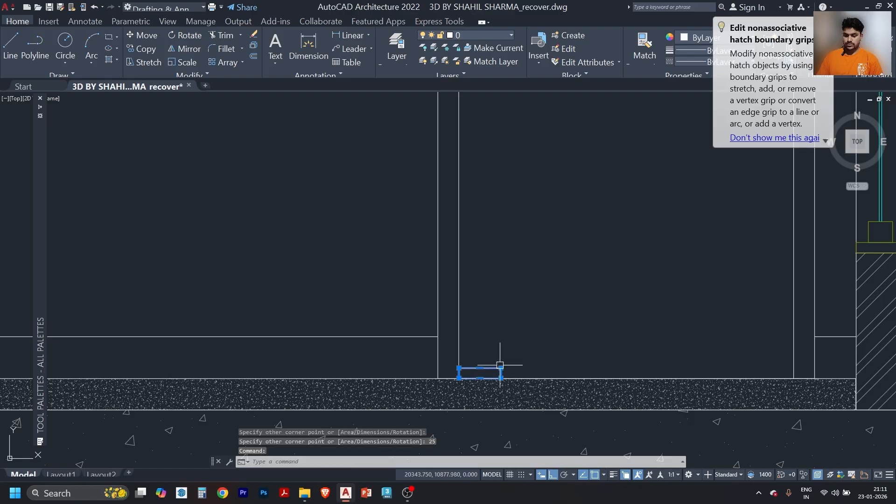
pyautogui.write('m')
pyautogui.press('Return')
pyautogui.click(501, 379)
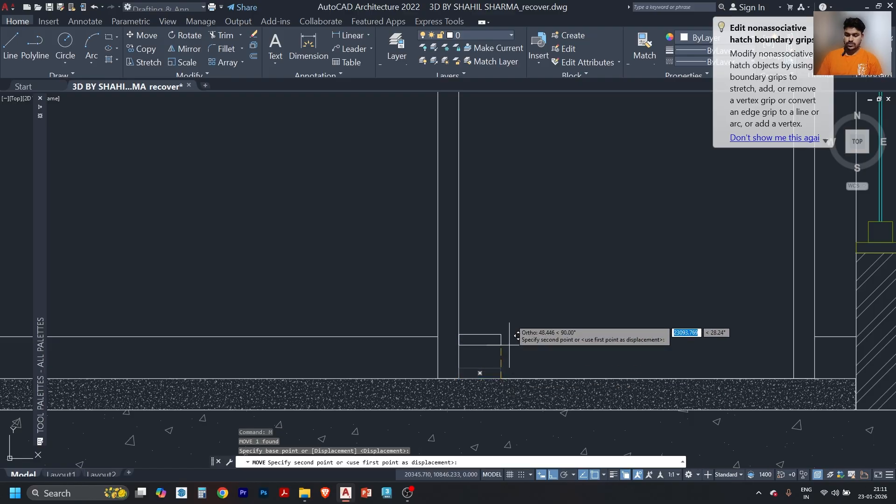
pyautogui.write('900')
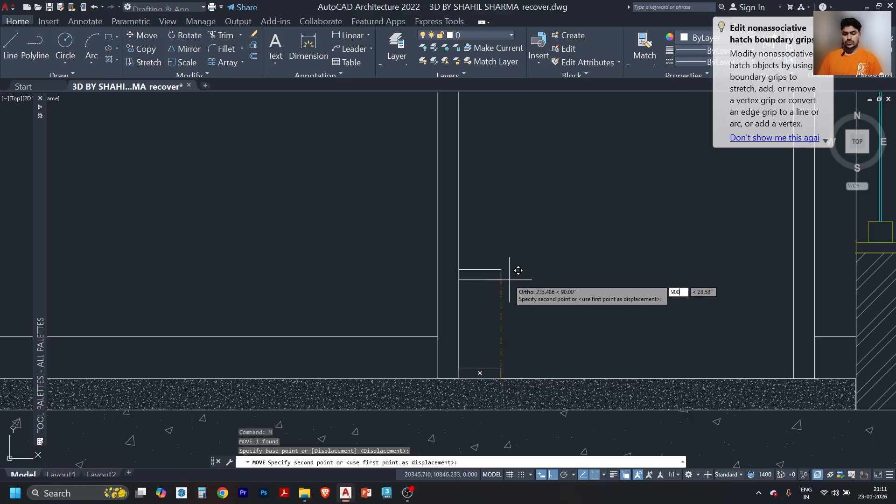
pyautogui.press('Return')
# Move the handle rectangle 25 horizontally away from the door frame's inner edge.
pyautogui.scroll(-3, 511, 280)
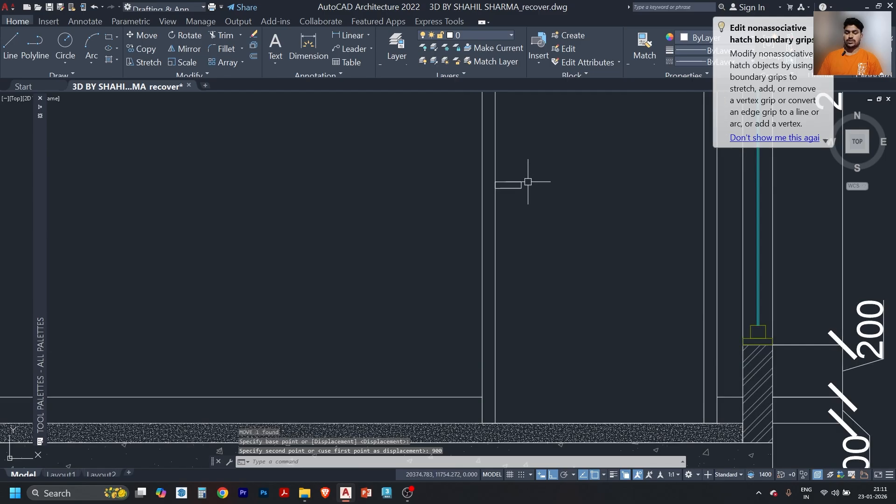
pyautogui.click(512, 185)
pyautogui.write('m')
pyautogui.press('Return')
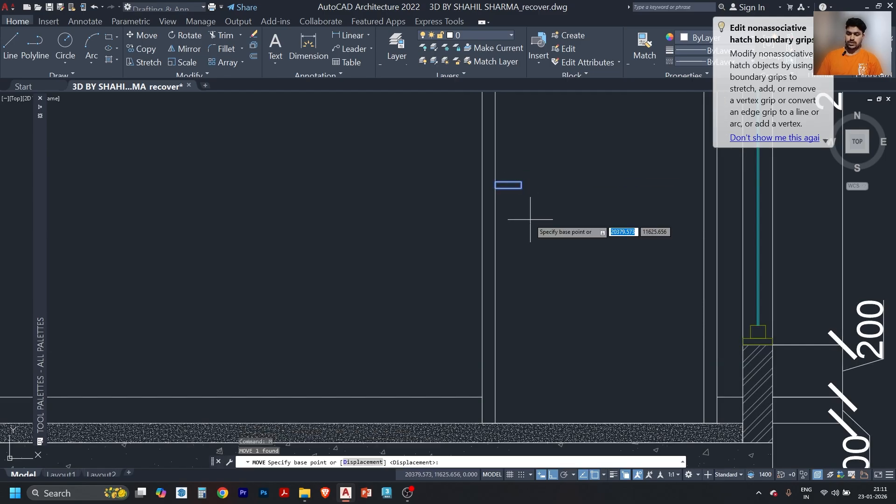
pyautogui.click(531, 219)
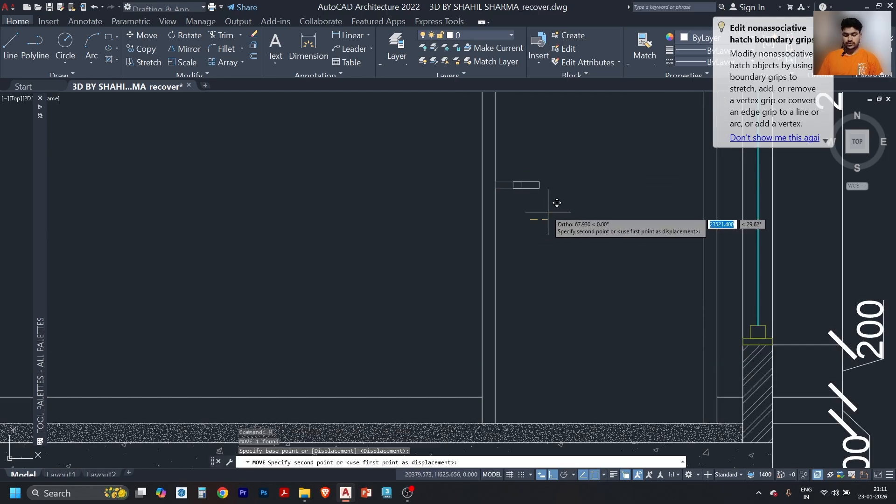
pyautogui.write('25')
pyautogui.press('Return')
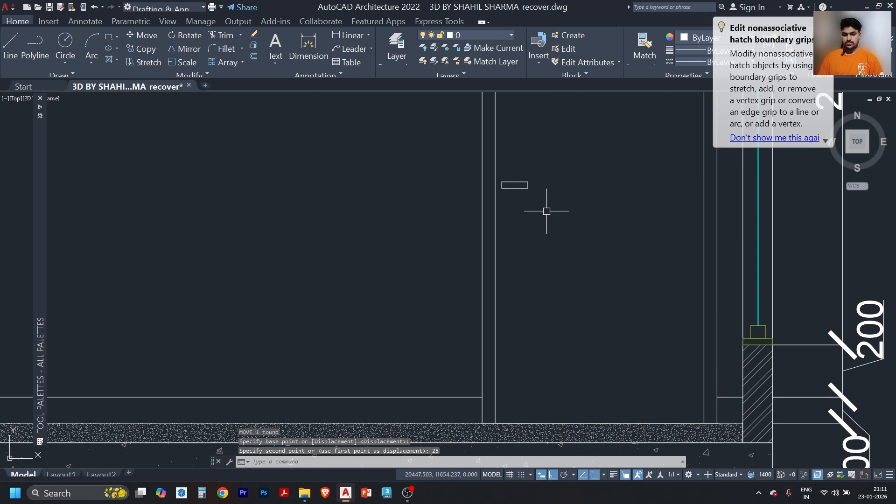
# Draw a circle centred on the midpoint of the handle's left edge, with its radius reaching the lower corner.
pyautogui.scroll(5, 518, 182)
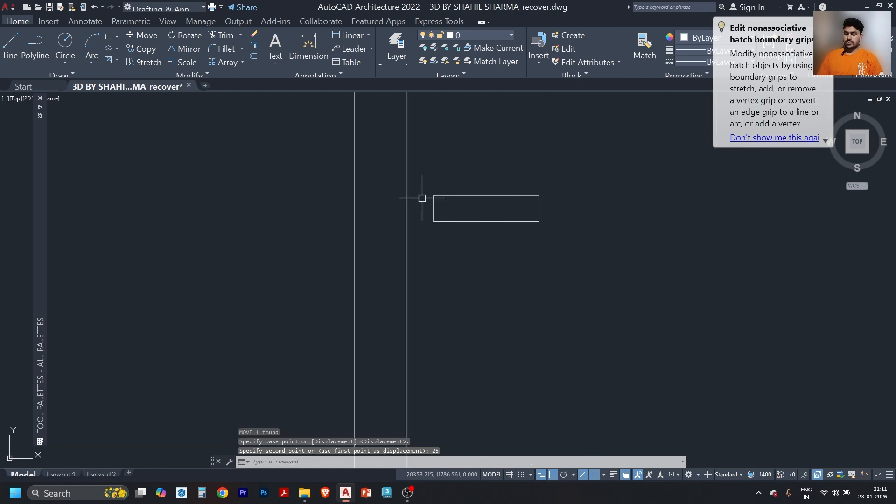
pyautogui.write('c')
pyautogui.press('Return')
pyautogui.click(433, 208)
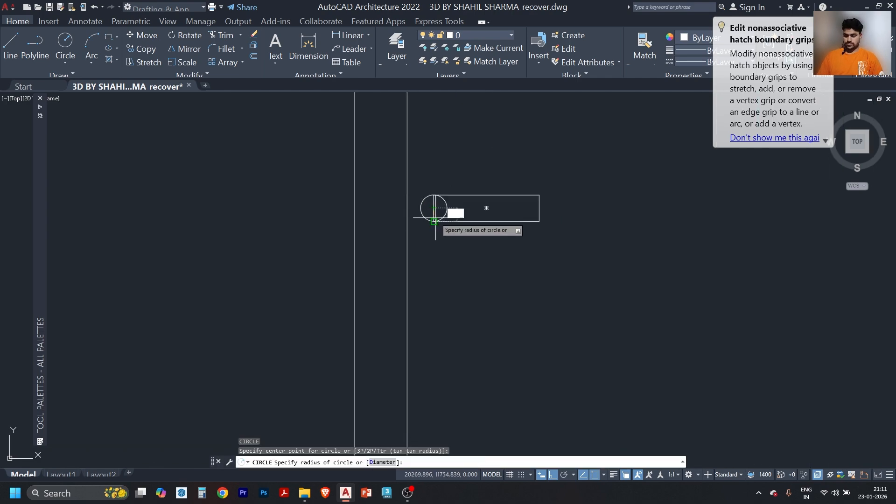
pyautogui.click(434, 221)
# Trim the handle's left edge and the circle's inner half to leave a rounded end.
pyautogui.scroll(2, 447, 208)
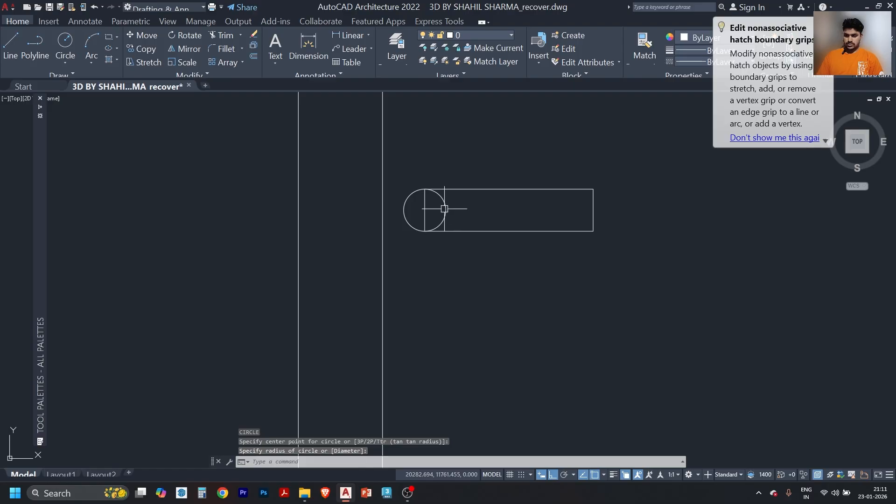
pyautogui.write('tr')
pyautogui.press('Return')
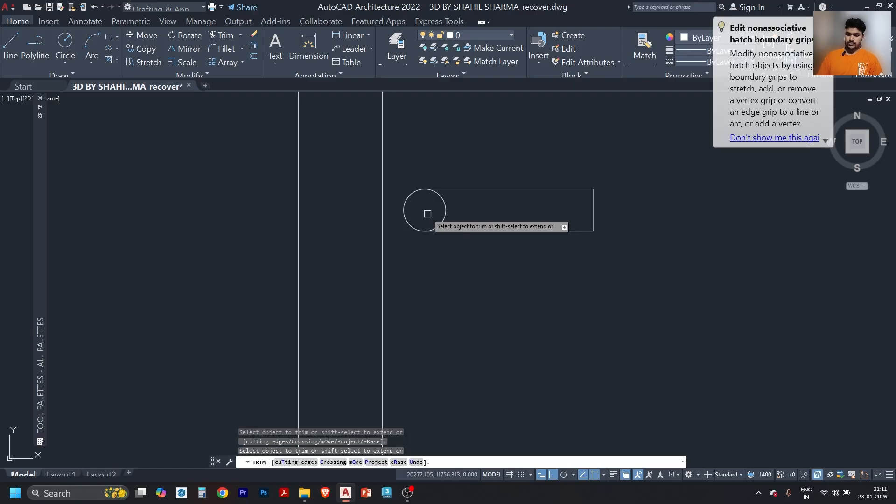
pyautogui.press('Escape')
pyautogui.write('tr')
pyautogui.press('Return')
pyautogui.click(446, 210)
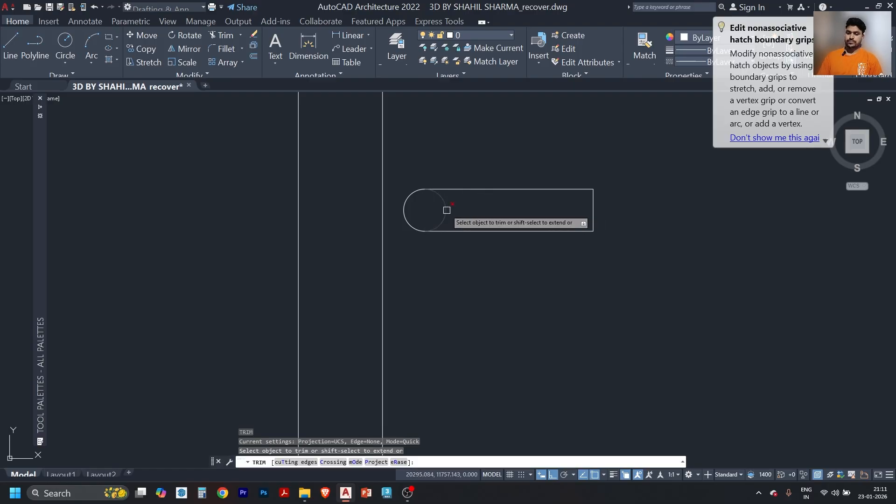
pyautogui.press('Escape')
# Draw a small upright rectangle about 6 by 14 for the keyhole just below the handle's rounded end.
pyautogui.scroll(-2, 478, 212)
pyautogui.write('r')
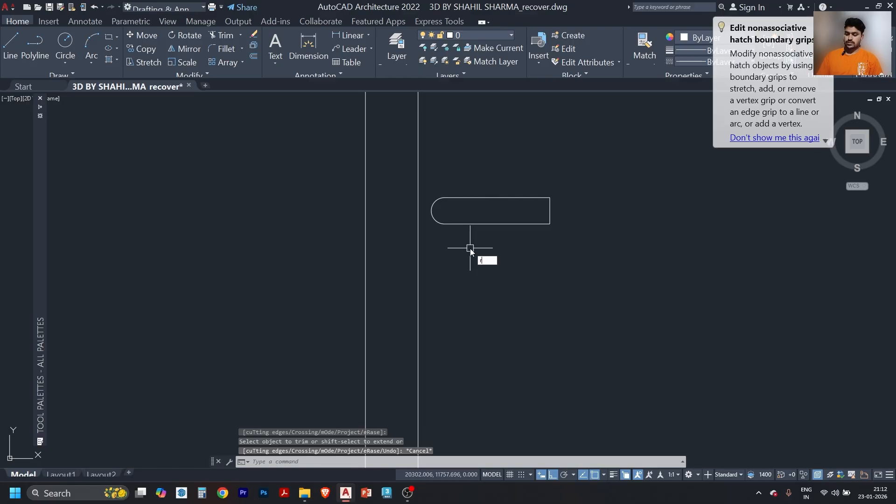
pyautogui.write('ec')
pyautogui.press('Return')
pyautogui.click(455, 236)
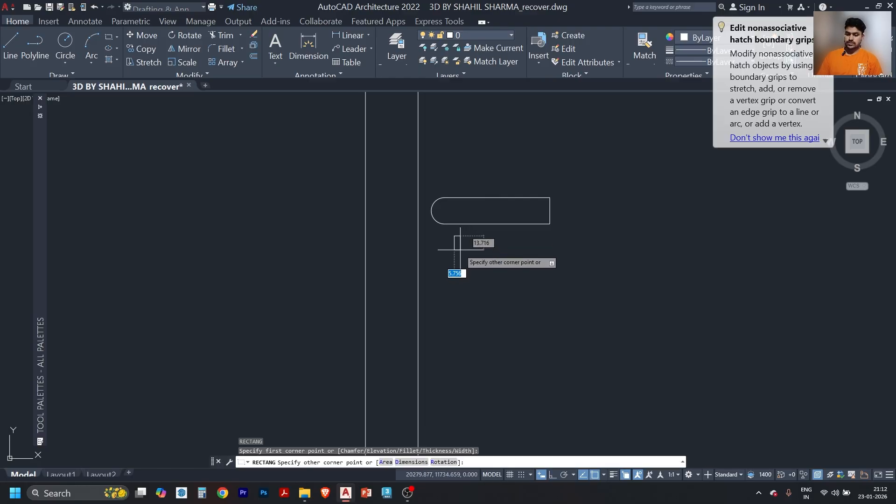
pyautogui.click(460, 250)
# Draw a circle centred on the midpoint of the keyhole rectangle's top edge, reaching its upper corners.
pyautogui.scroll(3, 460, 240)
pyautogui.write('c')
pyautogui.press('Return')
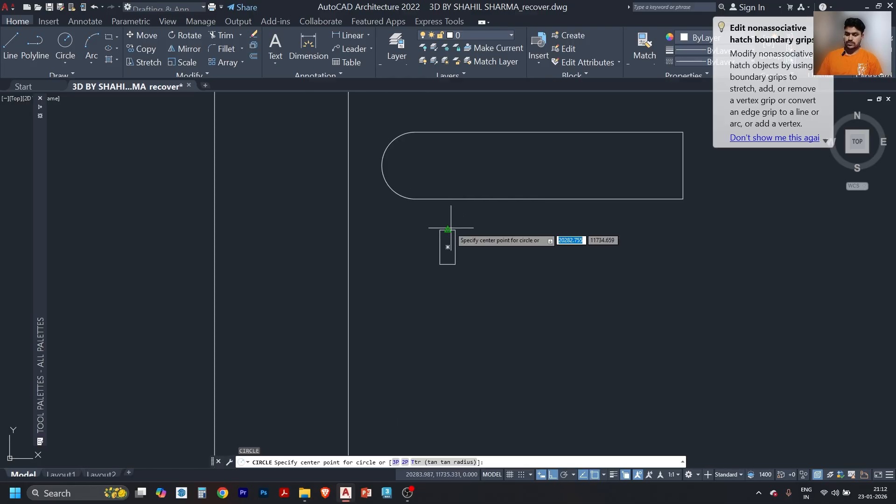
pyautogui.click(448, 230)
pyautogui.scroll(2, 453, 231)
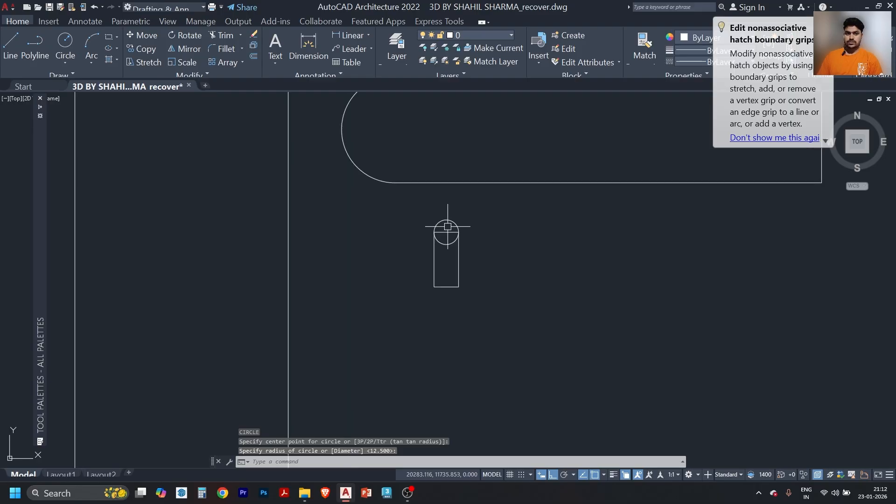
# Trim the circle's lower half and the rectangle's top edge to leave a round-topped keyhole outline.
pyautogui.press('Escape')
pyautogui.scroll(2, 449, 228)
pyautogui.press('Return')
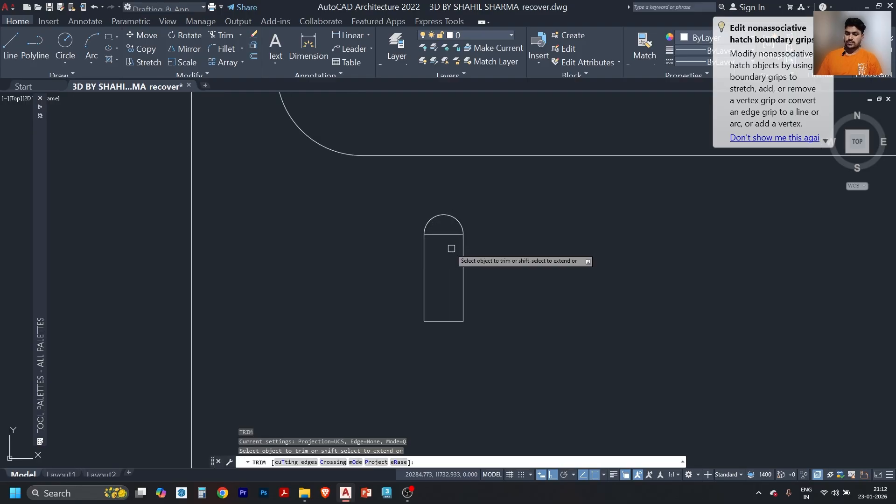
pyautogui.click(451, 248)
pyautogui.click(447, 235)
pyautogui.press('Escape')
# Draw a circle with a radius of about 11 around the keyhole, centred near the keyhole's middle.
pyautogui.scroll(-3, 446, 244)
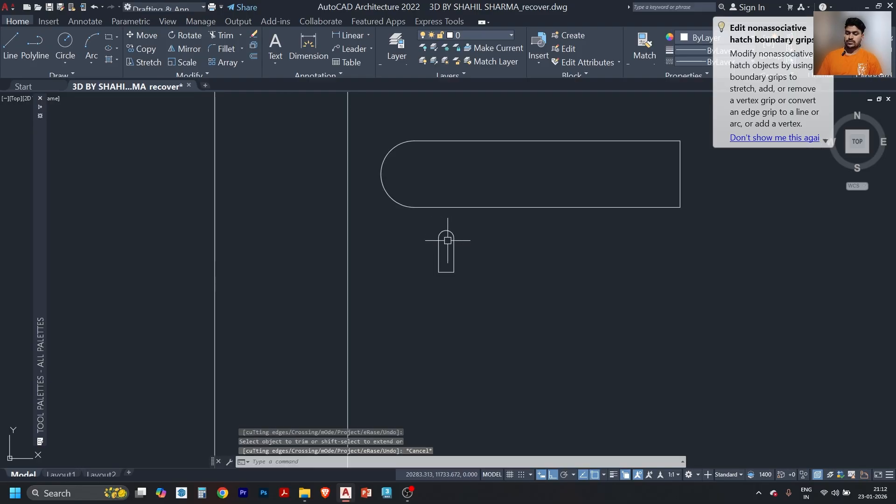
pyautogui.scroll(2, 451, 252)
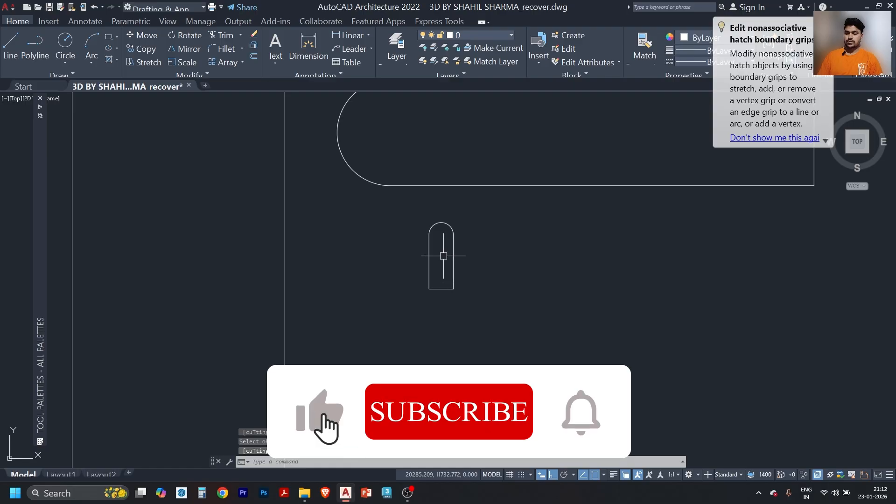
pyautogui.scroll(-4, 445, 259)
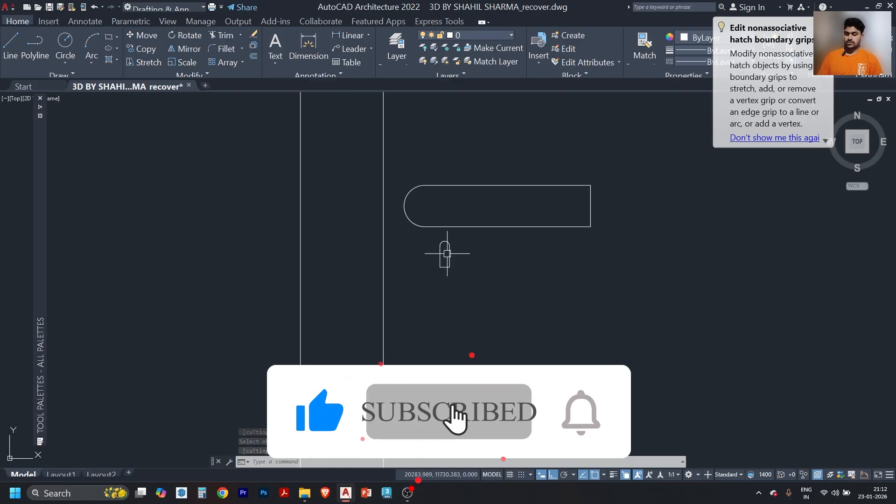
pyautogui.write('c')
pyautogui.press('Return')
pyautogui.scroll(3, 446, 259)
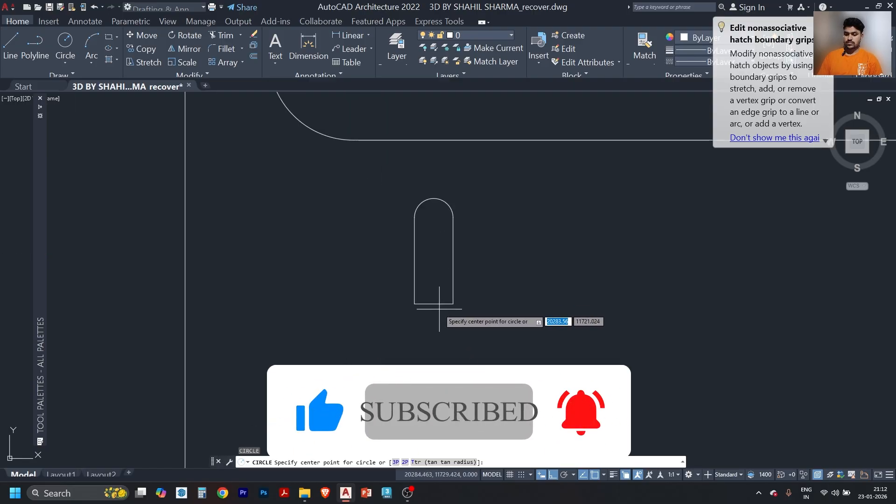
pyautogui.click(437, 252)
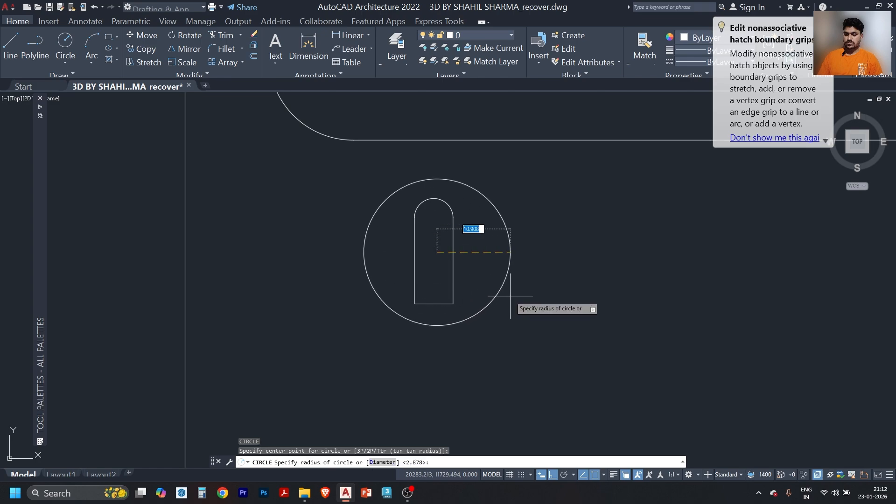
pyautogui.press('Escape')
# Move the surrounding circle horizontally by its centre to align with the midpoint of the keyhole's bottom edge.
pyautogui.moveTo(523, 253); pyautogui.dragTo(486, 274)
pyautogui.write('m')
pyautogui.press('Return')
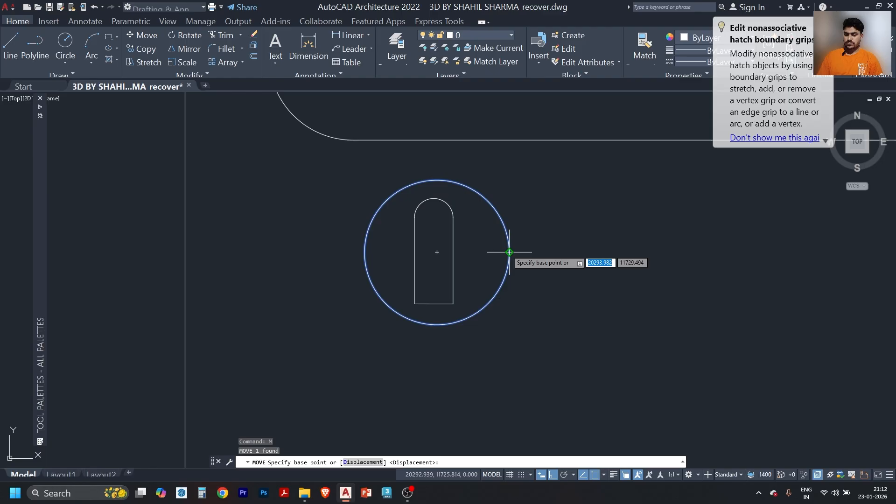
pyautogui.click(437, 252)
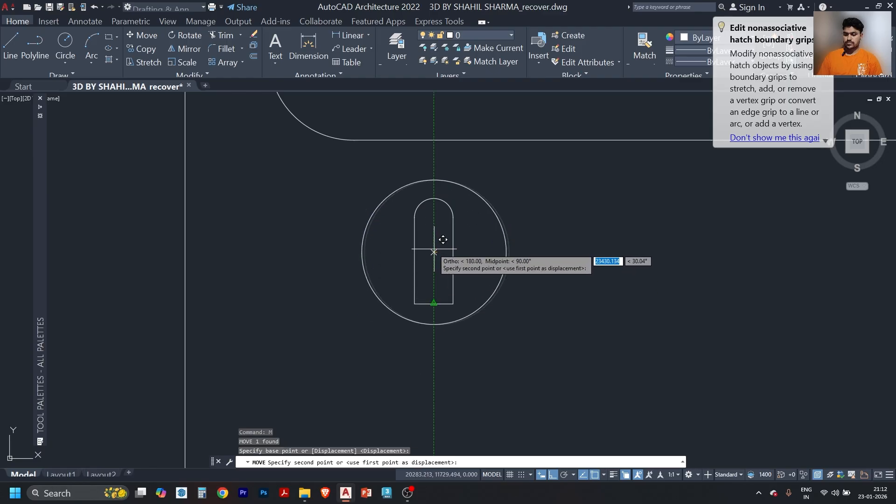
pyautogui.press('Escape')
pyautogui.scroll(-5, 486, 260)
pyautogui.press('Escape')
pyautogui.press('Escape')
# Examine the TV console in the rotated plan and the reference render, comparing its position and shape with the new elevation.
pyautogui.scroll(-8, 498, 281)
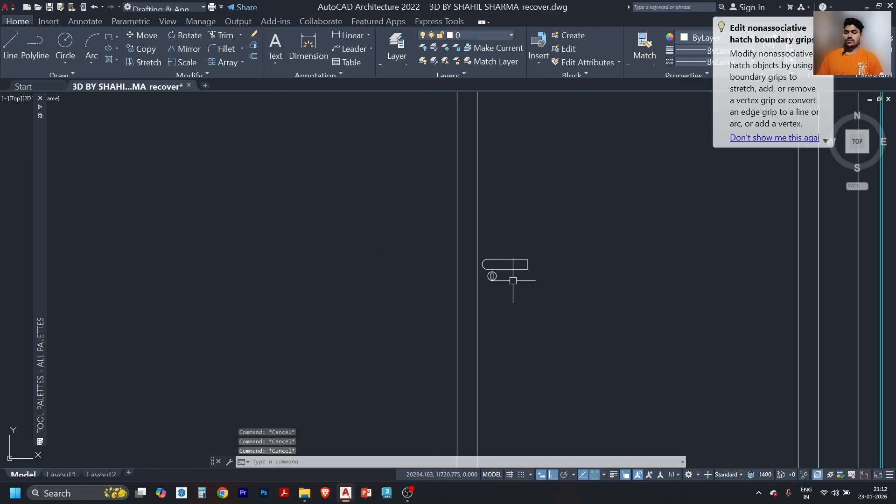
pyautogui.scroll(-2, 538, 271)
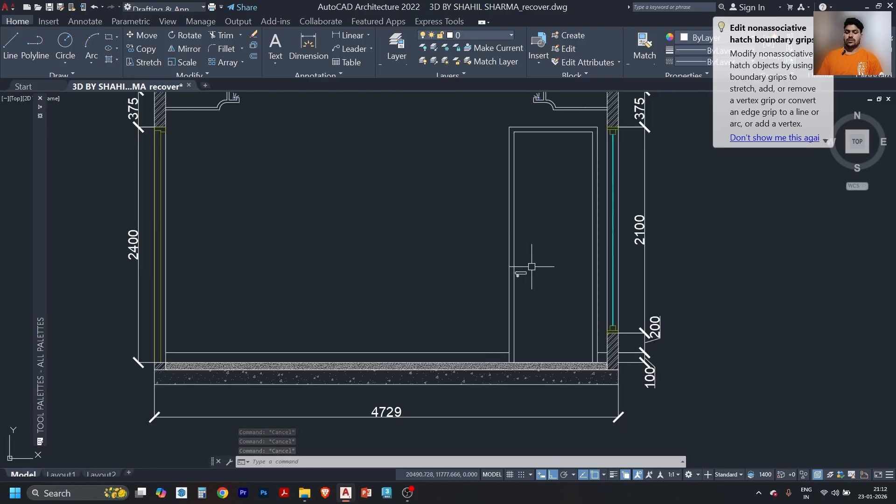
pyautogui.scroll(-2, 558, 216)
pyautogui.moveTo(537, 277); pyautogui.dragTo(564, 237, button='middle')
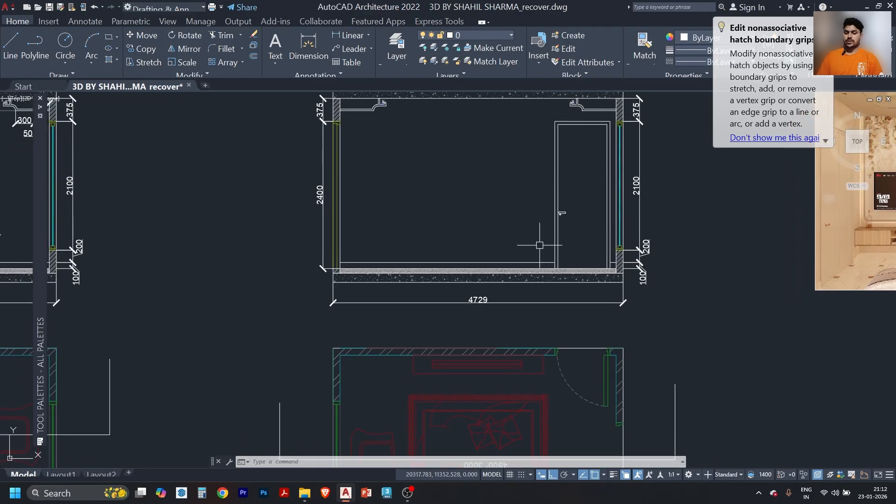
pyautogui.scroll(-2, 593, 161)
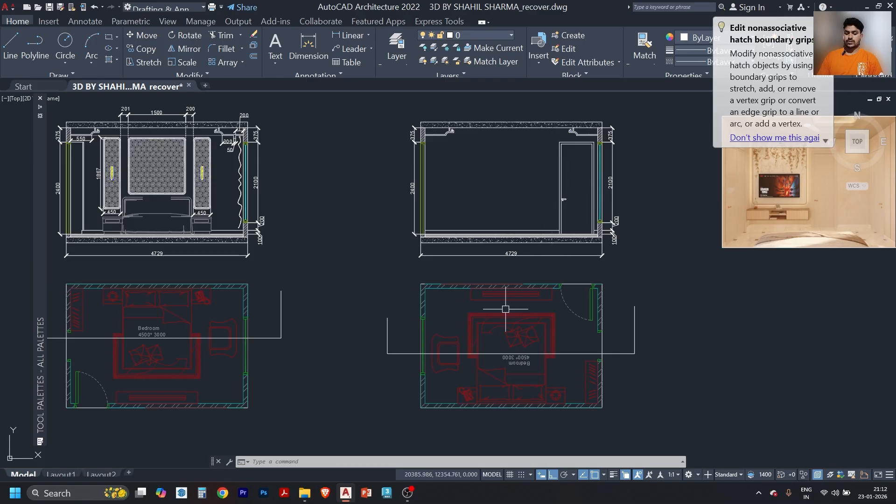
pyautogui.scroll(6, 548, 297)
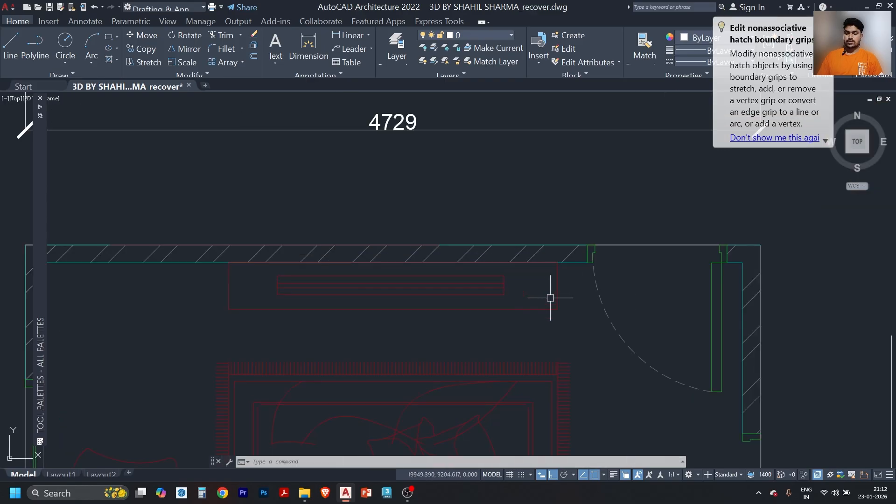
pyautogui.scroll(-4, 346, 315)
pyautogui.scroll(-2, 438, 302)
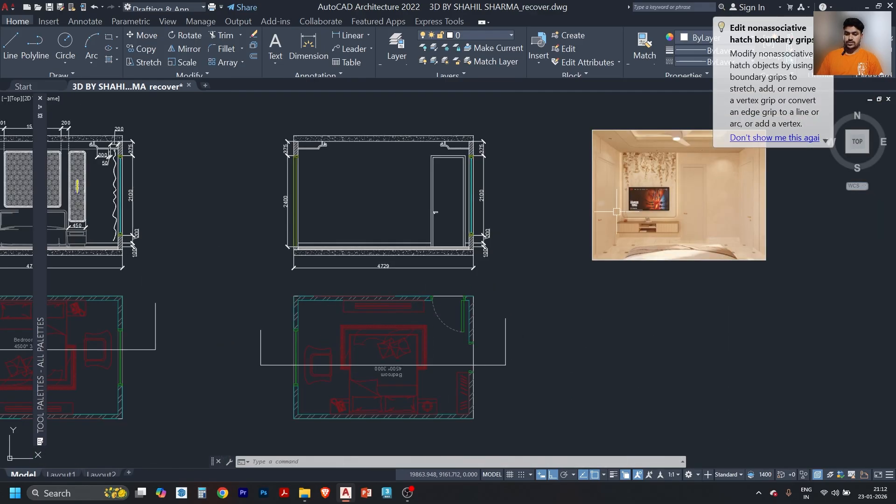
pyautogui.scroll(4, 670, 215)
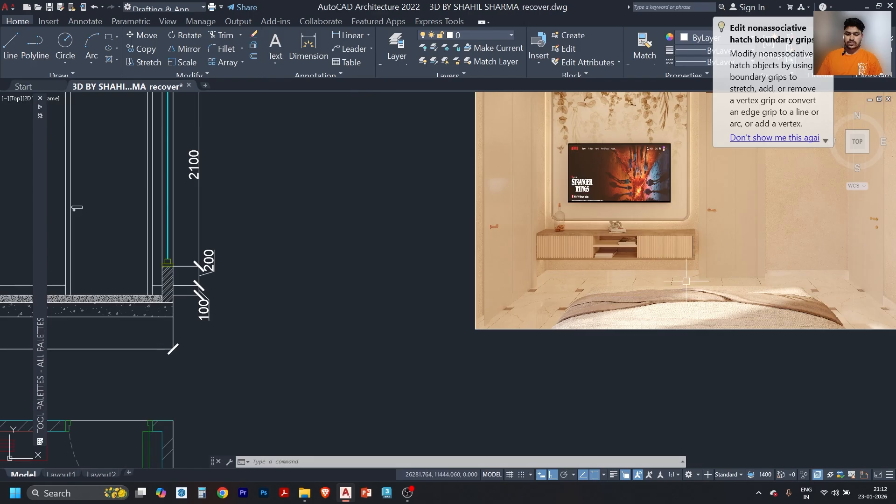
pyautogui.scroll(2, 686, 281)
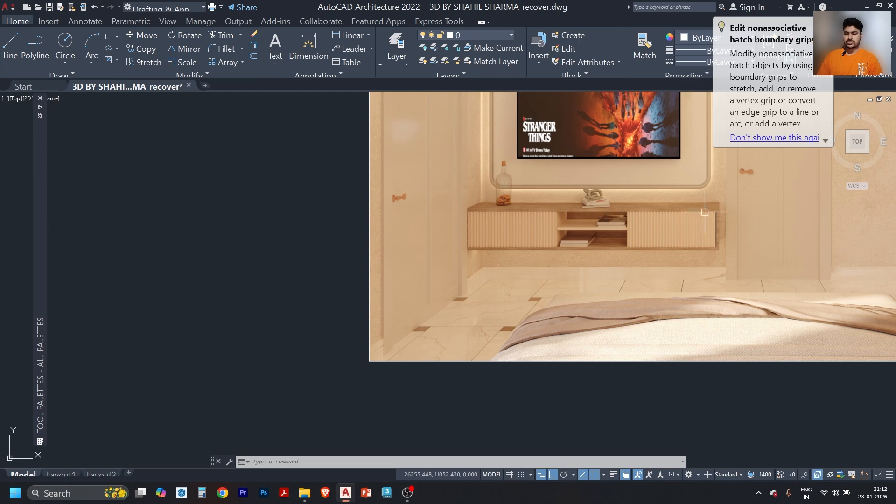
pyautogui.moveTo(701, 205); pyautogui.dragTo(699, 228, button='middle')
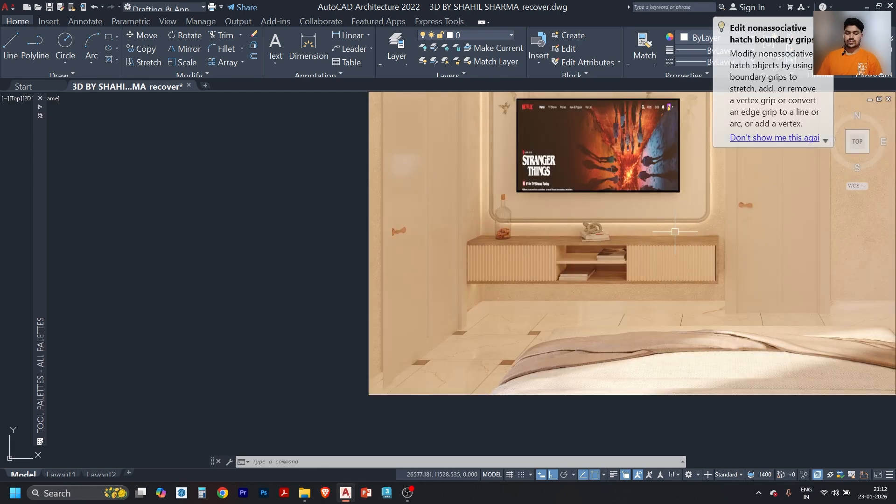
pyautogui.scroll(-4, 648, 211)
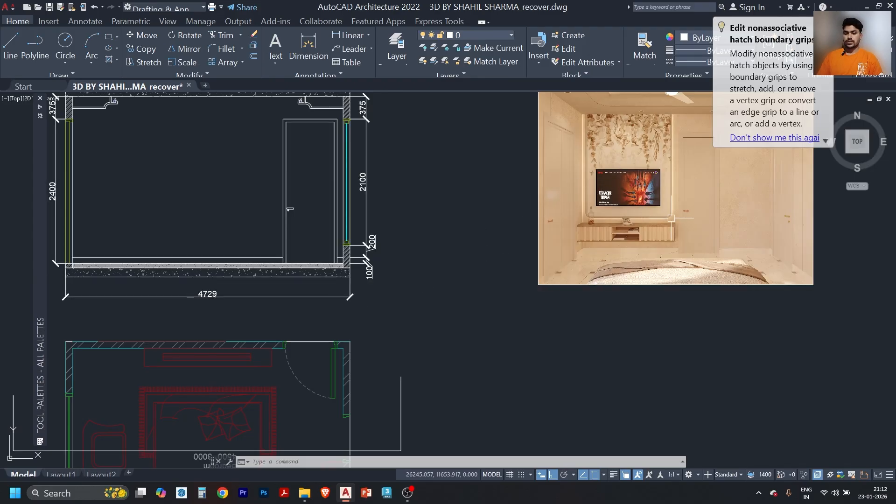
pyautogui.scroll(5, 671, 218)
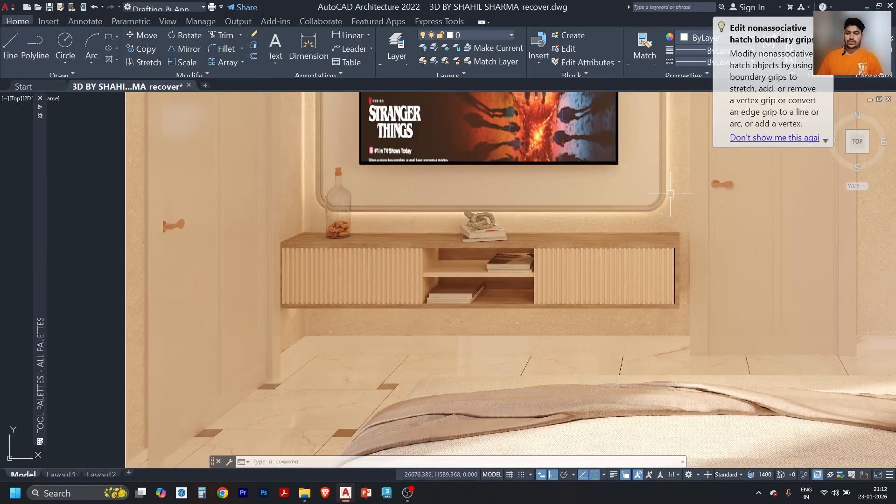
pyautogui.scroll(-5, 670, 194)
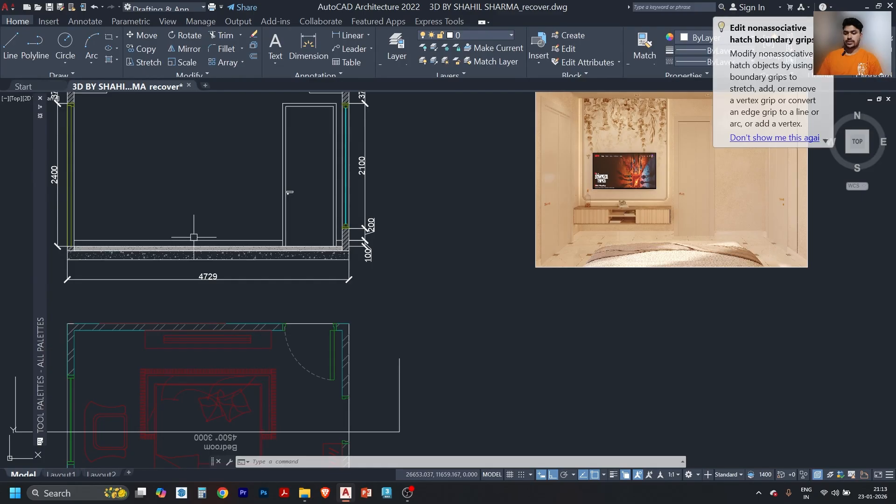
# Project two vertical construction lines from the ends of the TV console in the plan up through the elevation.
pyautogui.moveTo(210, 253); pyautogui.dragTo(433, 282, button='middle')
pyautogui.write('xl')
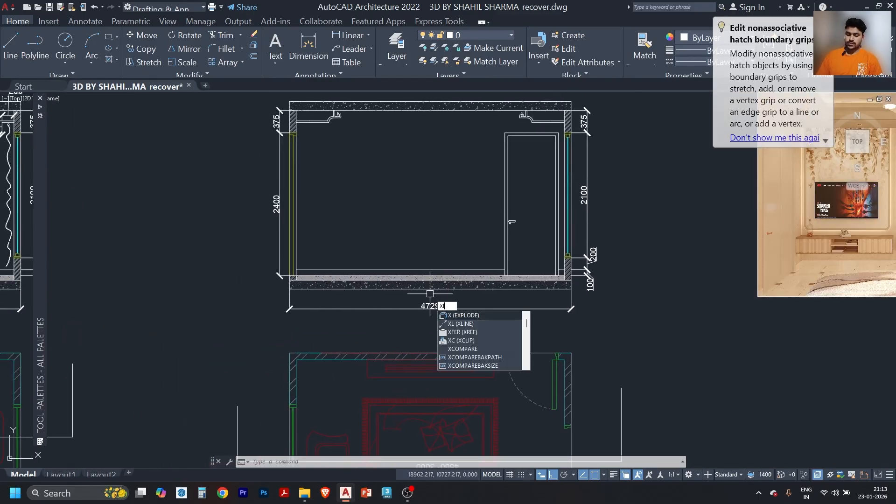
pyautogui.press('Return')
pyautogui.write('v')
pyautogui.press('Return')
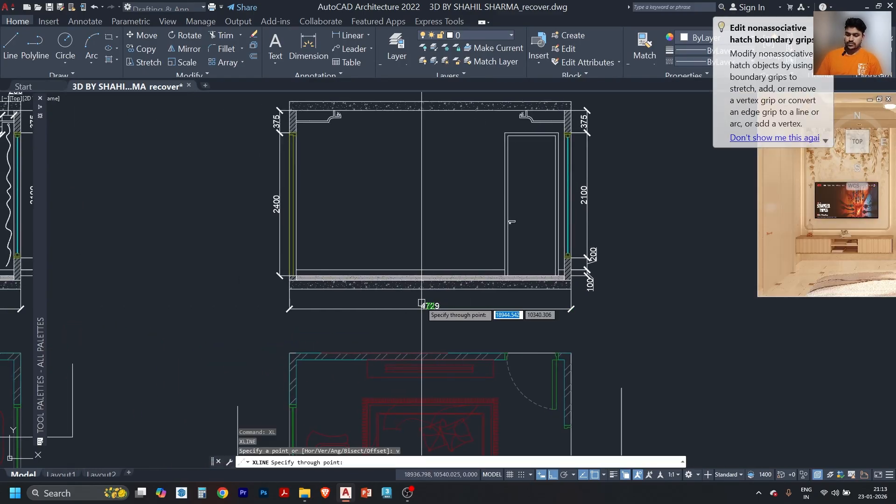
pyautogui.click(368, 368)
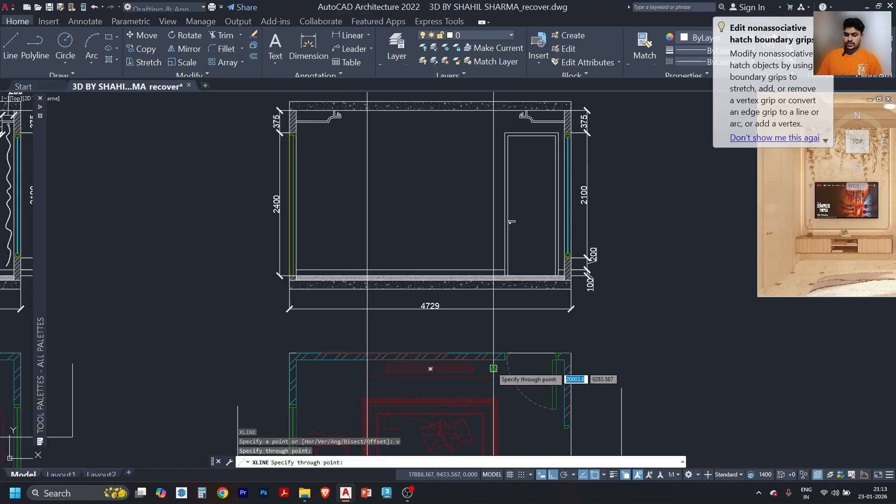
pyautogui.click(493, 368)
pyautogui.press('Escape')
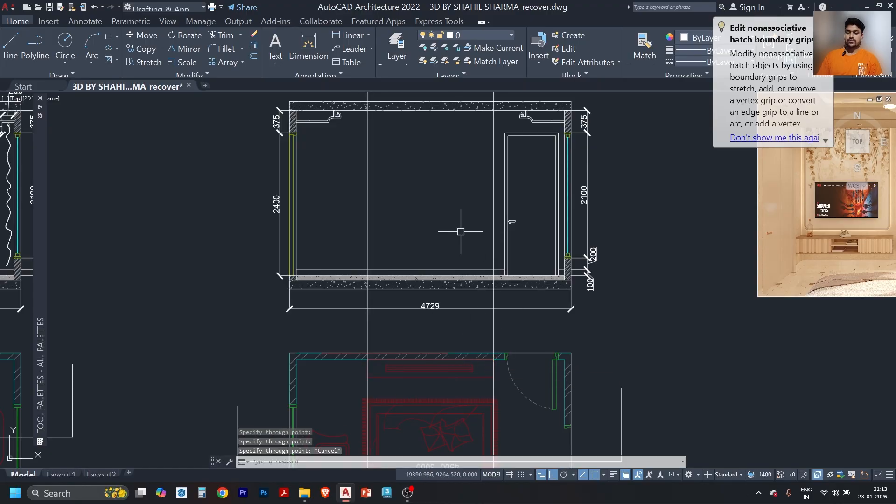
# Draw a horizontal polyline along the elevation's floor line between the two console construction lines.
pyautogui.scroll(4, 391, 271)
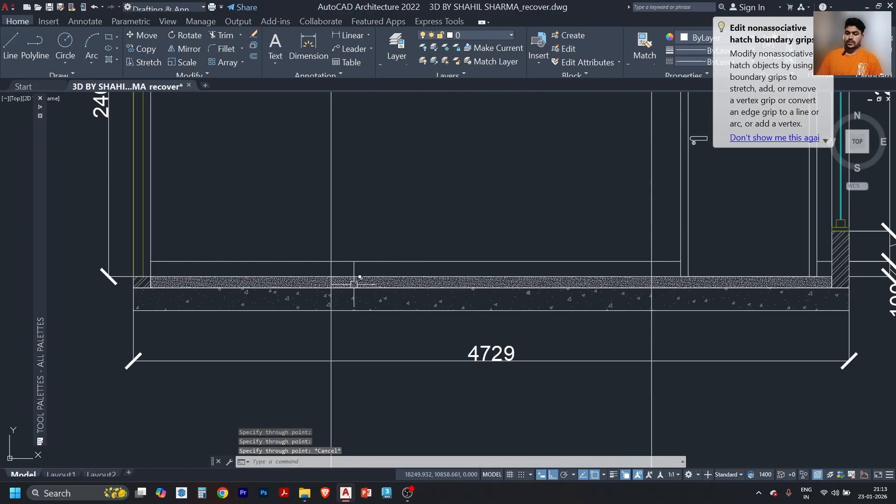
pyautogui.write('pl')
pyautogui.press('Return')
pyautogui.click(331, 279)
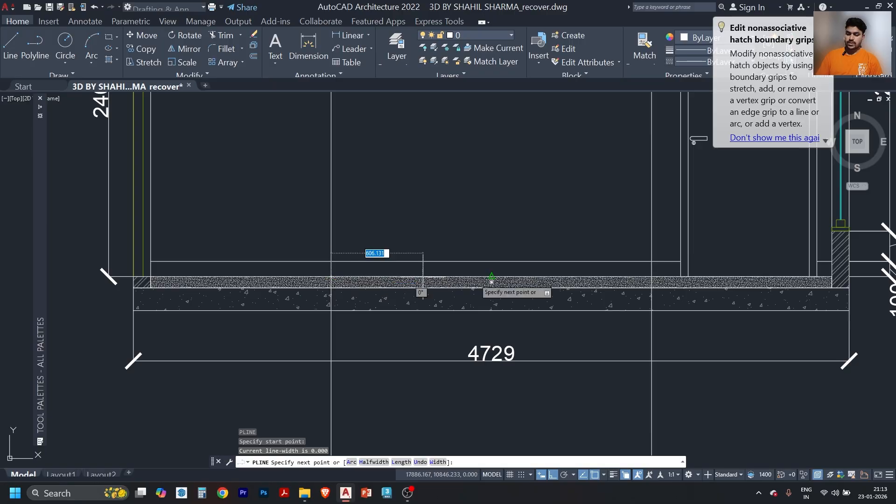
pyautogui.click(652, 278)
pyautogui.press('Escape')
# Move the new floor-line polyline straight up to set the wall-mounted console's height, using the reference render as a guide.
pyautogui.click(511, 278)
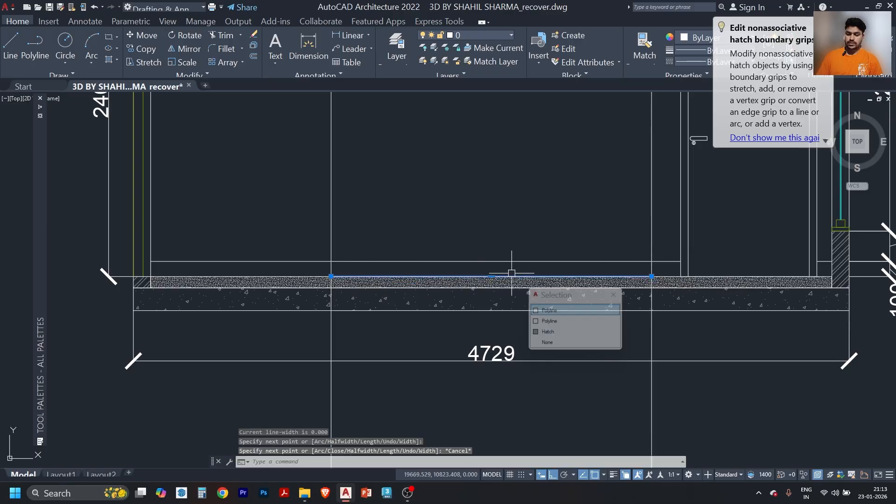
pyautogui.click(540, 311)
pyautogui.write('m')
pyautogui.press('Return')
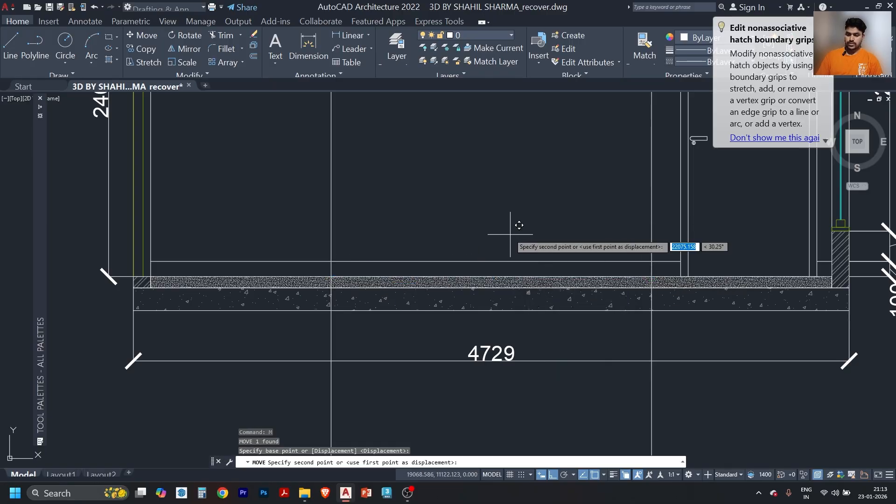
pyautogui.click(510, 234)
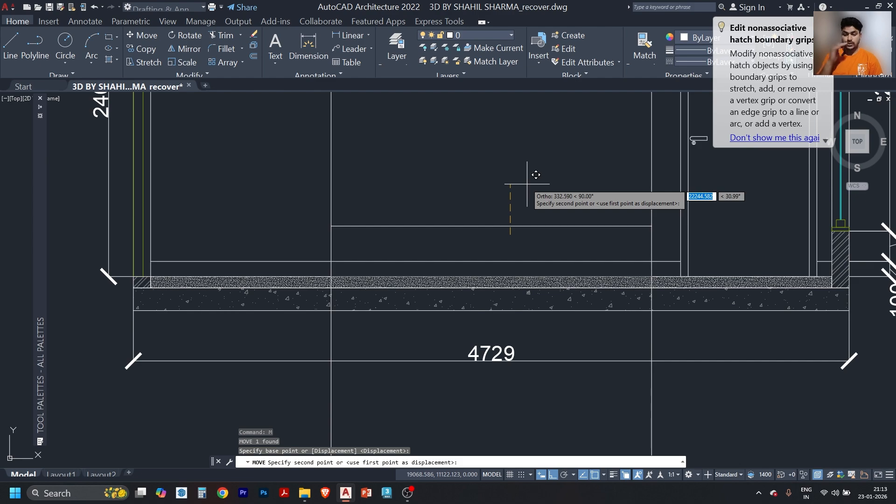
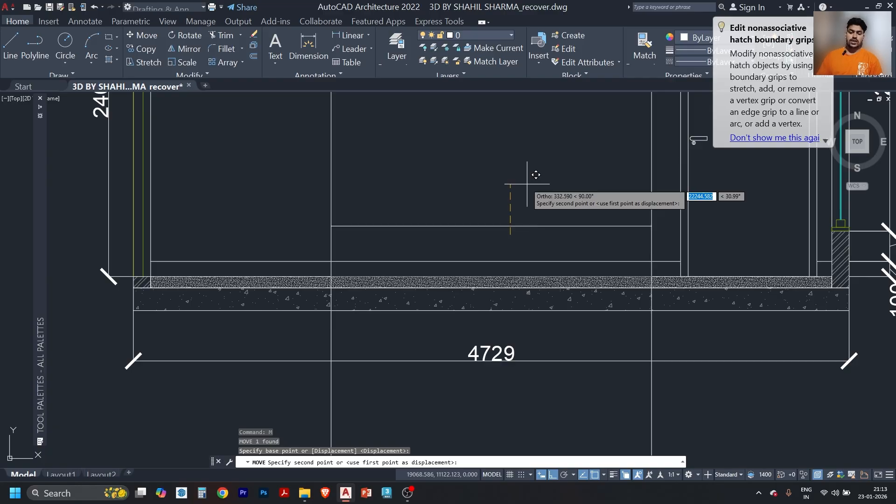
pyautogui.scroll(-5, 536, 175)
pyautogui.moveTo(854, 215); pyautogui.dragTo(482, 234, button='middle')
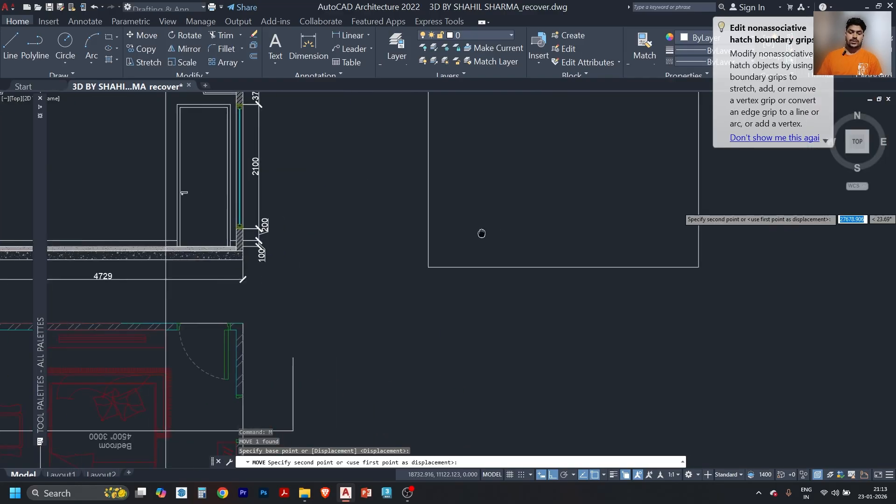
pyautogui.scroll(3, 523, 214)
pyautogui.scroll(5, 341, 234)
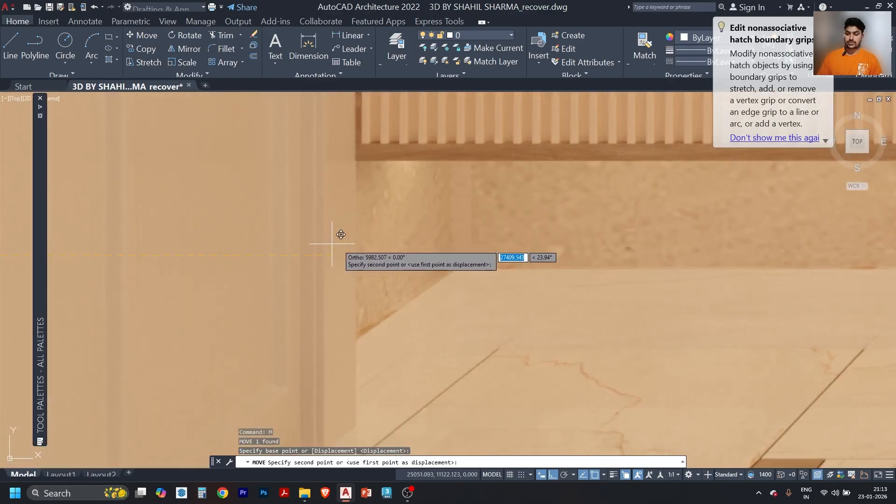
pyautogui.scroll(-5, 376, 217)
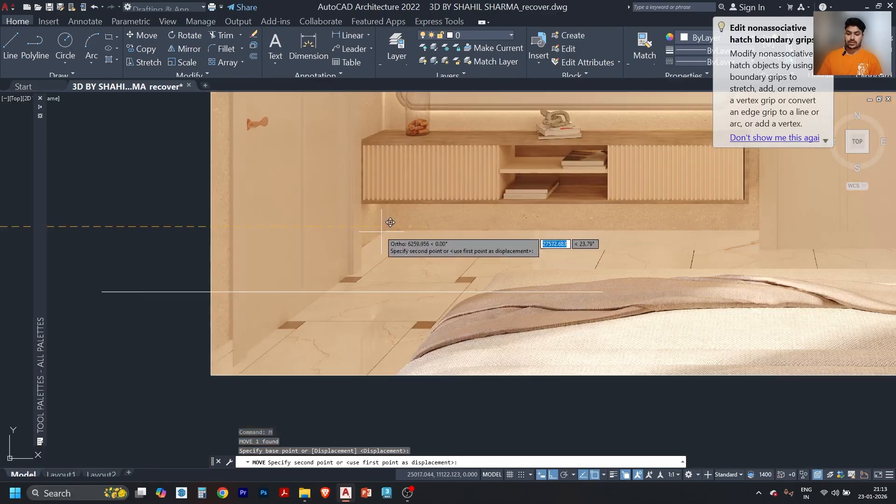
pyautogui.scroll(-3, 672, 224)
pyautogui.scroll(-2, 723, 229)
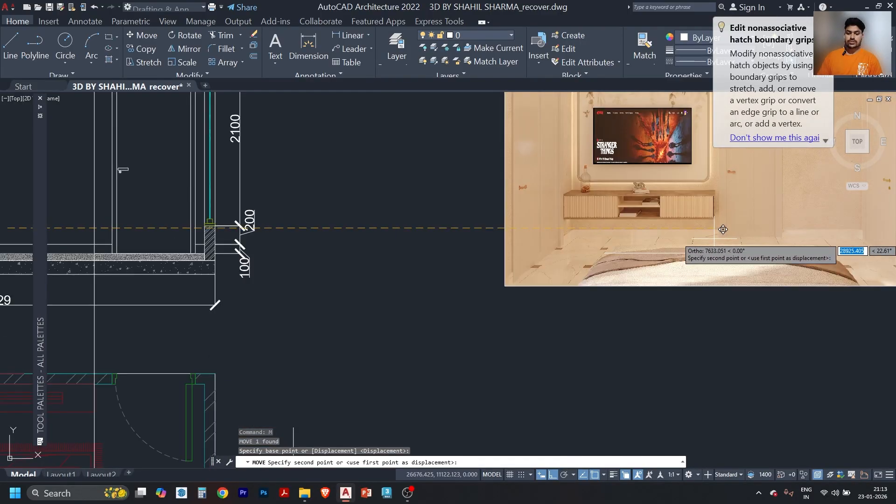
pyautogui.scroll(-2, 724, 229)
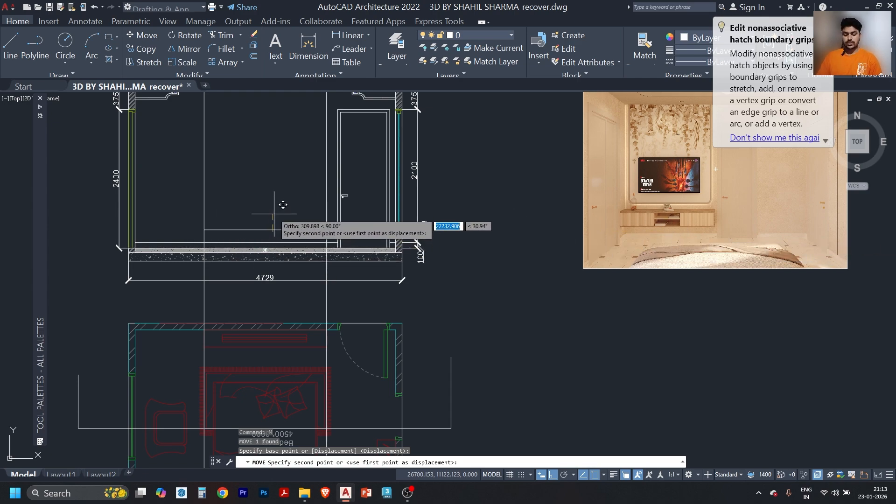
# Move the horizontal cabinet line above the floor straight up by 200.
pyautogui.write('20')
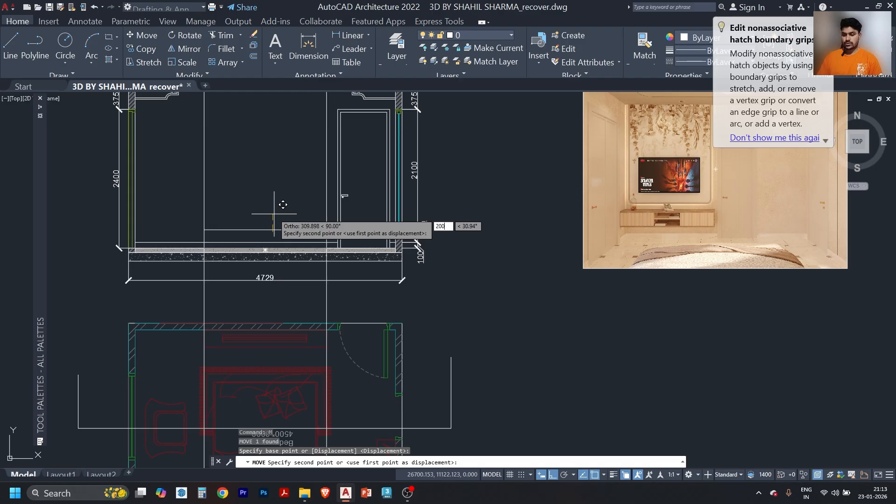
pyautogui.write('0')
pyautogui.press('Return')
pyautogui.scroll(2, 254, 236)
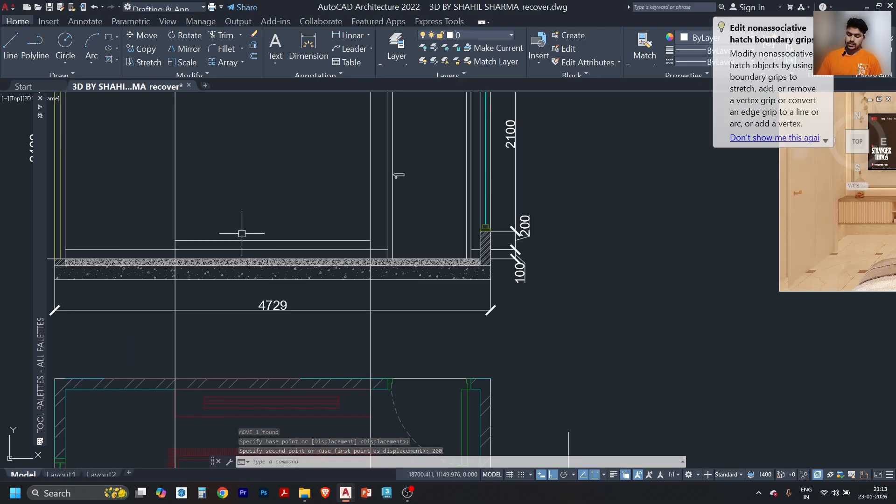
pyautogui.write('300')
pyautogui.press('Return')
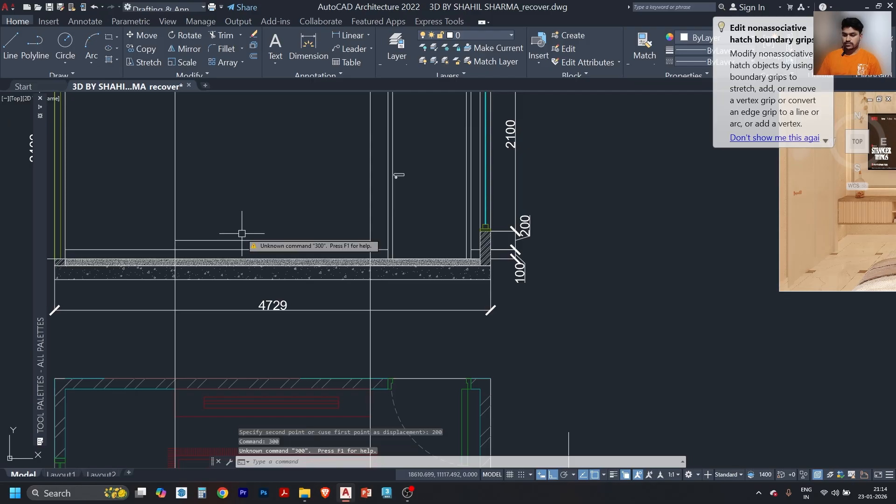
pyautogui.press('Escape')
# Offset the horizontal line above the skirting upward by 300 for the cabinet body's height.
pyautogui.write('o')
pyautogui.press('Return')
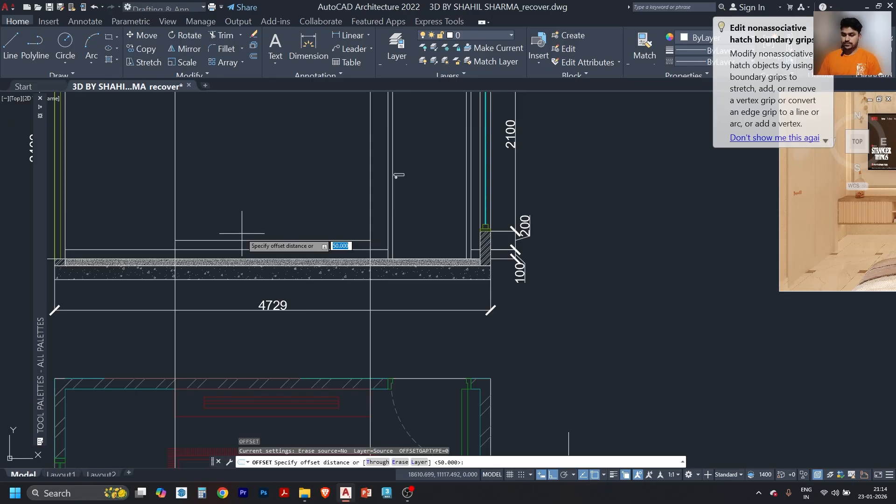
pyautogui.write('300')
pyautogui.press('Return')
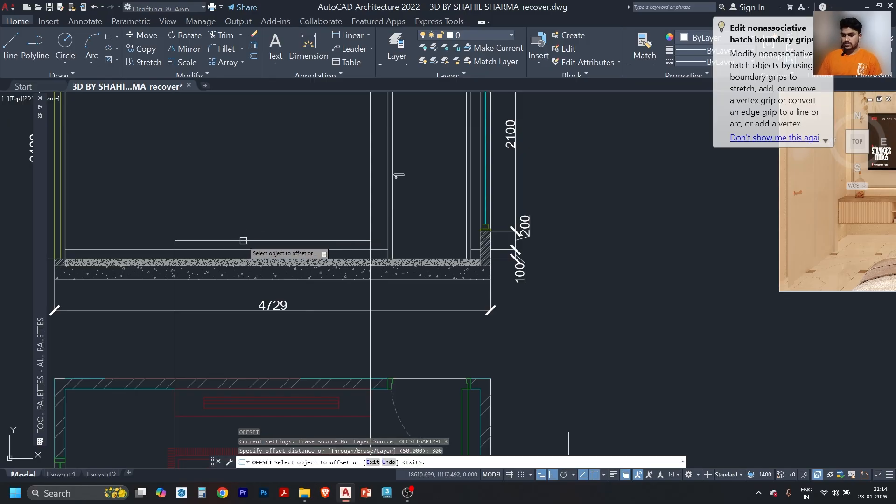
pyautogui.click(242, 241)
pyautogui.click(245, 211)
pyautogui.press('Escape')
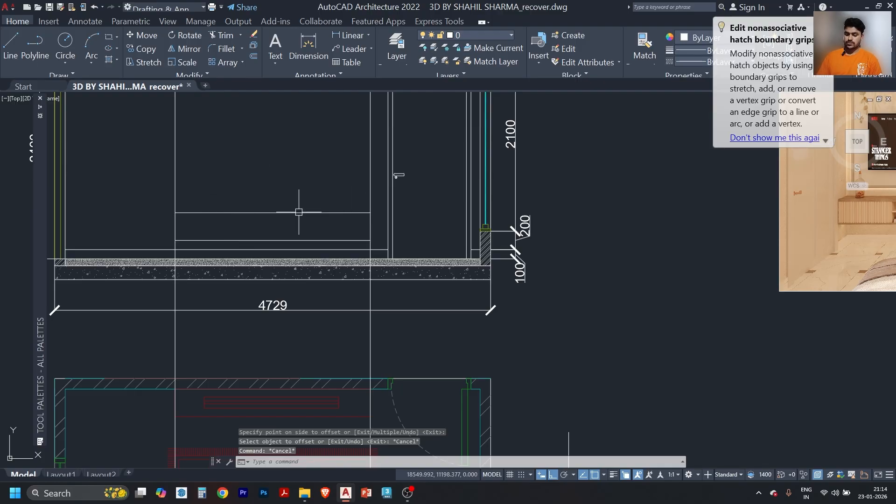
# Offset the upper cabinet line upward by 100.
pyautogui.write('o')
pyautogui.press('Return')
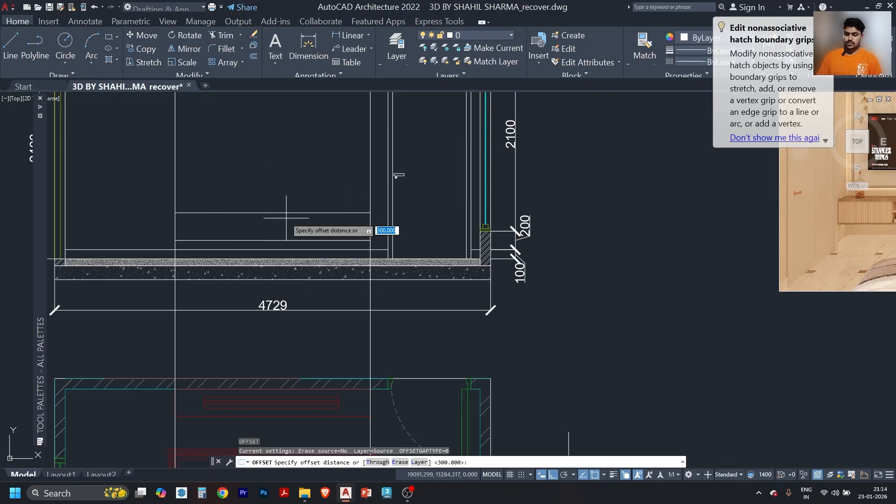
pyautogui.write('100')
pyautogui.press('Return')
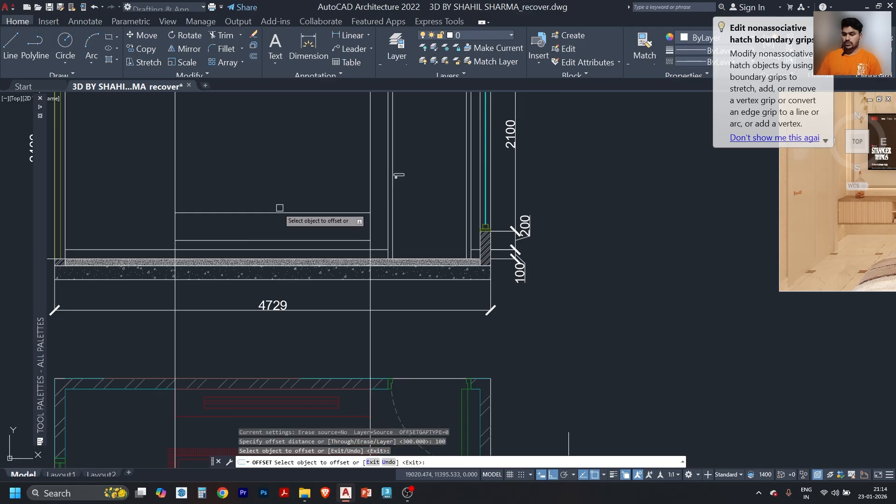
pyautogui.click(279, 213)
pyautogui.press('Escape')
# Delete the two vertical projection lines that run from the plan through the ends of the cabinet lines.
pyautogui.scroll(2, 406, 177)
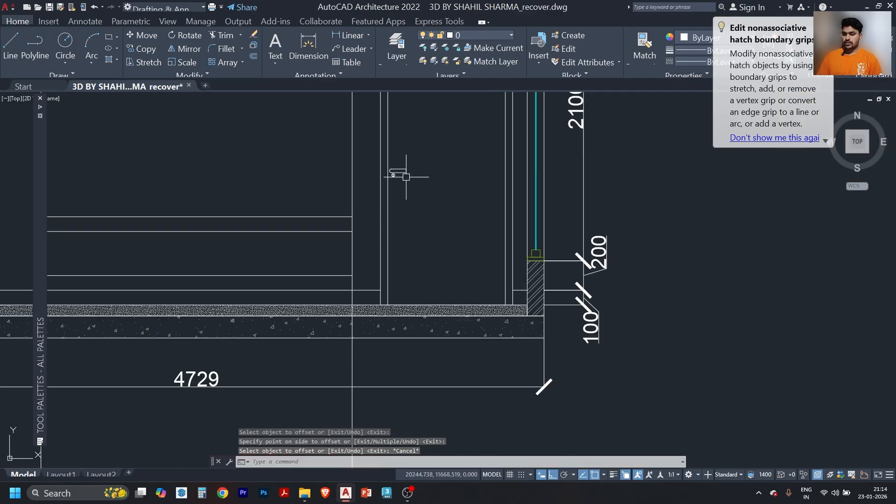
pyautogui.click(368, 182)
pyautogui.moveTo(225, 177); pyautogui.dragTo(441, 203, button='middle')
pyautogui.click(141, 202)
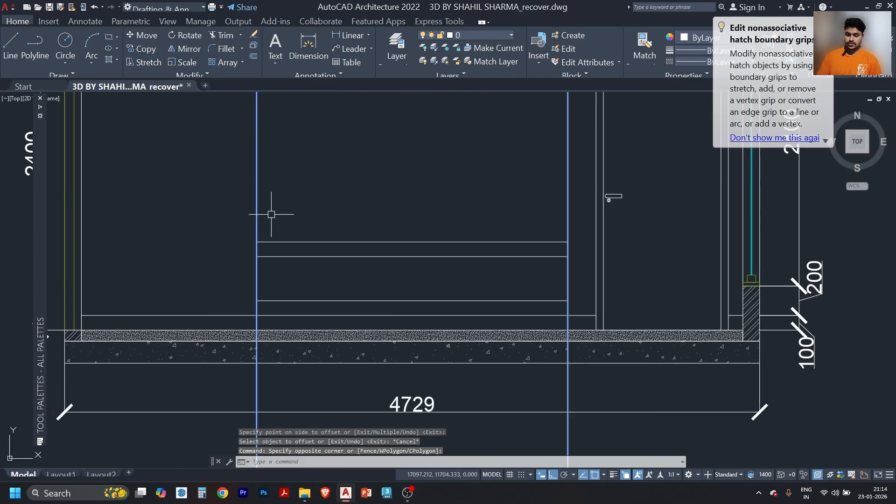
pyautogui.press('Delete')
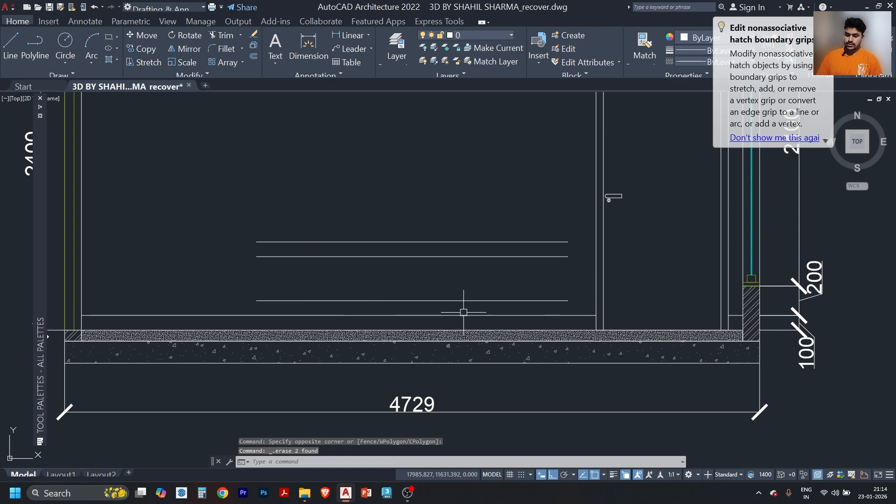
# Close both ends of the cabinet body with vertical polylines between the lower two horizontal lines.
pyautogui.write('pl')
pyautogui.press('space')
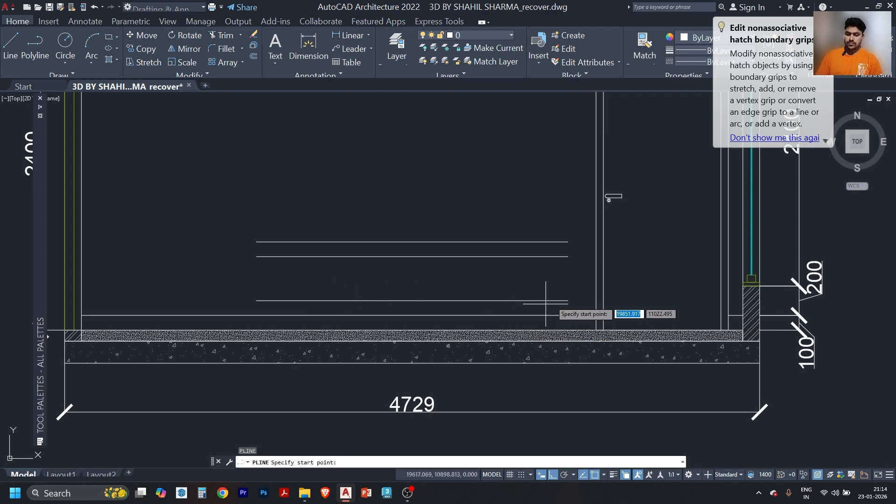
pyautogui.click(568, 300)
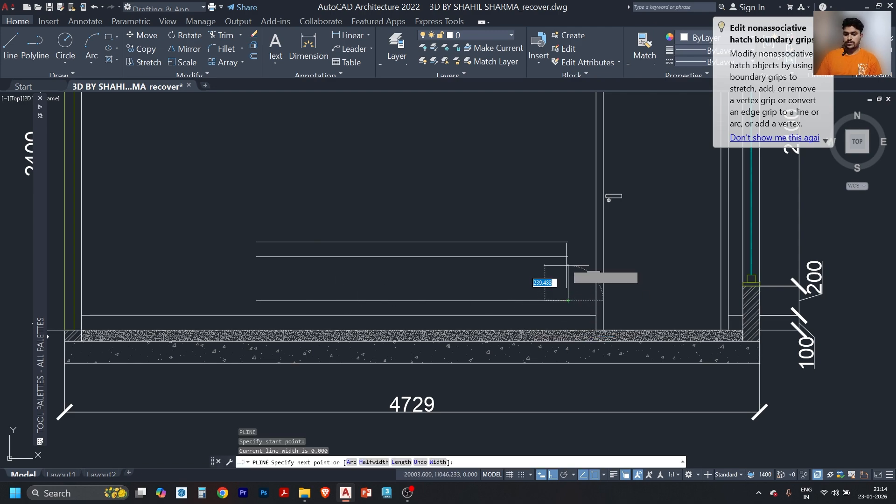
pyautogui.click(568, 257)
pyautogui.press('space')
pyautogui.press('space')
pyautogui.click(257, 257)
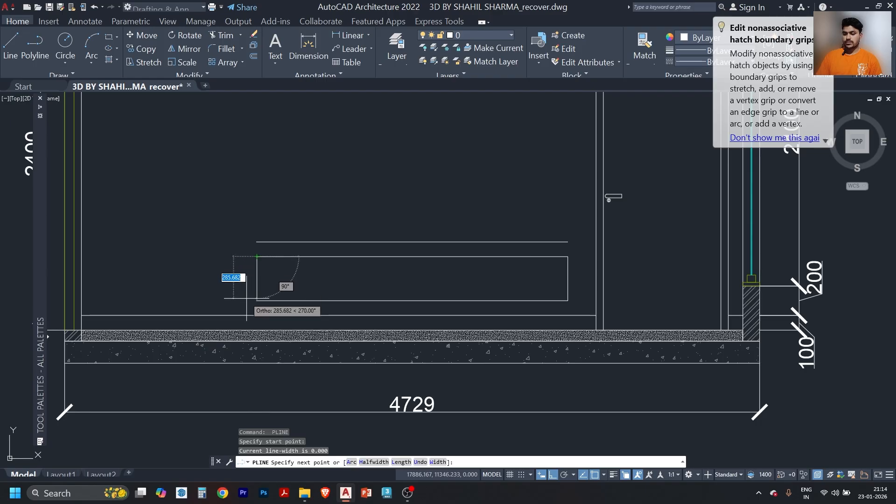
pyautogui.click(247, 299)
pyautogui.press('space')
# Join the four lines of the cabinet outline into one closed rectangle, leaving out the separate line above it.
pyautogui.scroll(-2, 508, 277)
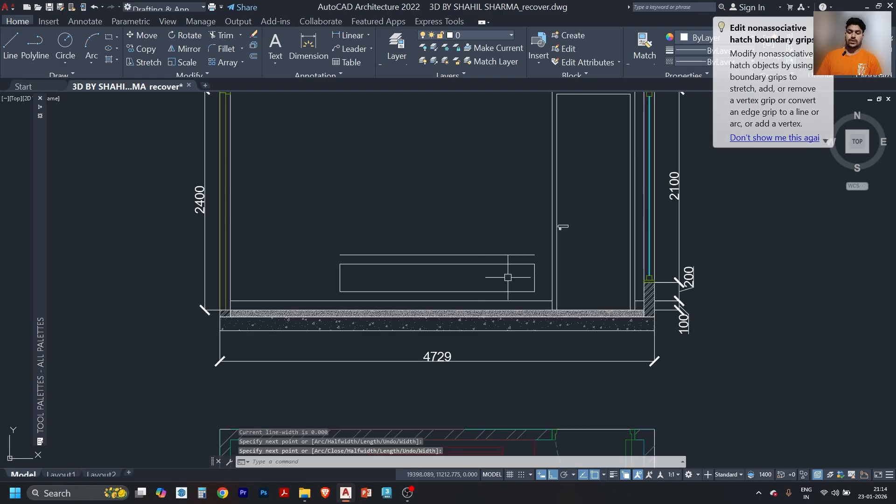
pyautogui.scroll(2, 513, 277)
pyautogui.scroll(-5, 281, 259)
pyautogui.scroll(2, 709, 266)
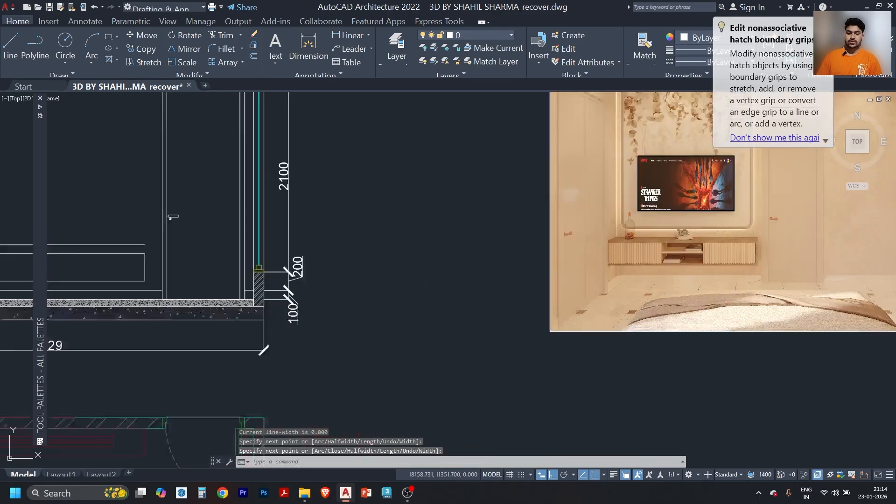
pyautogui.scroll(4, 746, 259)
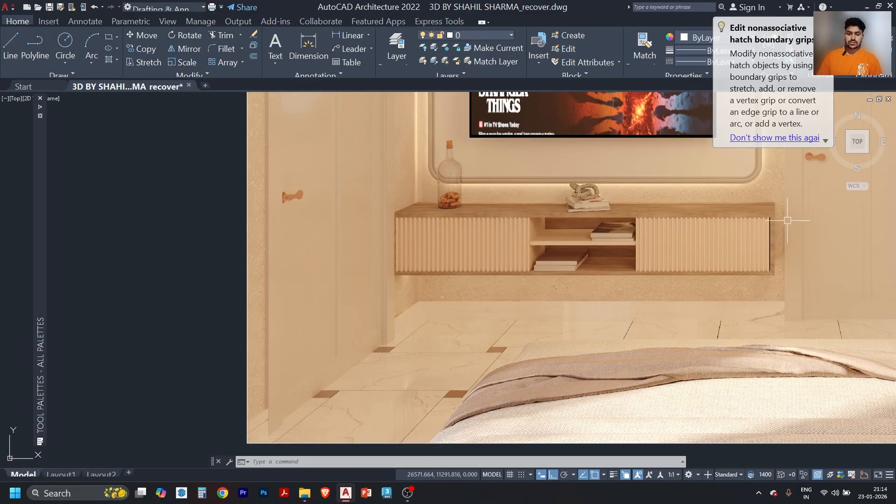
pyautogui.scroll(-4, 756, 226)
pyautogui.scroll(5, 603, 219)
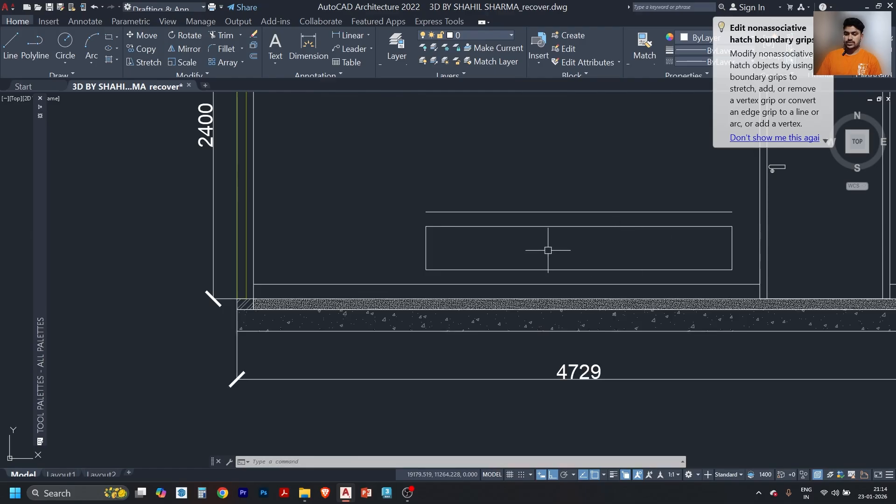
pyautogui.scroll(2, 548, 250)
pyautogui.click(846, 208)
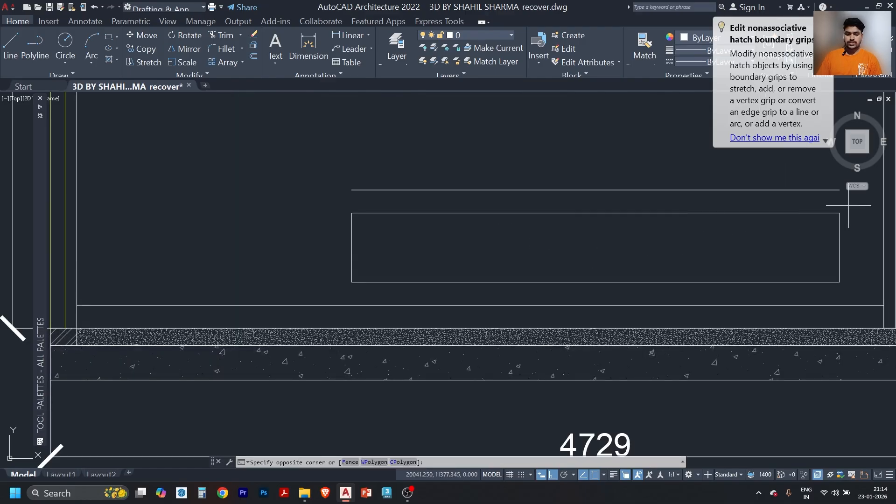
pyautogui.click(362, 300)
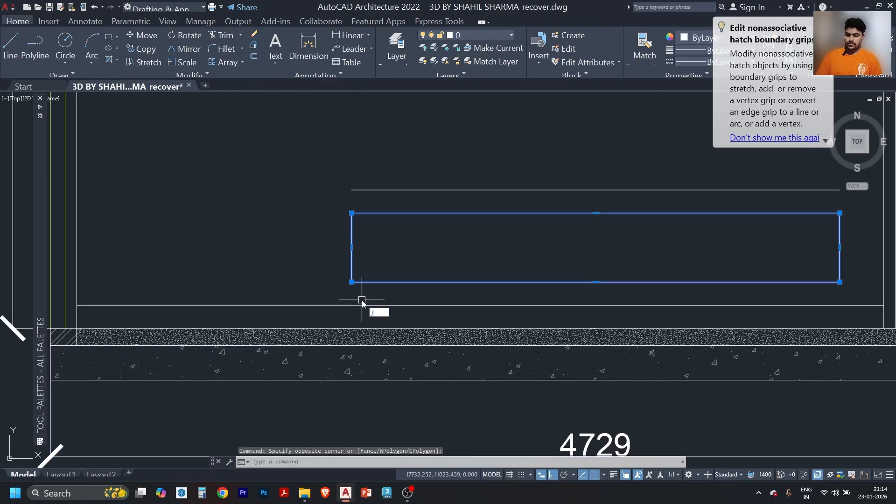
pyautogui.write('j')
pyautogui.press('Return')
# Offset the cabinet rectangle inward by 25 to form the panel thickness.
pyautogui.write('o')
pyautogui.press('Return')
pyautogui.write('25')
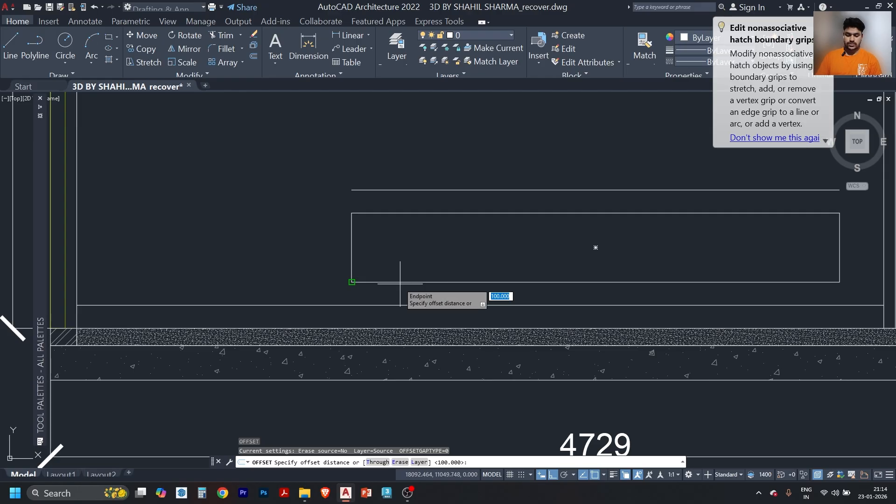
pyautogui.press('Return')
pyautogui.click(400, 283)
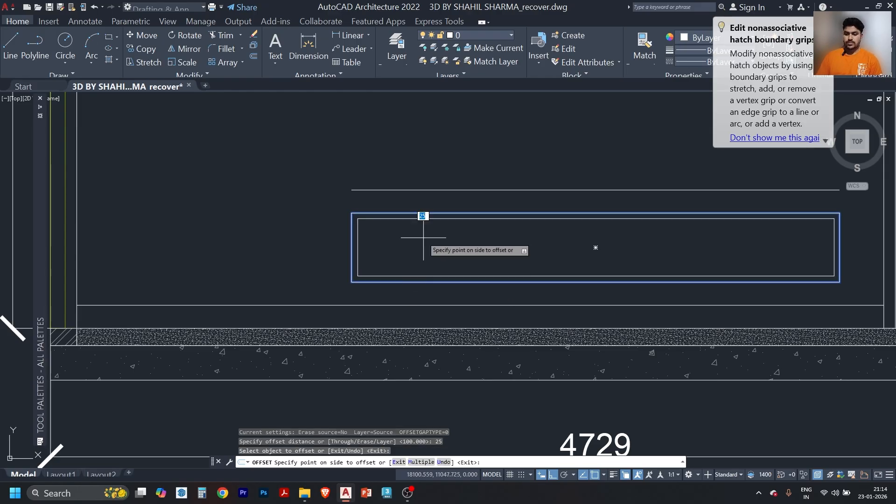
pyautogui.click(422, 241)
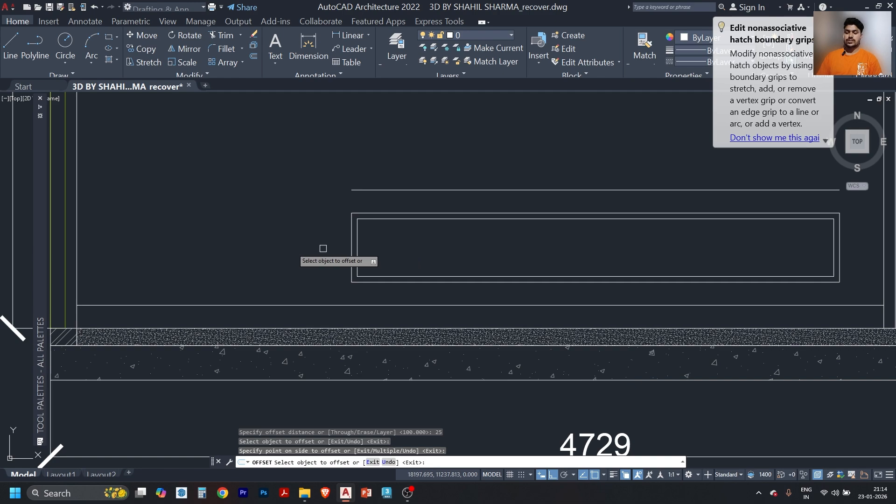
# Examine how the floating TV cabinet in the reference image is divided into fluted fronts and open shelves.
pyautogui.scroll(-6, 280, 252)
pyautogui.scroll(2, 779, 243)
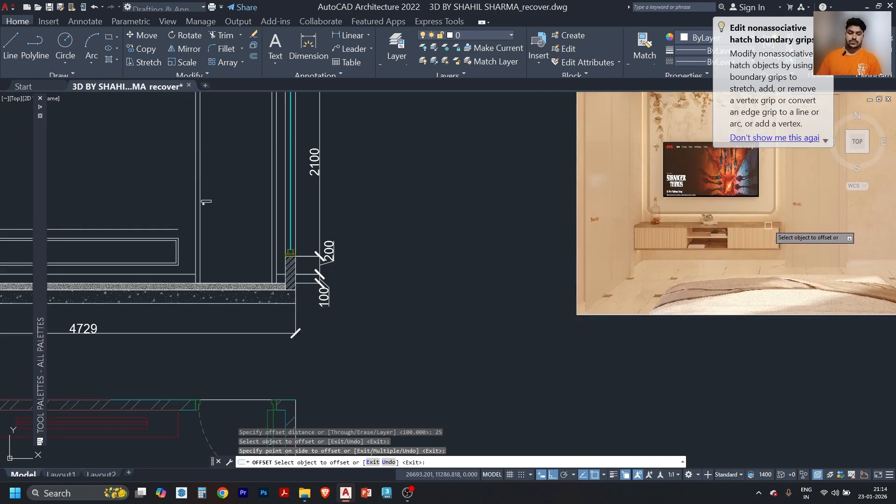
pyautogui.scroll(-4, 455, 275)
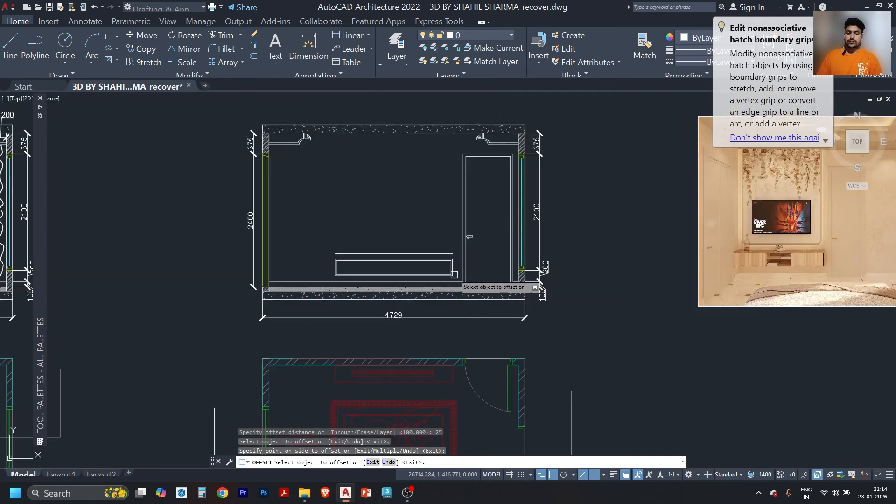
pyautogui.scroll(4, 332, 287)
pyautogui.scroll(-1, 312, 280)
pyautogui.press('Escape')
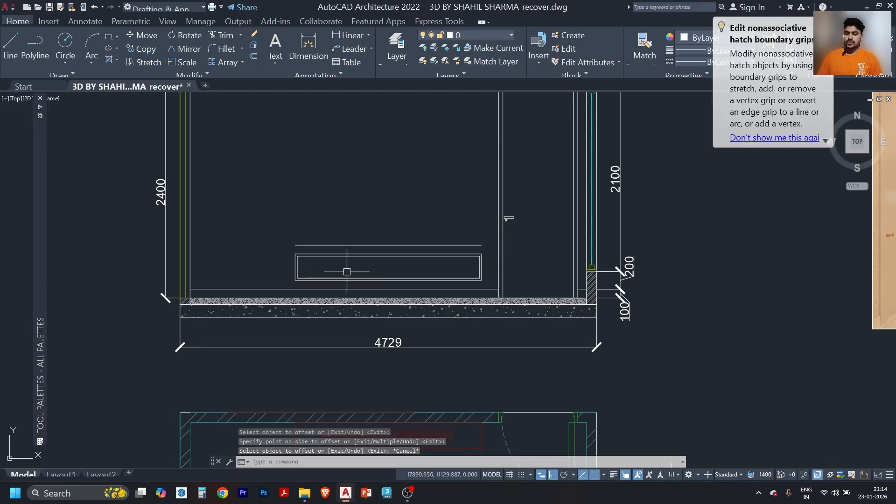
pyautogui.scroll(-3, 355, 264)
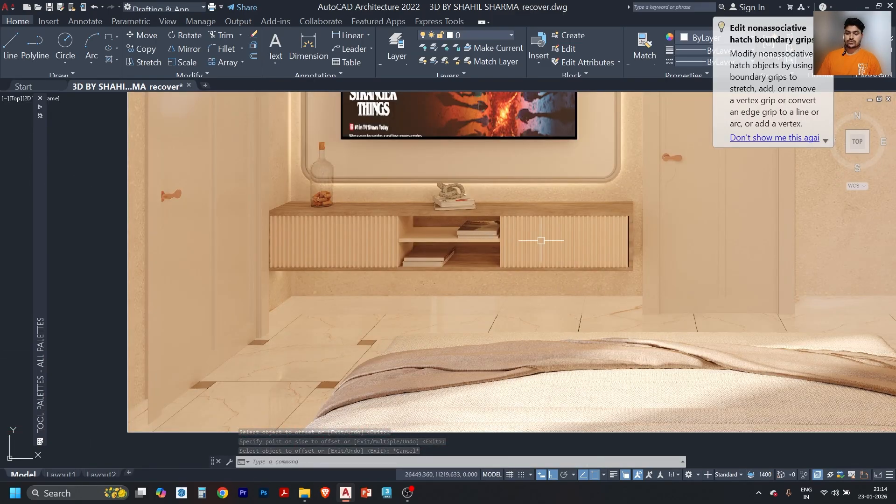
pyautogui.scroll(-2, 710, 240)
pyautogui.moveTo(156, 273); pyautogui.dragTo(645, 261, button='middle')
pyautogui.scroll(2, 427, 254)
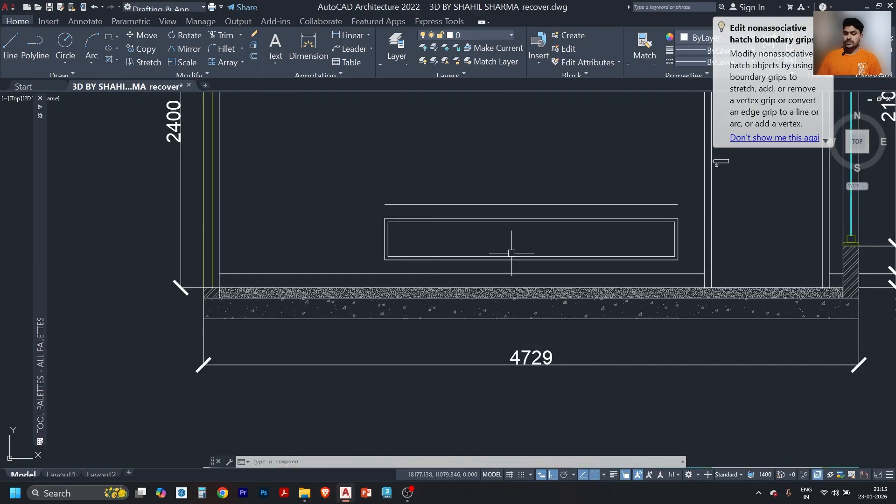
# Draw a horizontal polyline across the inner cabinet rectangle between the midpoints of its short sides.
pyautogui.write('pl')
pyautogui.press('Return')
pyautogui.click(388, 238)
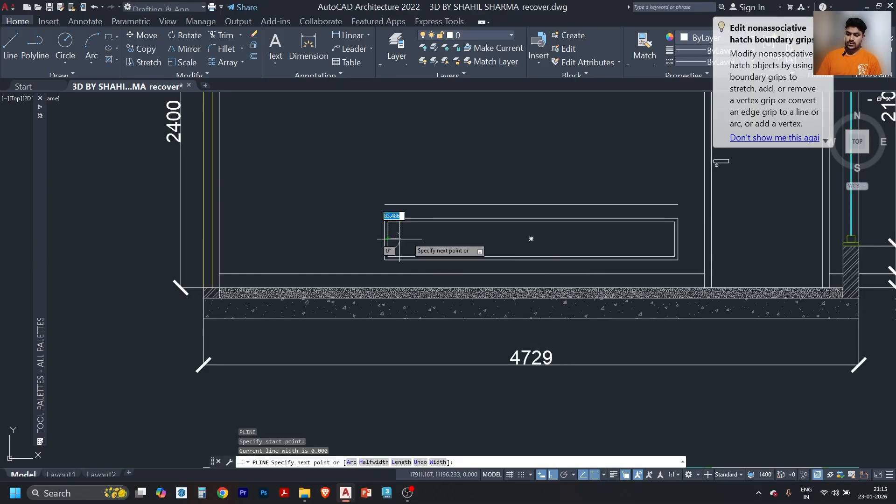
pyautogui.click(675, 238)
pyautogui.press('Escape')
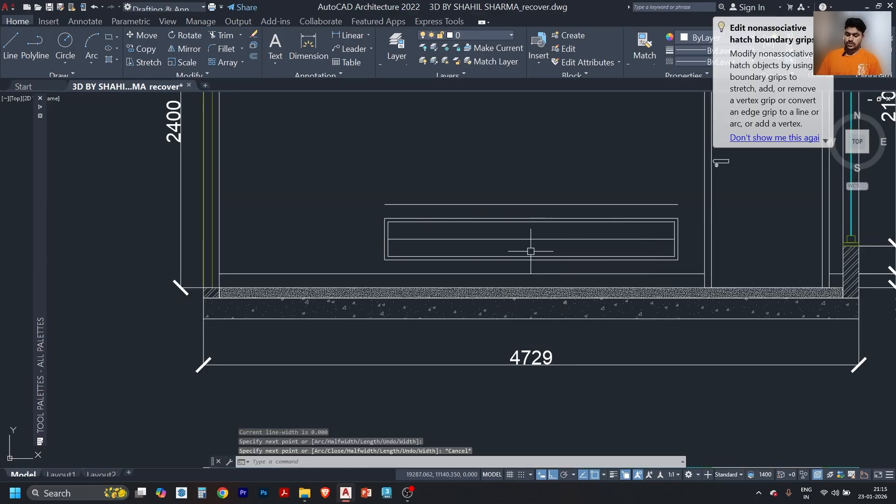
# Divide the cabinet's horizontal centre line into 3 equal segments.
pyautogui.write('div')
pyautogui.press('Return')
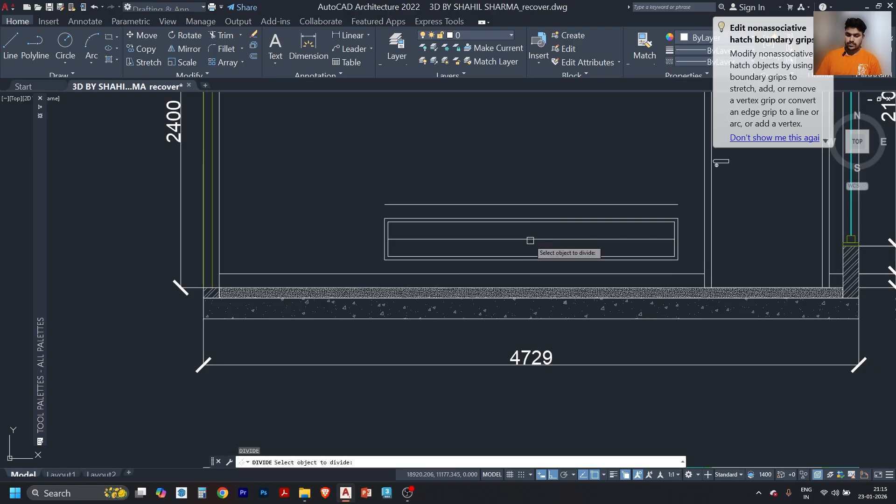
pyautogui.click(528, 239)
pyautogui.write('3')
pyautogui.press('Return')
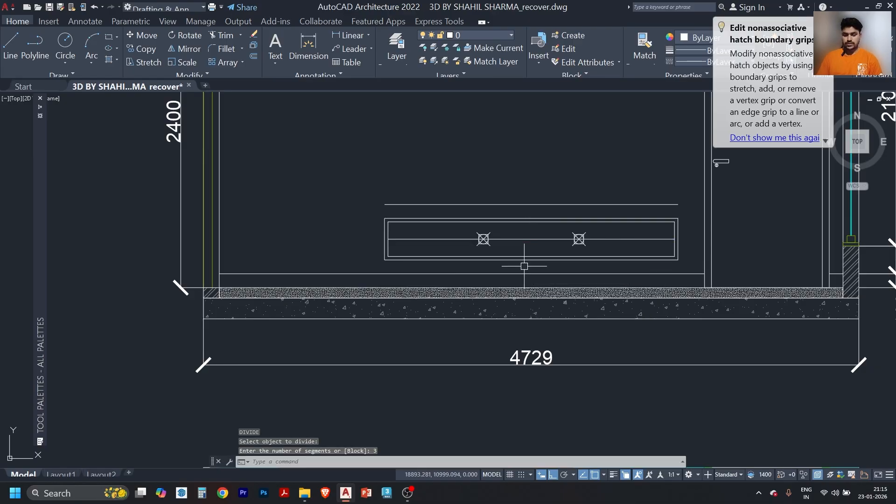
# Draw a vertical polyline through the first division point, from the upper to the lower edge of the inner cabinet rectangle.
pyautogui.write('pl')
pyautogui.press('Return')
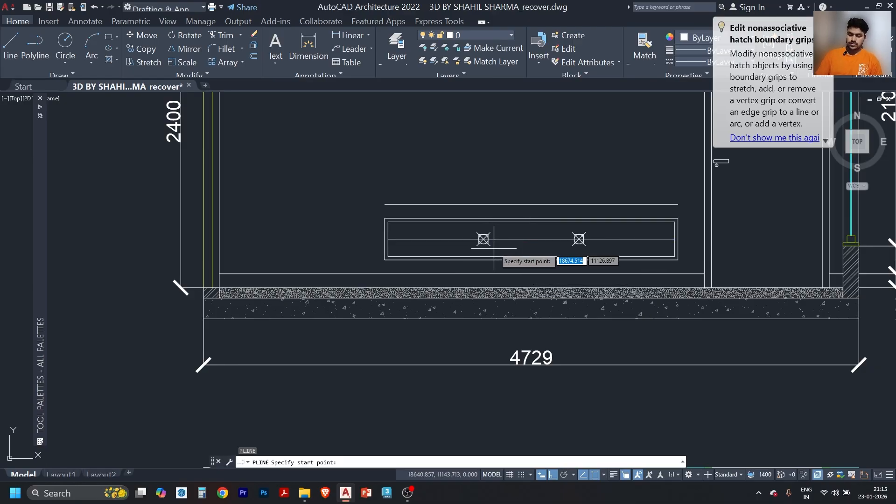
pyautogui.scroll(4, 499, 248)
pyautogui.click(463, 224)
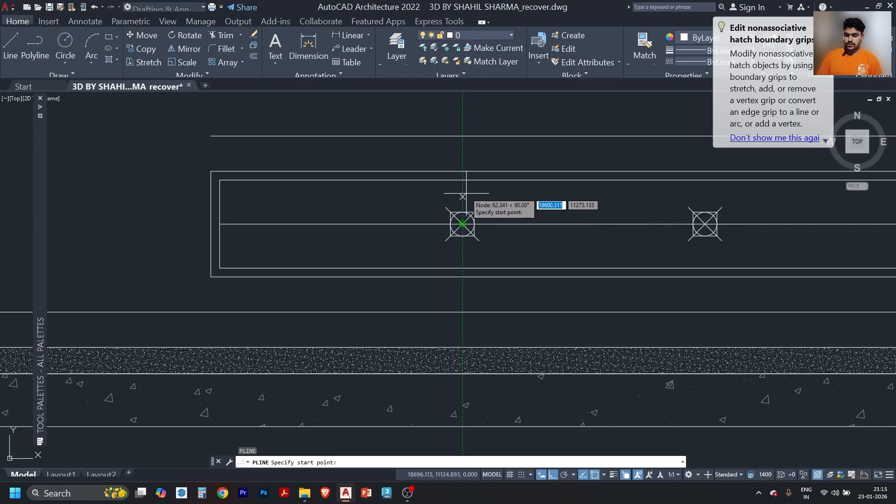
pyautogui.click(462, 268)
pyautogui.press('Escape')
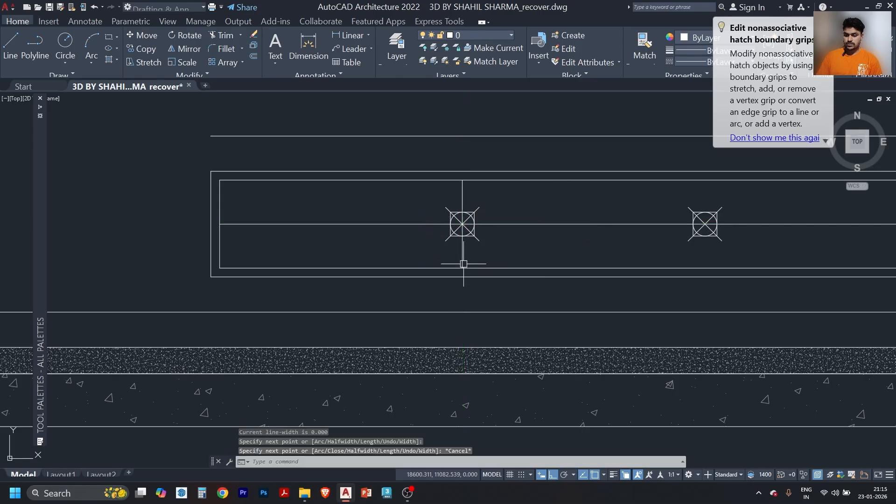
# Copy the vertical divider from its lower endpoint to the second division point on the inner rectangle's lower edge.
pyautogui.click(463, 262)
pyautogui.write('co')
pyautogui.press('Return')
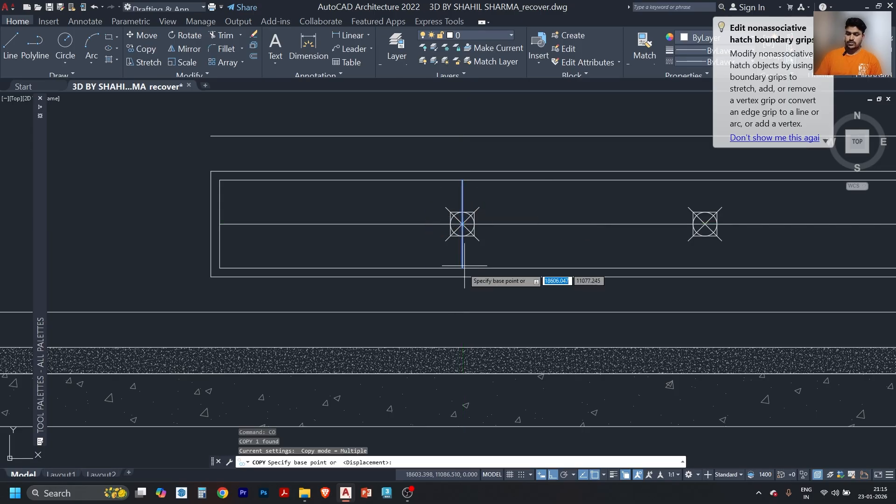
pyautogui.click(463, 268)
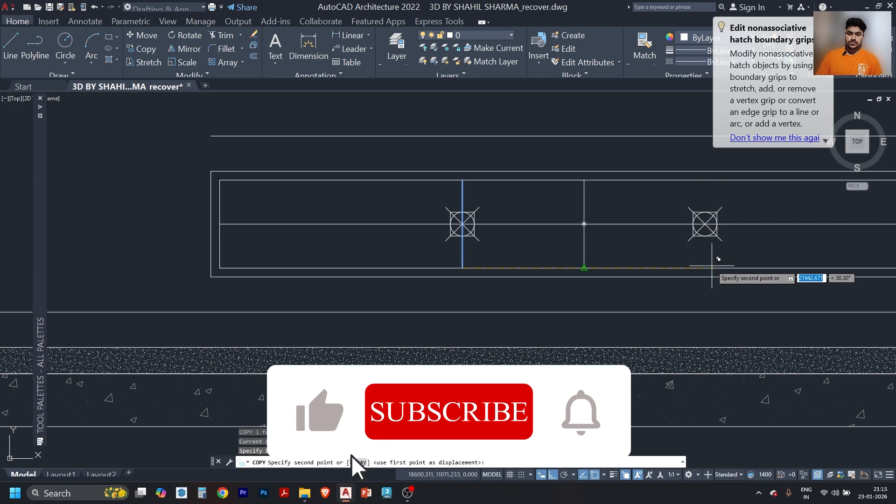
pyautogui.click(706, 268)
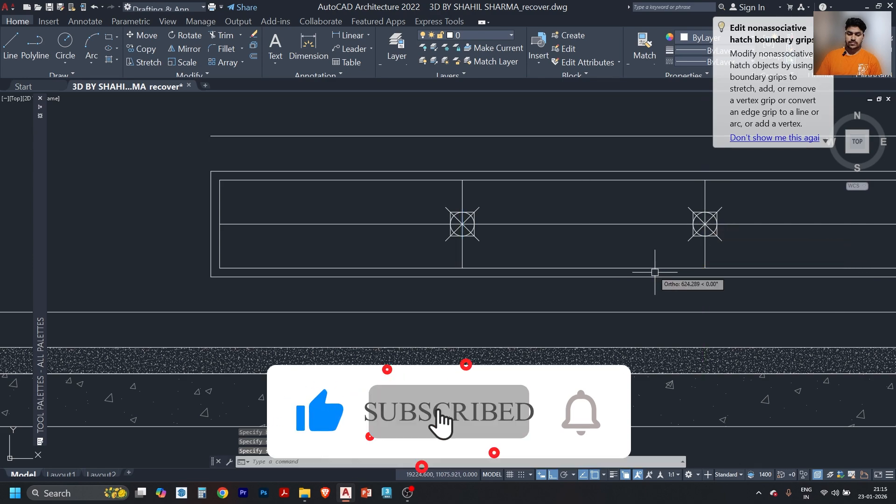
pyautogui.press('Escape')
# Delete the two division point markers and the horizontal centre line inside the cabinet.
pyautogui.click(412, 203)
pyautogui.click(800, 258)
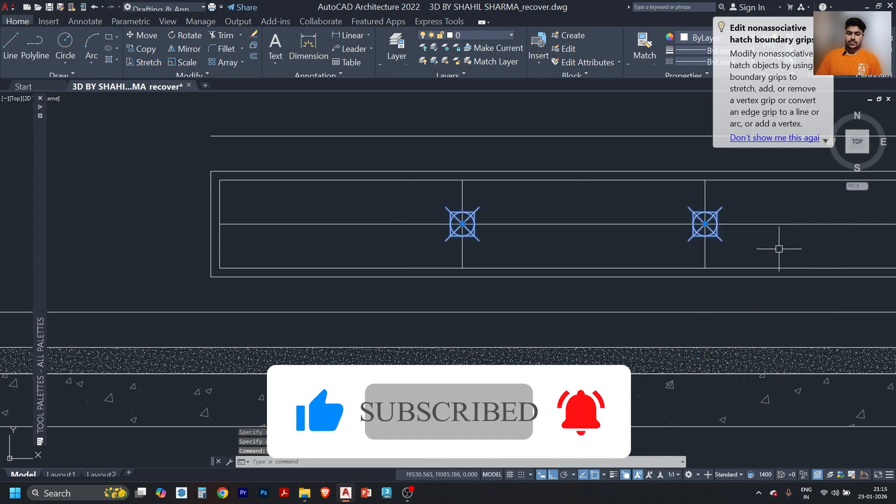
pyautogui.press('Delete')
pyautogui.click(762, 224)
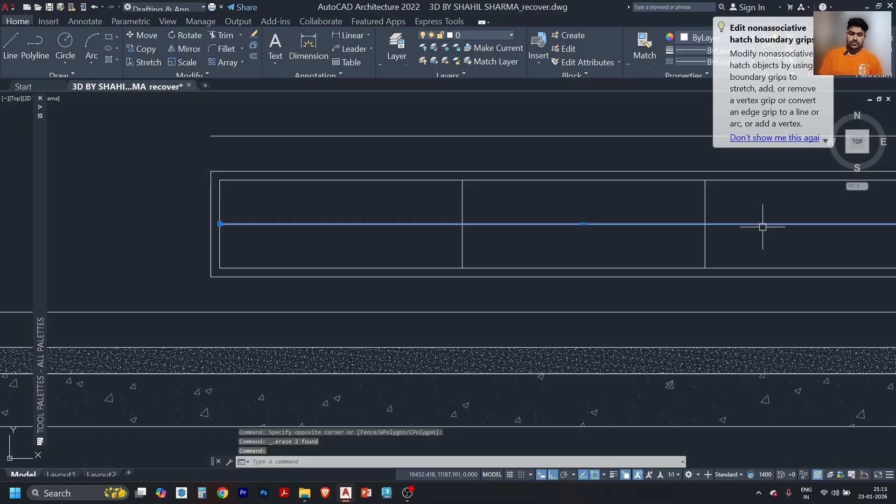
pyautogui.press('Delete')
# Hatch the cabinet's left compartment with the ANSI31 pattern at a scale of 5.
pyautogui.scroll(-3, 514, 238)
pyautogui.scroll(1, 395, 226)
pyautogui.moveTo(395, 226)
pyautogui.mouseDown(button='middle')
pyautogui.moveTo(441, 230)
pyautogui.moveTo(419, 230)
pyautogui.mouseUp(button='middle')
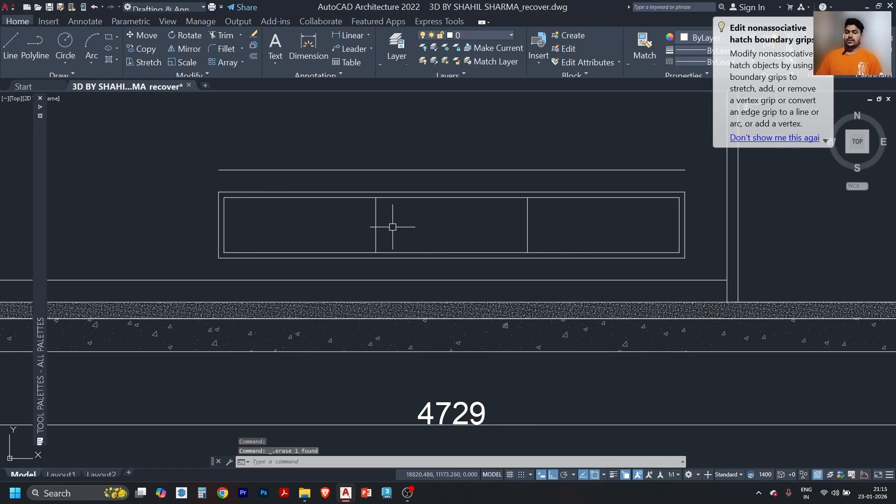
pyautogui.scroll(-8, 320, 238)
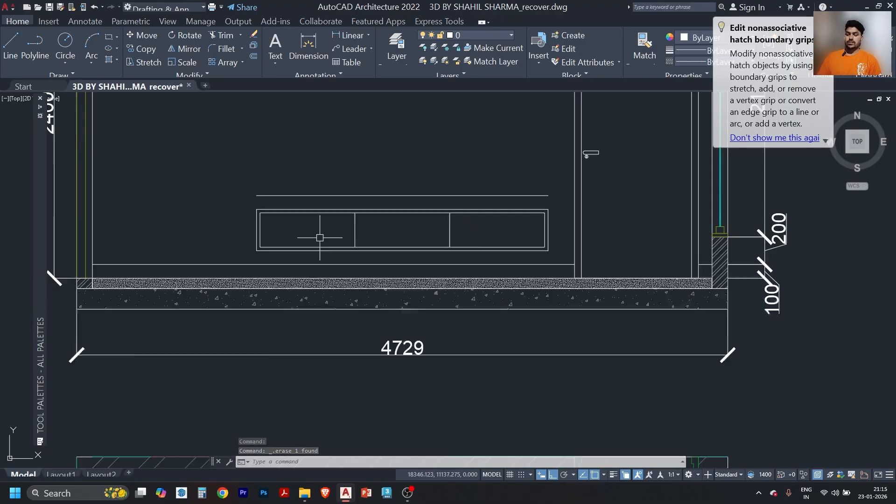
pyautogui.scroll(5, 286, 235)
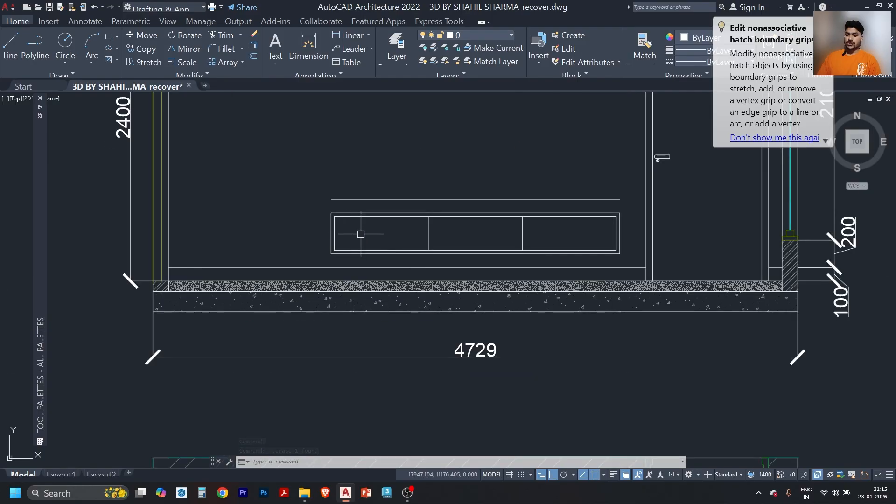
pyautogui.scroll(3, 359, 240)
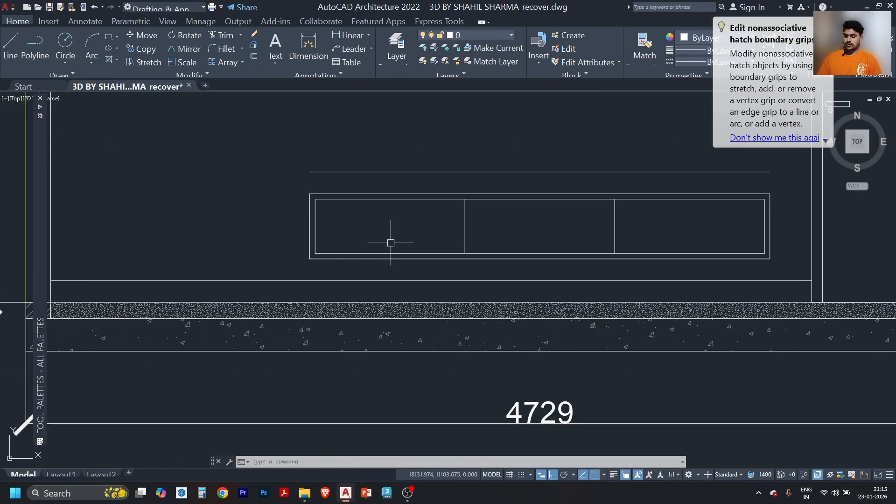
pyautogui.write('h')
pyautogui.press('Return')
pyautogui.click(415, 238)
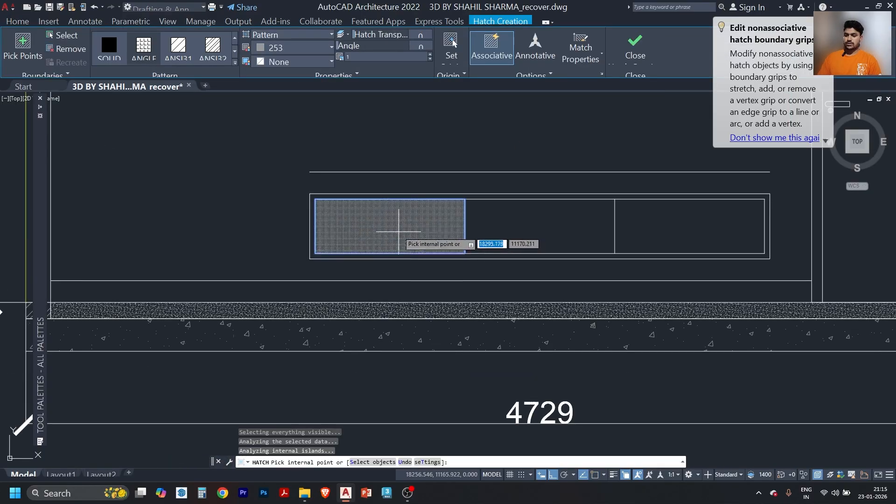
pyautogui.click(186, 63)
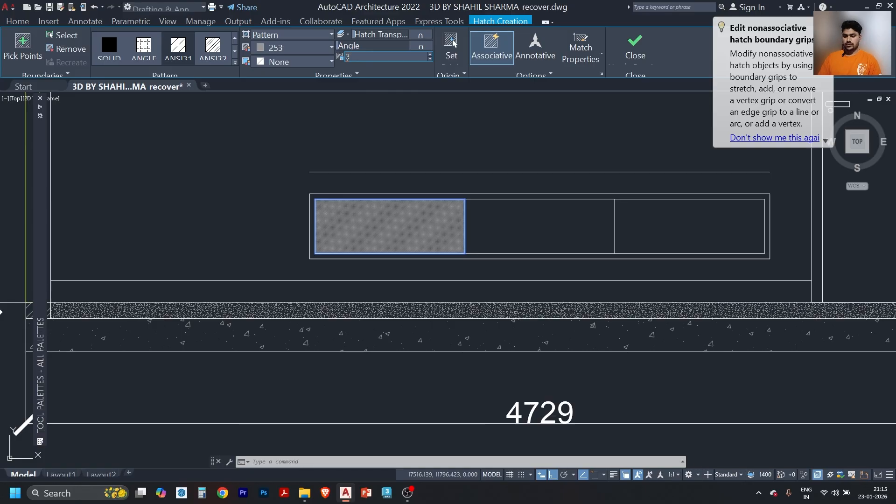
pyautogui.press('Return')
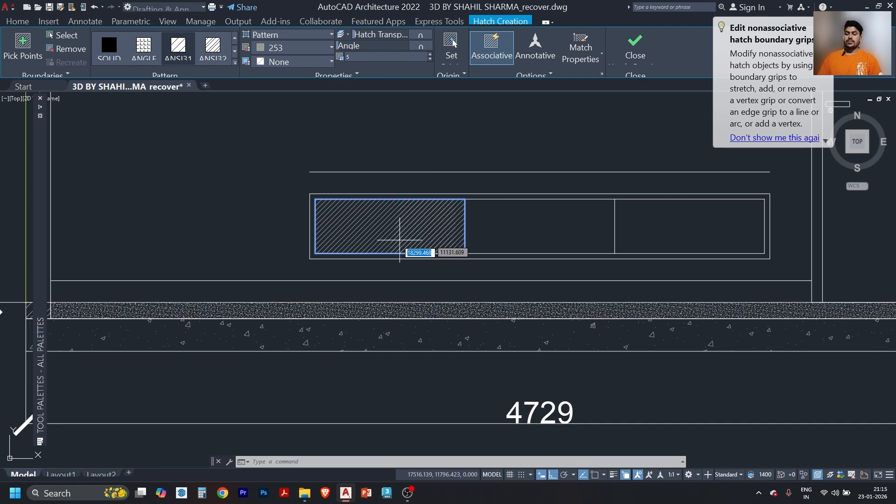
pyautogui.press('Escape')
# Set the angle of the left compartment's hatch to 45 to represent vertical fluting as in the reference image.
pyautogui.scroll(-4, 372, 229)
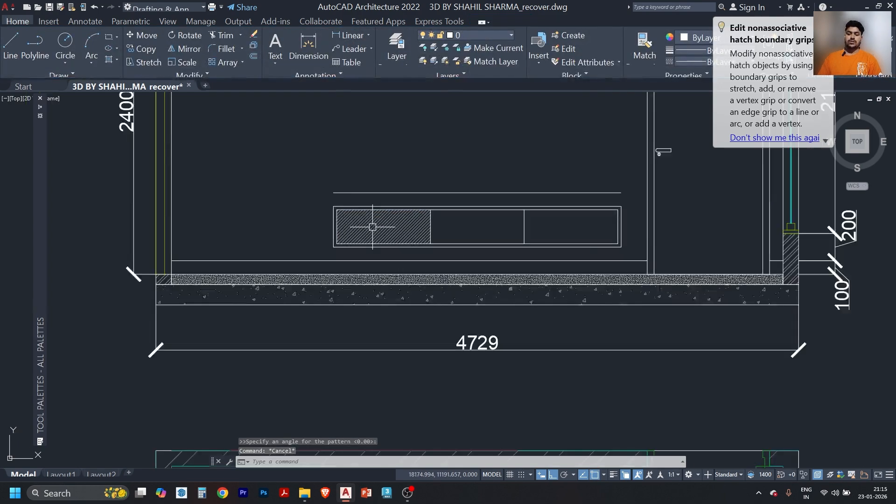
pyautogui.scroll(-3, 593, 254)
pyautogui.scroll(5, 650, 240)
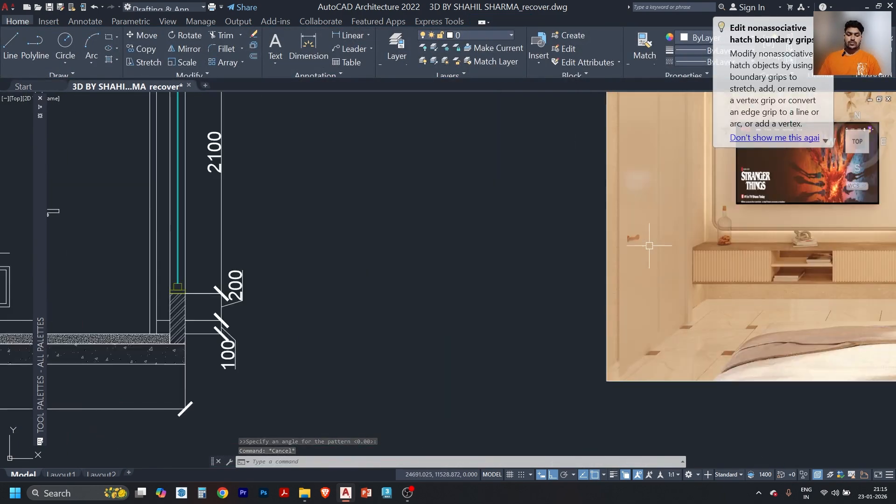
pyautogui.scroll(-4, 779, 278)
pyautogui.scroll(5, 374, 280)
pyautogui.click(411, 294)
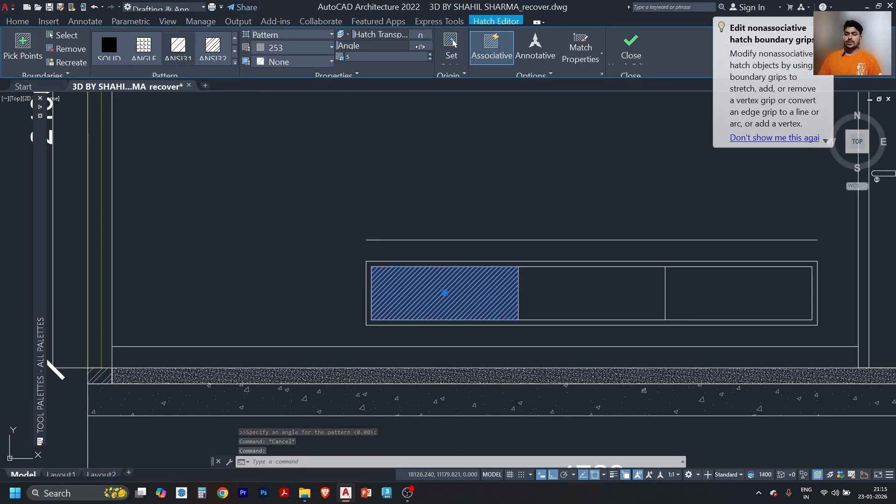
pyautogui.press('Return')
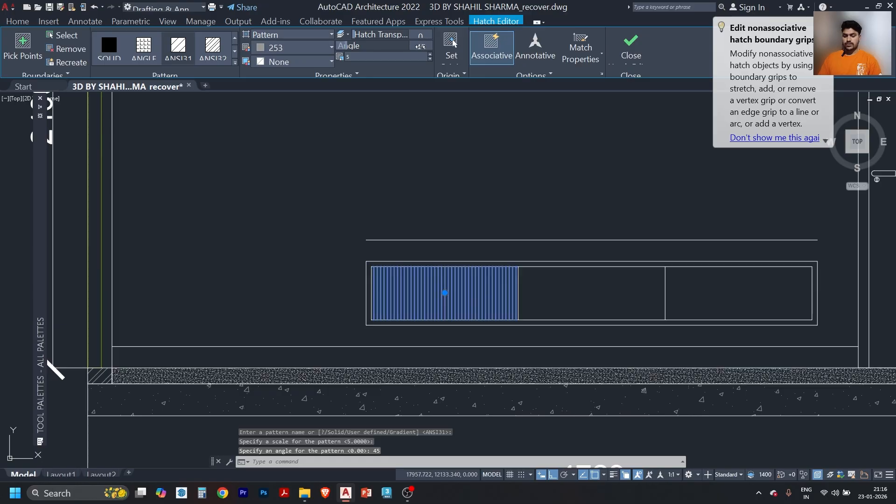
pyautogui.scroll(2, 427, 281)
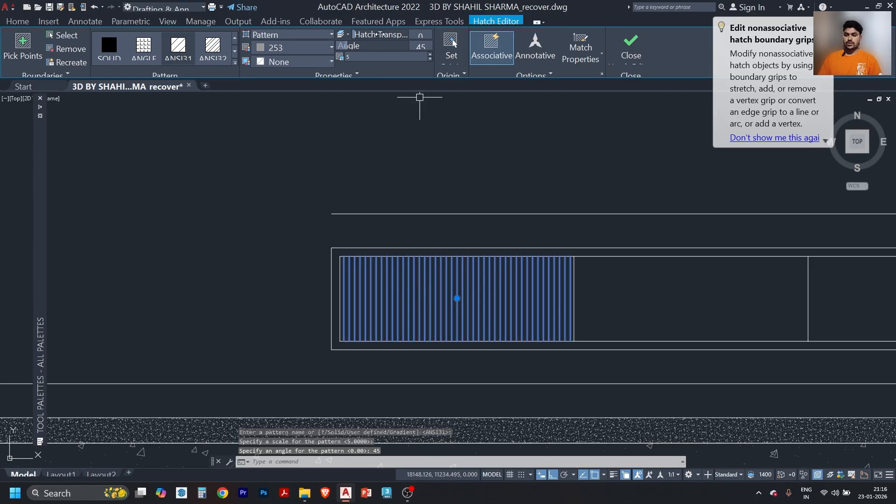
# Try the left compartment's hatch at angle 0, restore the angle to 45 and close the hatch editor.
pyautogui.write('0')
pyautogui.press('Return')
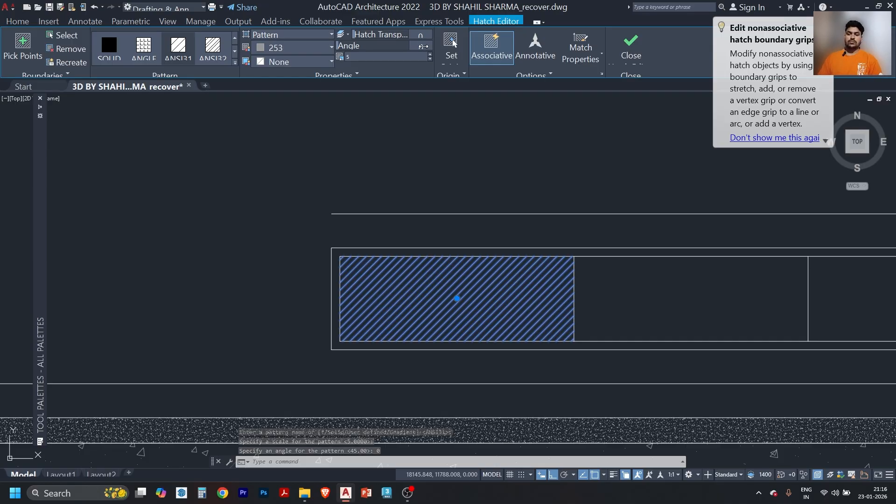
pyautogui.write('45')
pyautogui.press('Return')
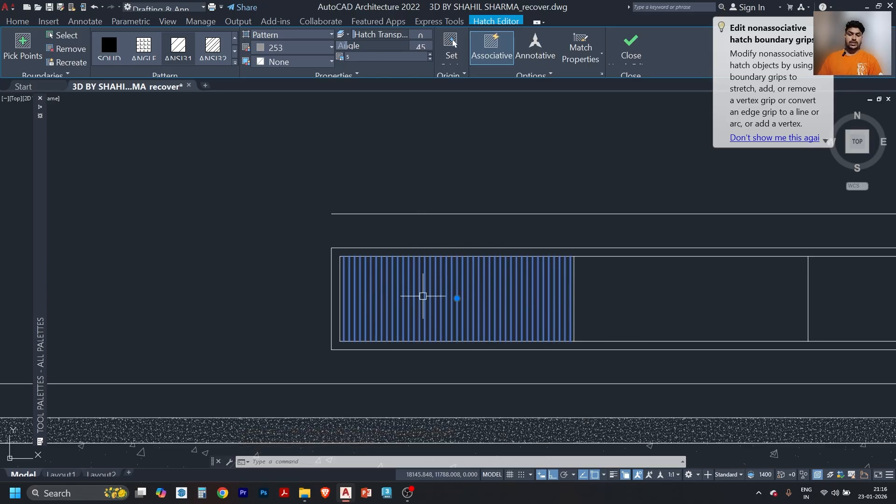
pyautogui.click(632, 52)
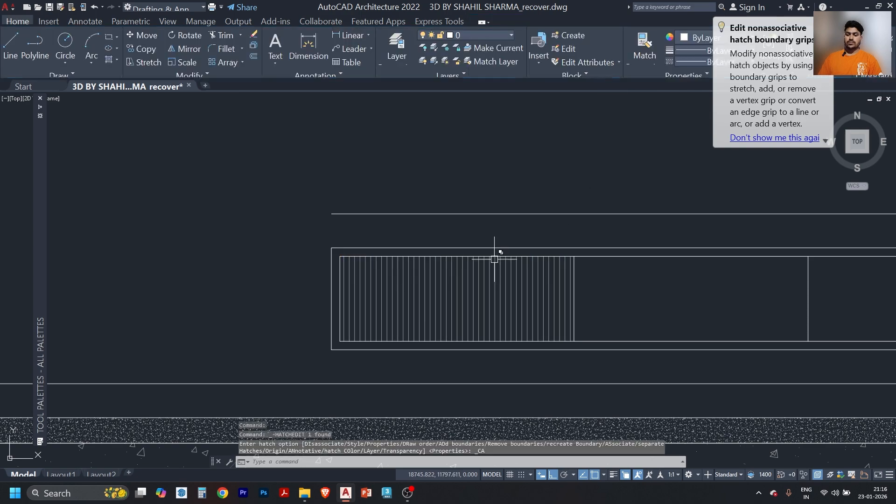
# Copy the fluted hatch from the left compartment's lower-left corner to the right compartment's lower-left corner.
pyautogui.click(421, 305)
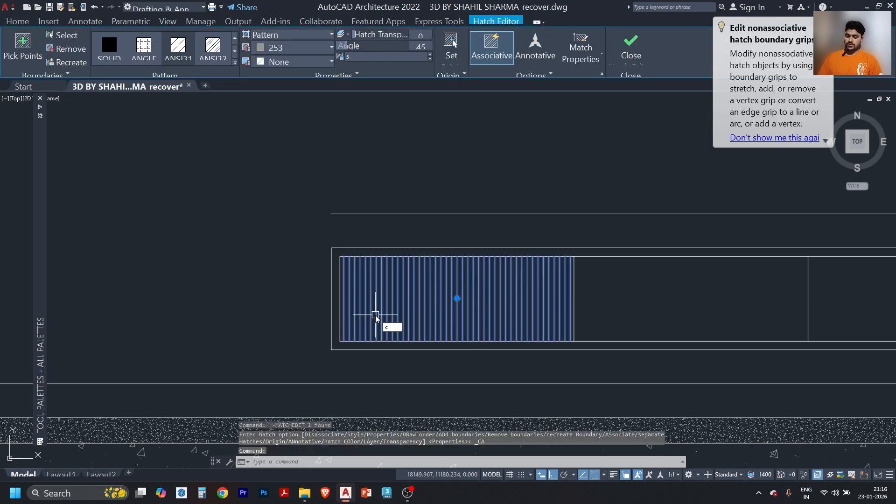
pyautogui.write('o')
pyautogui.press('Return')
pyautogui.click(341, 342)
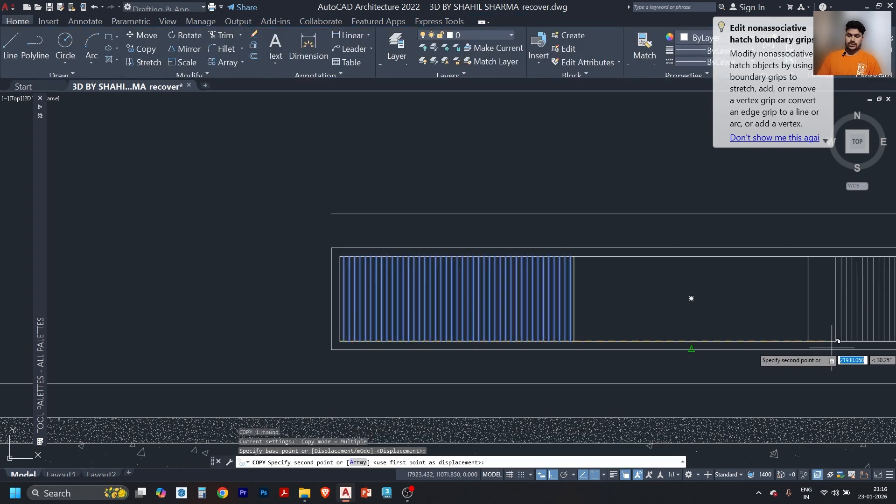
pyautogui.click(809, 341)
pyautogui.moveTo(716, 320); pyautogui.dragTo(478, 322, button='middle')
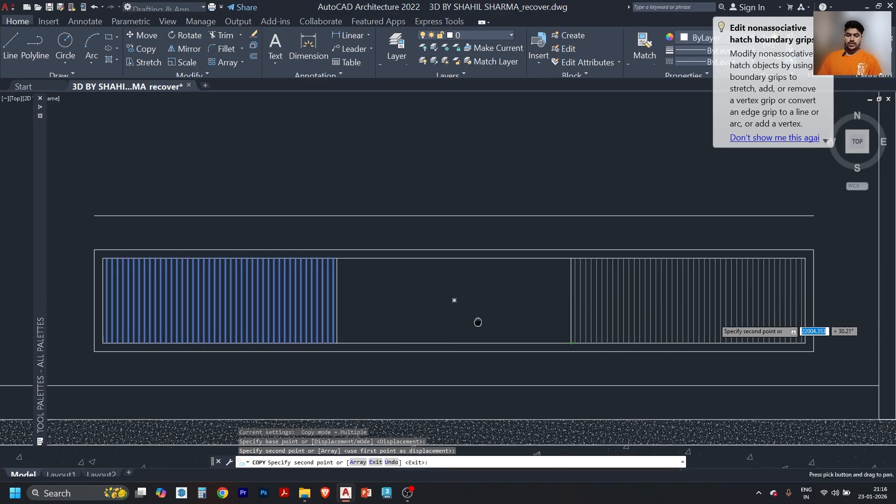
pyautogui.press('Escape')
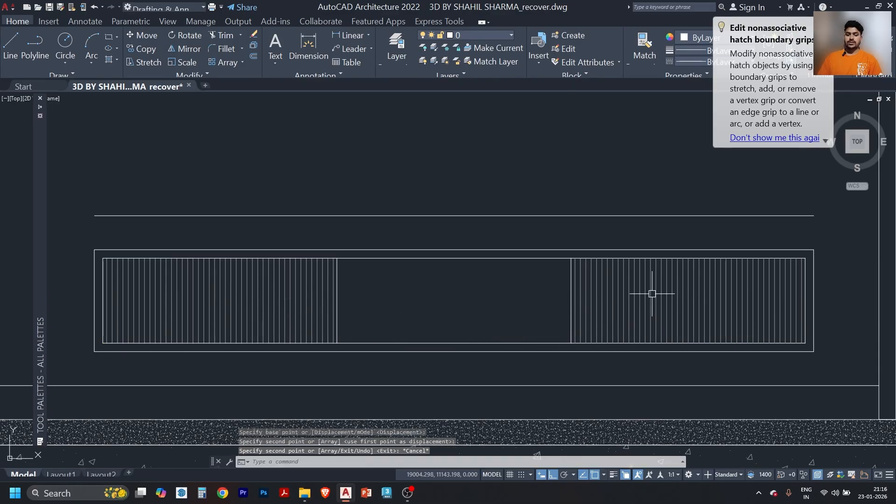
# Draw a horizontal shelf line across the cabinet's middle compartment between the midpoints of the two dividers.
pyautogui.scroll(-4, 299, 290)
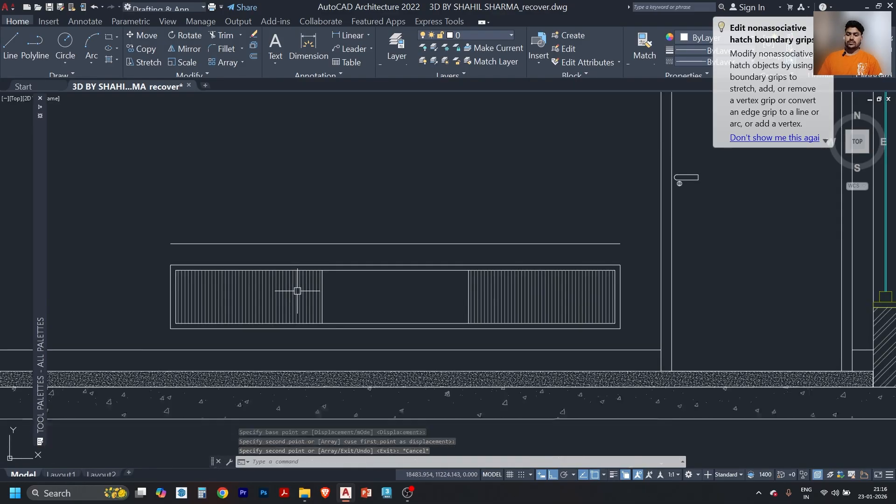
pyautogui.scroll(-2, 424, 283)
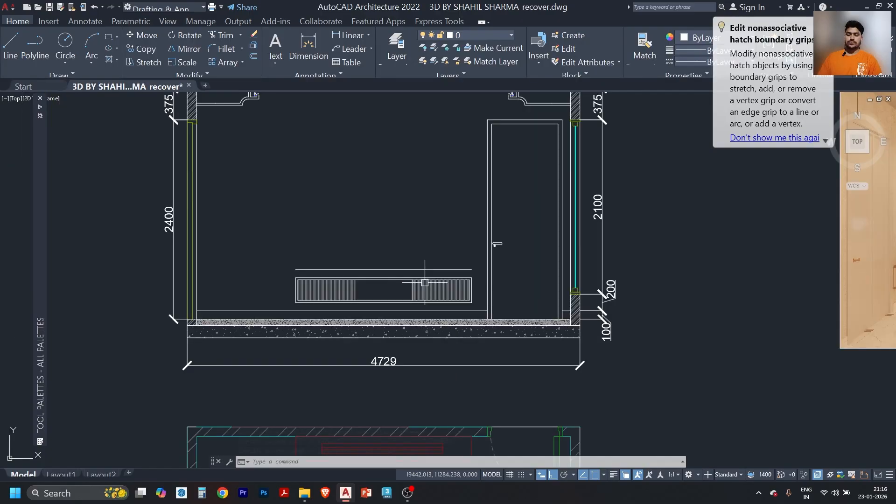
pyautogui.moveTo(609, 304); pyautogui.dragTo(470, 292, button='middle')
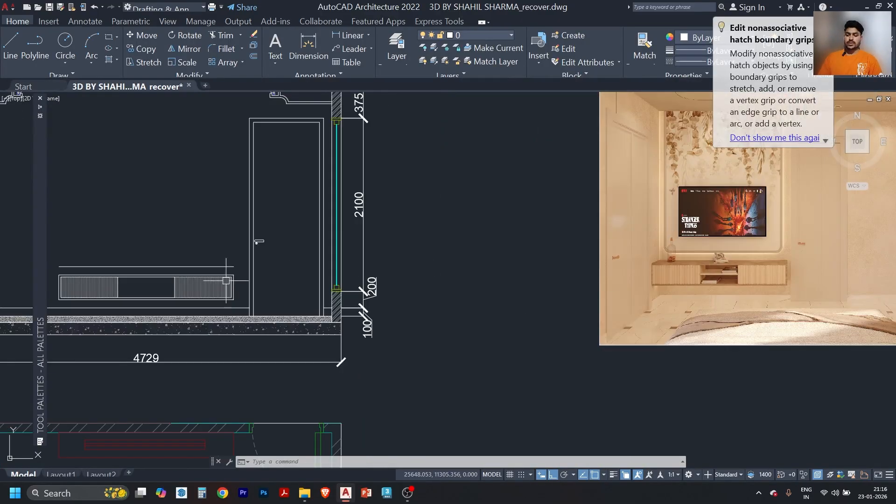
pyautogui.moveTo(254, 279); pyautogui.dragTo(635, 269, button='middle')
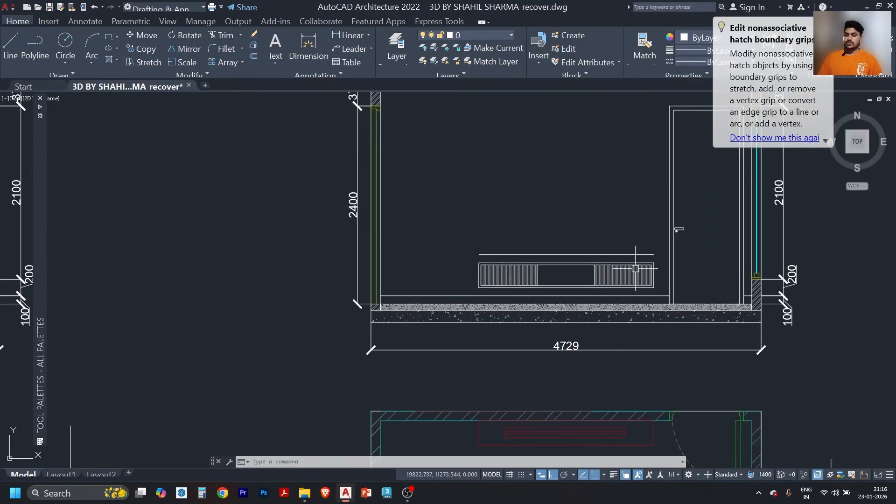
pyautogui.scroll(1, 635, 268)
pyautogui.scroll(6, 516, 270)
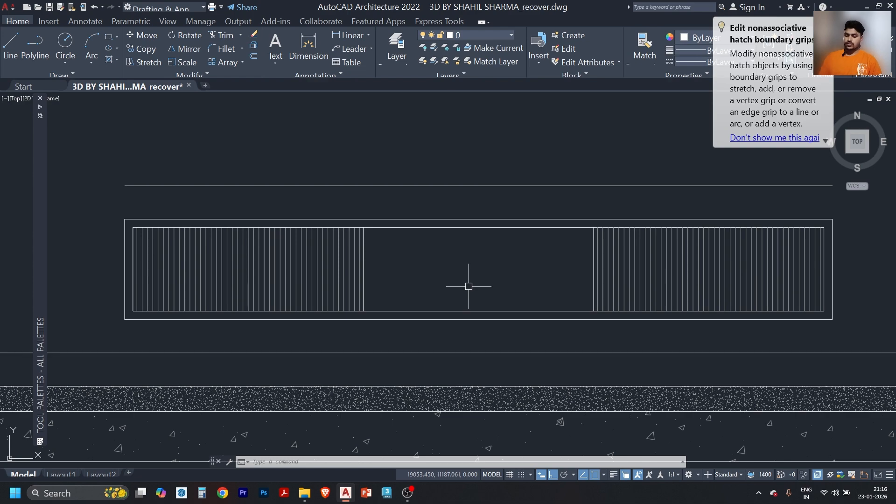
pyautogui.press('Return')
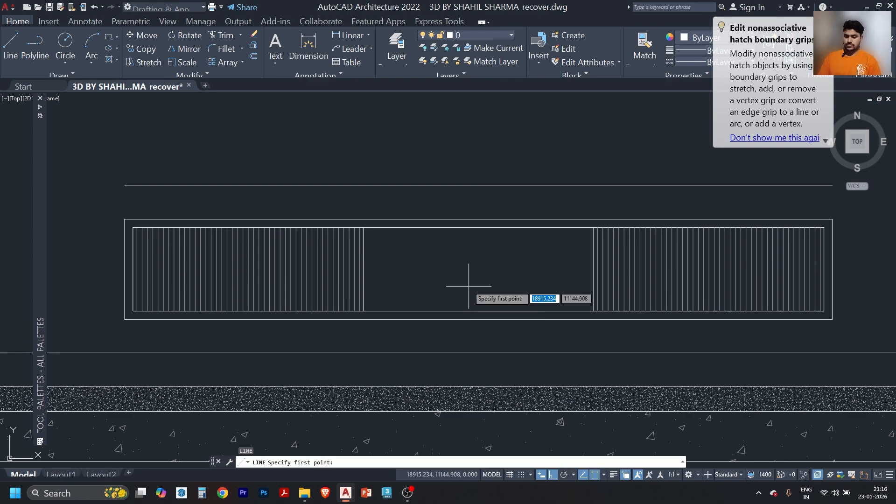
pyautogui.click(363, 269)
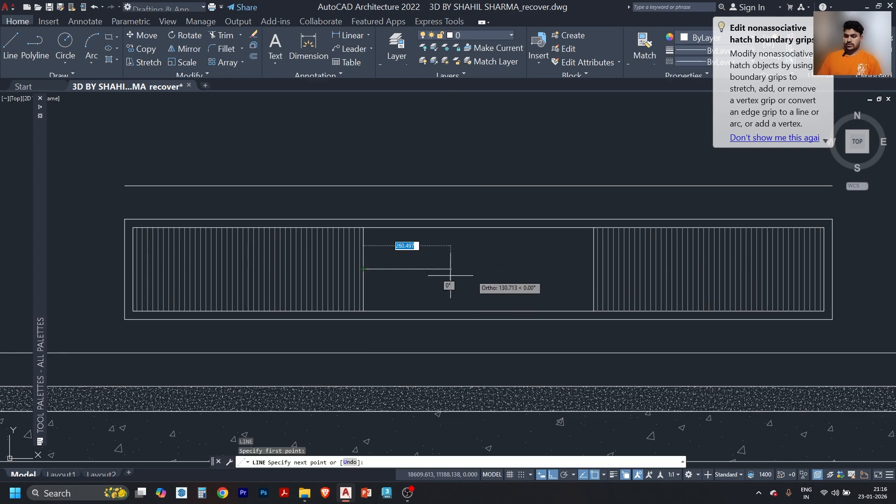
pyautogui.click(594, 269)
pyautogui.press('Escape')
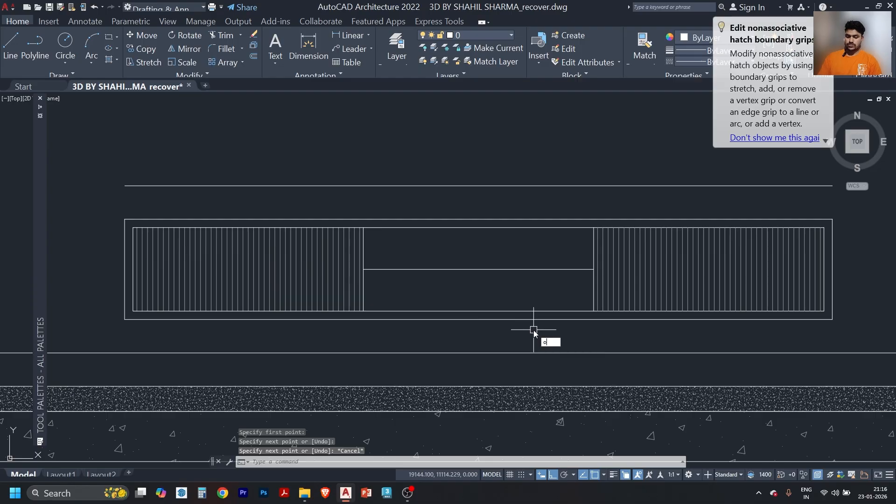
# Offset the middle compartment's shelf line downward by 20.
pyautogui.write('o')
pyautogui.press('Return')
pyautogui.press('Return')
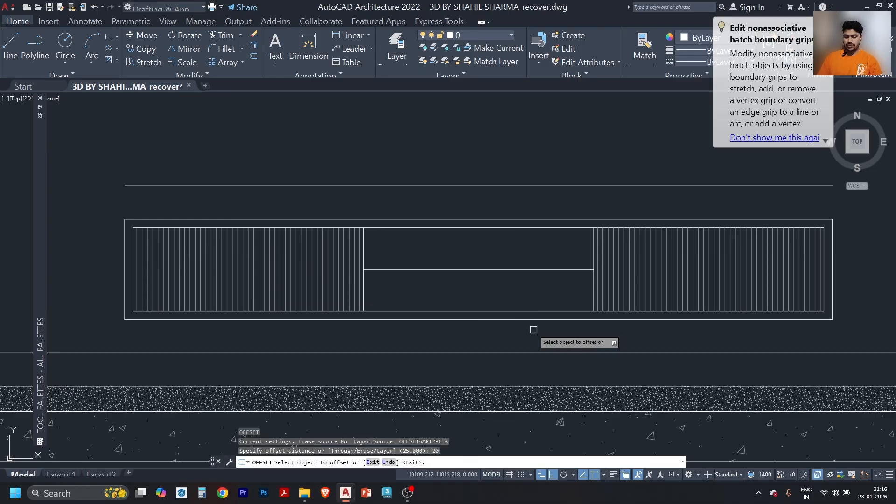
pyautogui.click(498, 269)
pyautogui.click(493, 291)
pyautogui.press('Escape')
# Move the middle compartment's two shelf lines vertically upward by 10.
pyautogui.click(500, 254)
pyautogui.click(483, 285)
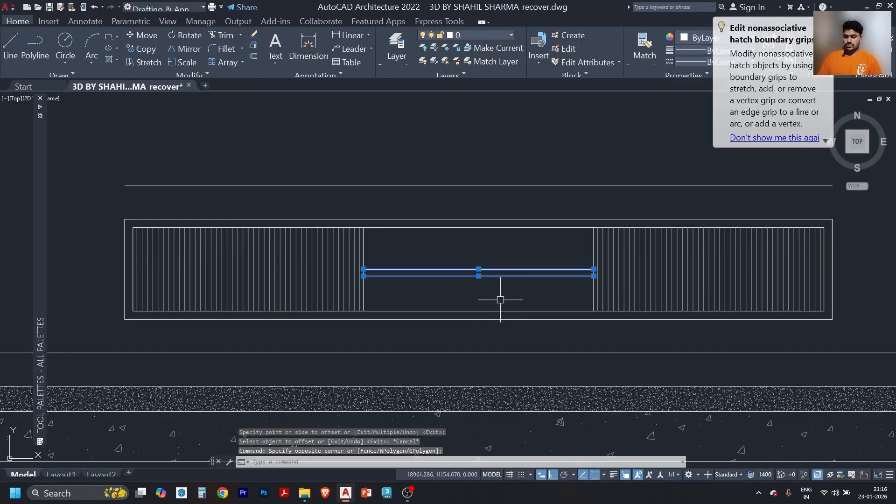
pyautogui.write('m')
pyautogui.press('Return')
pyautogui.click(500, 302)
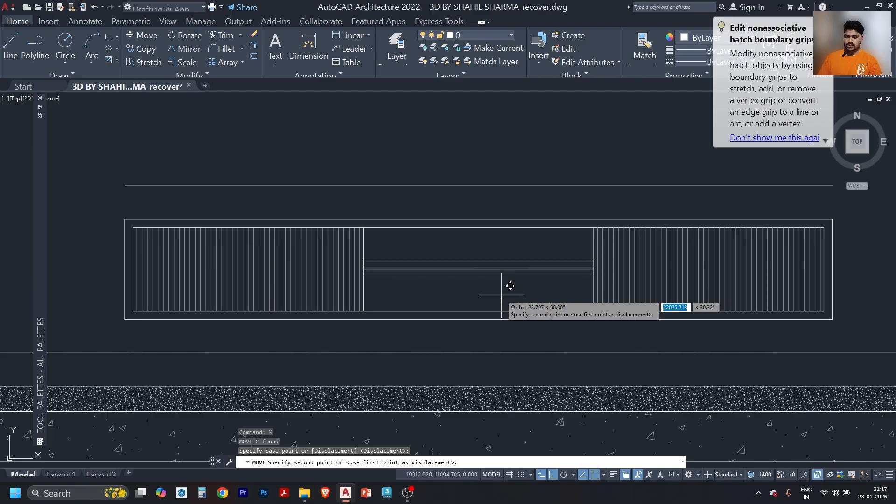
pyautogui.write('10')
pyautogui.press('Return')
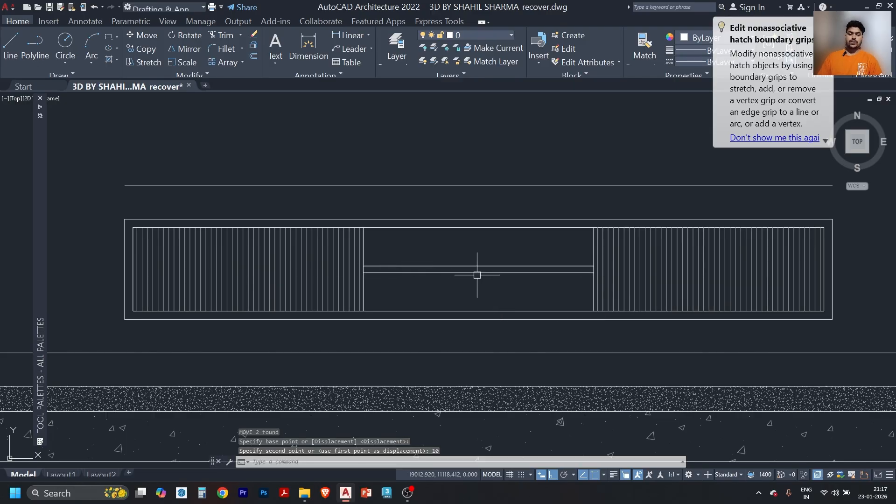
# Examine the TV wall's back panel and floating cabinet in the reference image against the elevation.
pyautogui.scroll(-5, 477, 275)
pyautogui.scroll(1, 454, 278)
pyautogui.scroll(-2, 370, 266)
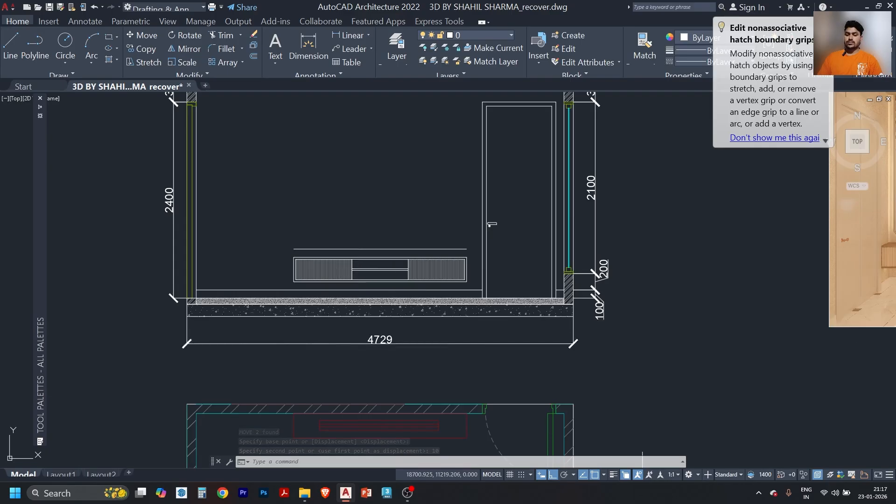
pyautogui.scroll(-2, 363, 269)
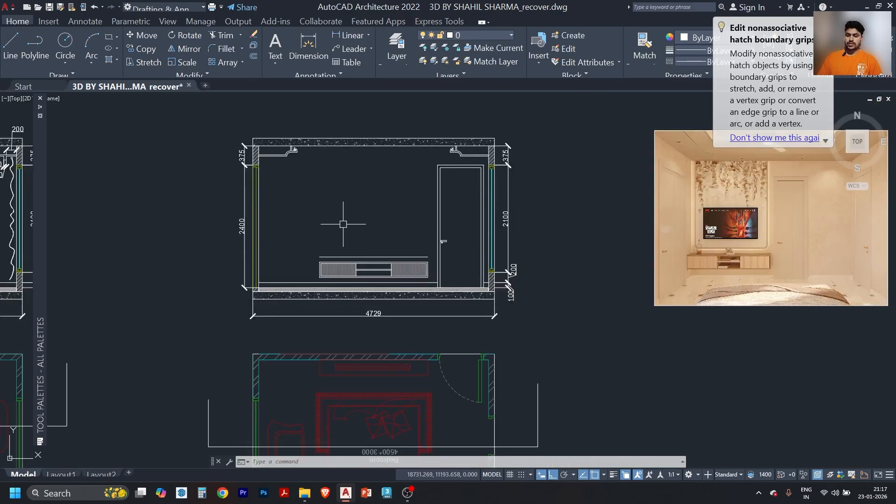
pyautogui.scroll(2, 381, 246)
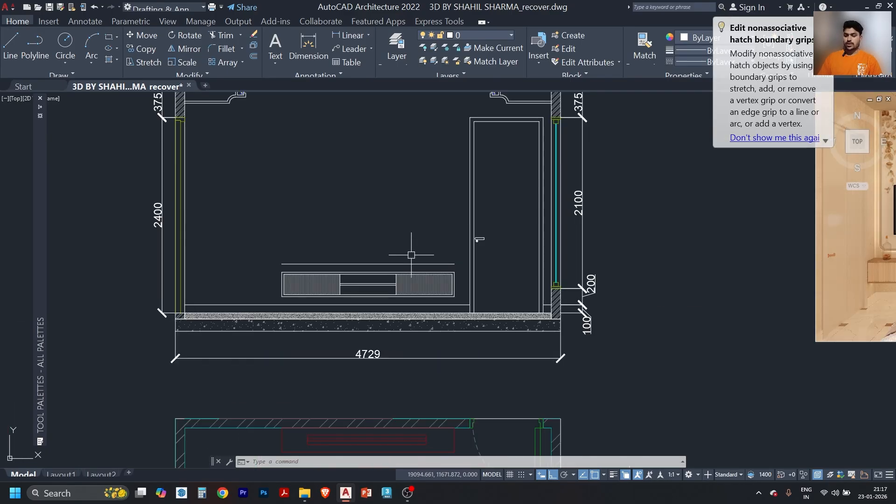
pyautogui.scroll(-2, 406, 261)
pyautogui.scroll(6, 713, 248)
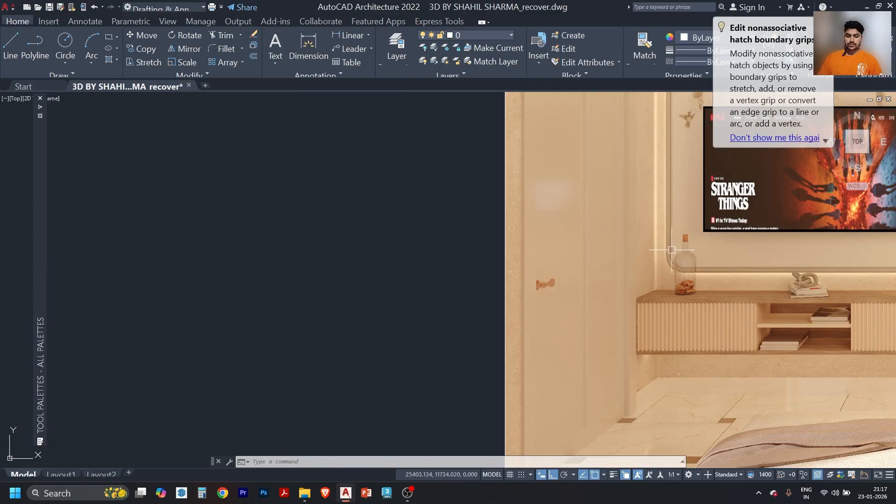
pyautogui.scroll(2, 671, 250)
pyautogui.scroll(-5, 727, 254)
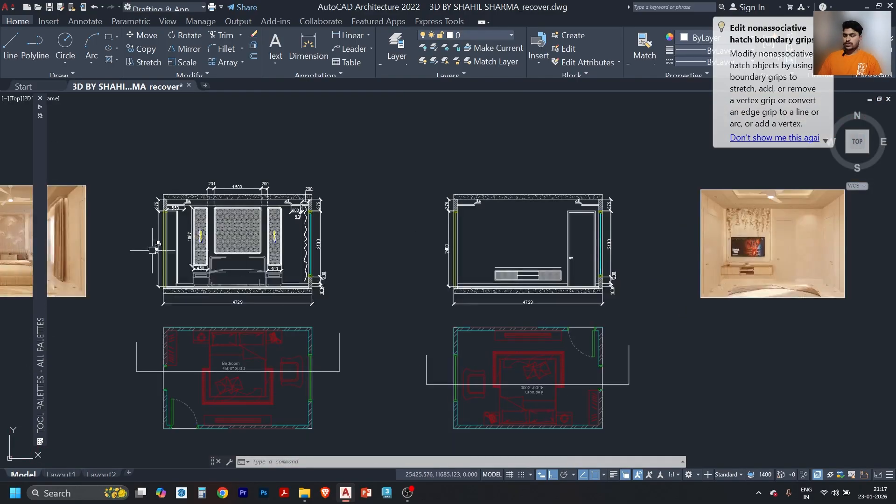
# Copy the 450-wide patterned panel beside the bed into the TV wall elevation, aligned with the right end of the line above the cabinet.
pyautogui.scroll(3, 308, 250)
pyautogui.scroll(5, 235, 238)
pyautogui.scroll(2, 213, 230)
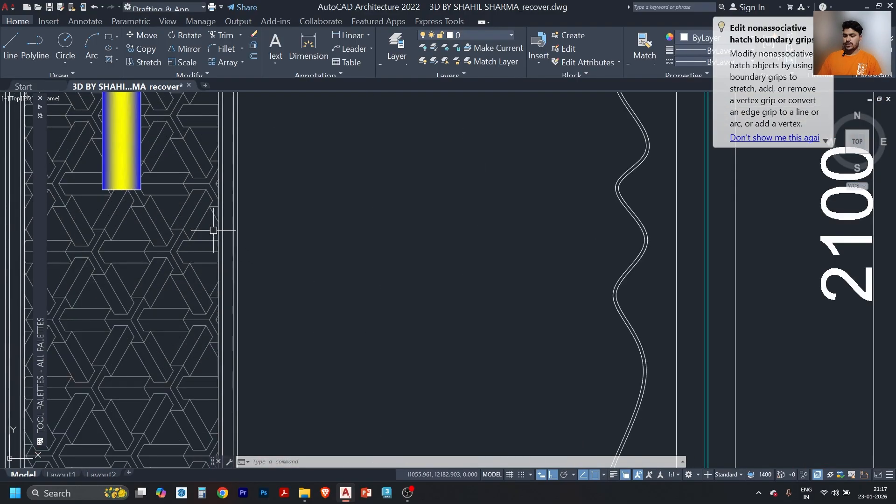
pyautogui.scroll(-4, 243, 227)
pyautogui.click(208, 257)
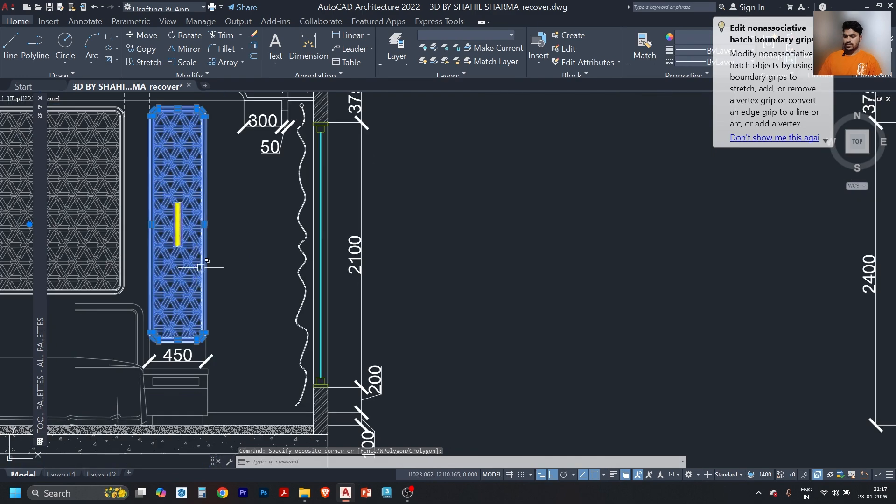
pyautogui.write('co')
pyautogui.press('Return')
pyautogui.scroll(2, 194, 337)
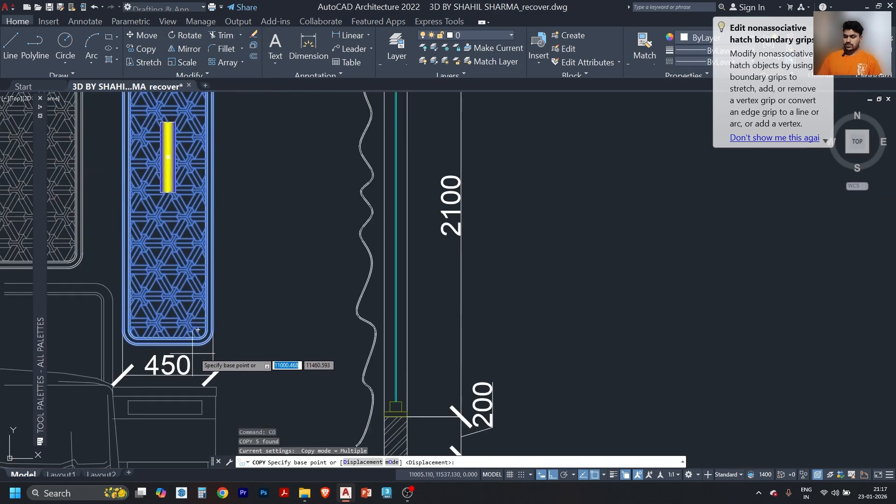
pyautogui.click(197, 330)
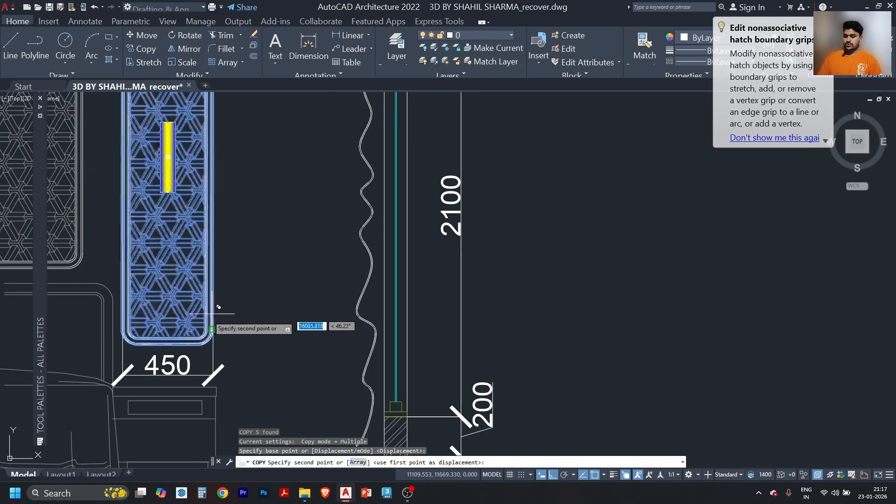
pyautogui.scroll(-3, 212, 324)
pyautogui.moveTo(756, 314); pyautogui.dragTo(434, 314, button='middle')
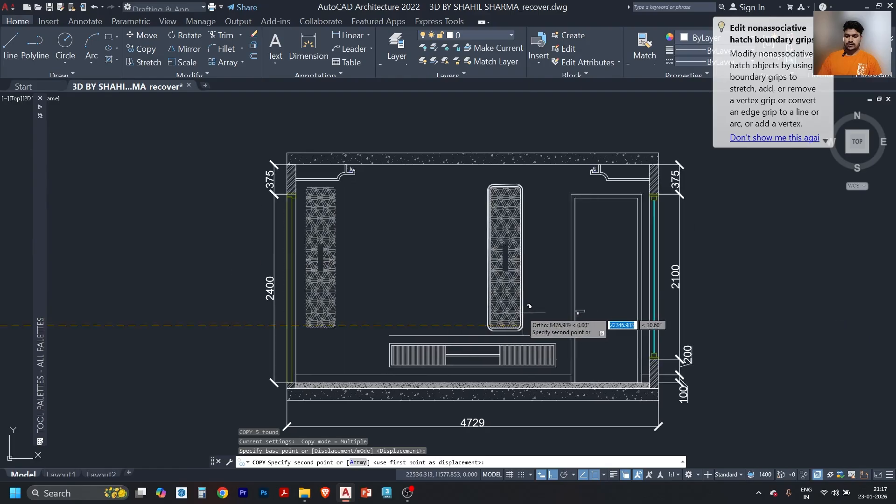
pyautogui.scroll(4, 532, 316)
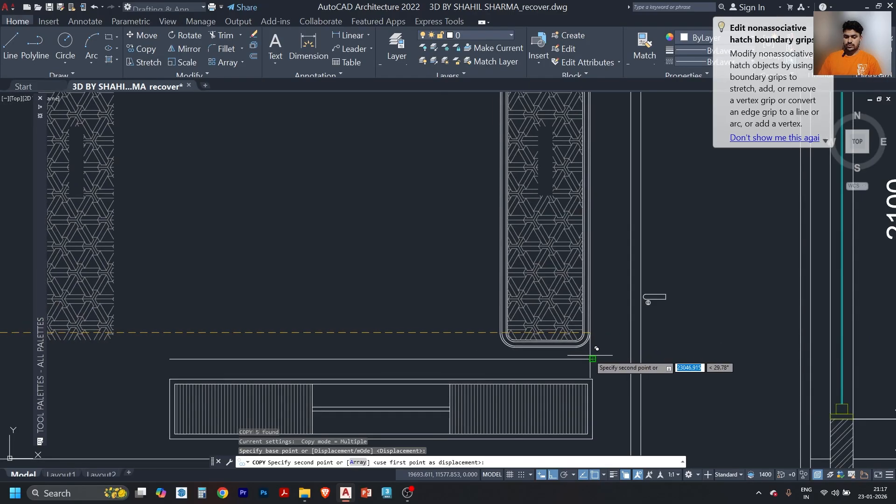
pyautogui.click(588, 343)
pyautogui.scroll(-4, 577, 327)
pyautogui.press('Escape')
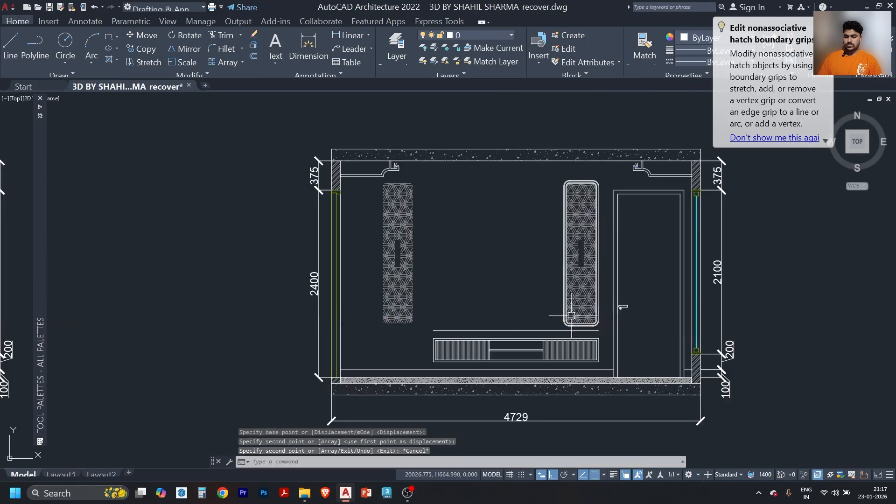
# Separate the copied patterned hatch into individual hatches and delete the stray one left of the cabinet.
pyautogui.click(412, 269)
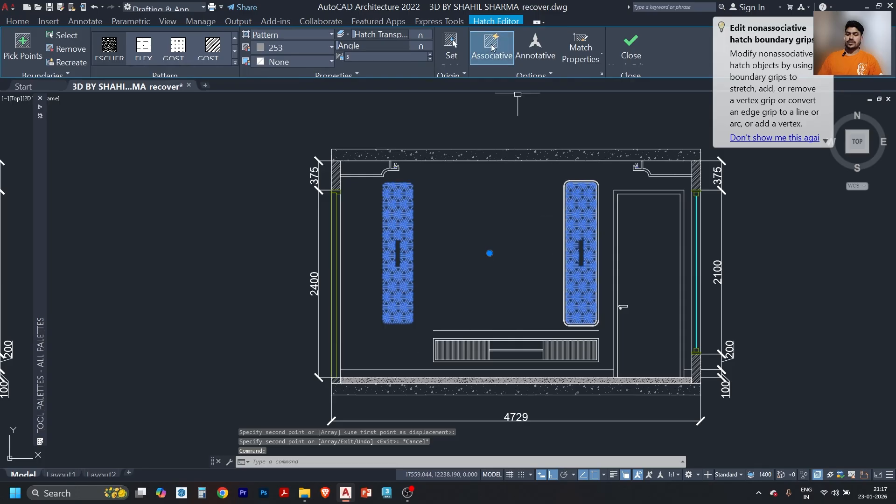
pyautogui.click(533, 75)
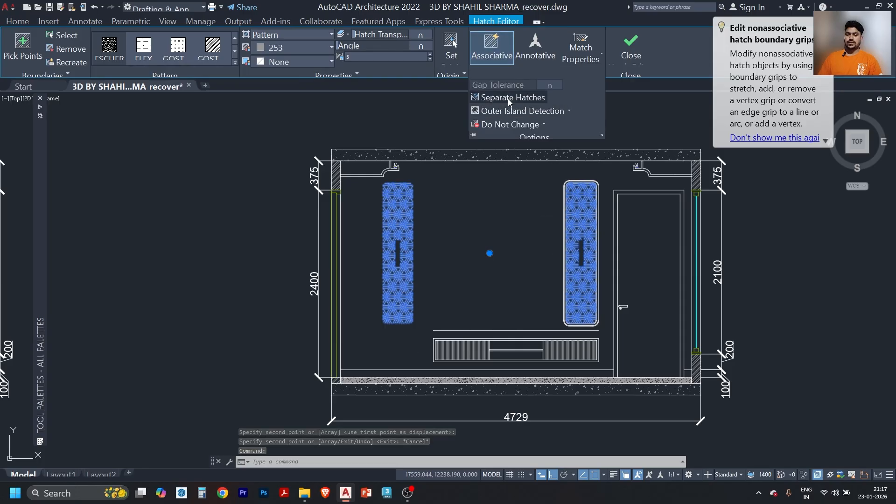
pyautogui.click(509, 98)
pyautogui.click(397, 261)
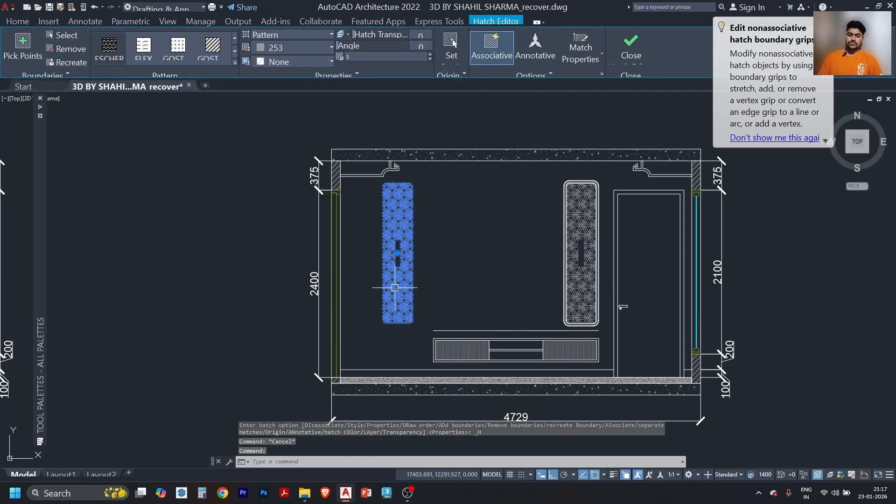
pyautogui.press('Delete')
pyautogui.scroll(5, 579, 260)
pyautogui.scroll(-6, 556, 260)
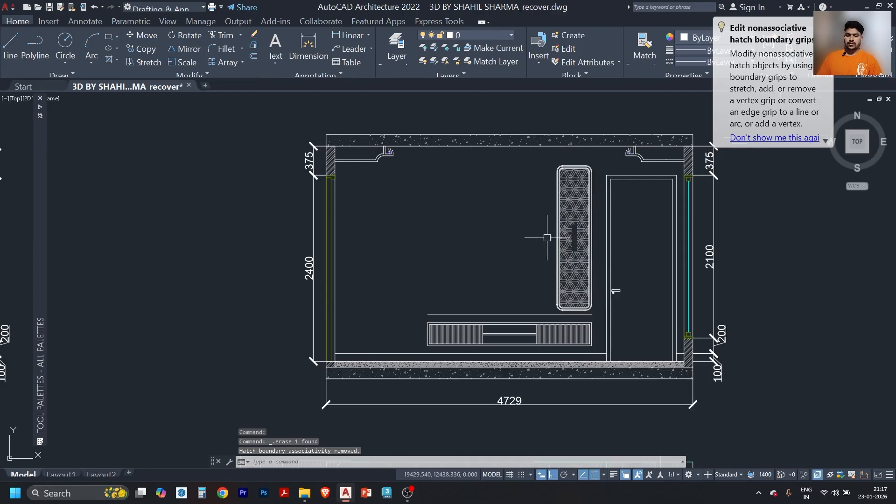
# Stretch the left side of the copied patterned panel horizontally to the cabinet's left end.
pyautogui.click(567, 156)
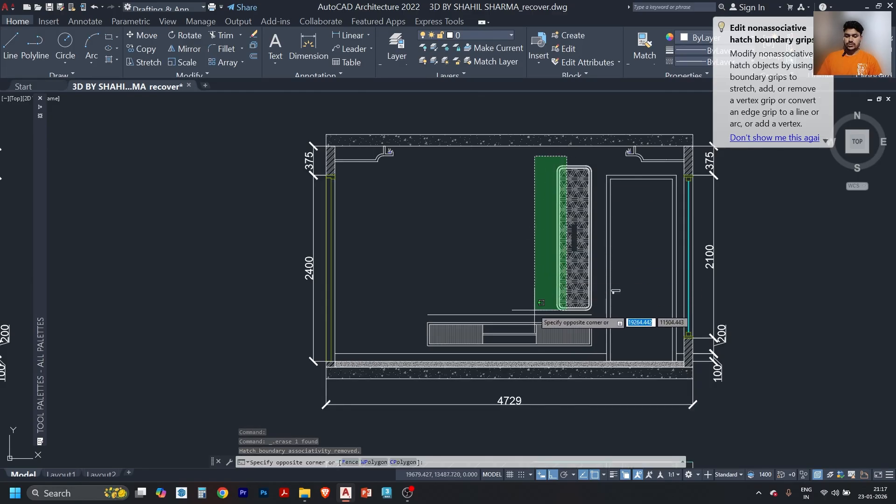
pyautogui.click(543, 305)
pyautogui.write('s')
pyautogui.press('Return')
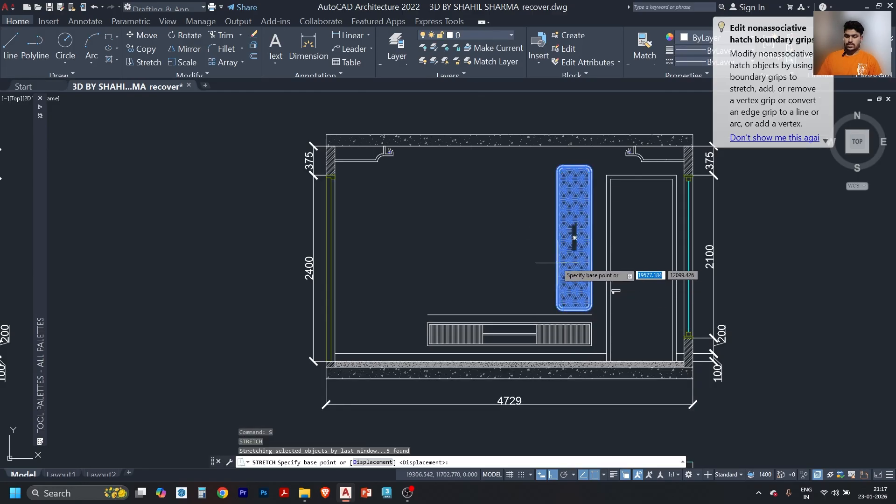
pyautogui.click(575, 237)
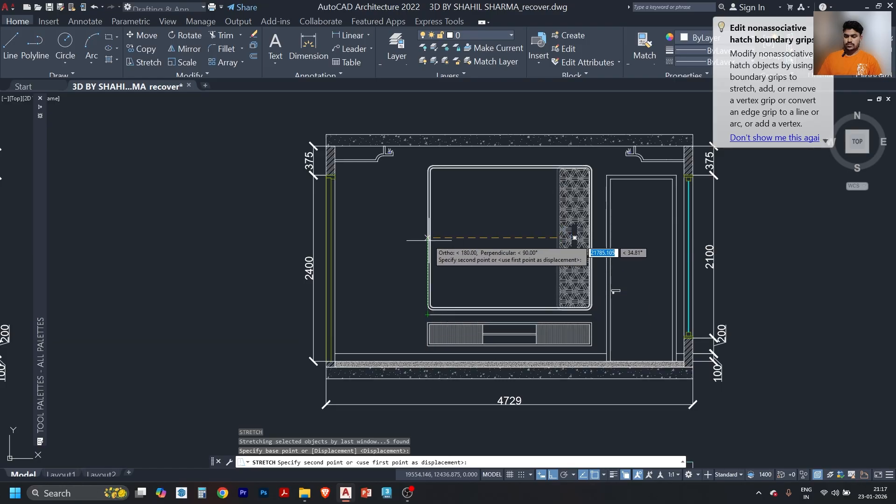
pyautogui.click(410, 243)
pyautogui.press('Escape')
# Stretch the patterned panel's lower edge down to the horizontal line above the cabinet.
pyautogui.scroll(2, 583, 301)
pyautogui.scroll(2, 584, 301)
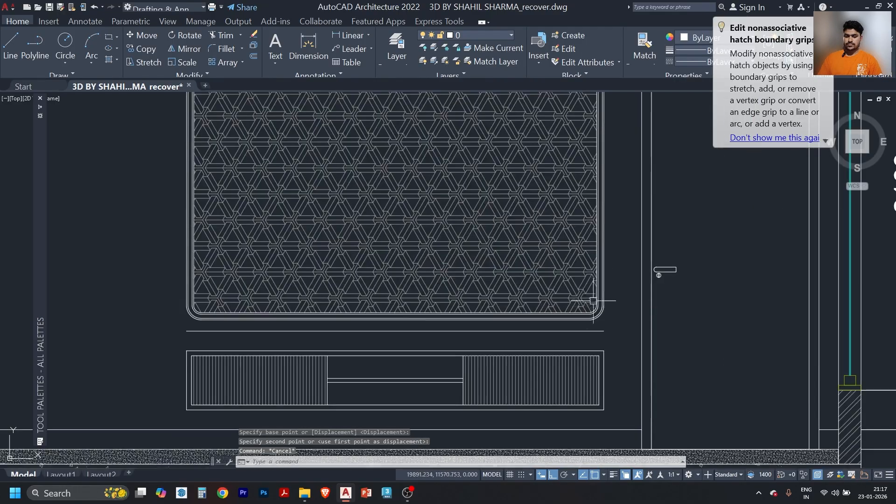
pyautogui.click(614, 272)
pyautogui.click(169, 327)
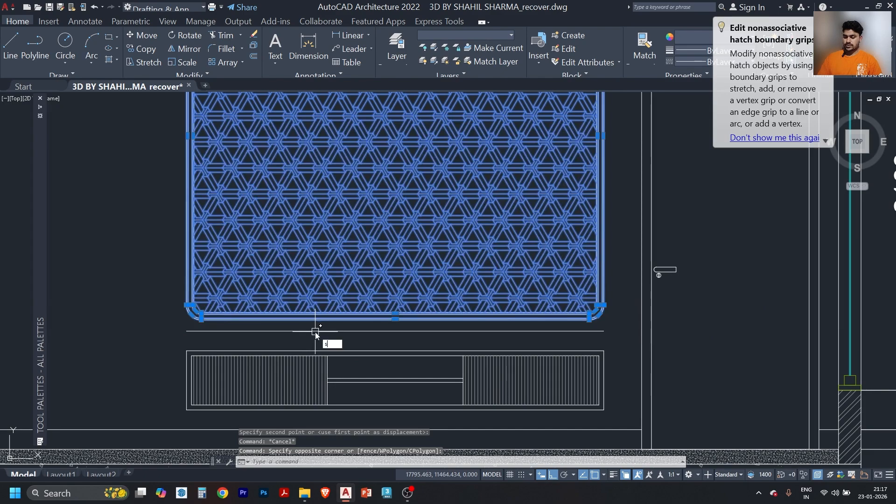
pyautogui.write('s')
pyautogui.press('Return')
pyautogui.click(409, 330)
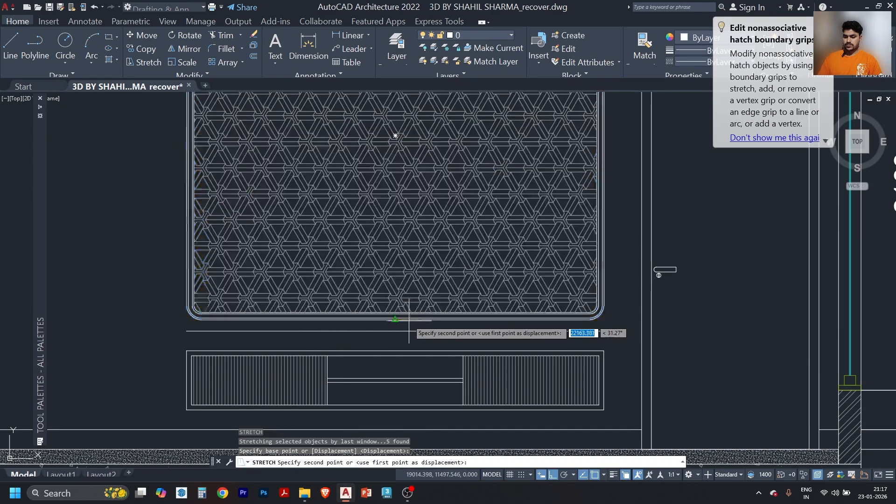
pyautogui.press('Escape')
pyautogui.scroll(-3, 425, 313)
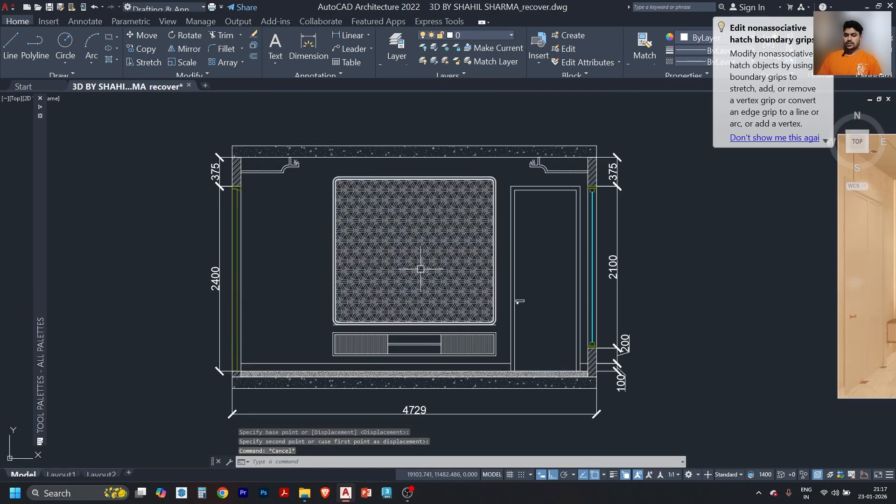
# Separate the TV wall panel's hatch from the bed wall elevation's hatch and close the hatch editor.
pyautogui.scroll(-2, 420, 270)
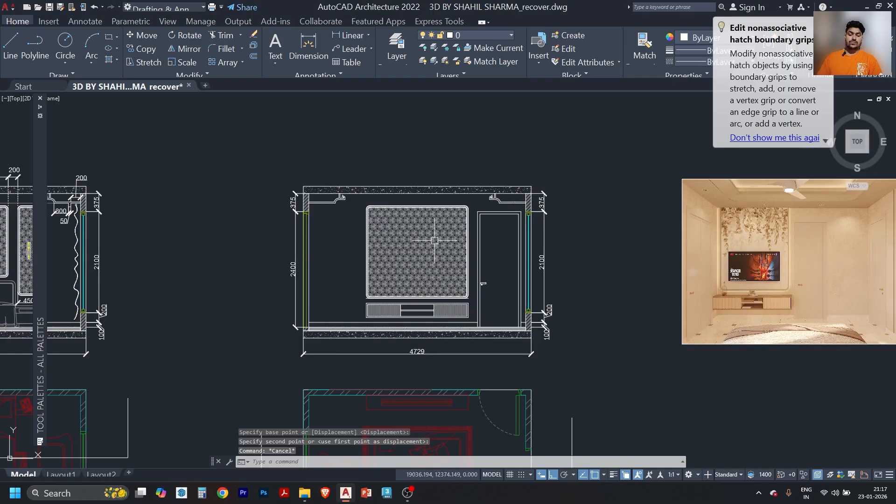
pyautogui.click(410, 240)
pyautogui.scroll(-4, 405, 248)
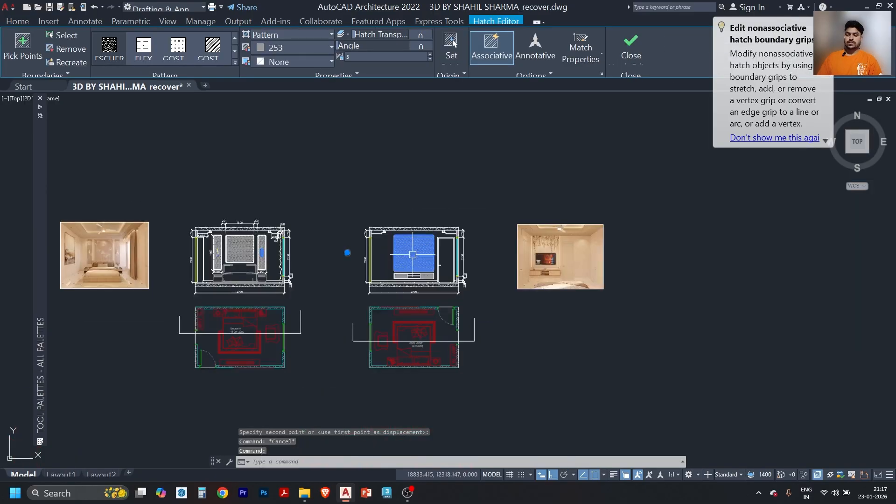
pyautogui.click(530, 76)
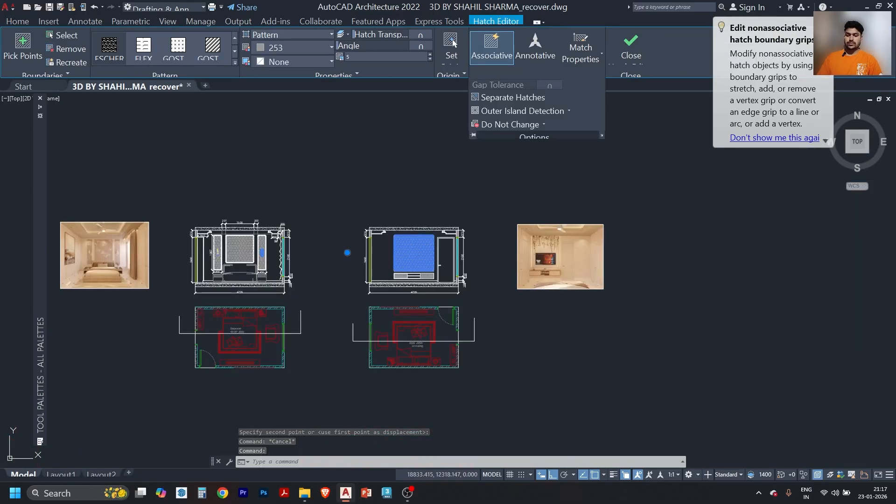
pyautogui.click(511, 97)
pyautogui.scroll(8, 404, 261)
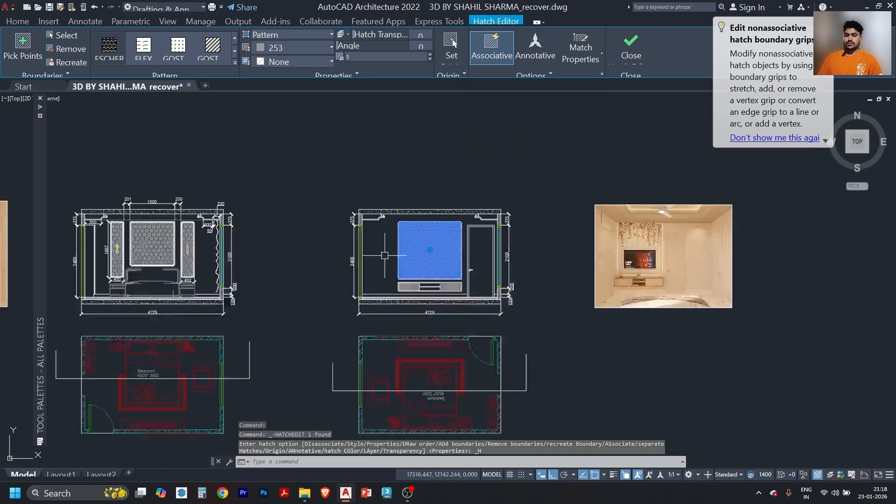
pyautogui.click(641, 53)
# Draw a horizontal polyline between the lower corners of the right and left ceiling cove profiles.
pyautogui.scroll(-4, 347, 277)
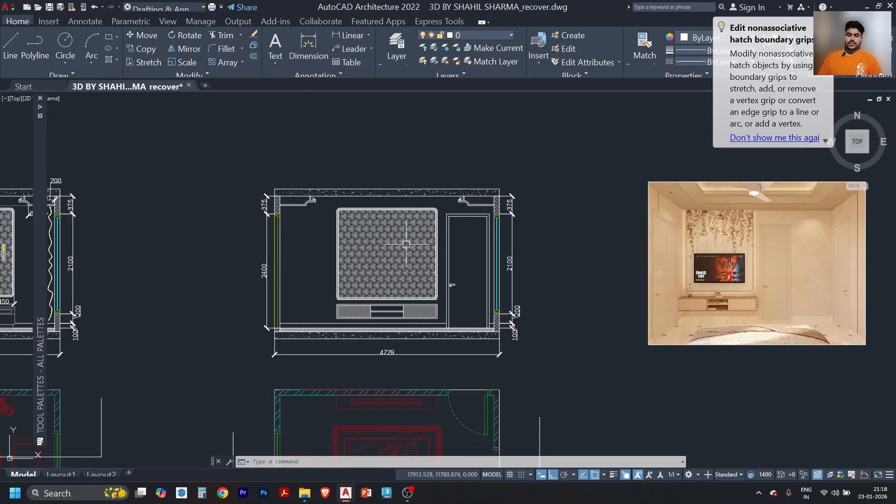
pyautogui.scroll(4, 334, 211)
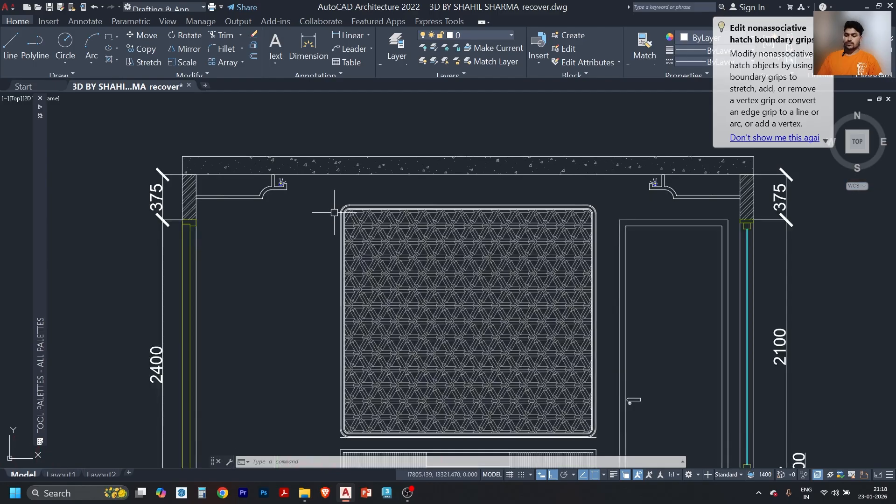
pyautogui.write('pl')
pyautogui.press('Return')
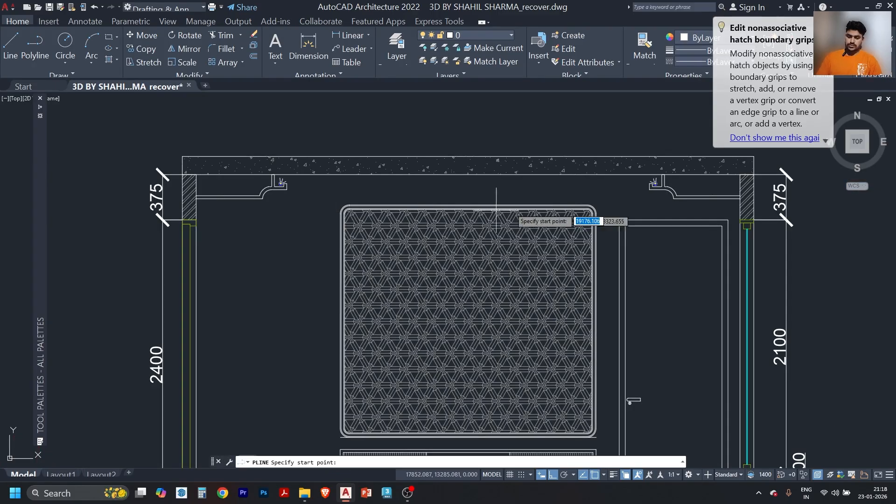
pyautogui.click(673, 198)
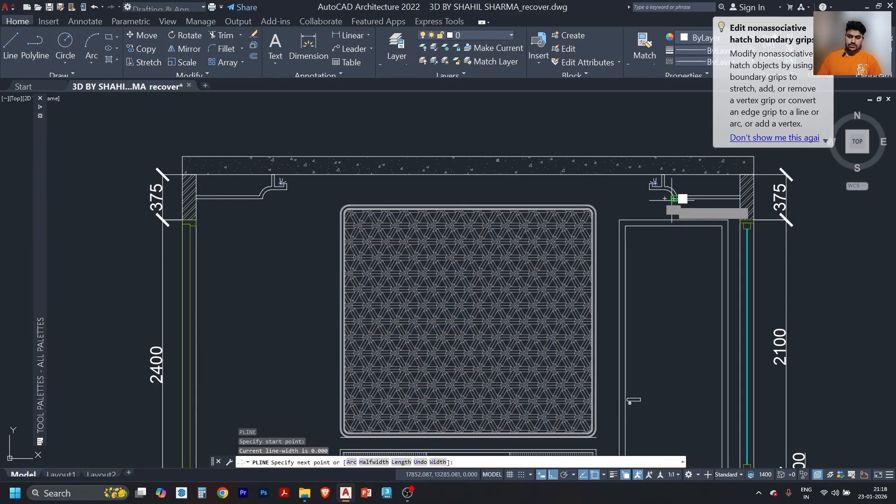
pyautogui.click(262, 199)
pyautogui.press('Escape')
pyautogui.scroll(-2, 412, 230)
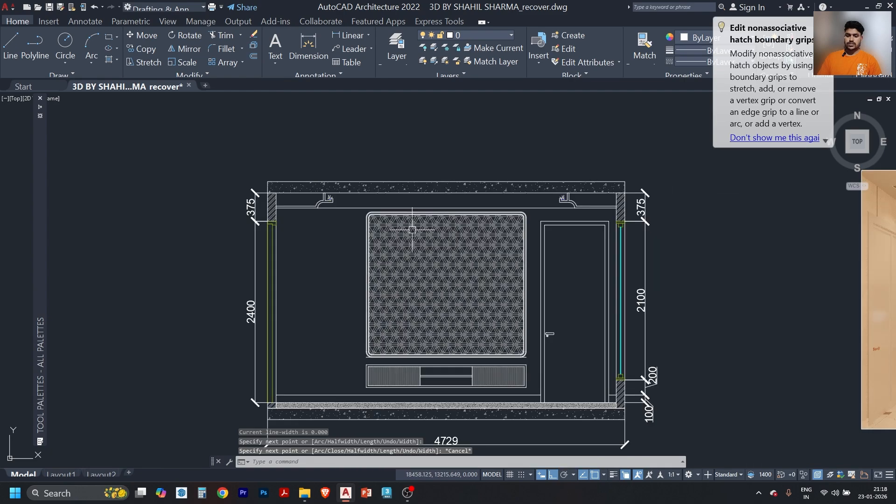
# Stretch the patterned TV panel's upper edge and frame upward past the horizontal ceiling line.
pyautogui.scroll(-3, 415, 253)
pyautogui.scroll(5, 607, 247)
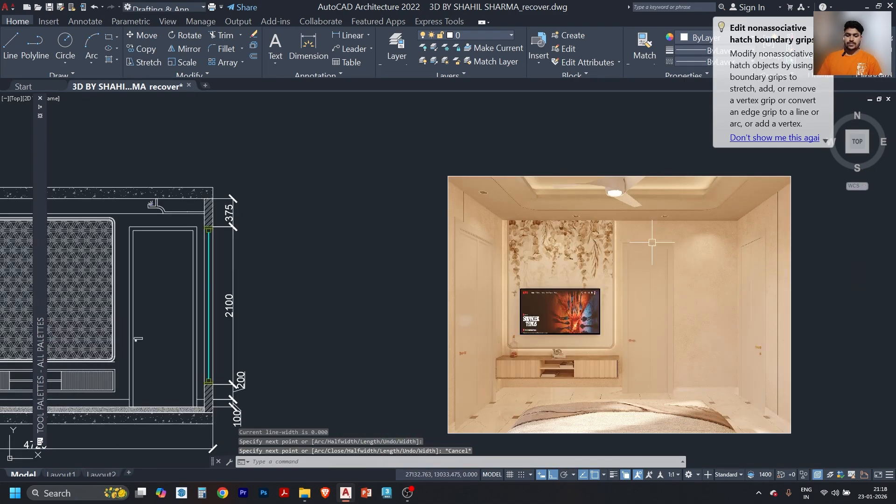
pyautogui.scroll(-3, 581, 279)
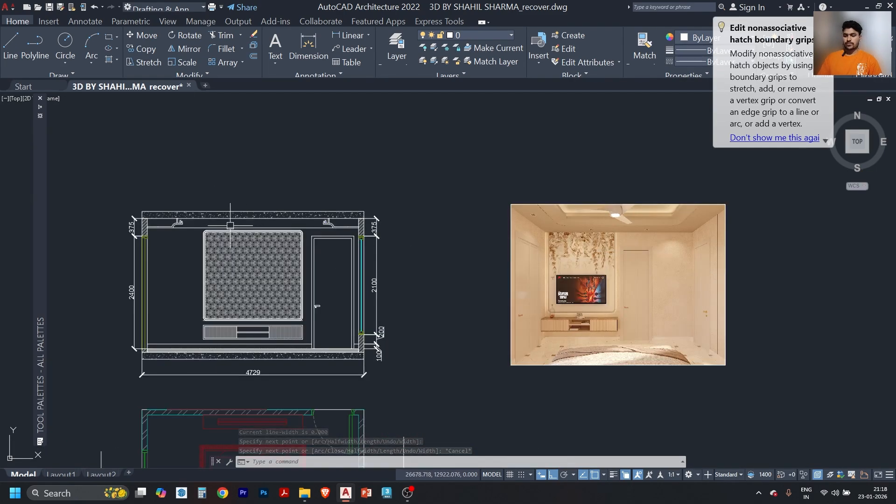
pyautogui.scroll(5, 467, 234)
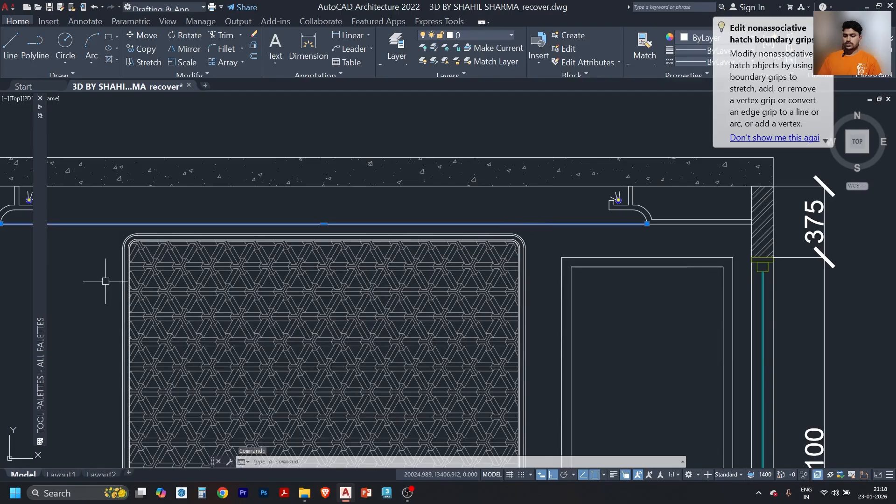
pyautogui.press('Escape')
pyautogui.click(540, 229)
pyautogui.click(73, 290)
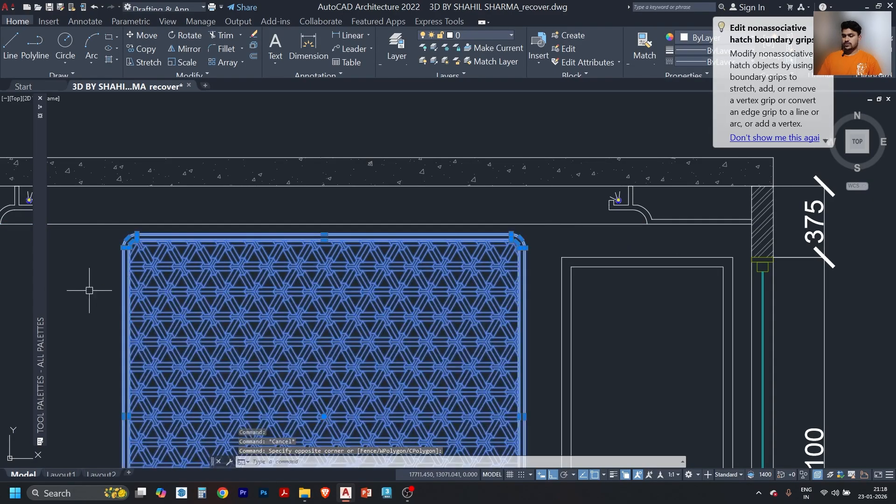
pyautogui.write('s')
pyautogui.press('Return')
pyautogui.click(325, 264)
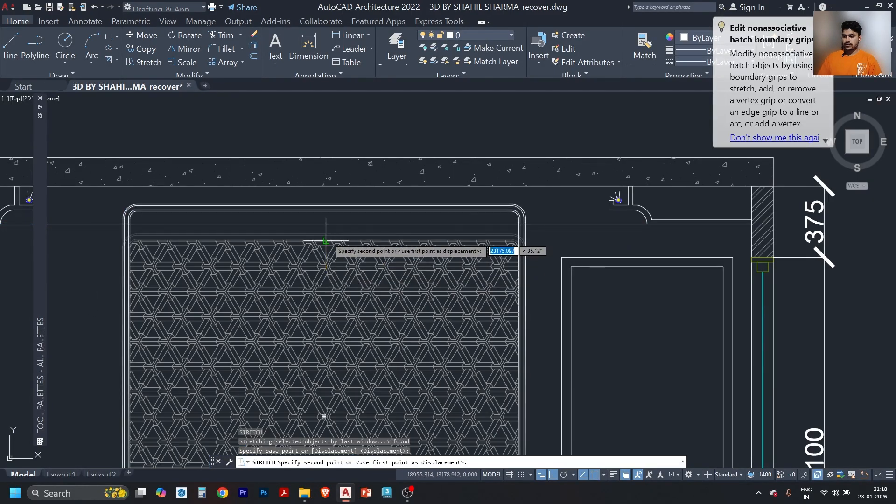
pyautogui.click(327, 236)
pyautogui.press('Escape')
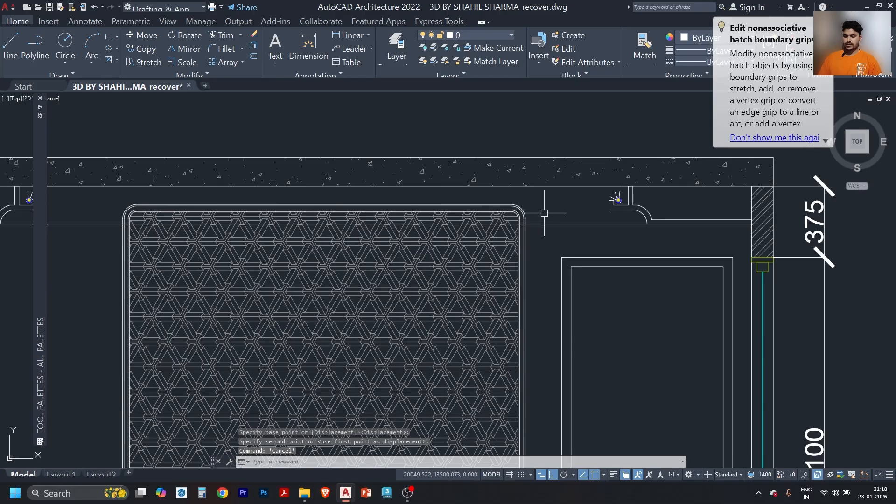
# Trim the side lines of the patterned panel's frame above the ceiling line.
pyautogui.write('tr')
pyautogui.press('Return')
pyautogui.click(537, 218)
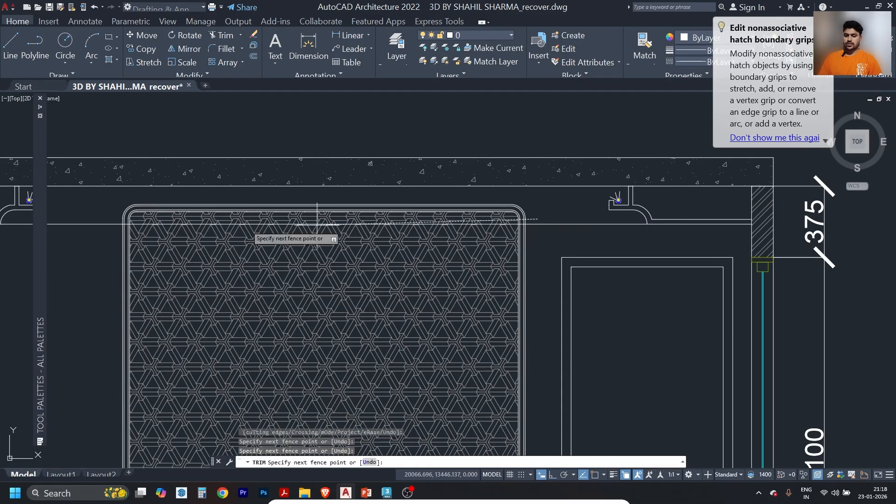
pyautogui.click(85, 221)
pyautogui.press('Escape')
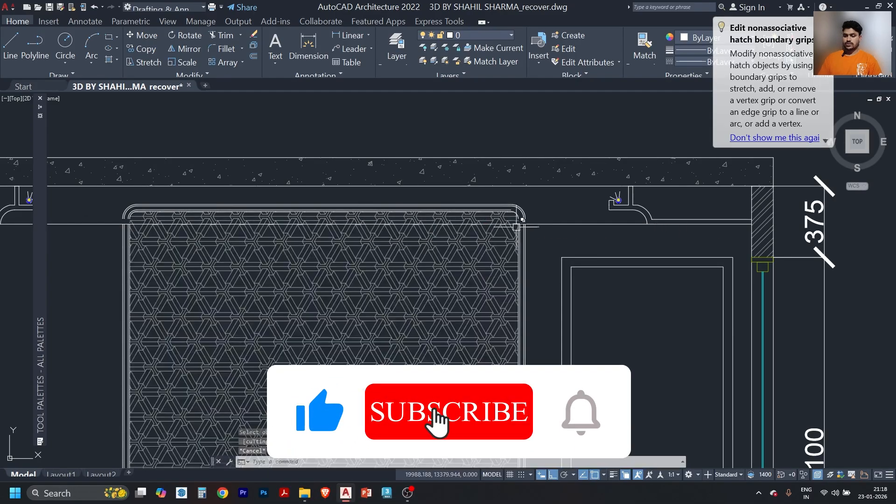
# Trim away the strip of panel hatch above the ceiling line.
pyautogui.click(511, 218)
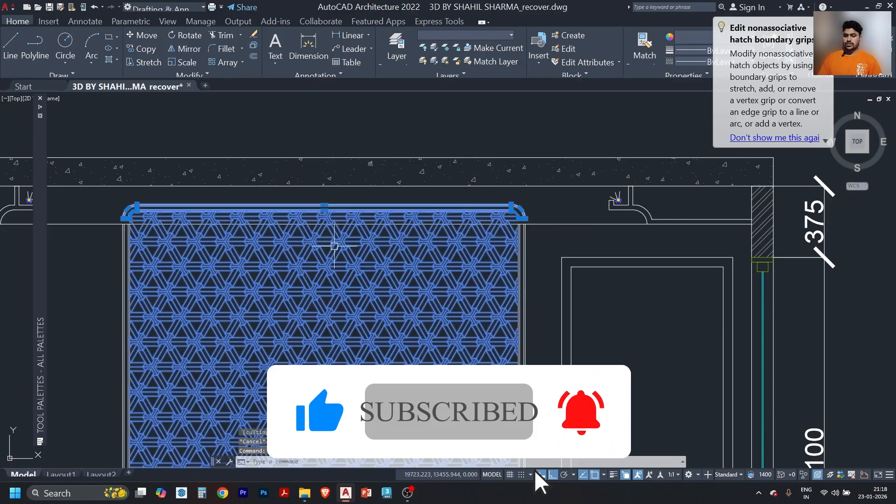
pyautogui.press('Escape')
pyautogui.write('tr')
pyautogui.press('Return')
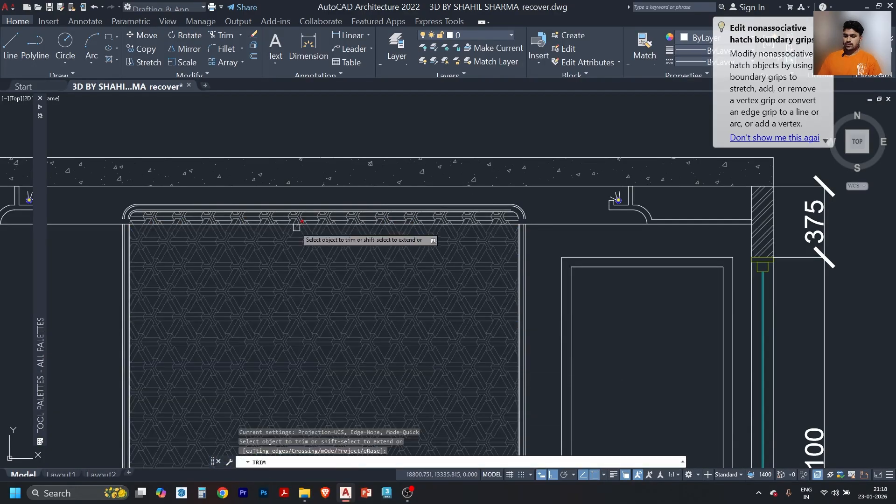
pyautogui.click(296, 219)
pyautogui.press('Escape')
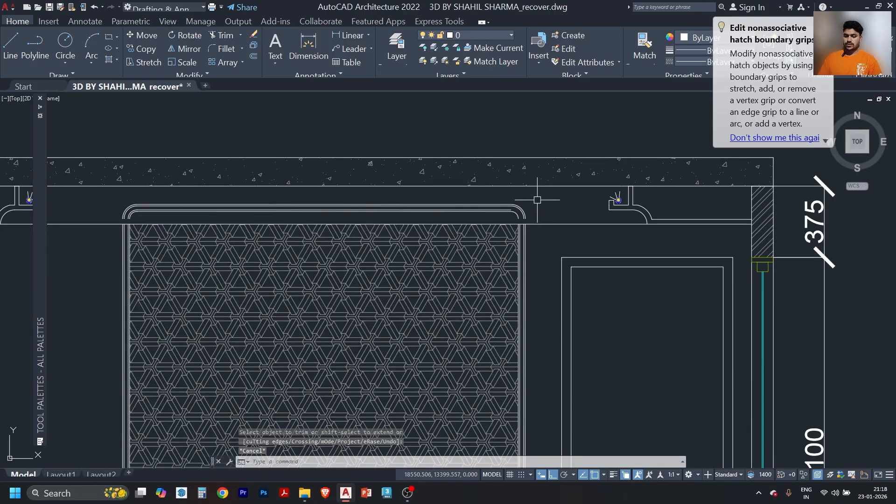
# Delete the leftover pieces of the panel frame above the ceiling line.
pyautogui.click(538, 199)
pyautogui.click(98, 223)
pyautogui.press('Delete')
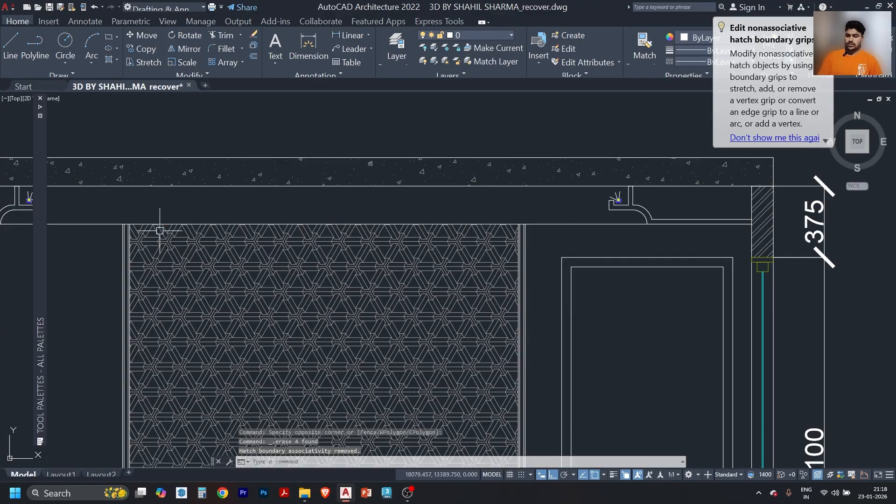
# Delete the horizontal guide line at the patterned panel's lower edge, above the cabinet.
pyautogui.scroll(-3, 160, 230)
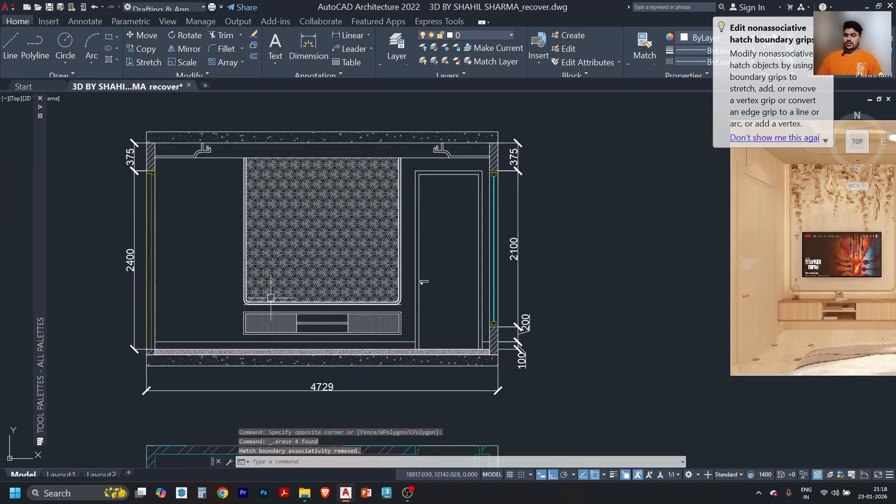
pyautogui.scroll(8, 271, 297)
pyautogui.click(213, 256)
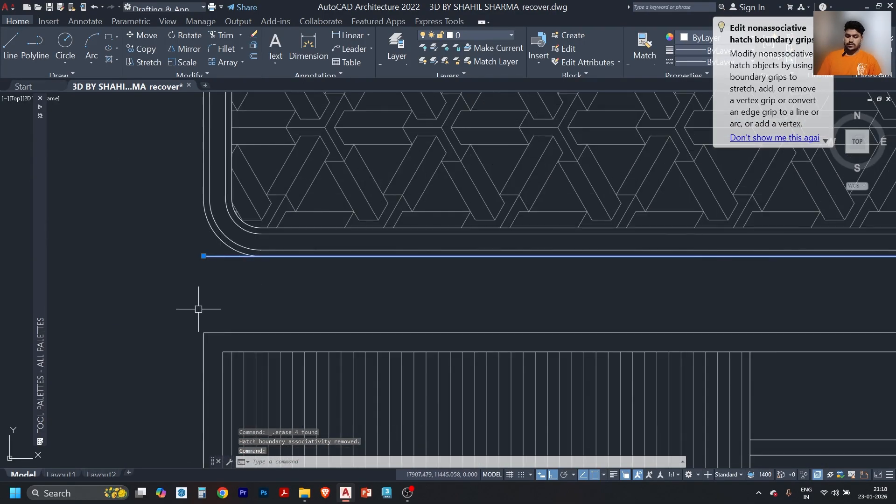
pyautogui.press('Delete')
pyautogui.scroll(-5, 199, 309)
pyautogui.scroll(6, 400, 302)
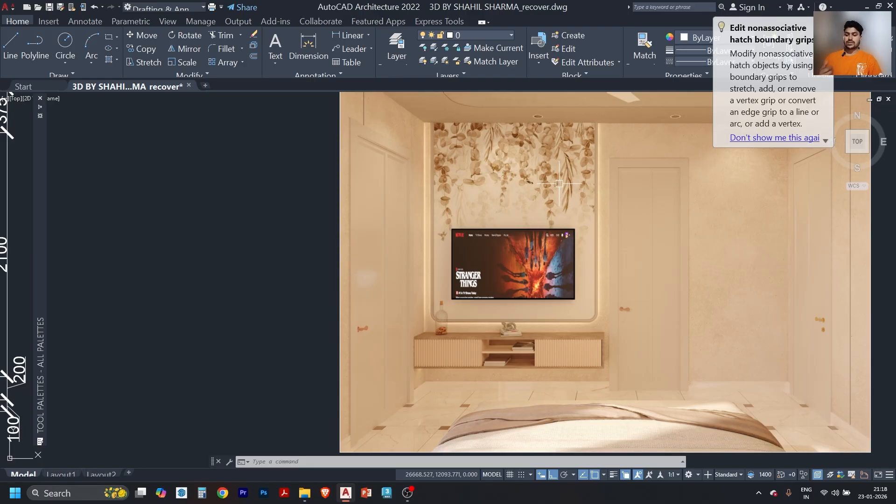
pyautogui.scroll(-2, 624, 230)
pyautogui.moveTo(178, 248); pyautogui.dragTo(559, 252, button='middle')
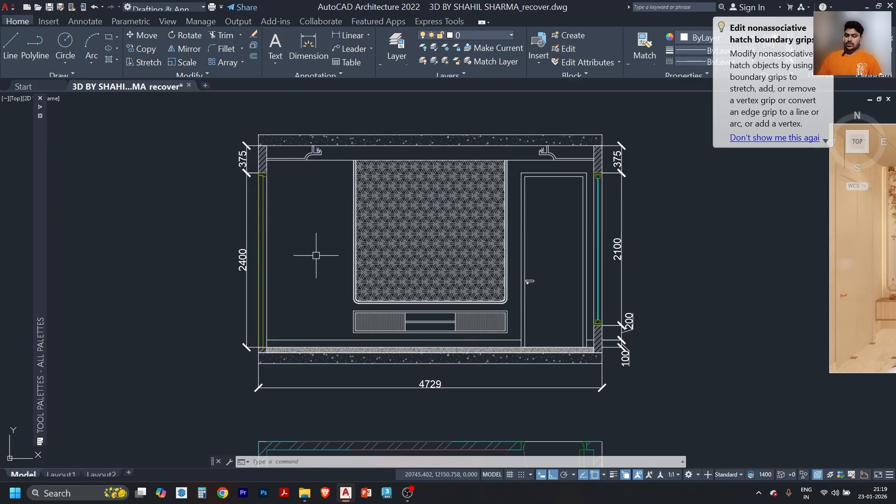
pyautogui.scroll(2, 316, 255)
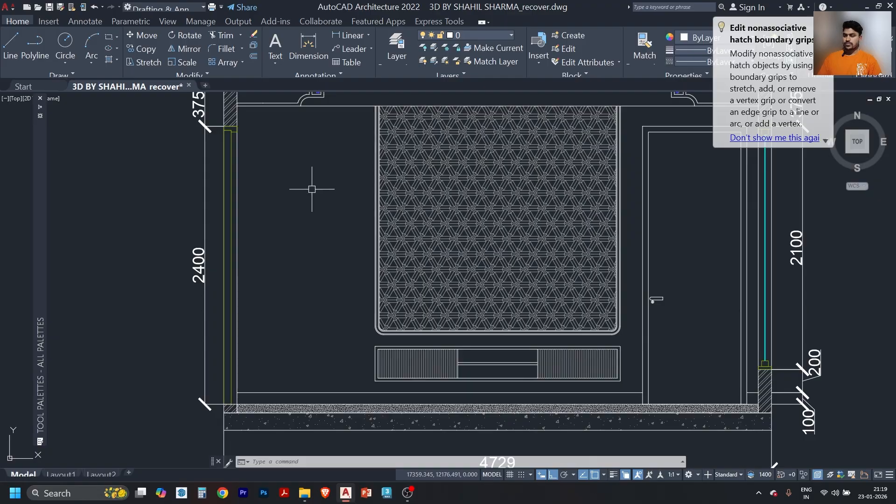
pyautogui.click(85, 21)
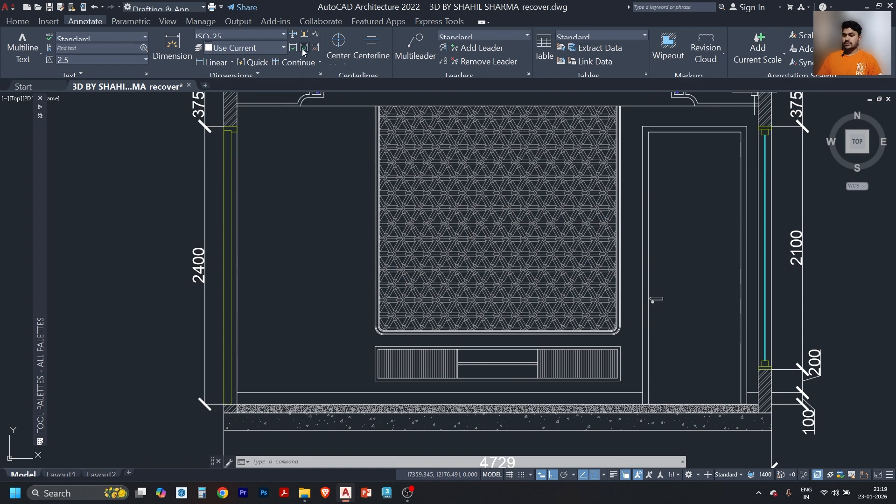
pyautogui.click(314, 61)
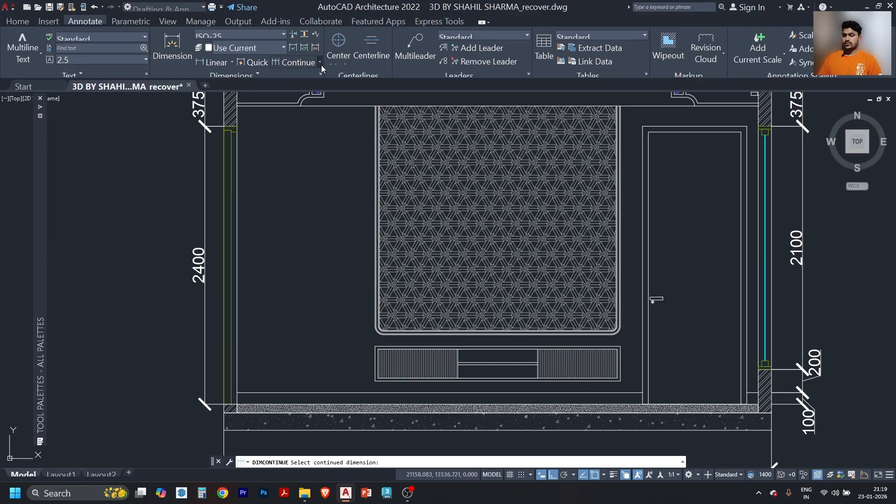
pyautogui.click(320, 66)
pyautogui.click(321, 66)
pyautogui.click(233, 63)
pyautogui.click(233, 63)
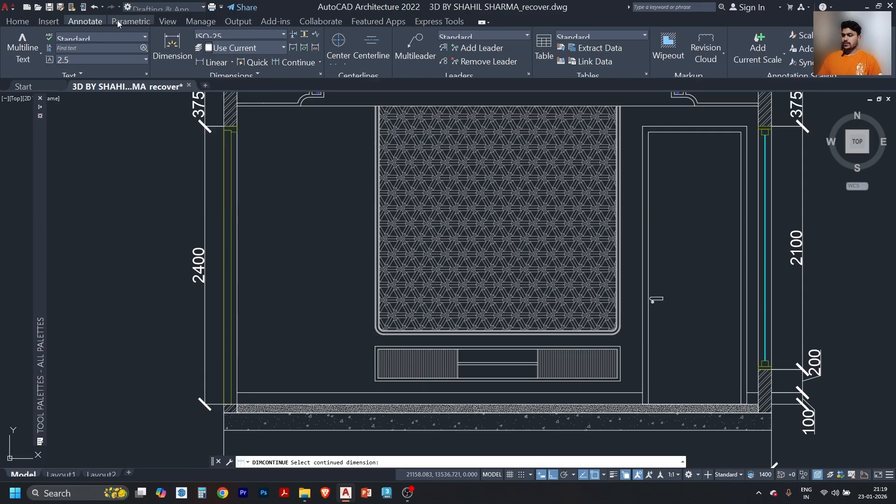
pyautogui.click(48, 22)
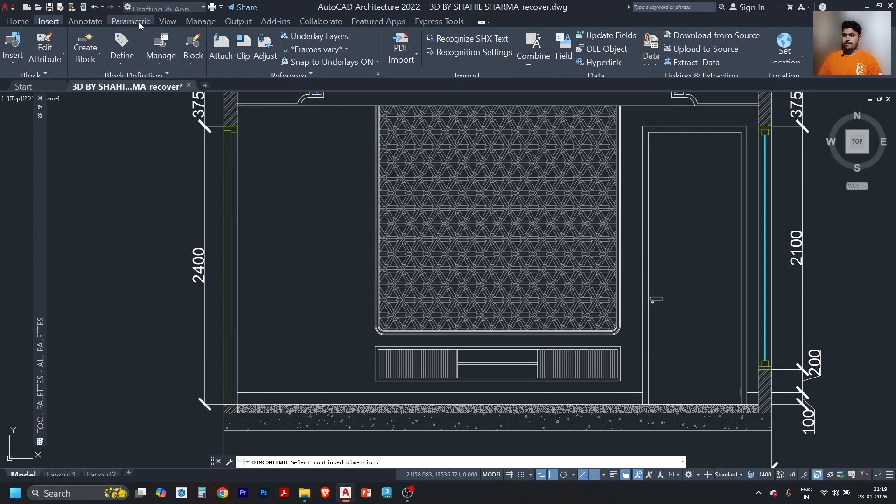
pyautogui.click(92, 21)
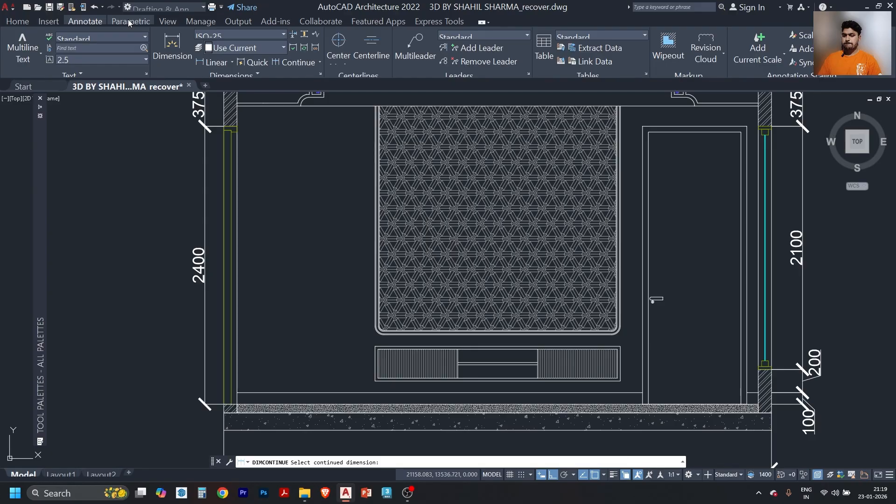
pyautogui.click(724, 54)
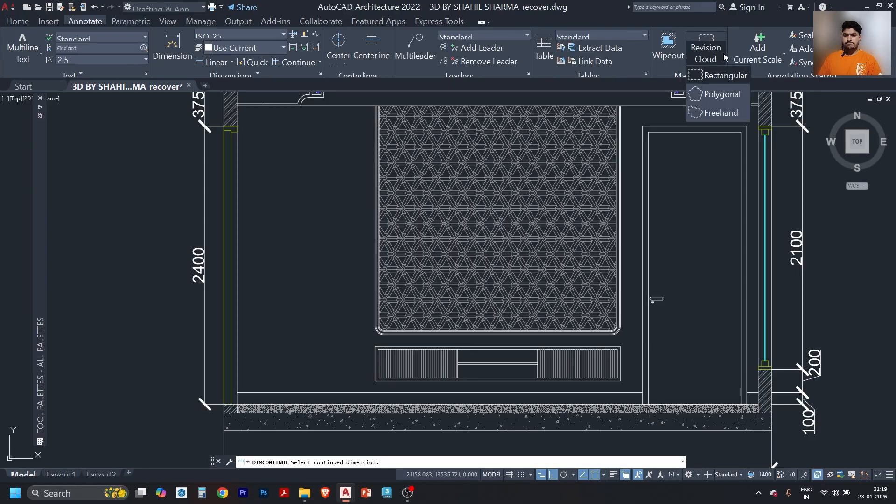
pyautogui.click(724, 54)
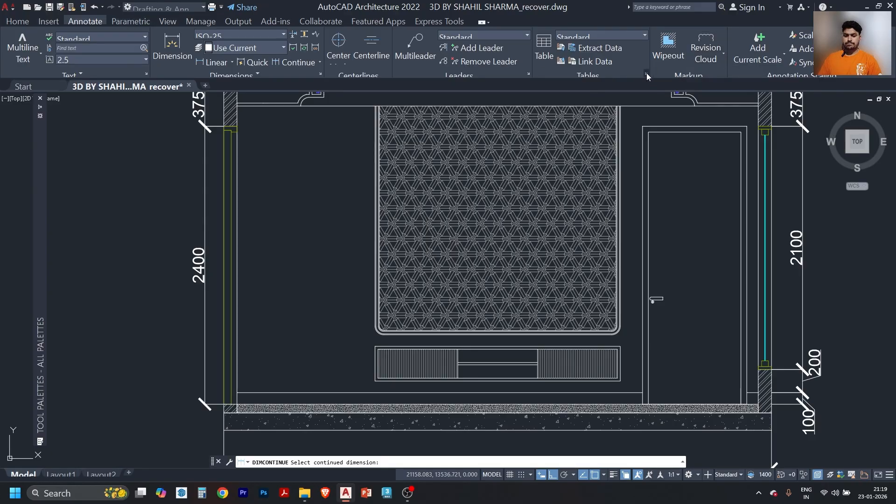
pyautogui.click(528, 74)
pyautogui.press('Escape')
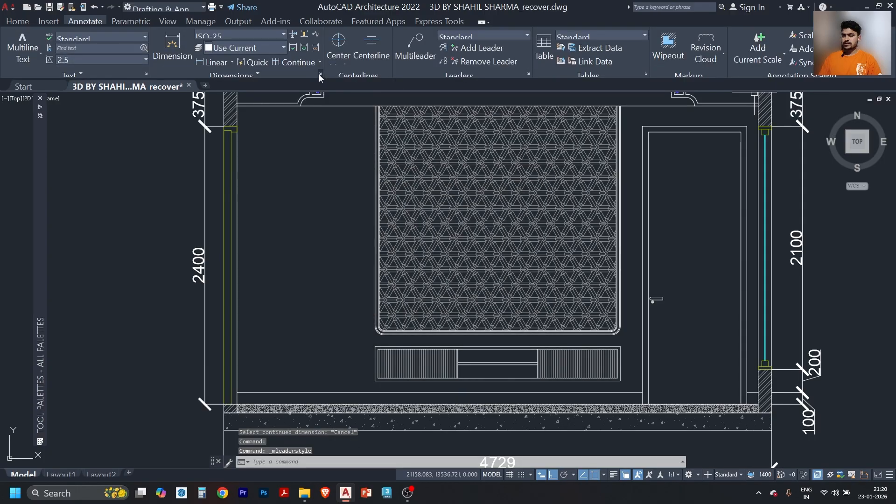
pyautogui.click(258, 75)
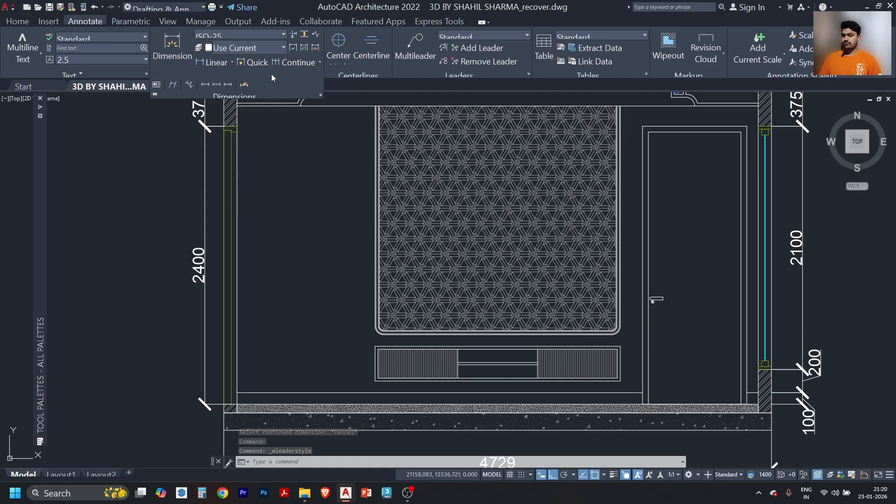
pyautogui.click(68, 74)
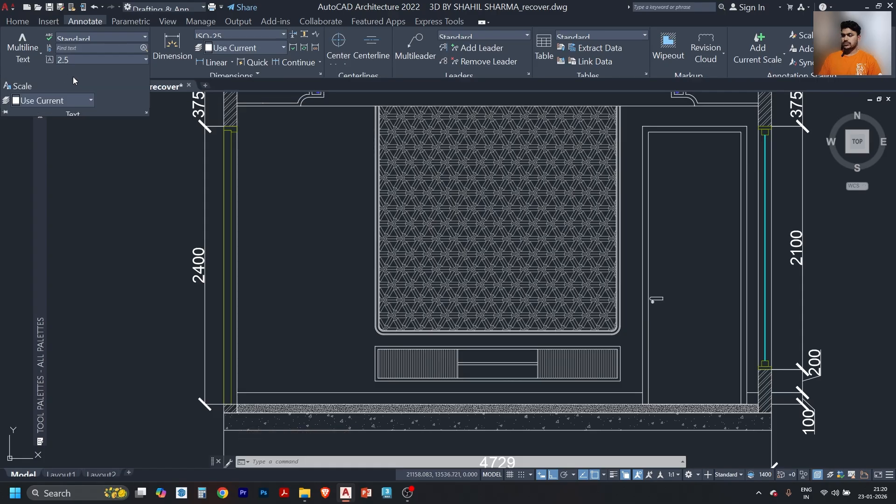
pyautogui.click(164, 22)
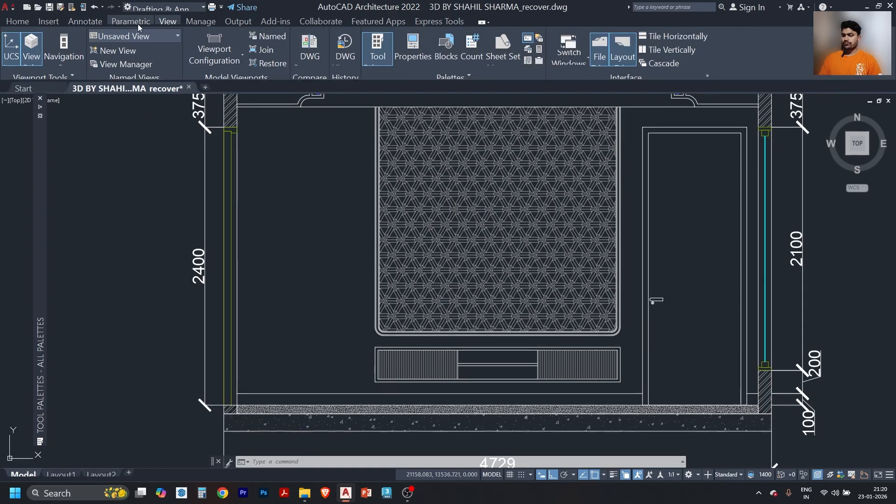
pyautogui.click(136, 23)
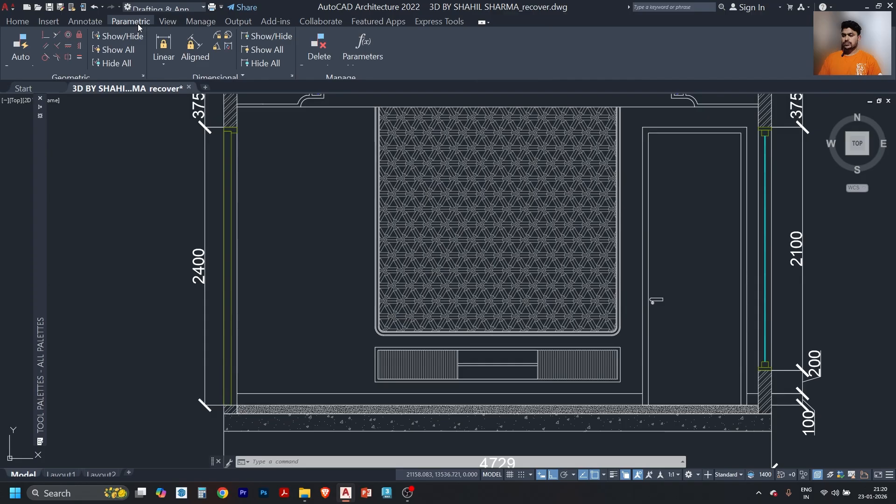
pyautogui.click(205, 21)
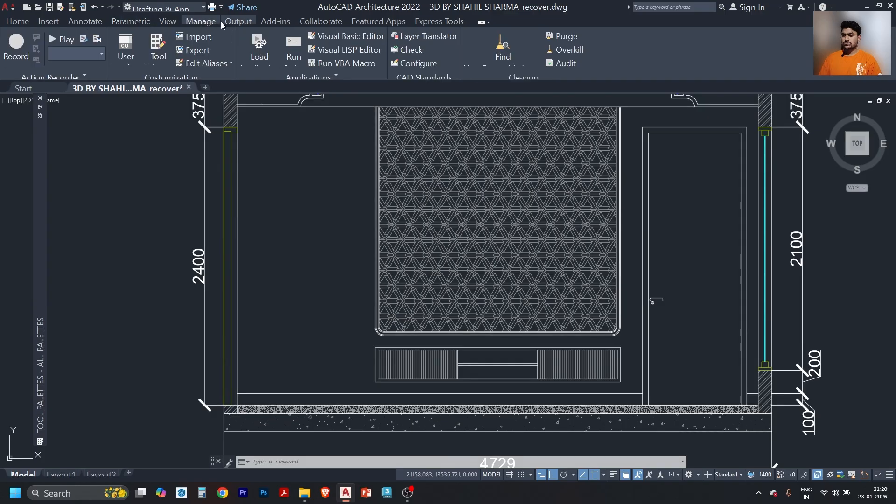
pyautogui.click(221, 22)
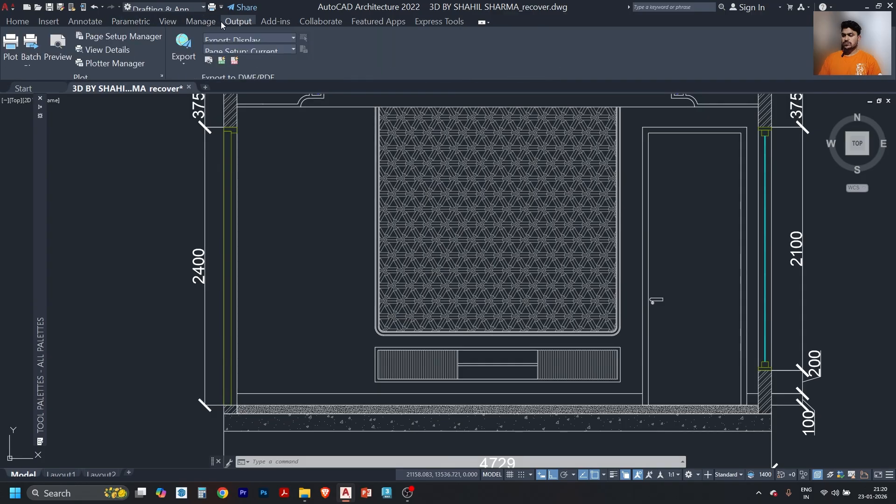
pyautogui.press('Escape')
pyautogui.press('Escape')
pyautogui.press('Escape')
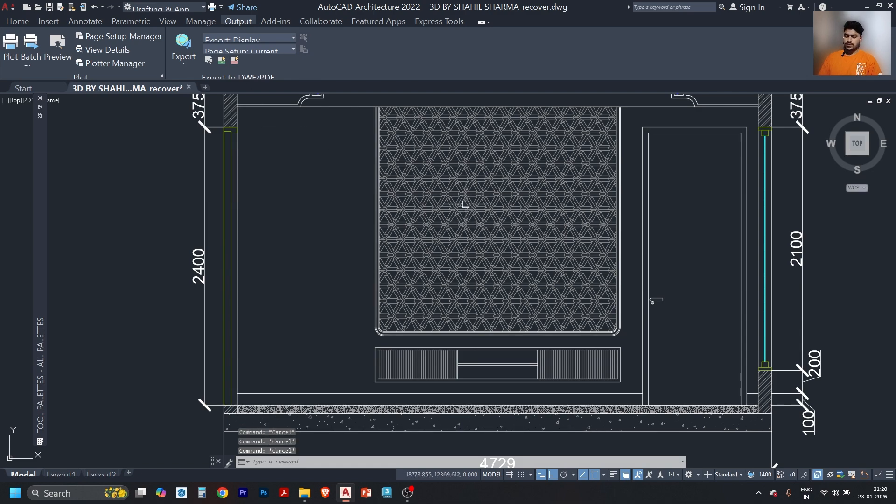
# Add the multiline text +3" on the patterned panel in the TV wall elevation.
pyautogui.write('t')
pyautogui.press('Return')
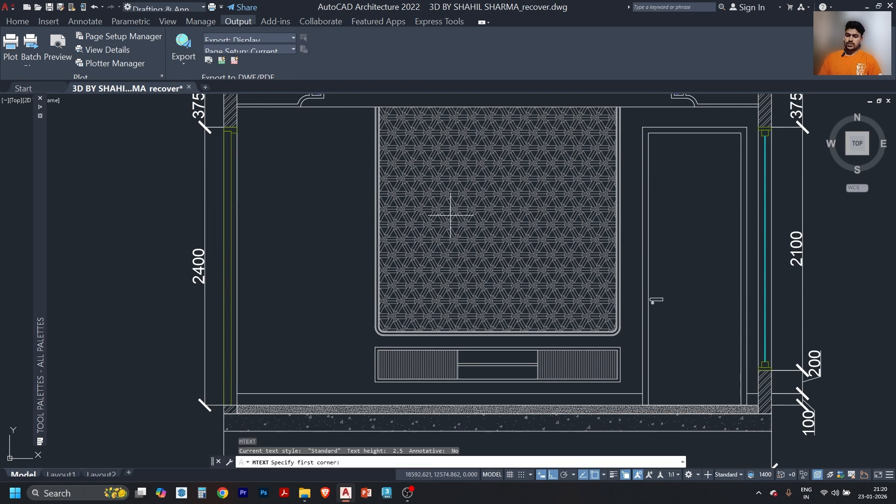
pyautogui.click(451, 215)
pyautogui.click(498, 254)
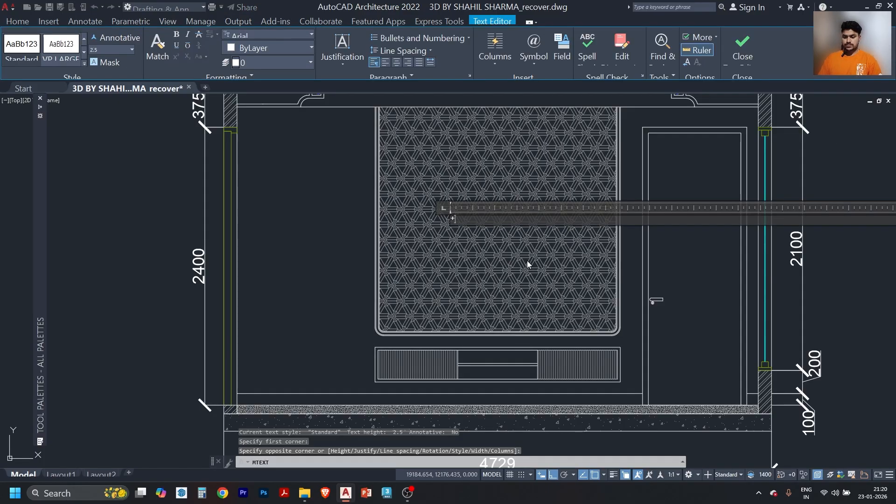
pyautogui.write('+3"')
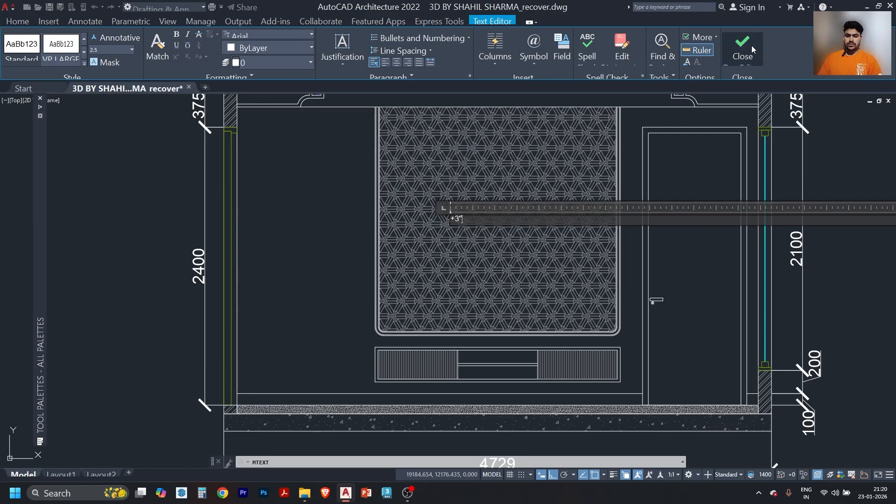
pyautogui.press('Escape')
# Set the height of the panel's +3" text to 100.
pyautogui.scroll(10, 447, 230)
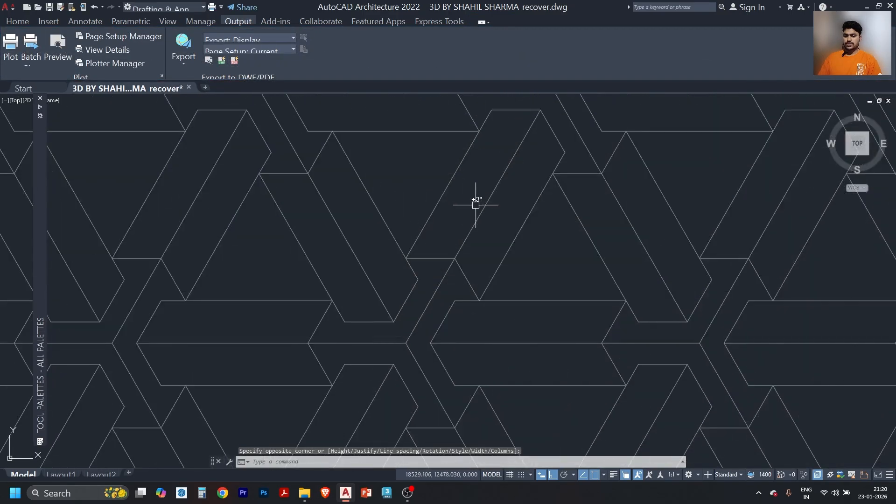
pyautogui.doubleClick(476, 199)
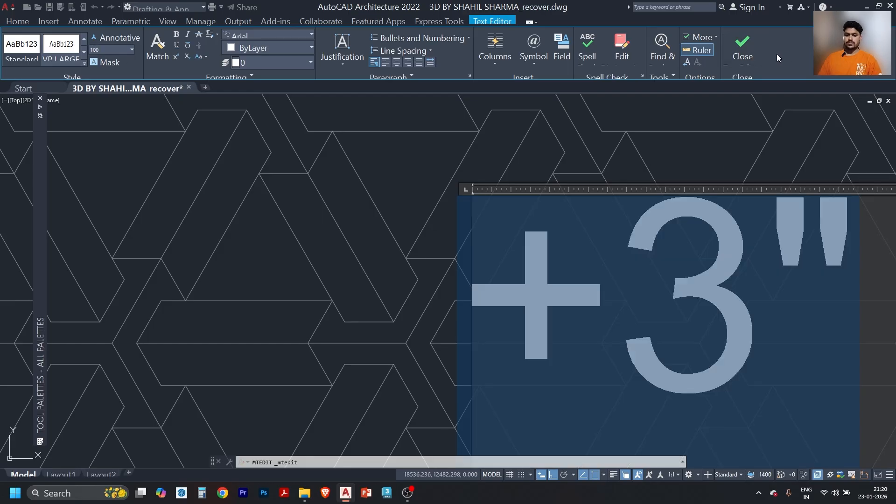
pyautogui.click(743, 46)
pyautogui.scroll(-1, 451, 298)
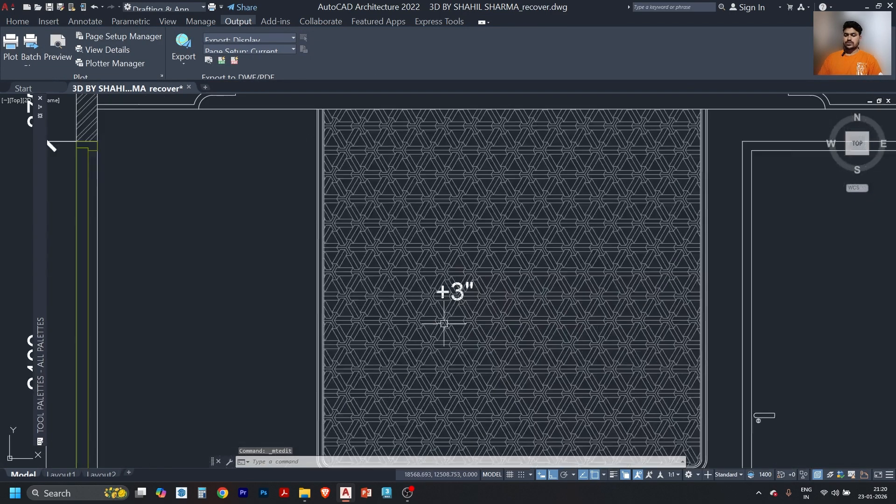
# Bring the +3" text in front of the panel hatch with the draw order command.
pyautogui.scroll(5, 462, 298)
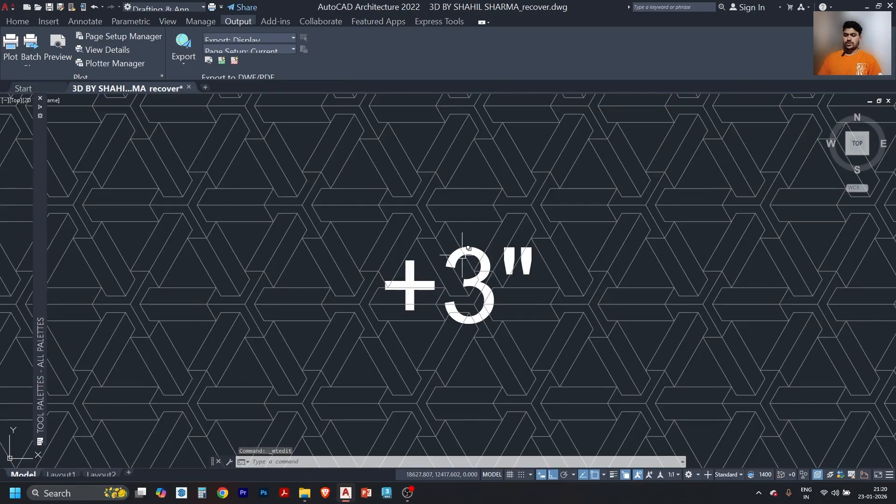
pyautogui.click(471, 252)
pyautogui.write('d')
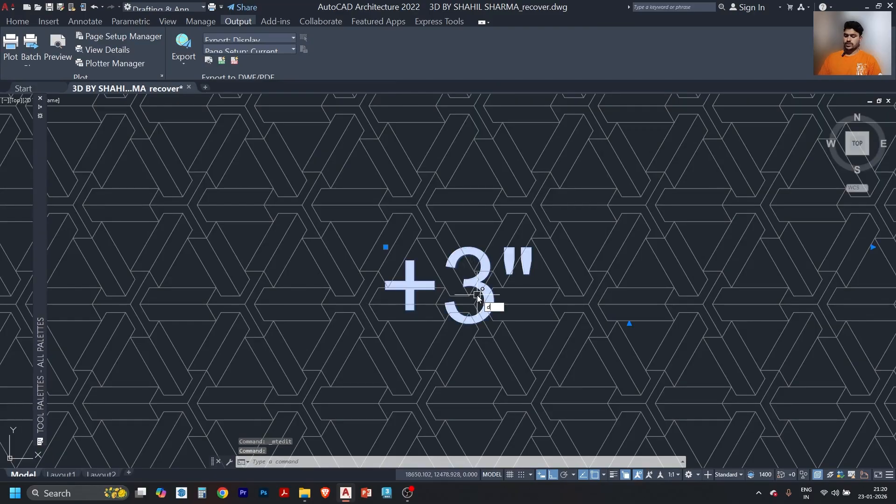
pyautogui.write('r')
pyautogui.press('space')
pyautogui.click(503, 339)
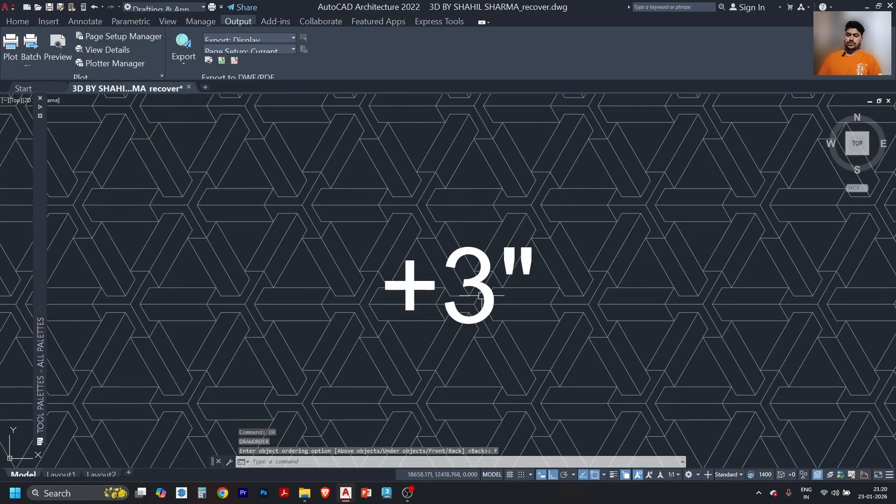
# Move the +3" text horizontally closer to the patterned panel's left edge.
pyautogui.scroll(-5, 466, 237)
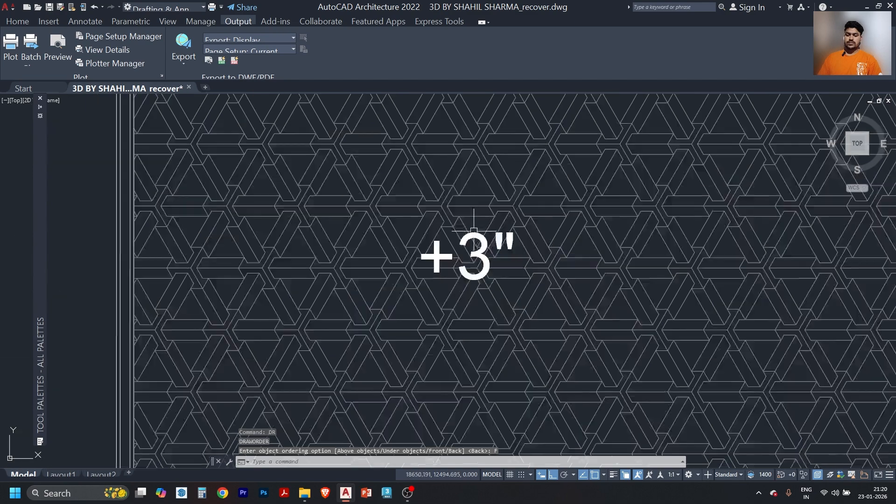
pyautogui.scroll(1, 472, 260)
pyautogui.click(473, 261)
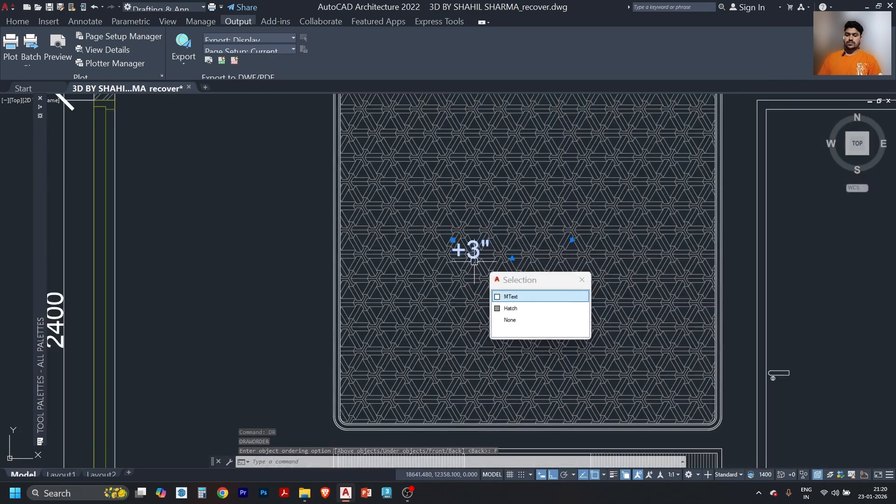
pyautogui.click(506, 298)
pyautogui.write('m')
pyautogui.press('space')
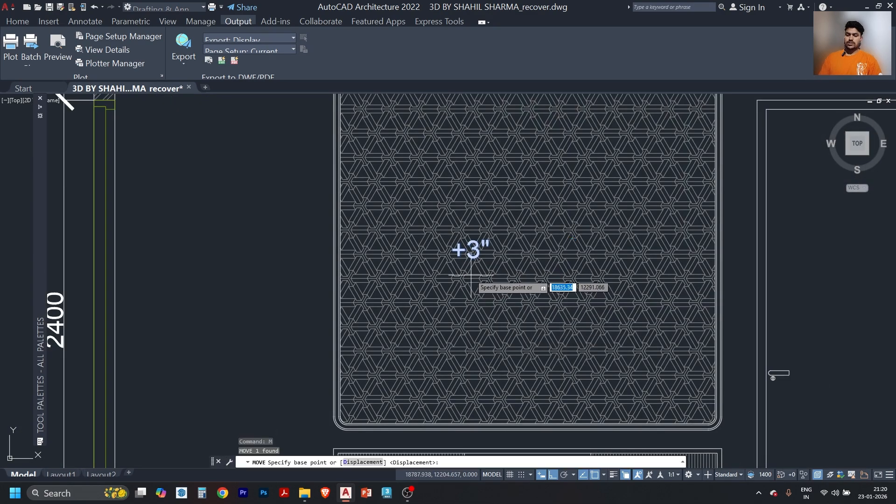
pyautogui.click(472, 275)
pyautogui.click(410, 268)
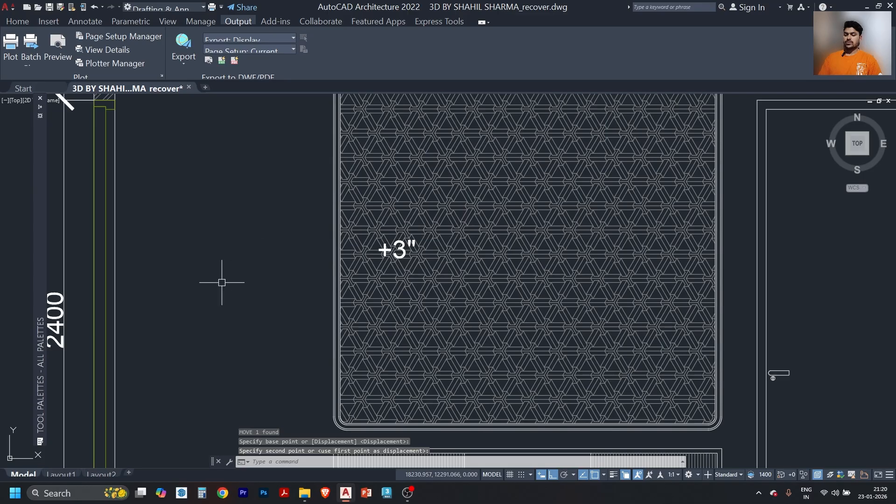
# Offset the patterned panel's innermost frame line 25 inward.
pyautogui.scroll(-2, 230, 277)
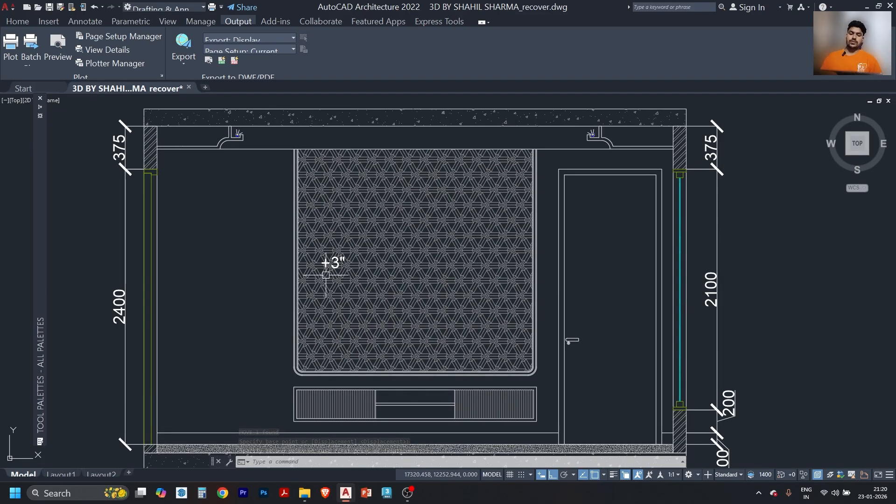
pyautogui.scroll(-2, 392, 259)
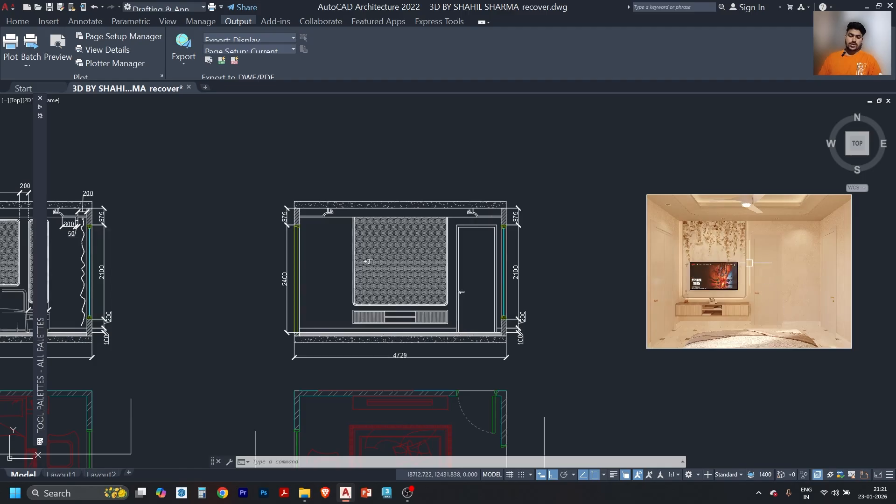
pyautogui.scroll(5, 476, 280)
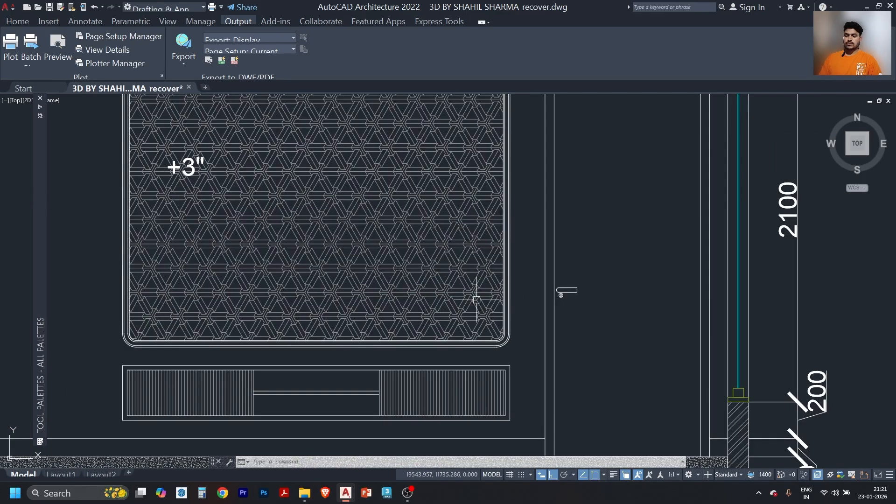
pyautogui.write('o')
pyautogui.press('space')
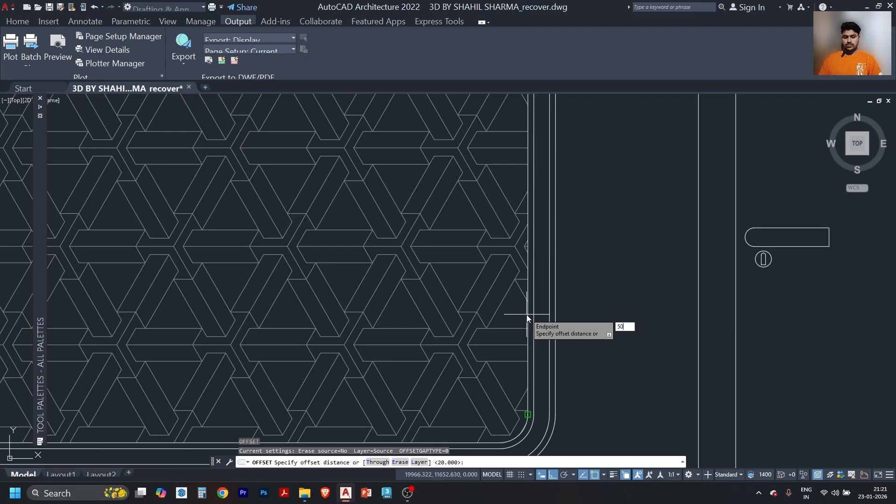
pyautogui.write('50')
pyautogui.press('BackSpace')
pyautogui.press('BackSpace')
pyautogui.write('25')
pyautogui.press('Return')
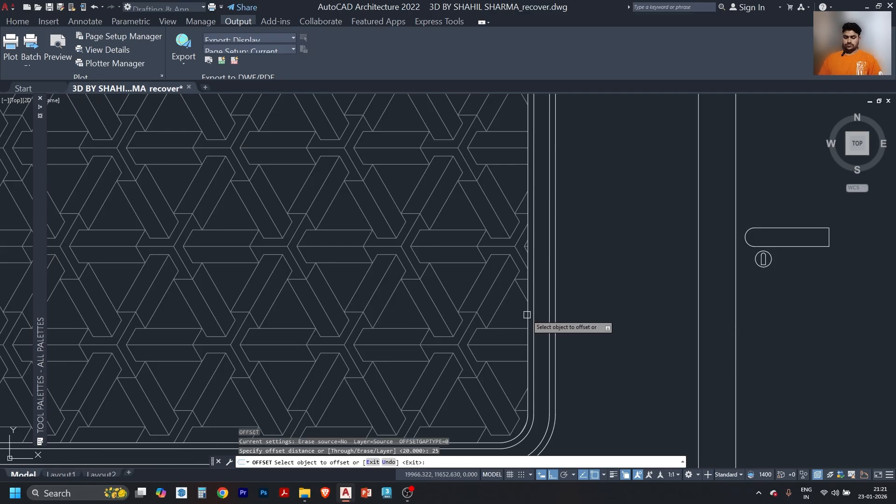
pyautogui.click(528, 315)
pyautogui.click(448, 315)
pyautogui.scroll(-6, 551, 331)
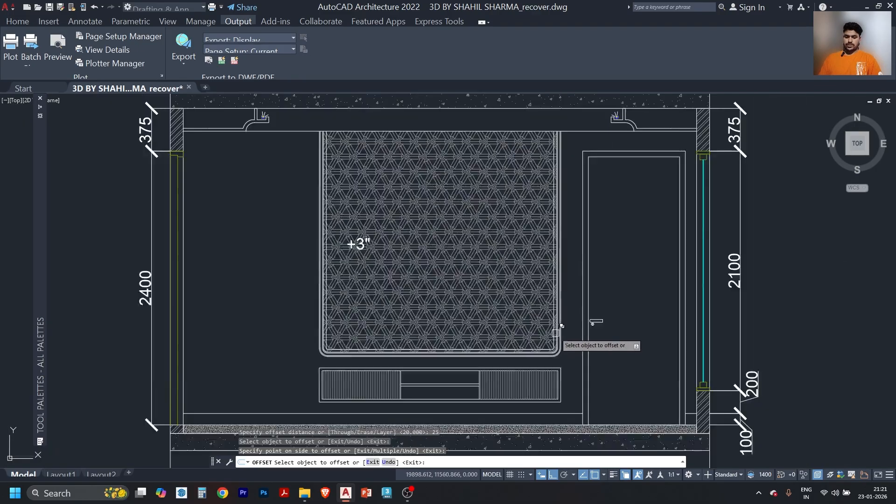
pyautogui.scroll(3, 555, 322)
pyautogui.click(555, 310)
pyautogui.click(554, 309)
pyautogui.click(553, 307)
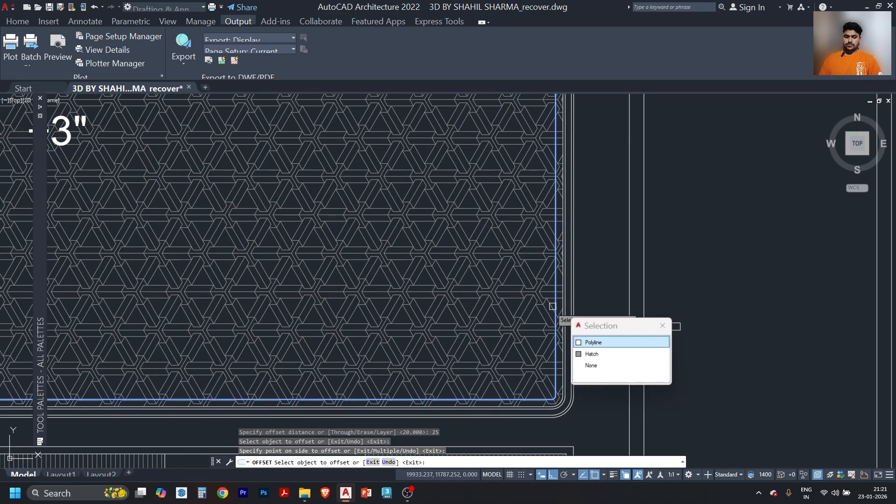
pyautogui.press('Escape')
pyautogui.press('Escape')
pyautogui.press('Escape')
pyautogui.press('Escape')
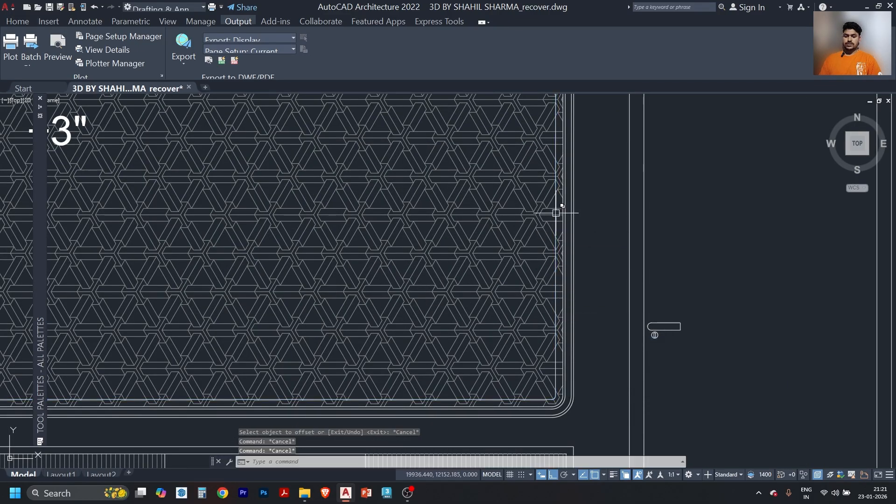
# Show the properties of the new inner offset polyline and widen the palette so its values are readable.
pyautogui.click(556, 218)
pyautogui.click(595, 251)
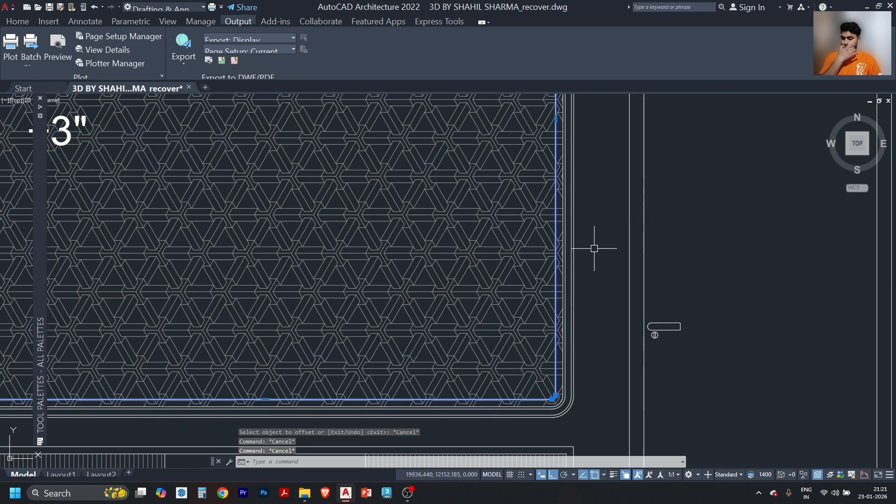
pyautogui.write('pr')
pyautogui.press('Return')
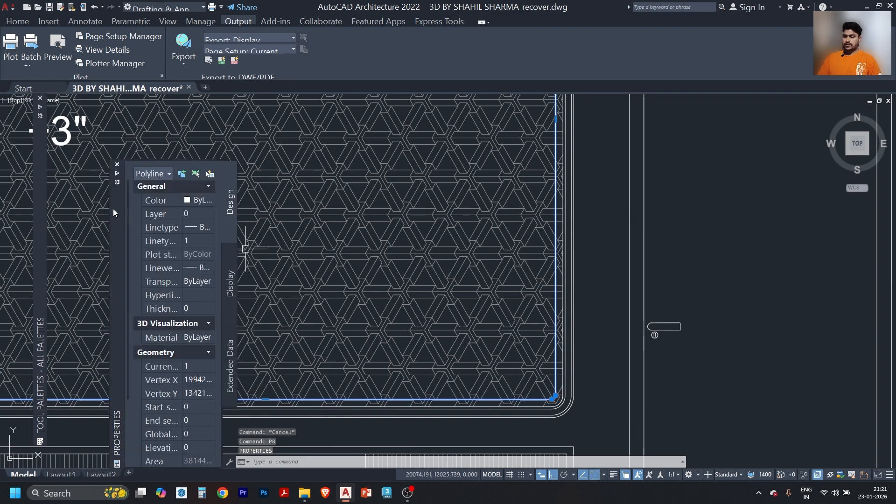
pyautogui.moveTo(102, 209); pyautogui.dragTo(662, 49)
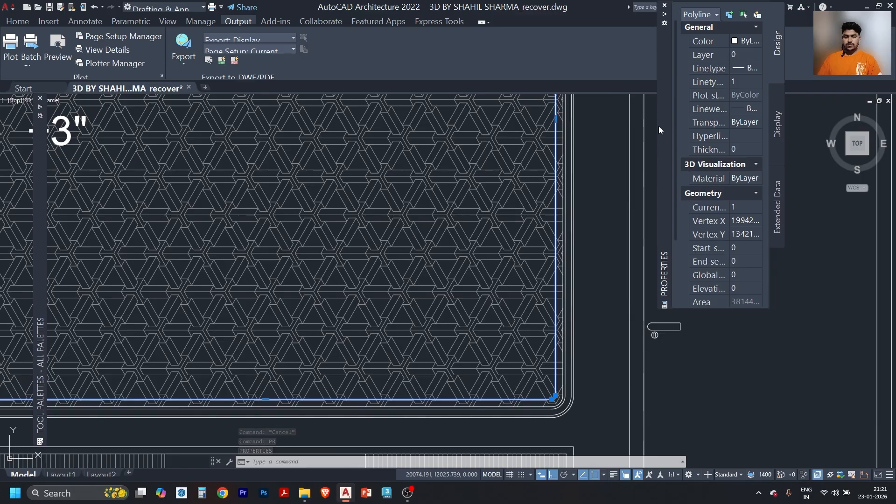
pyautogui.moveTo(663, 126); pyautogui.dragTo(484, 162)
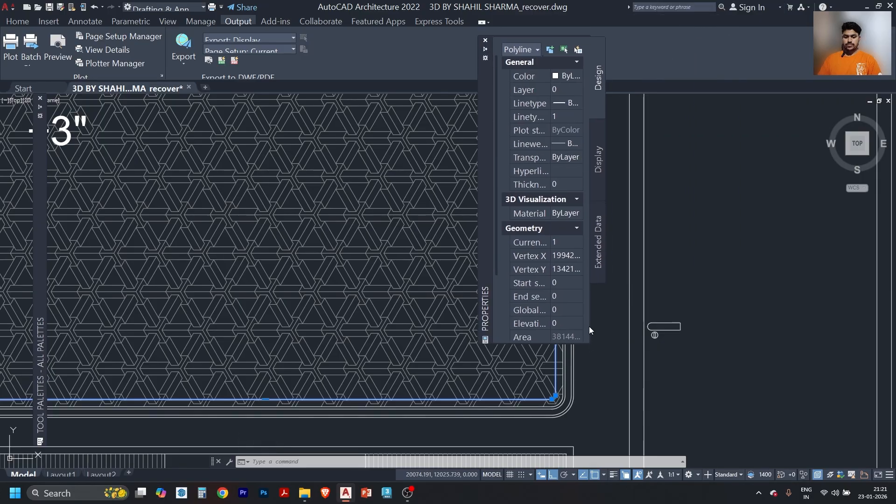
pyautogui.moveTo(590, 325); pyautogui.dragTo(745, 325)
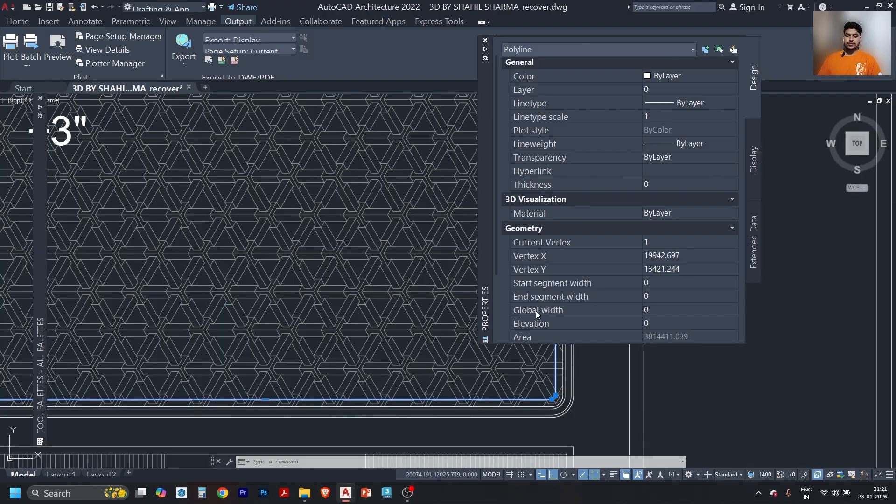
# Set the inner offset polyline's global width to 5 and close its properties.
pyautogui.click(651, 309)
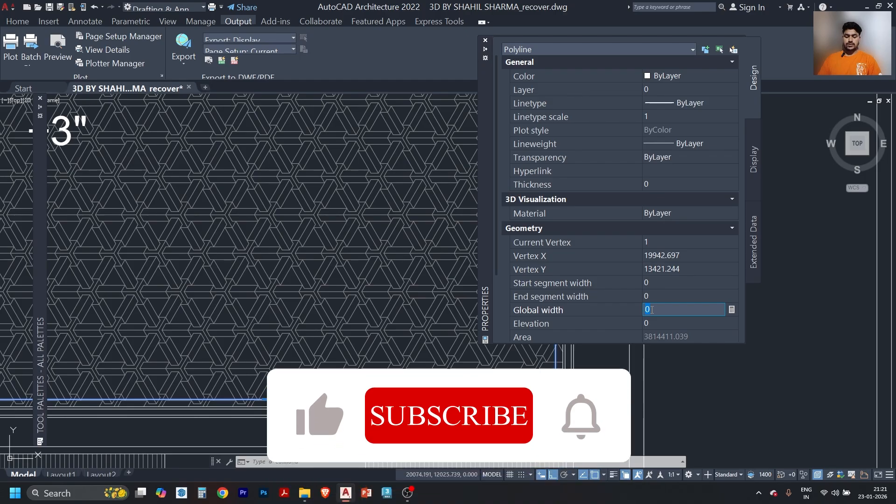
pyautogui.write('5')
pyautogui.press('Tab')
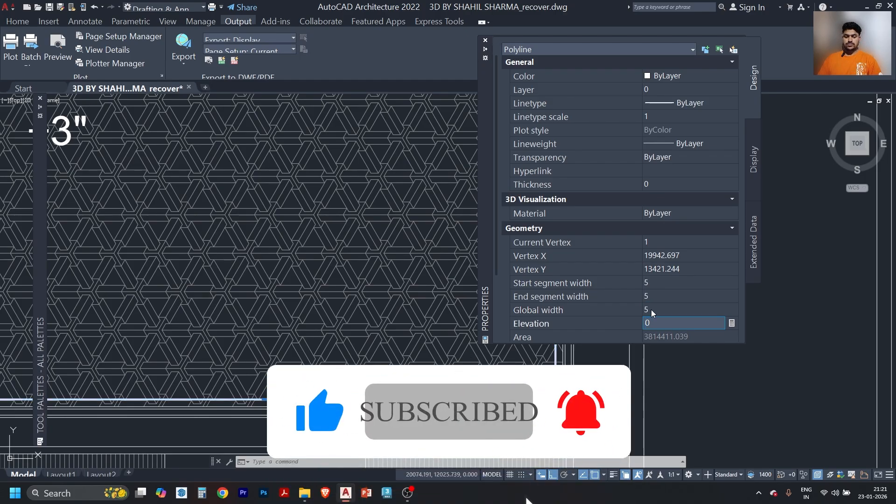
pyautogui.click(649, 308)
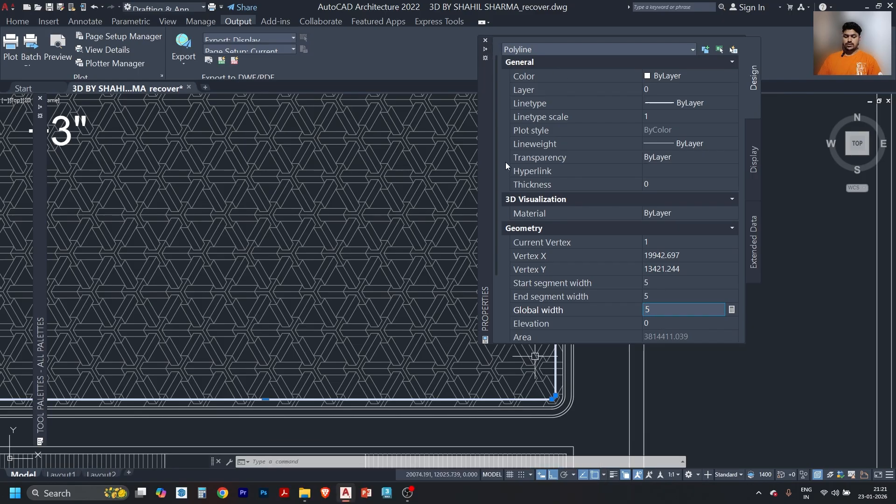
pyautogui.click(486, 40)
pyautogui.press('Escape')
pyautogui.scroll(5, 552, 374)
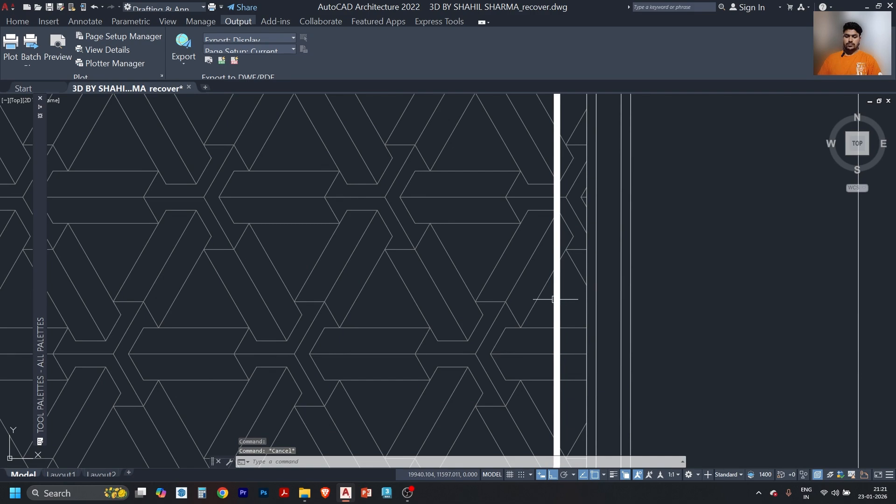
pyautogui.scroll(-5, 553, 308)
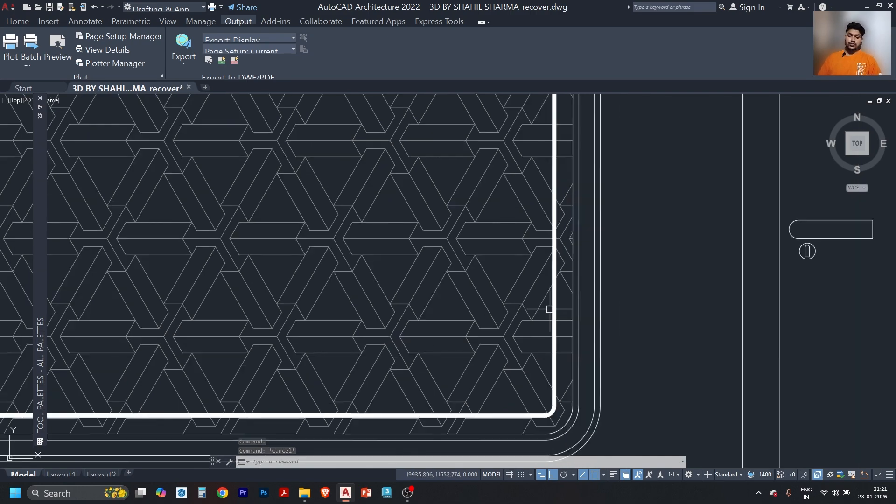
pyautogui.scroll(2, 548, 321)
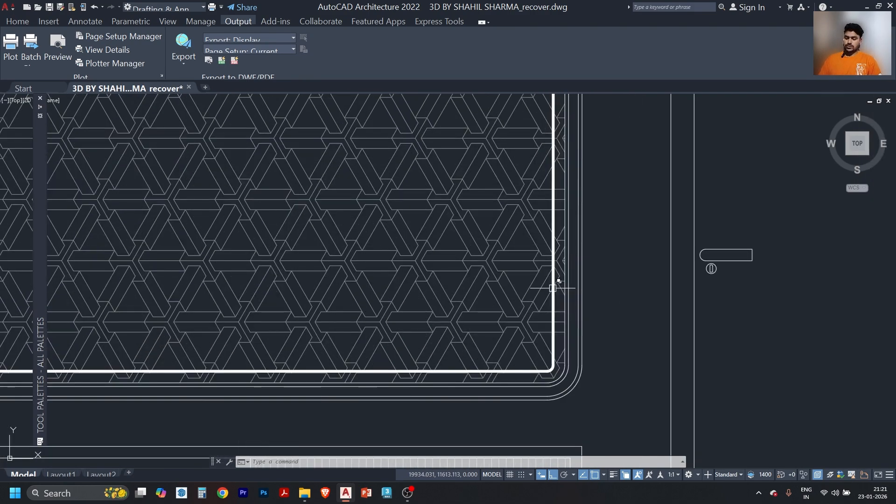
pyautogui.click(546, 347)
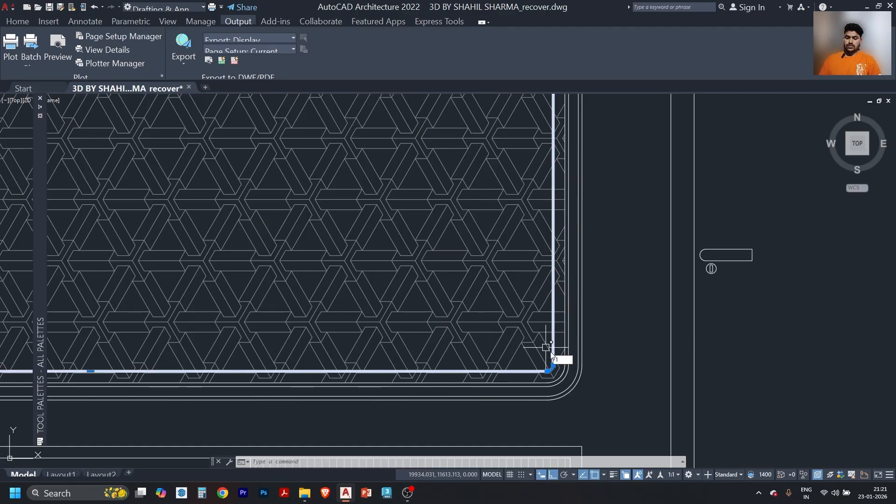
pyautogui.press('Return')
pyautogui.press('Escape')
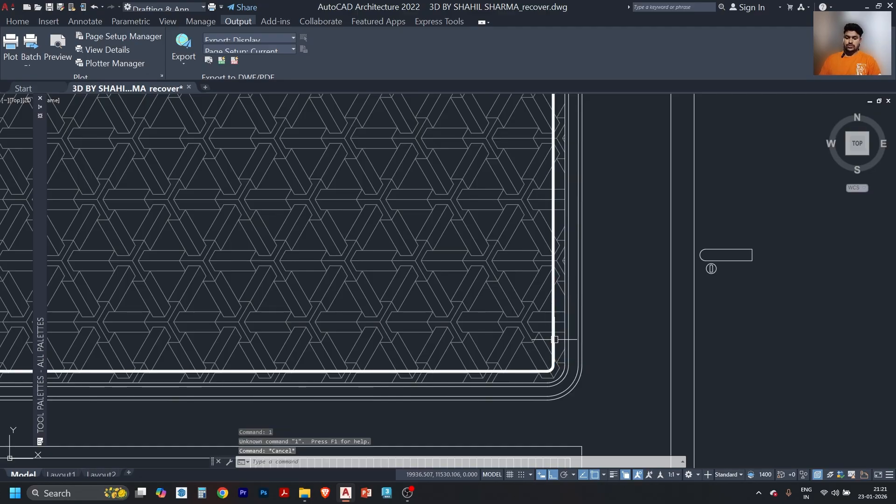
pyautogui.click(555, 339)
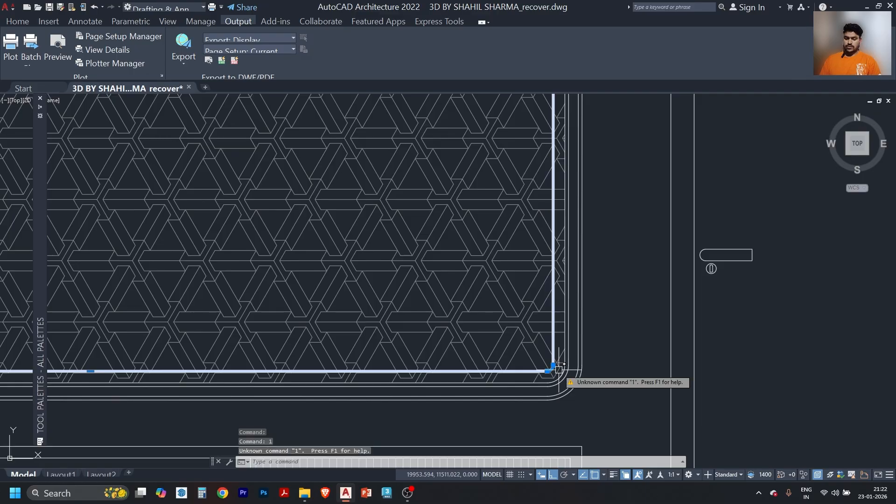
pyautogui.press('Escape')
# Set the global width of the patterned panel's inner border polyline to 10 and close its properties.
pyautogui.click(555, 350)
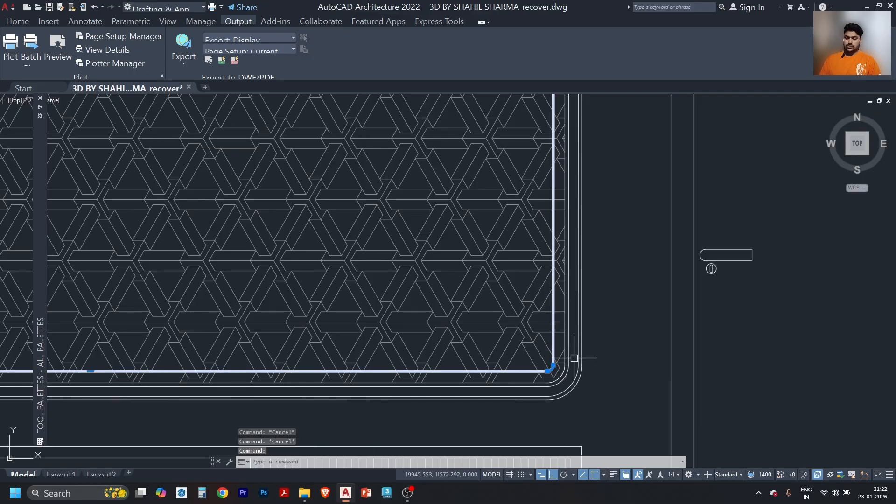
pyautogui.write('pr')
pyautogui.press('Return')
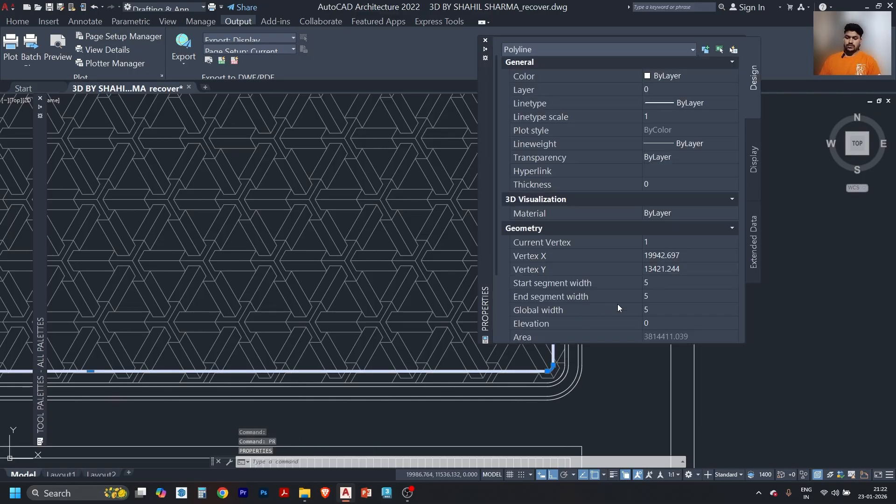
pyautogui.click(680, 310)
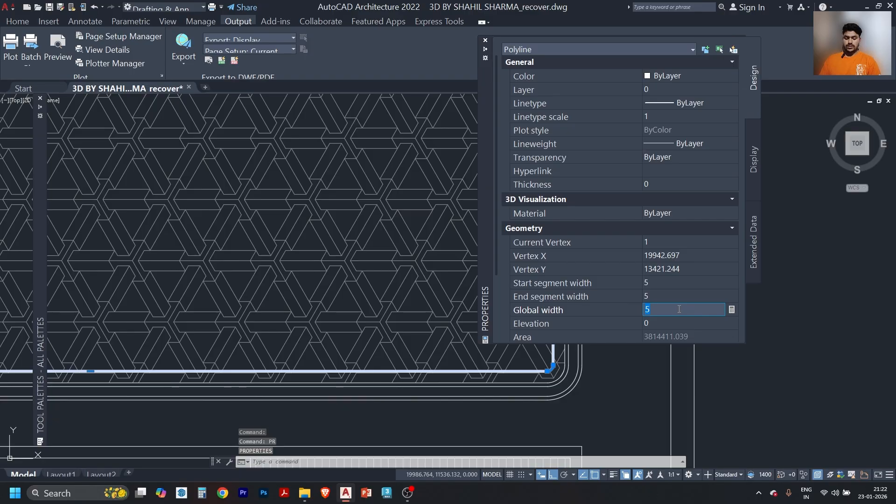
pyautogui.press('Return')
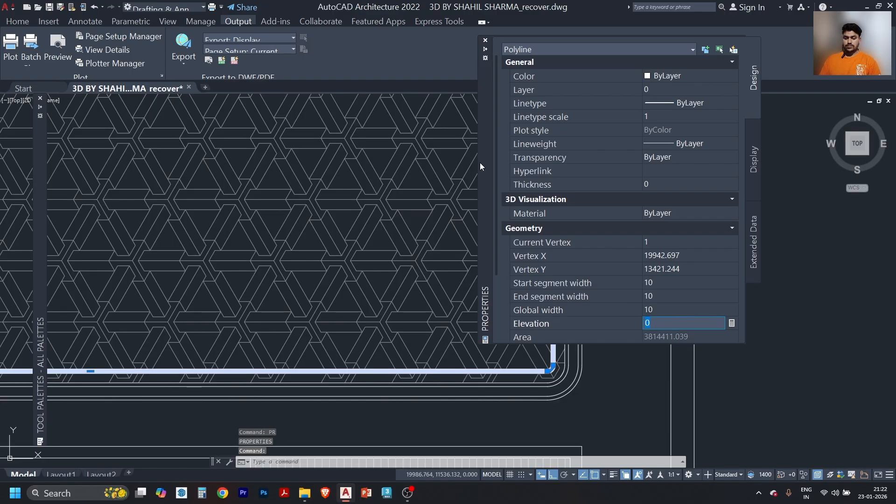
pyautogui.click(486, 40)
pyautogui.press('Escape')
# Change the color of the patterned panel's inner border polyline to yellow (248,215,49).
pyautogui.click(554, 308)
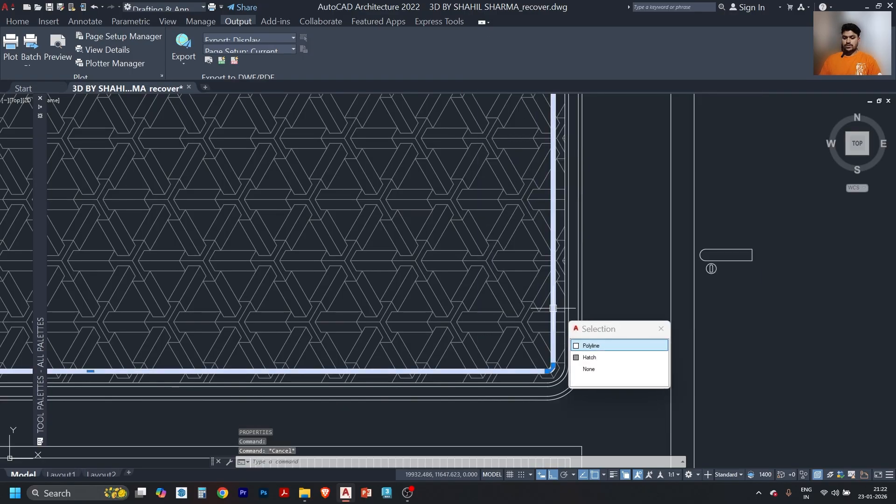
pyautogui.click(620, 346)
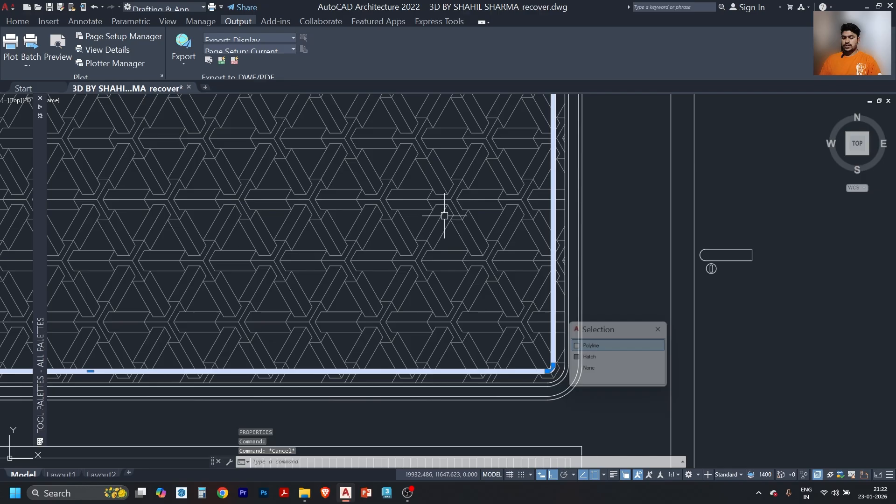
pyautogui.click(18, 21)
pyautogui.click(697, 46)
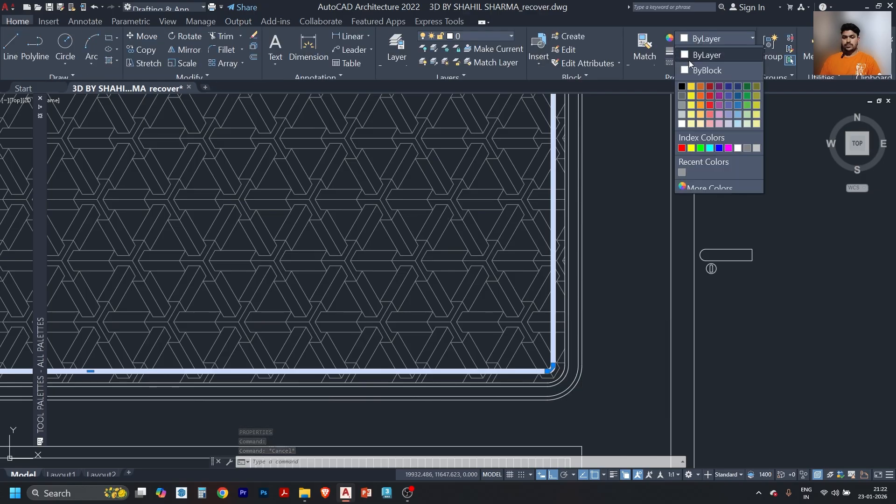
pyautogui.click(692, 91)
pyautogui.press('Escape')
# Set the linetype of the panel's yellow inner border polyline to HIDDEN2 and clear the selection.
pyautogui.scroll(-5, 618, 226)
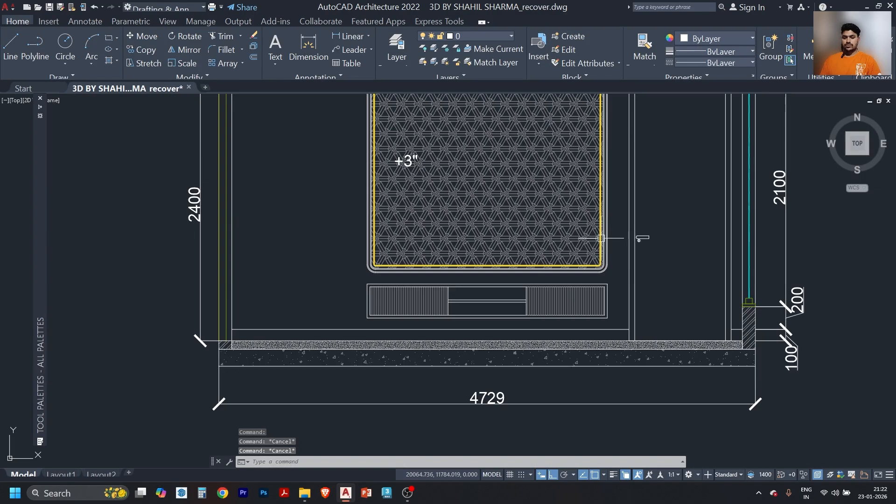
pyautogui.scroll(3, 525, 250)
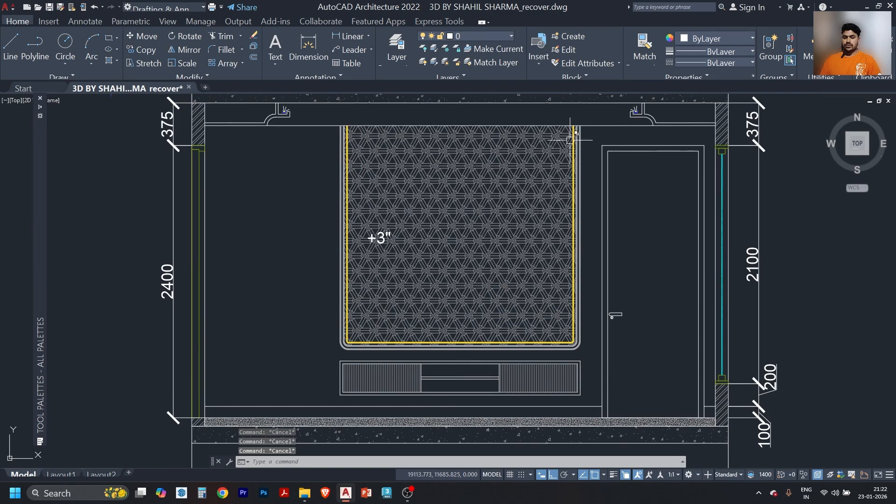
pyautogui.scroll(6, 569, 149)
pyautogui.click(584, 149)
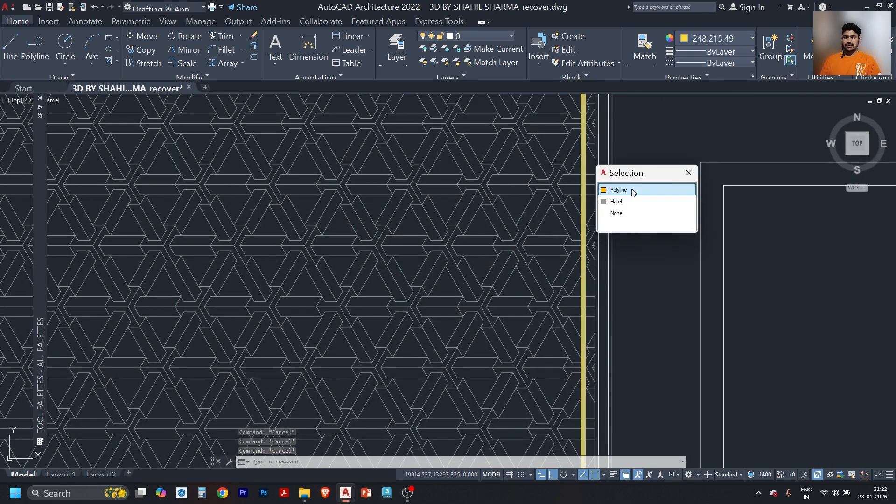
pyautogui.click(633, 191)
pyautogui.click(719, 62)
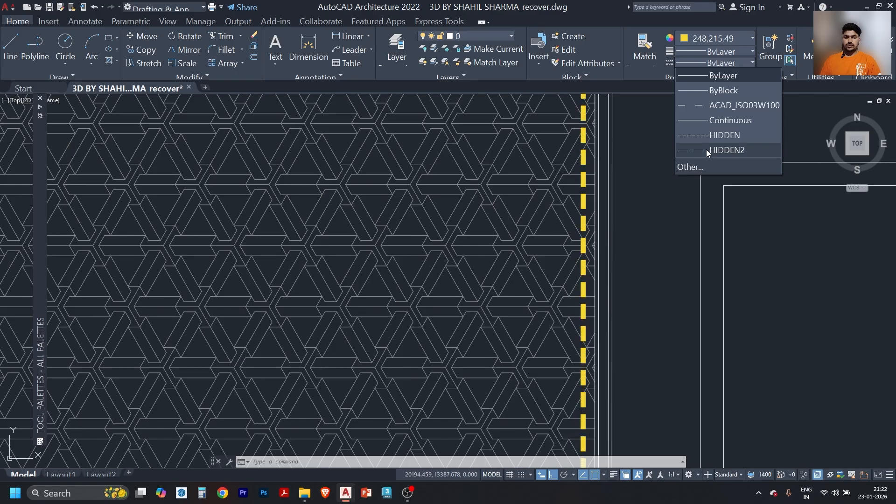
pyautogui.click(707, 149)
pyautogui.scroll(-8, 524, 186)
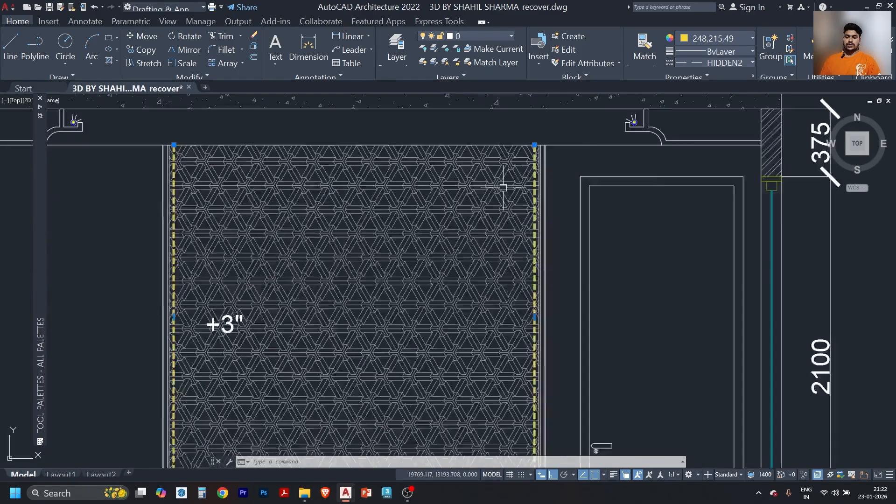
pyautogui.press('Escape')
pyautogui.press('Escape')
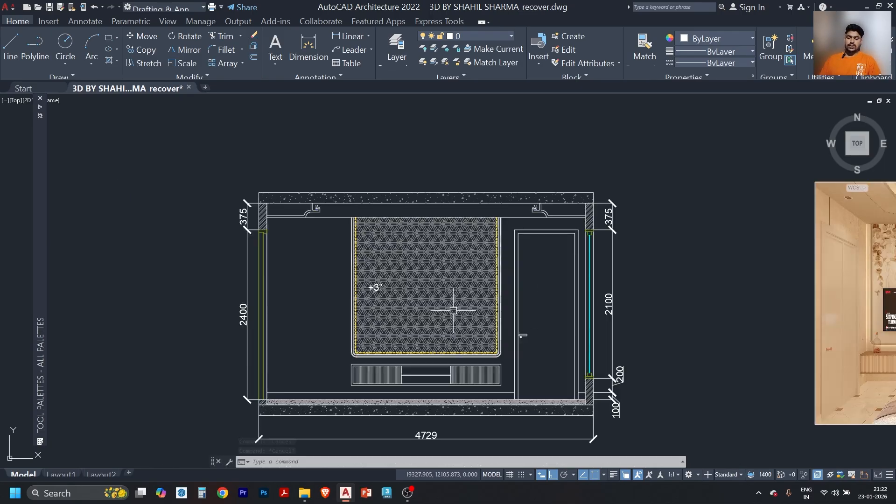
# Compare the TV wall elevation with the reference image, the neighbouring bed wall elevation and the floor plan below.
pyautogui.scroll(-2, 454, 313)
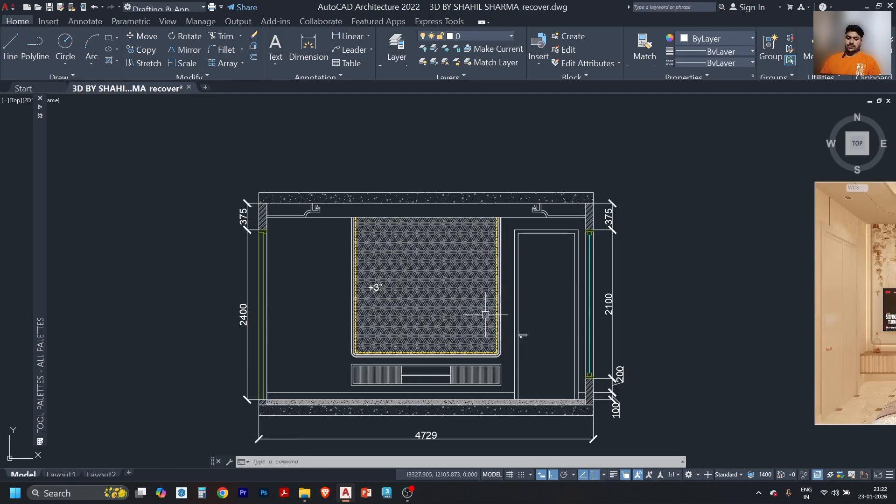
pyautogui.scroll(-3, 486, 314)
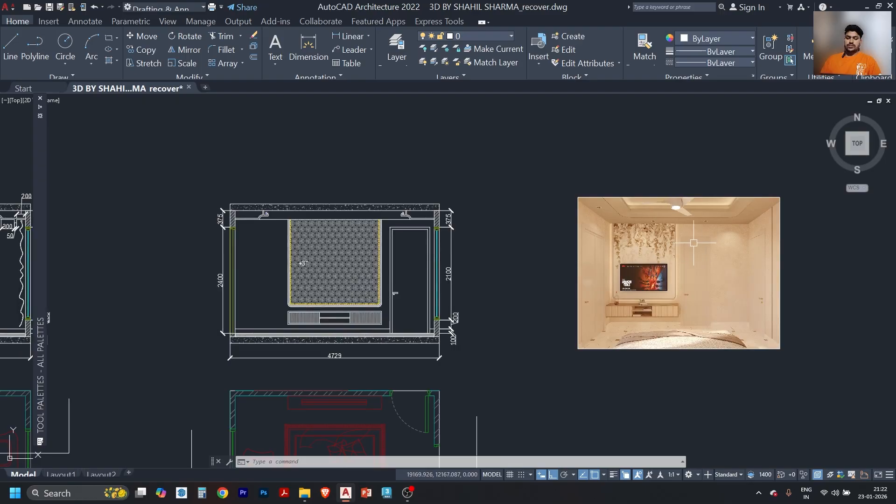
pyautogui.moveTo(248, 241); pyautogui.dragTo(386, 228, button='middle')
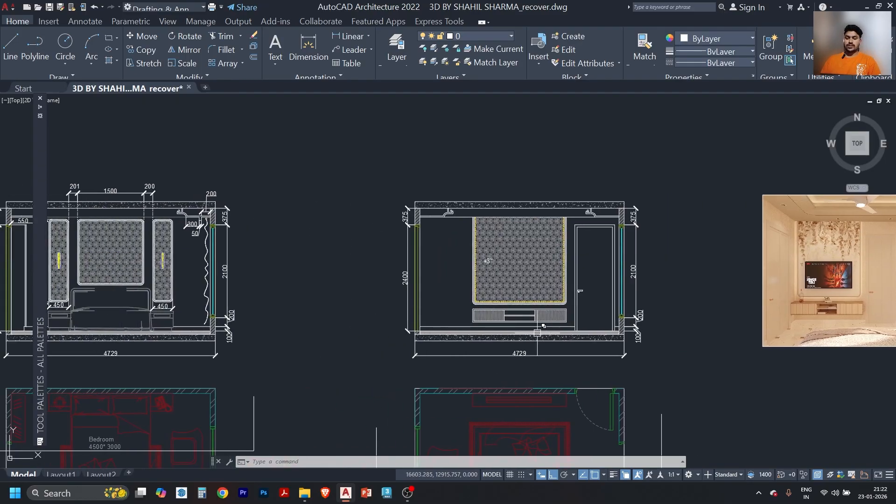
pyautogui.moveTo(650, 320)
pyautogui.mouseDown(button='middle')
pyautogui.moveTo(481, 314)
pyautogui.moveTo(454, 277)
pyautogui.mouseUp(button='middle')
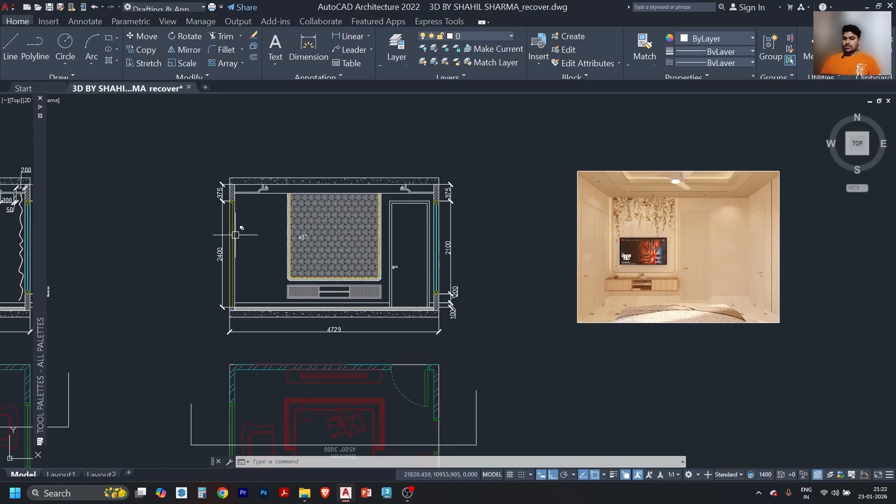
pyautogui.moveTo(332, 312); pyautogui.dragTo(366, 248, button='middle')
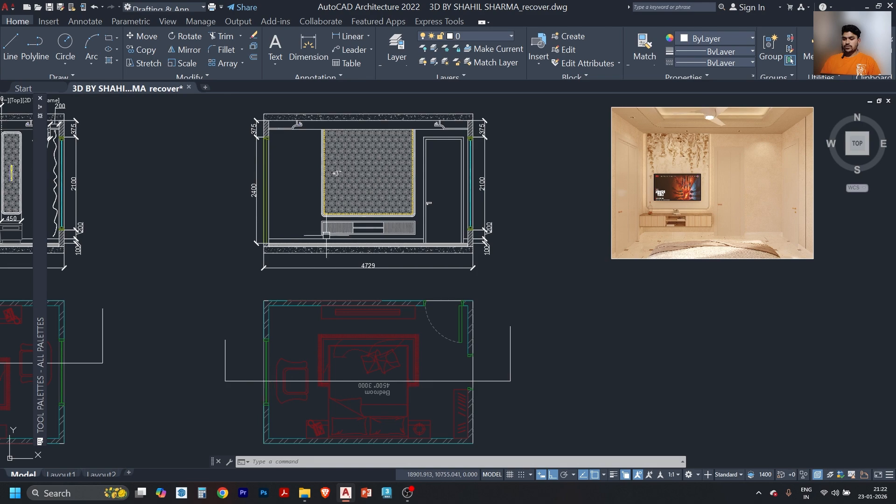
pyautogui.scroll(4, 269, 157)
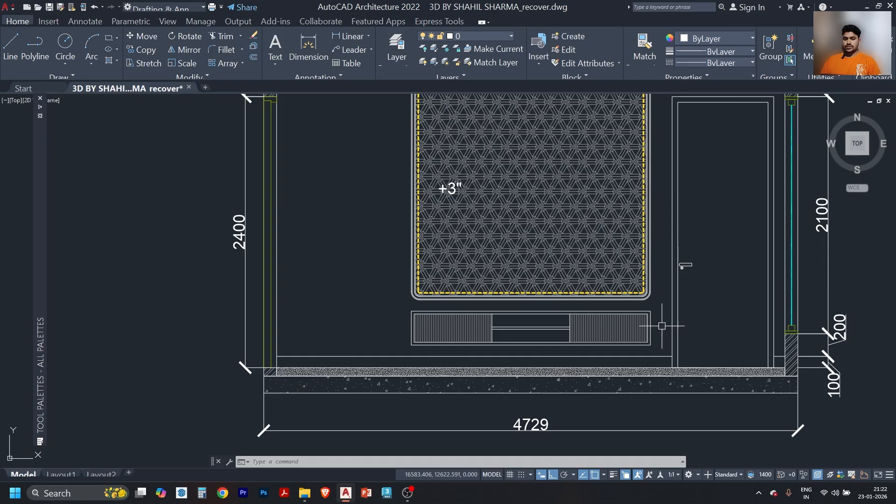
pyautogui.scroll(-2, 282, 349)
pyautogui.scroll(-2, 282, 349)
# Select the TV wall elevation's slabs, side walls, windows, ceiling profiles, skirting and surrounding dimensions, excluding the panel, cabinet and door.
pyautogui.click(326, 195)
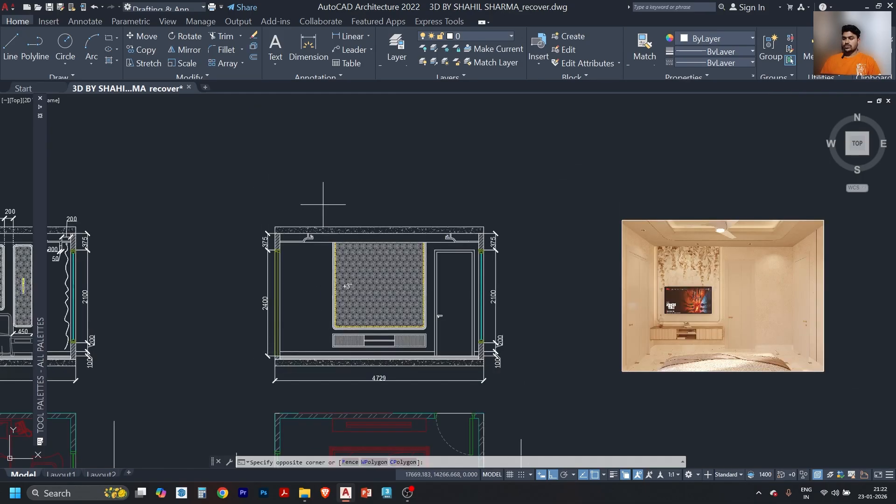
pyautogui.click(231, 387)
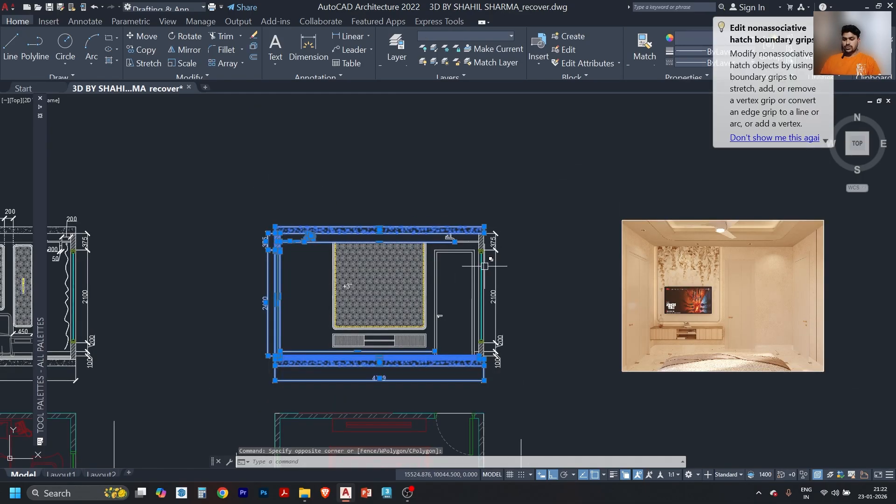
pyautogui.scroll(4, 484, 266)
pyautogui.click(533, 162)
pyautogui.click(464, 210)
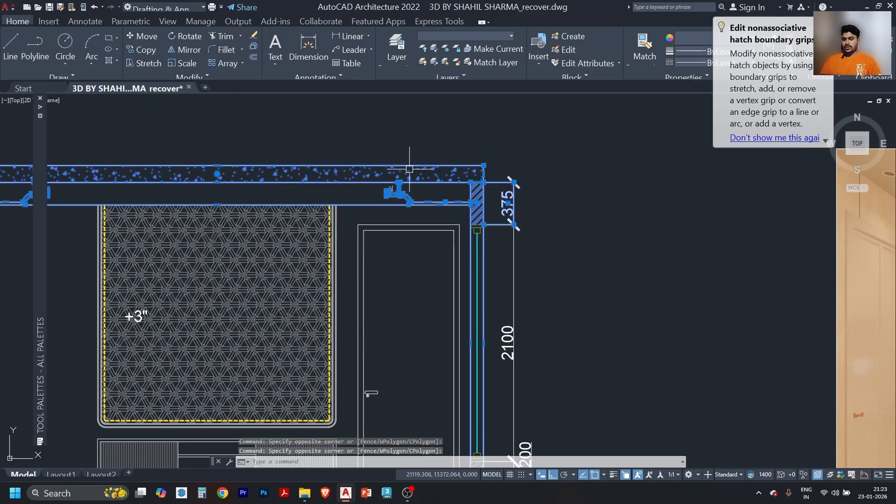
pyautogui.click(415, 153)
pyautogui.click(384, 213)
pyautogui.scroll(-1, 505, 178)
pyautogui.scroll(2, 500, 228)
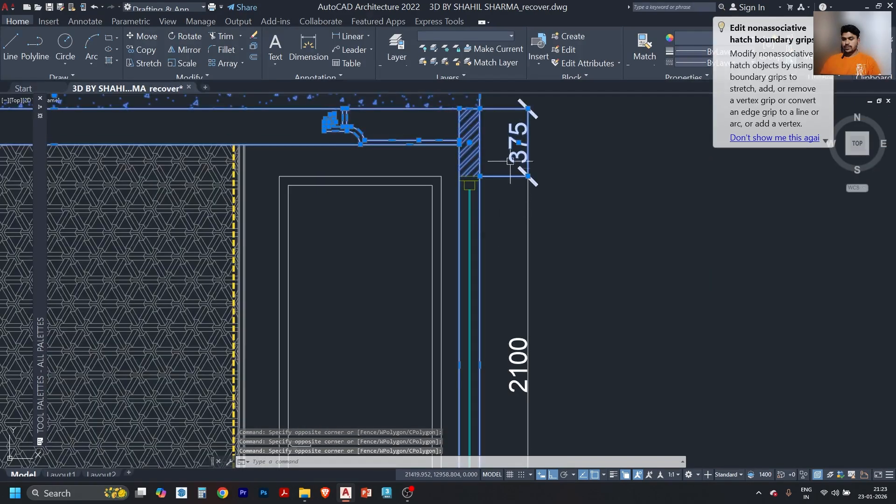
pyautogui.scroll(-4, 504, 150)
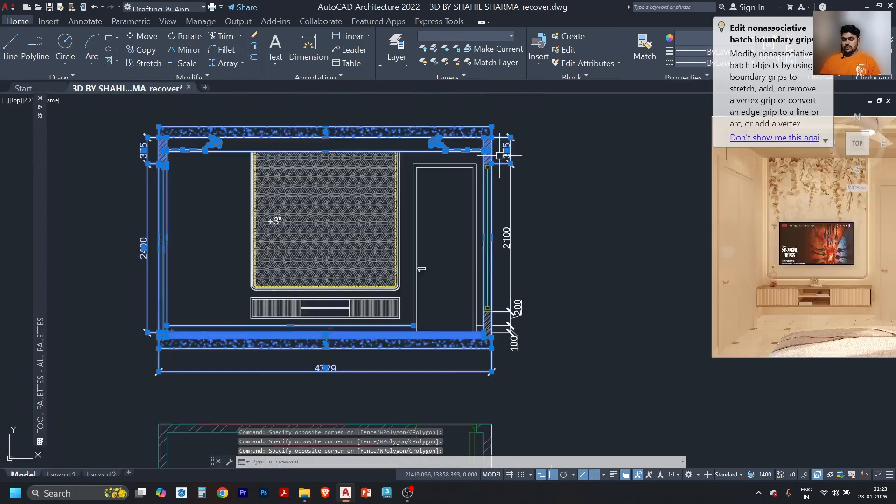
pyautogui.click(533, 151)
pyautogui.click(506, 312)
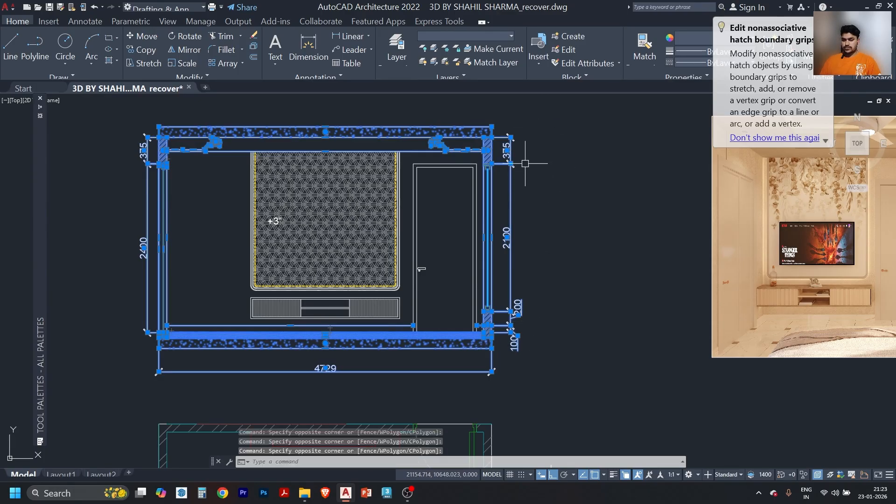
# Remove the height dimensions on both sides and the 4729 width dimension from the TV wall elevation's selection.
pyautogui.keyDown('shift'); pyautogui.click(526, 129); pyautogui.keyUp('shift')
pyautogui.keyDown('shift'); pyautogui.click(513, 368); pyautogui.keyUp('shift')
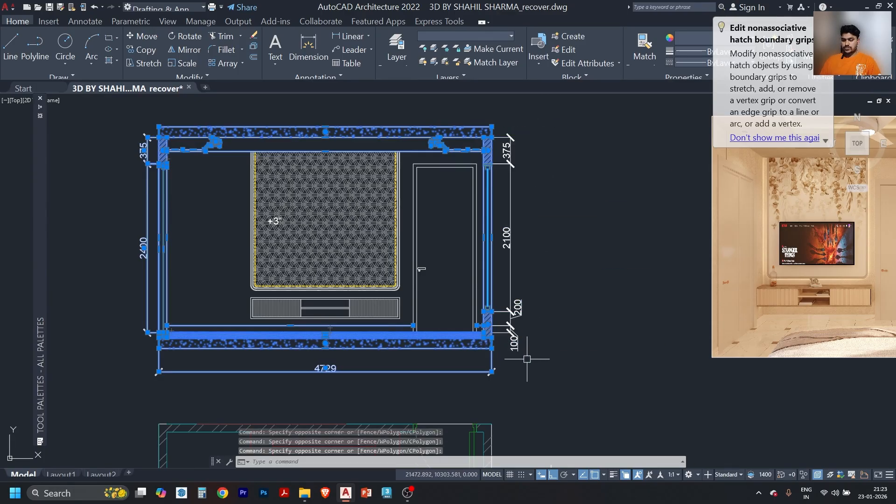
pyautogui.keyDown('shift'); pyautogui.click(527, 359); pyautogui.keyUp('shift')
pyautogui.keyDown('shift'); pyautogui.click(123, 411); pyautogui.keyUp('shift')
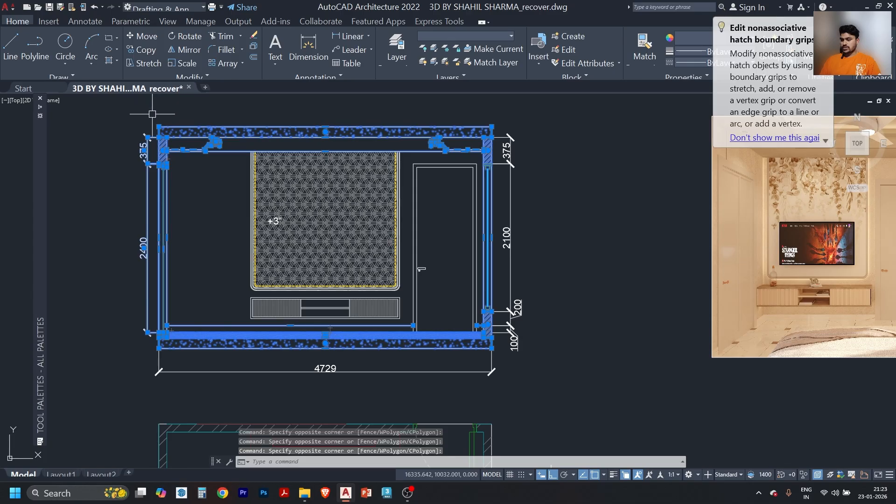
pyautogui.keyDown('shift'); pyautogui.click(152, 114); pyautogui.keyUp('shift')
pyautogui.keyDown('shift'); pyautogui.click(81, 365); pyautogui.keyUp('shift')
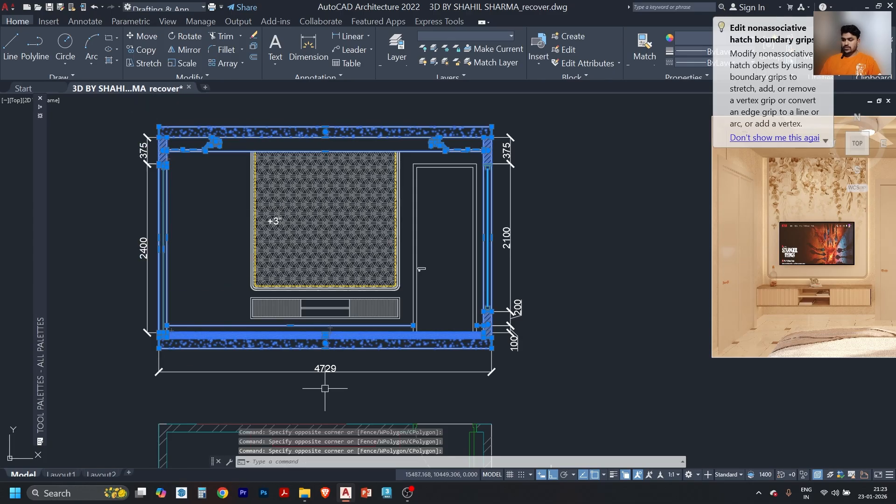
# Mirror the selected room shell about the elevation's vertical centre line, erasing the source objects.
pyautogui.write('i')
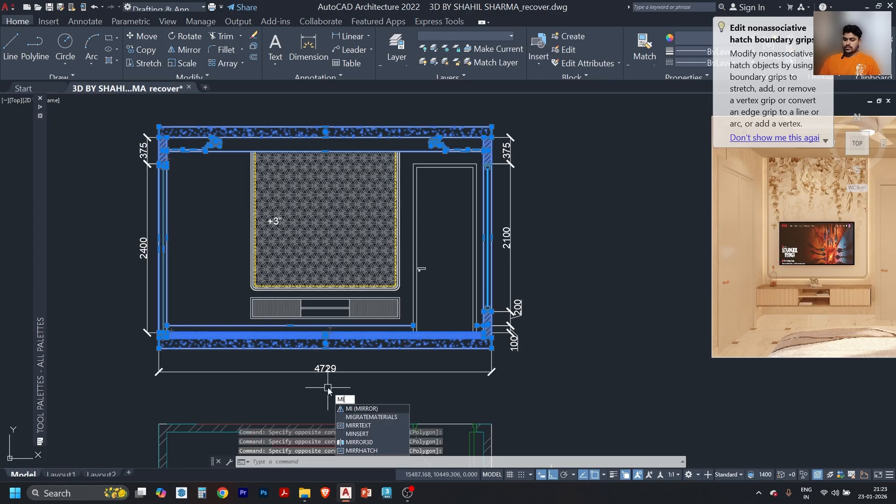
pyautogui.press('Return')
pyautogui.click(326, 344)
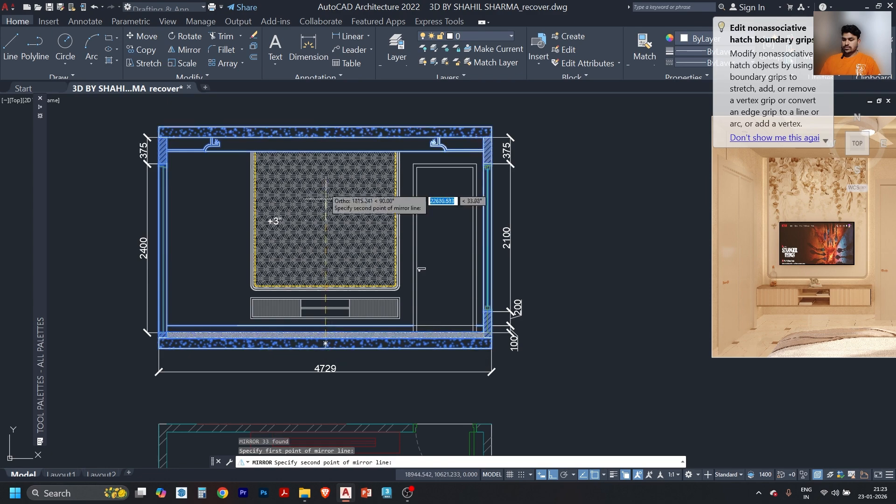
pyautogui.scroll(-4, 325, 162)
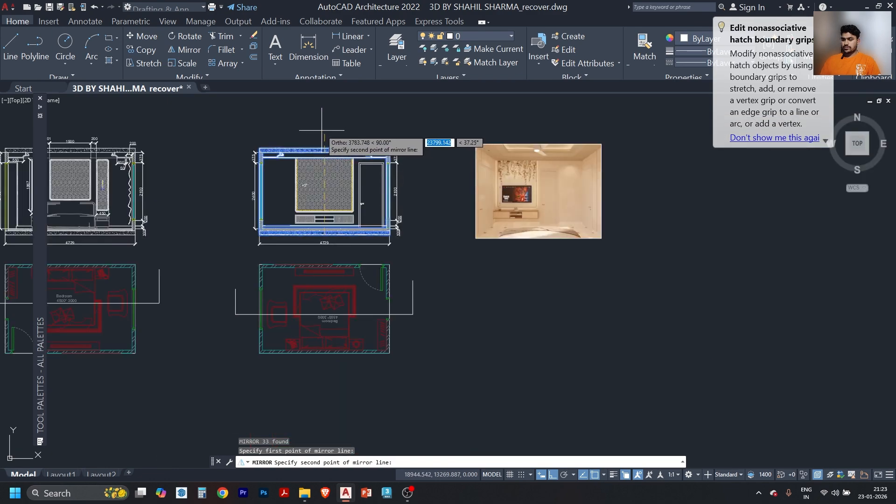
pyautogui.click(330, 147)
pyautogui.click(340, 156)
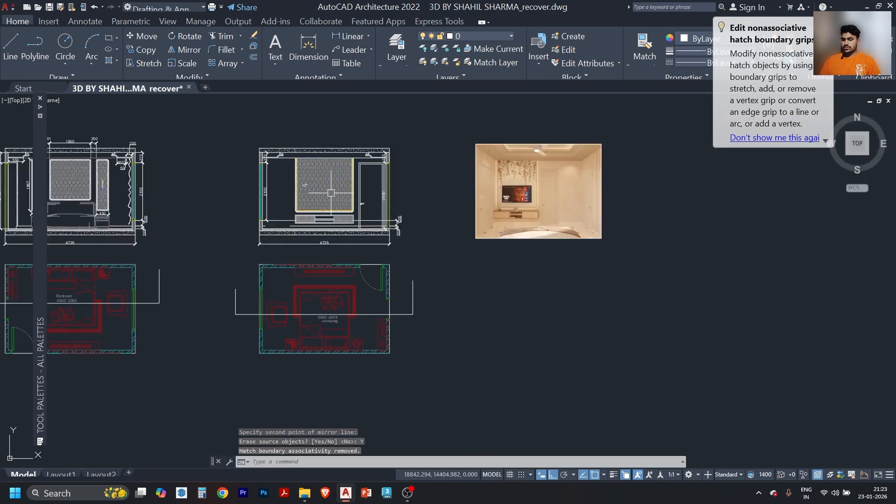
pyautogui.scroll(5, 331, 193)
pyautogui.scroll(-2, 490, 243)
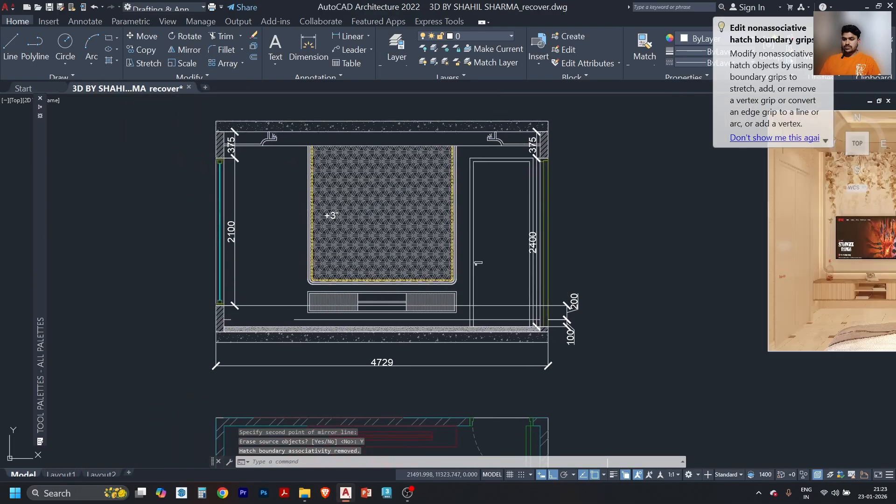
# Delete the 2400 and 375 height dimensions beside the door in the TV wall elevation.
pyautogui.scroll(6, 537, 146)
pyautogui.scroll(-4, 538, 176)
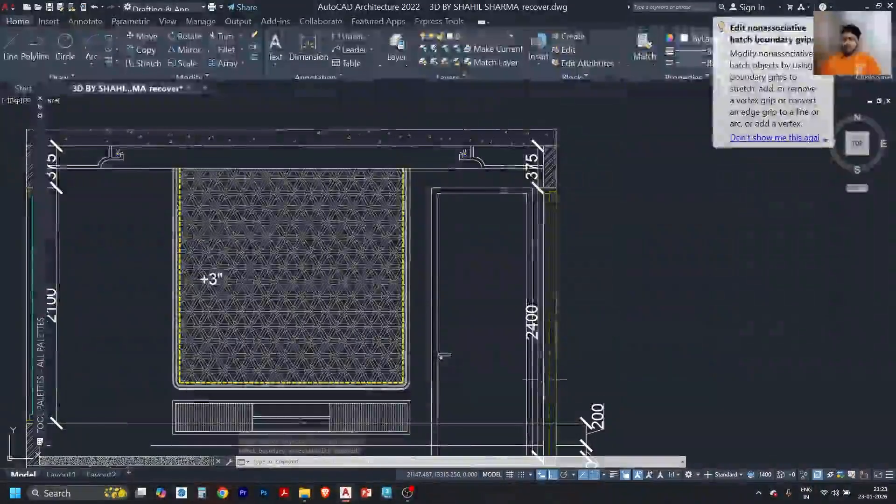
pyautogui.click(533, 329)
pyautogui.click(580, 364)
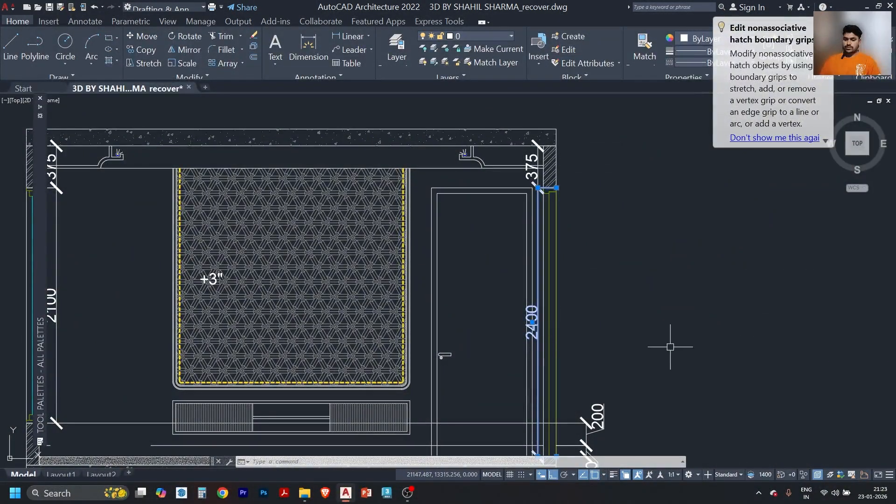
pyautogui.press('Delete')
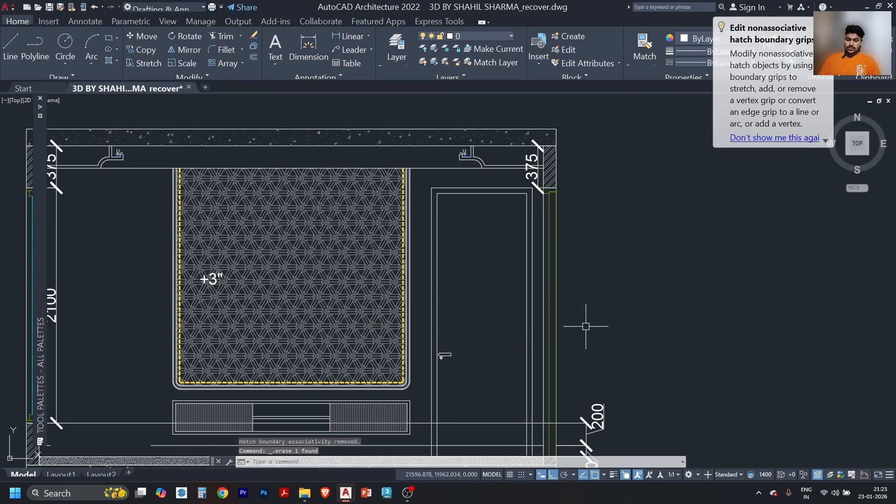
pyautogui.scroll(6, 536, 159)
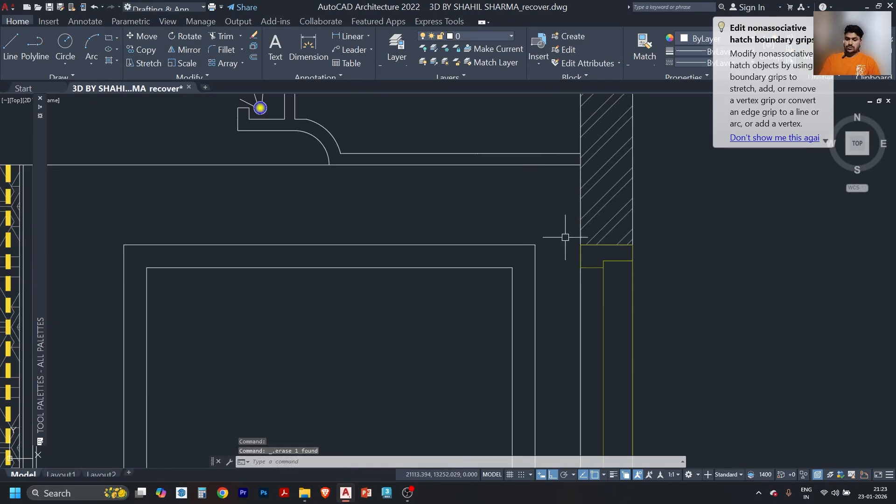
# Delete the 375 and 2100 height dimensions beside the window on the side opposite the door.
pyautogui.scroll(-6, 589, 291)
pyautogui.moveTo(610, 346); pyautogui.dragTo(677, 297, button='middle')
pyautogui.click(165, 175)
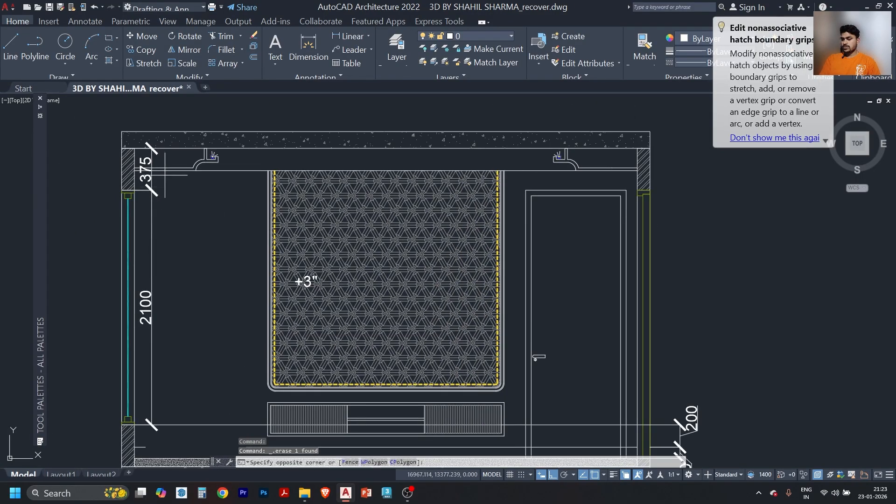
pyautogui.click(142, 240)
pyautogui.press('Delete')
pyautogui.scroll(-4, 194, 227)
pyautogui.scroll(4, 184, 321)
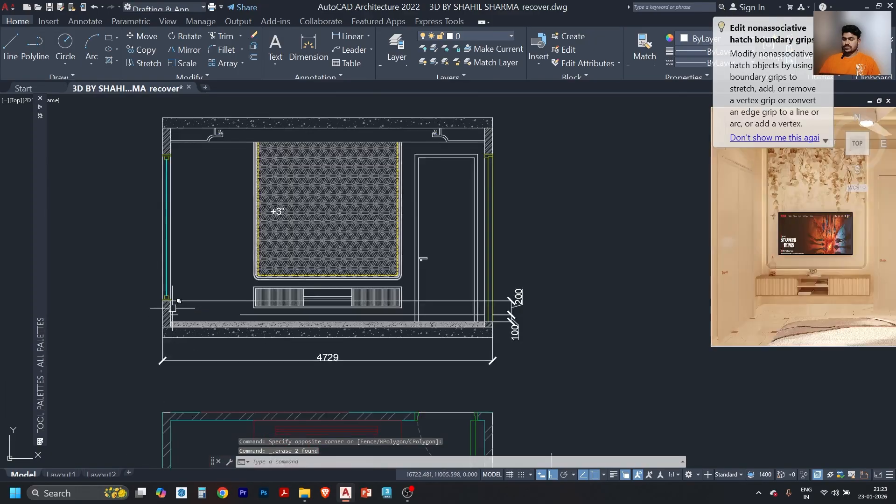
# Delete the 200 dimension near the floor on the door side, keeping the 100 skirting dimension.
pyautogui.scroll(-4, 244, 280)
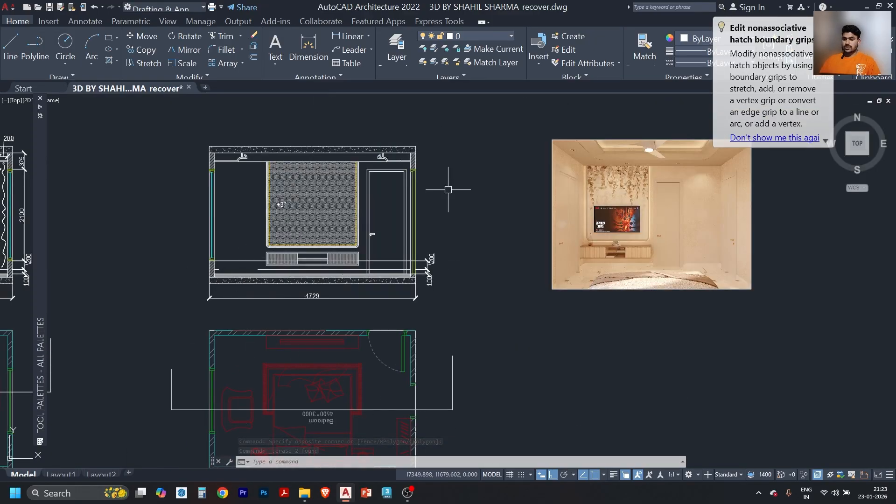
pyautogui.scroll(4, 392, 266)
pyautogui.click(483, 245)
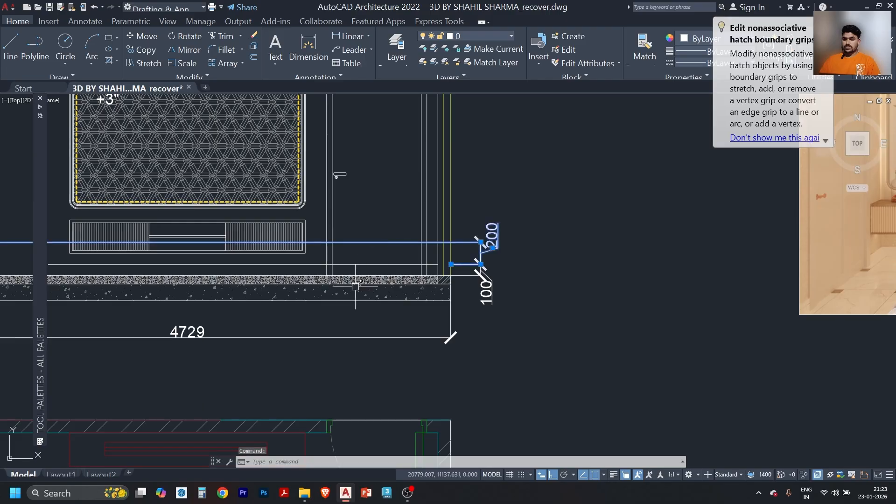
pyautogui.press('Delete')
pyautogui.click(469, 265)
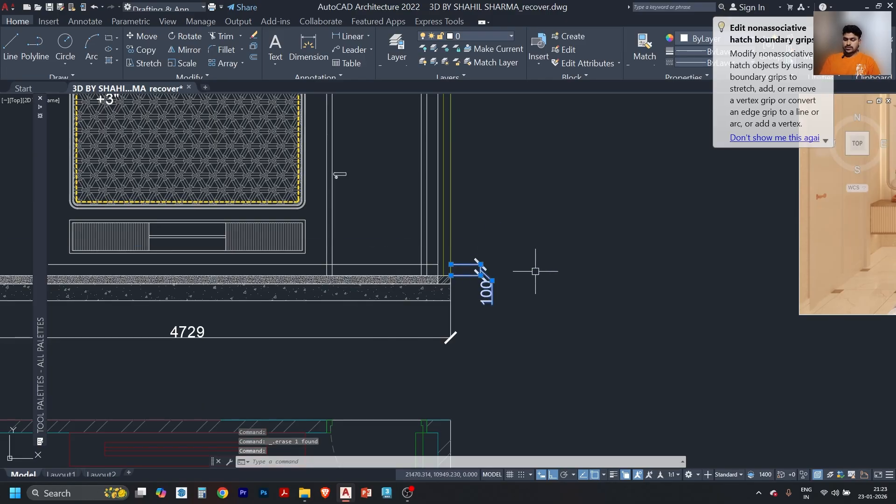
pyautogui.scroll(-3, 535, 272)
pyautogui.press('Escape')
pyautogui.press('Escape')
pyautogui.scroll(4, 415, 269)
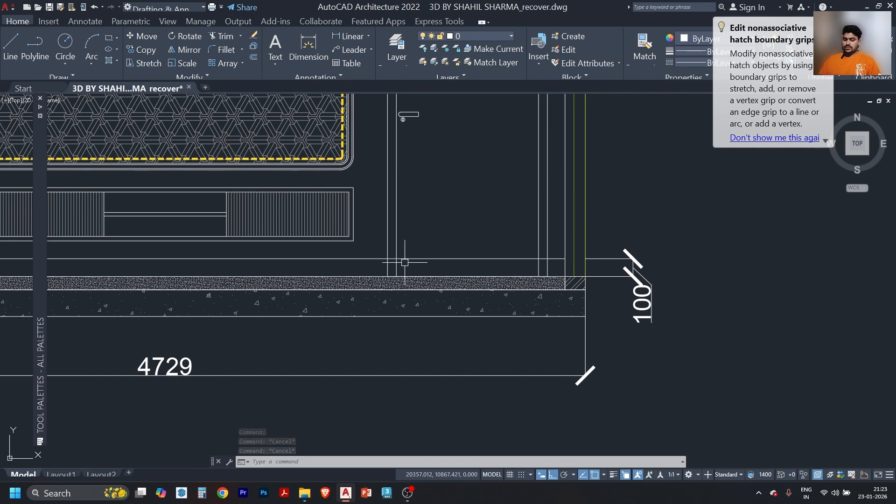
# Trim the skirting line out of both door frame jambs and erase the segment left across the door leaf.
pyautogui.write('tr')
pyautogui.press('space')
pyautogui.scroll(4, 405, 262)
pyautogui.press('Escape')
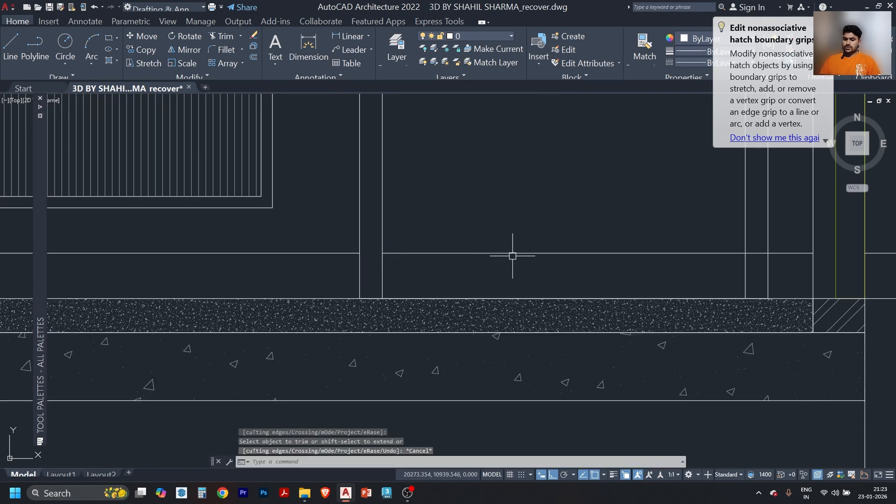
pyautogui.press('space')
pyautogui.press('Escape')
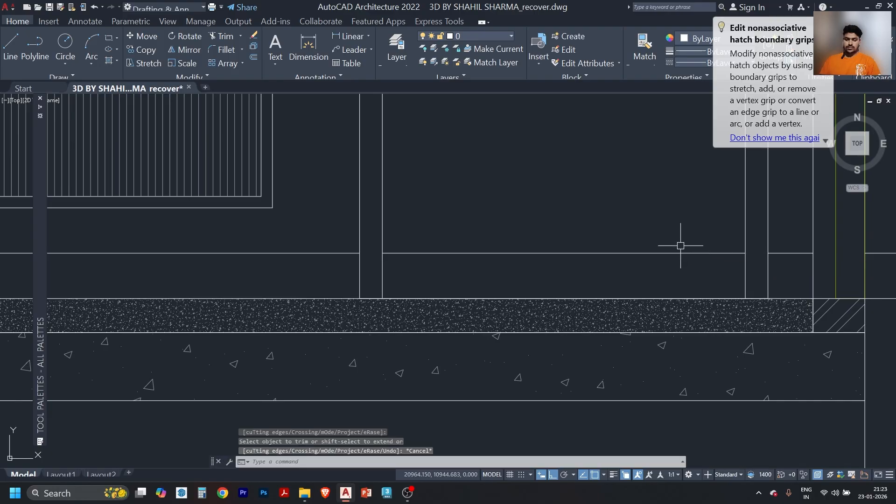
pyautogui.click(681, 246)
pyautogui.click(636, 263)
pyautogui.press('Delete')
pyautogui.scroll(-5, 635, 264)
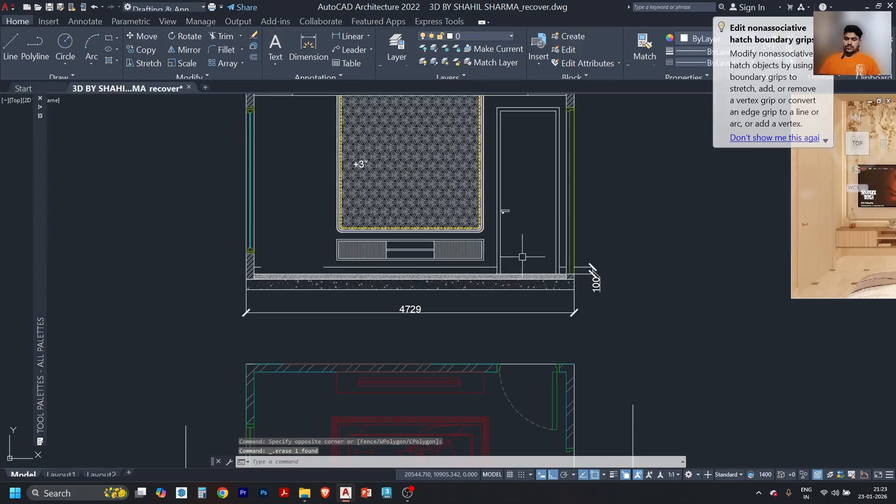
# Delete the short leftover skirting line beside the window-side wall.
pyautogui.moveTo(533, 219); pyautogui.dragTo(533, 258, button='middle')
pyautogui.scroll(-2, 514, 191)
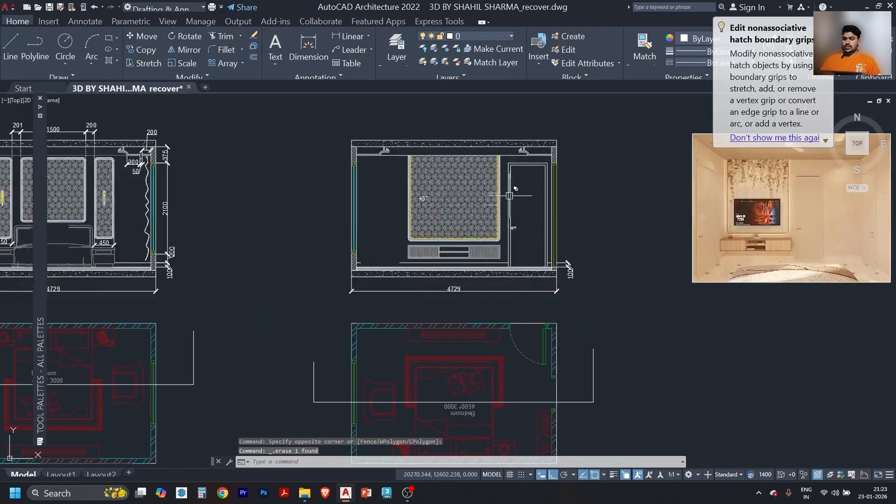
pyautogui.scroll(3, 424, 269)
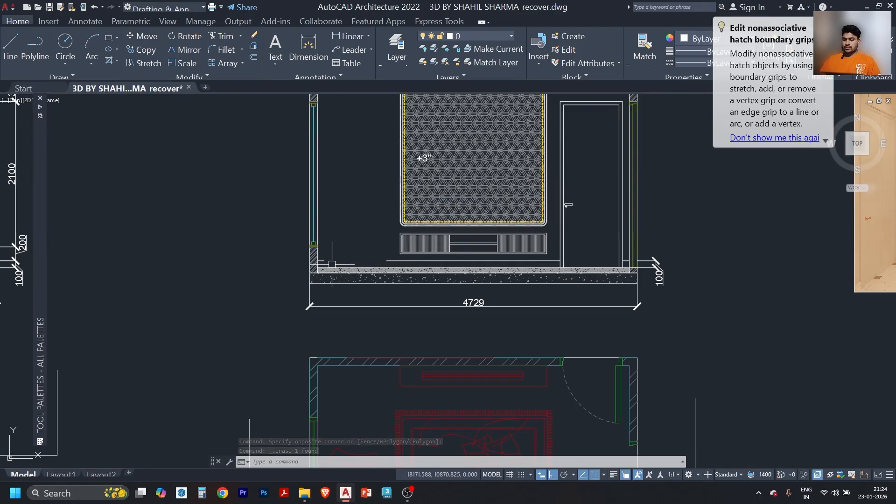
pyautogui.scroll(4, 350, 261)
pyautogui.click(303, 256)
pyautogui.click(300, 262)
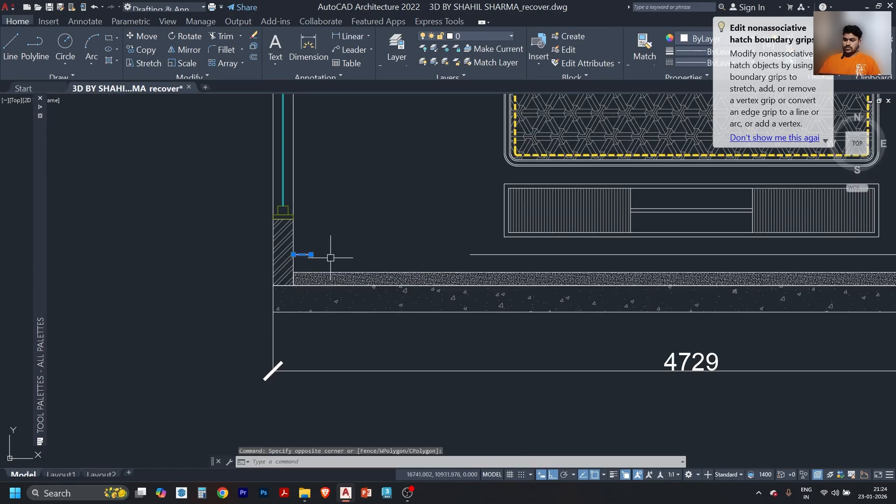
pyautogui.press('Delete')
# Extend the long skirting line under the TV cabinet to the window-side wall.
pyautogui.write('RE')
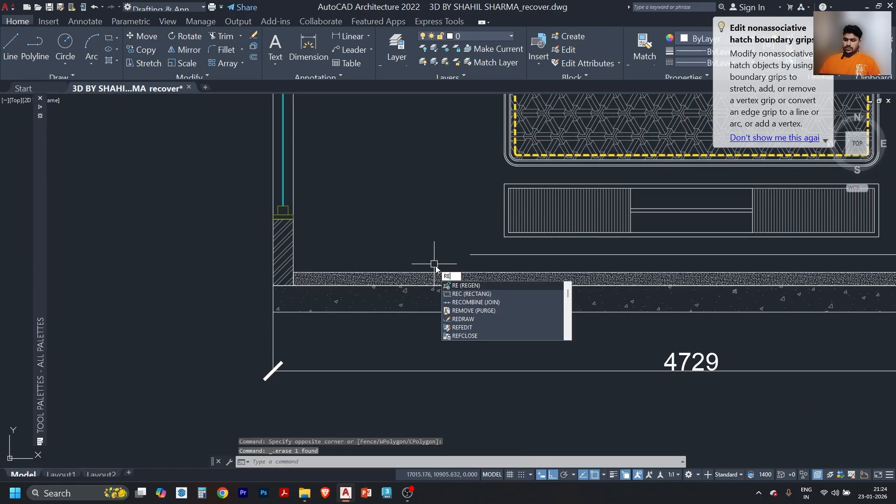
pyautogui.press('BackSpace')
pyautogui.press('BackSpace')
pyautogui.write('EX')
pyautogui.press('space')
pyautogui.scroll(2, 436, 265)
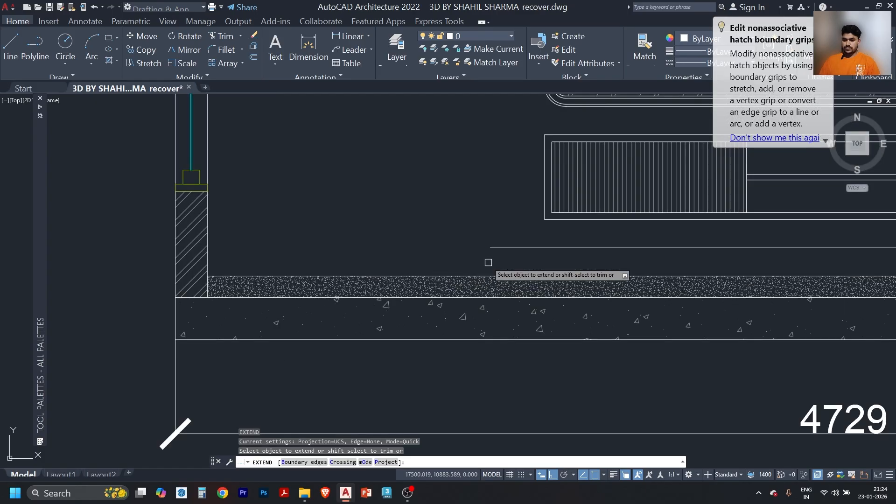
pyautogui.press('Escape')
pyautogui.scroll(-5, 439, 243)
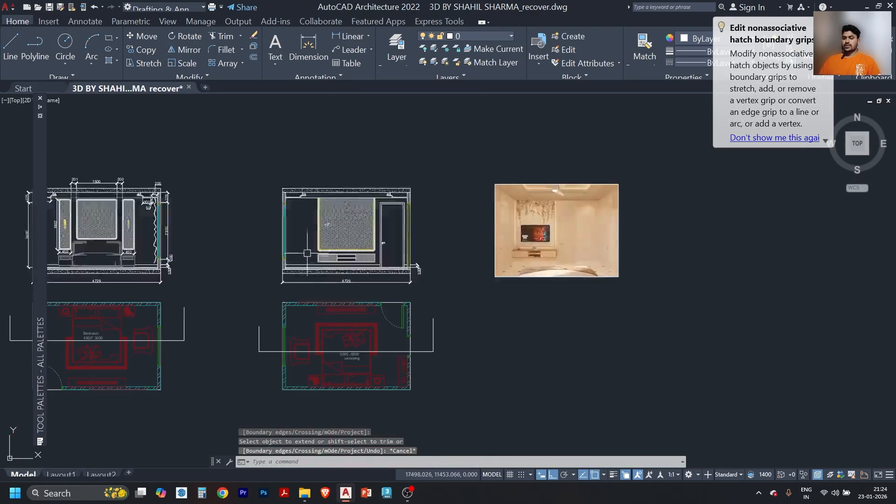
# Draw a rectangle 900 wide and 750 high for the TV on the patterned panel above the cabinet.
pyautogui.scroll(2, 304, 318)
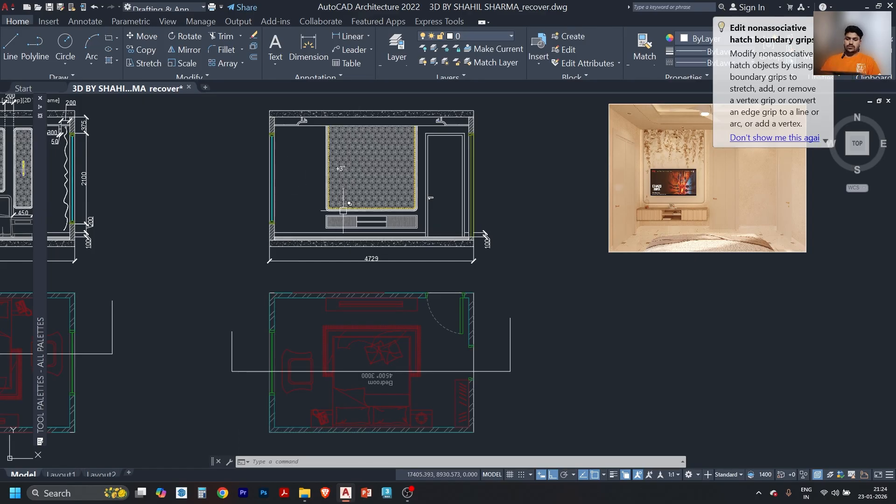
pyautogui.scroll(2, 338, 212)
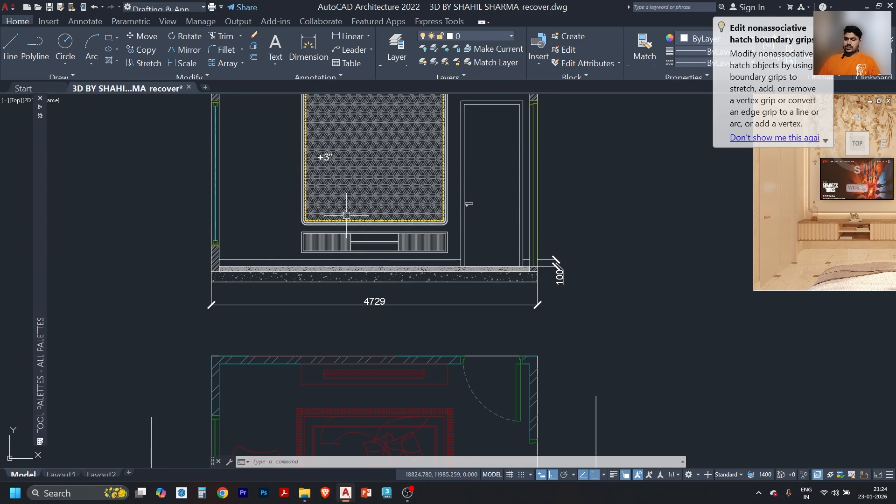
pyautogui.moveTo(354, 177); pyautogui.dragTo(330, 231, button='middle')
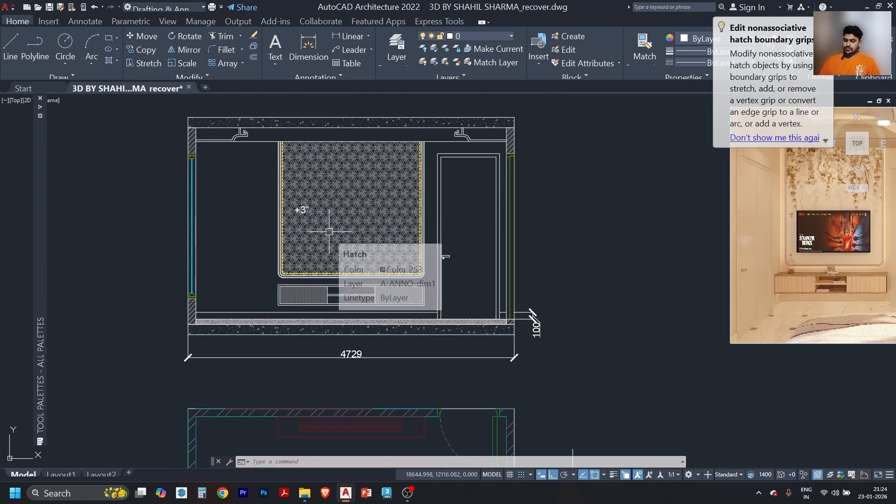
pyautogui.write('r')
pyautogui.press('Return')
pyautogui.scroll(2, 330, 231)
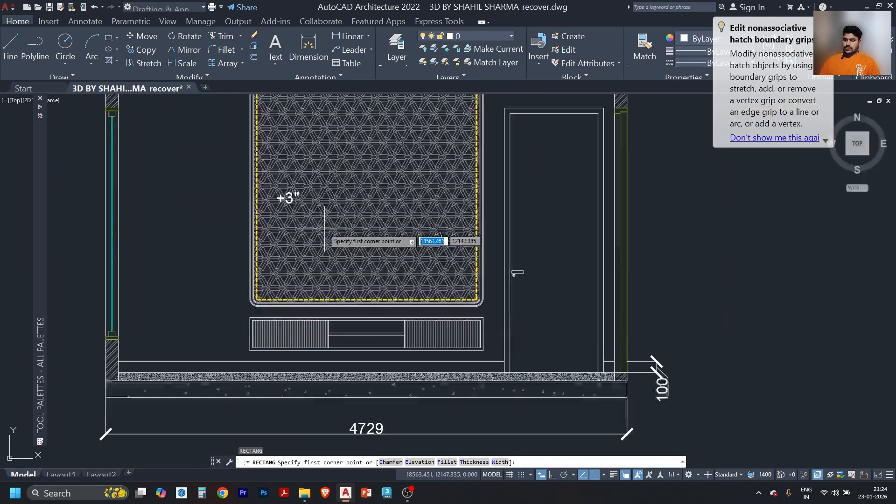
pyautogui.click(315, 205)
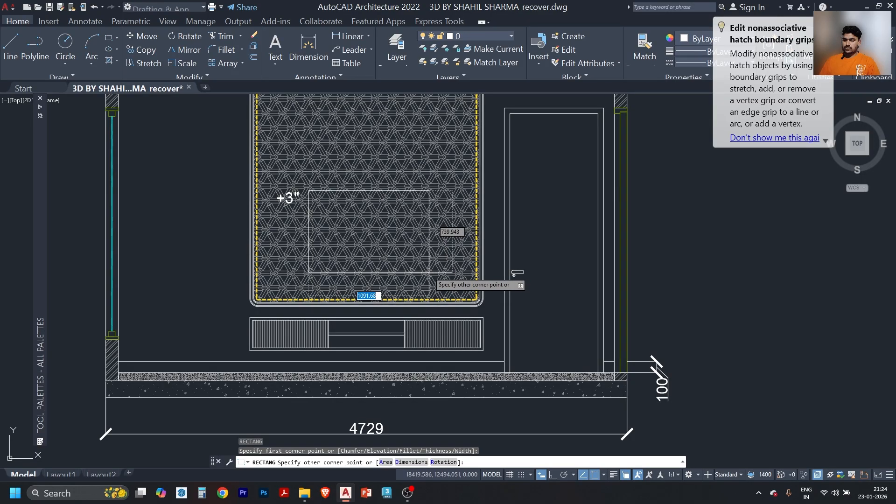
pyautogui.press('Tab')
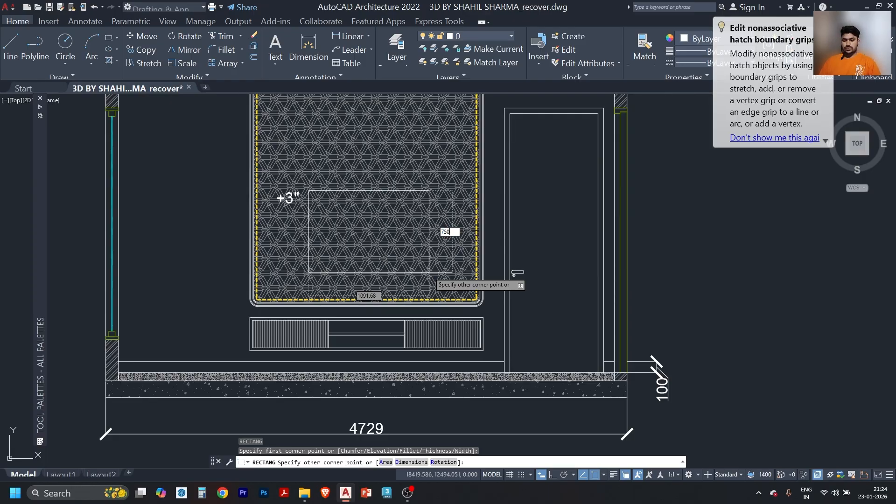
pyautogui.press('Tab')
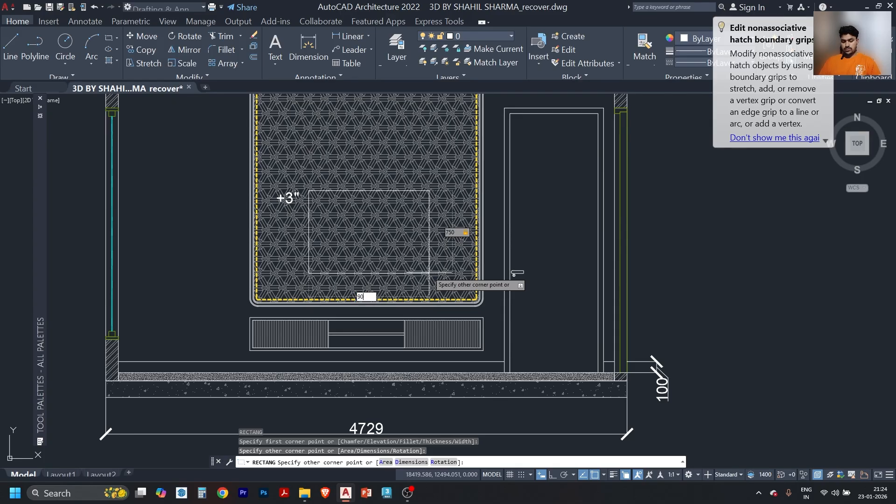
pyautogui.press('Return')
pyautogui.press('F8')
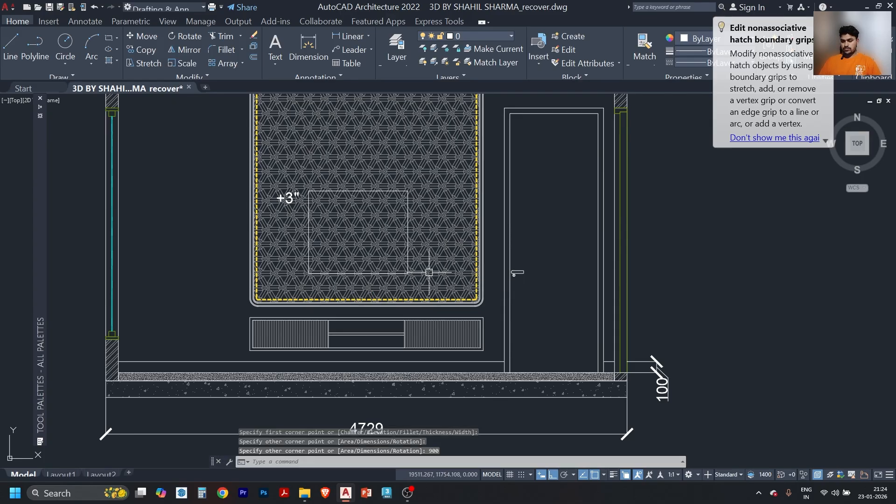
# Stretch the TV rectangle's door-side edge toward the door to make the TV wider.
pyautogui.click(407, 227)
pyautogui.click(443, 263)
pyautogui.click(408, 232)
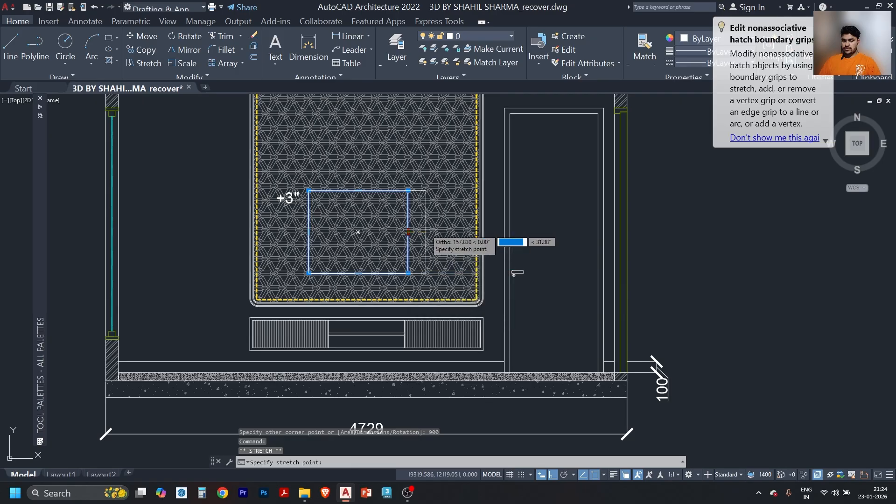
pyautogui.click(451, 232)
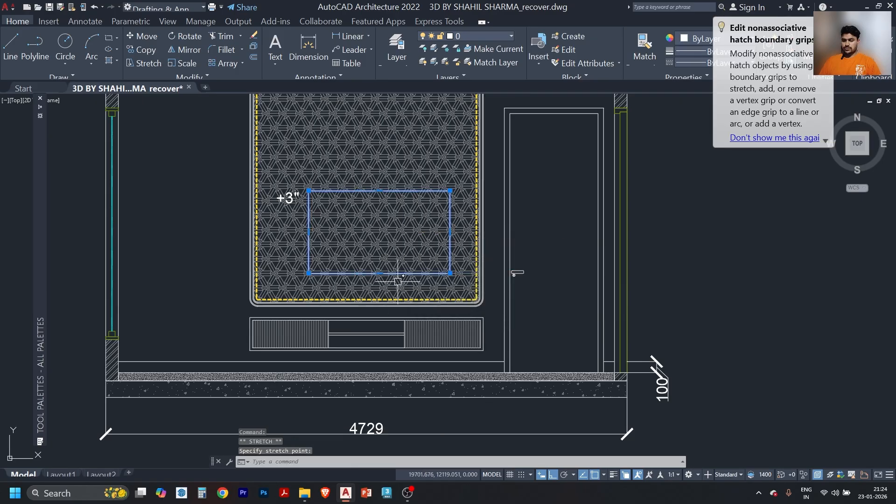
# Move the widened TV rectangle horizontally toward the window so it is centred on the patterned panel.
pyautogui.write('m')
pyautogui.press('Return')
pyautogui.click(384, 242)
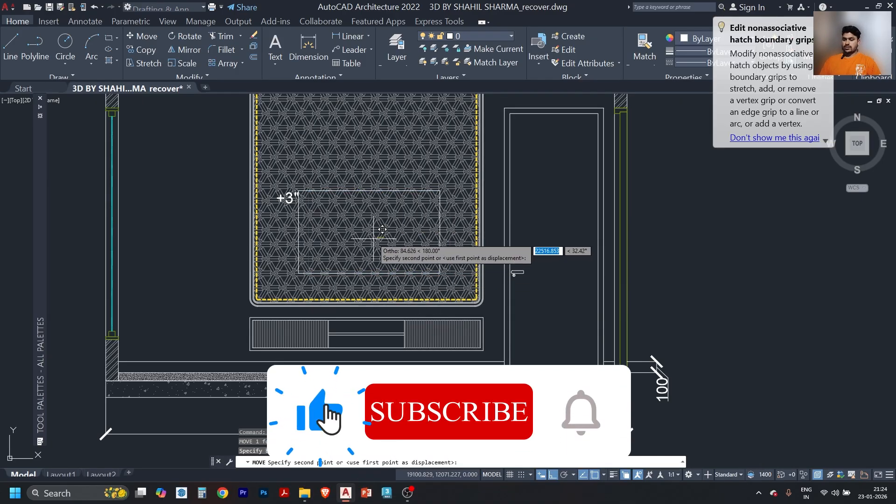
pyautogui.click(381, 229)
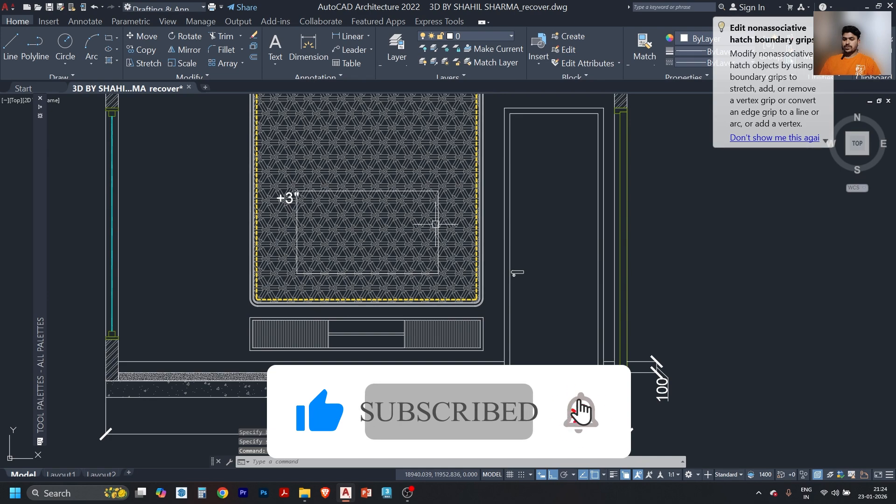
# Offset the TV rectangle 50 inward to form the screen border.
pyautogui.click(437, 238)
pyautogui.write('o')
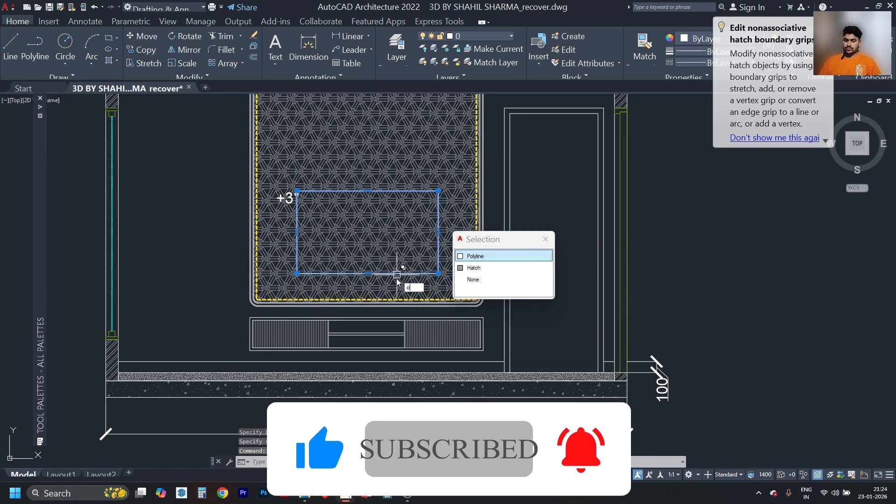
pyautogui.press('Return')
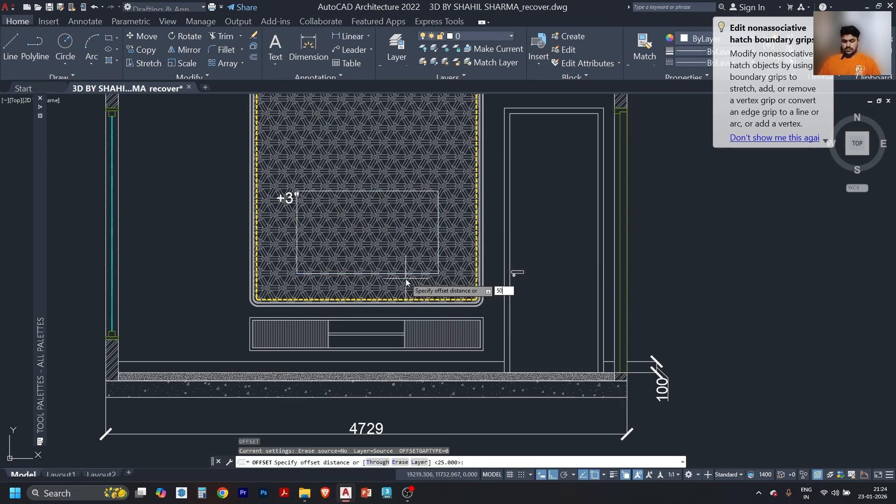
pyautogui.write('50')
pyautogui.press('Return')
pyautogui.click(405, 269)
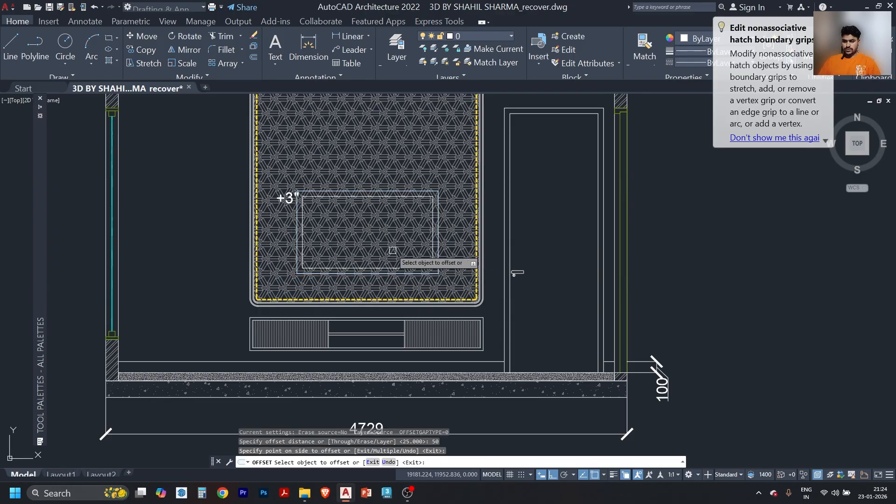
pyautogui.scroll(2, 402, 239)
pyautogui.press('Escape')
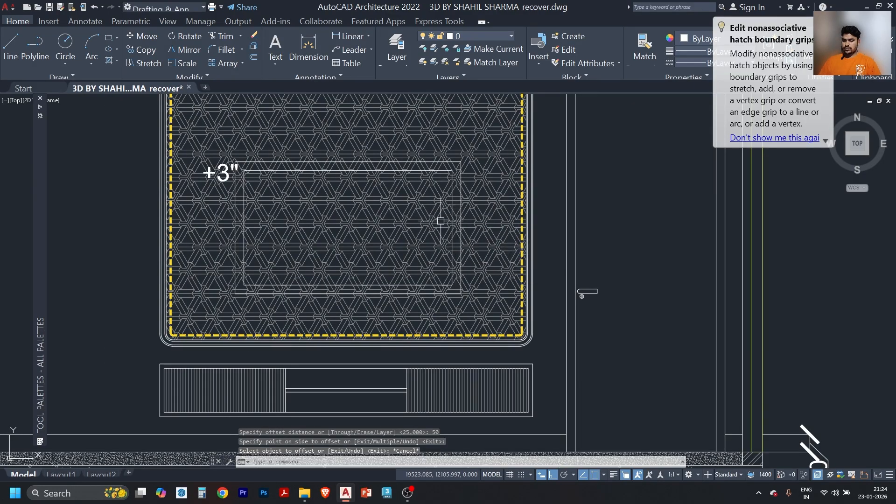
# Delete the panel's pattern hatch and hatch the panel again around the TV, leaving the TV area empty.
pyautogui.click(385, 199)
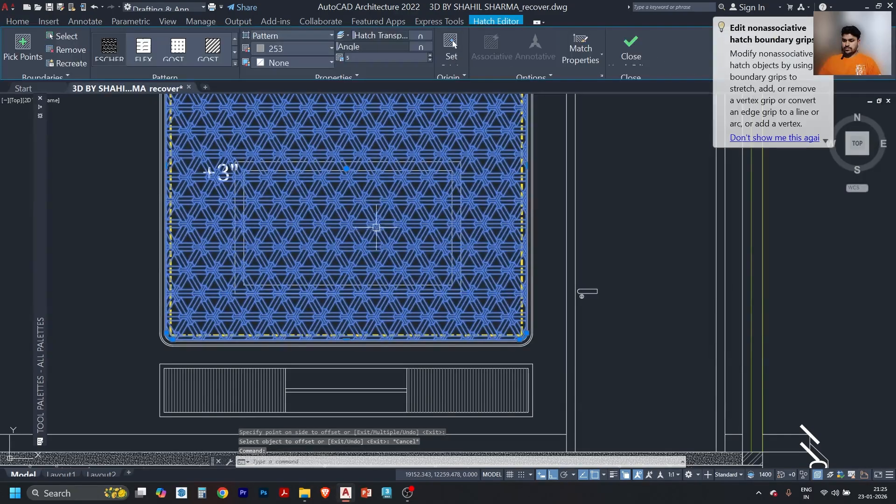
pyautogui.press('Delete')
pyautogui.scroll(-5, 424, 227)
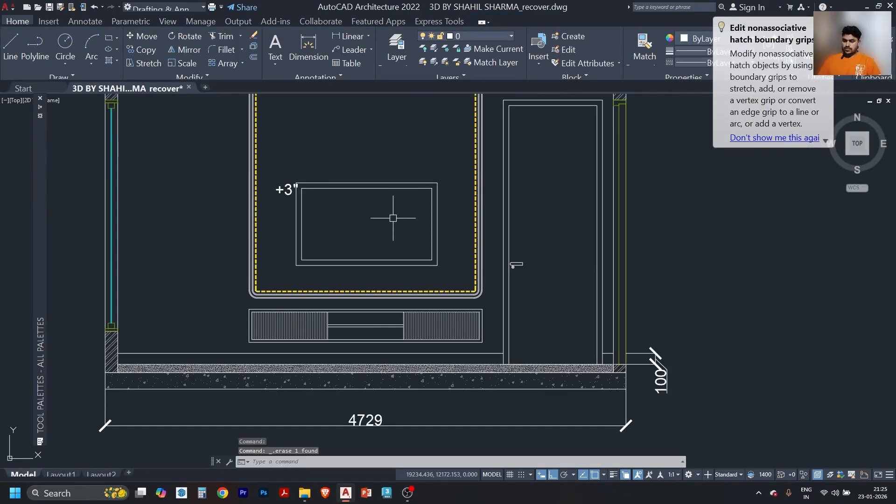
pyautogui.moveTo(387, 153); pyautogui.dragTo(395, 239, button='middle')
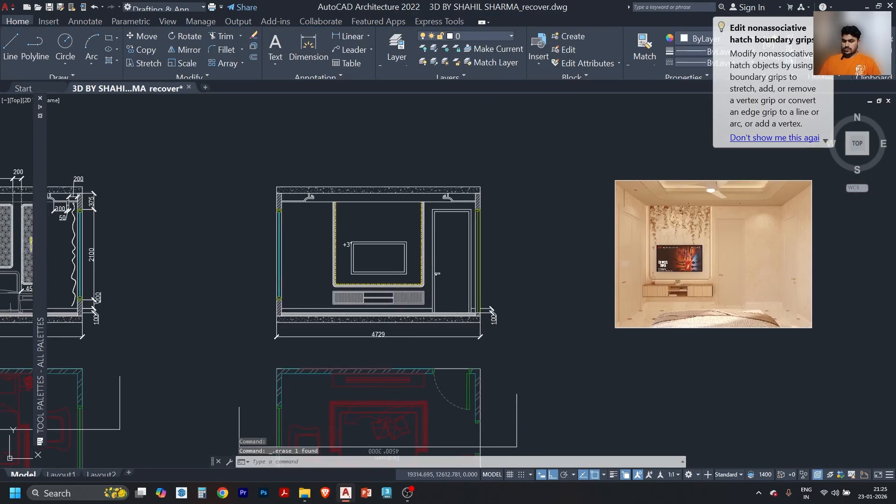
pyautogui.write('h')
pyautogui.press('Return')
pyautogui.press('Escape')
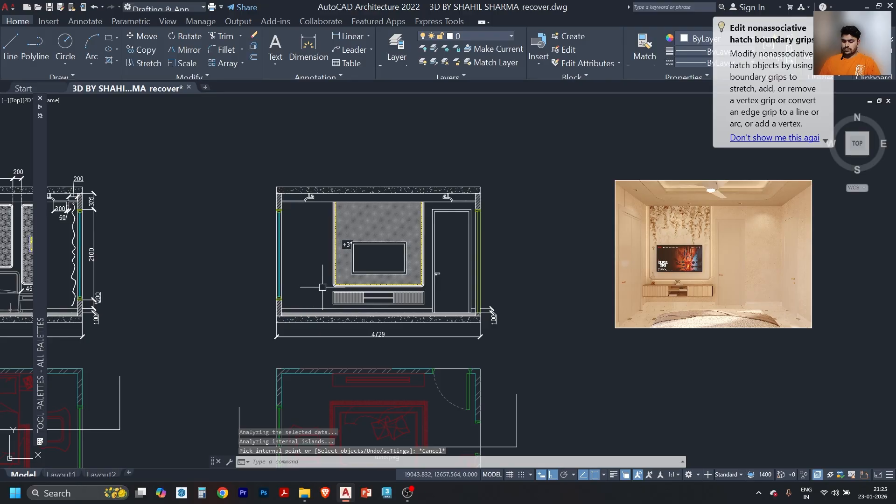
# Match the new panel hatch to the pattern hatch of the central panel in the bed wall elevation.
pyautogui.write('ma')
pyautogui.press('Return')
pyautogui.moveTo(229, 252); pyautogui.dragTo(399, 248, button='middle')
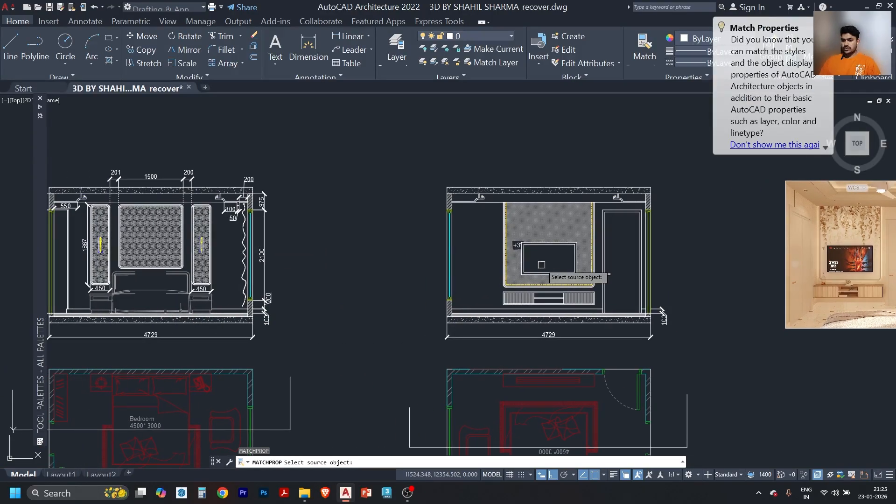
pyautogui.click(147, 236)
pyautogui.click(537, 224)
pyautogui.press('Escape')
pyautogui.scroll(6, 547, 250)
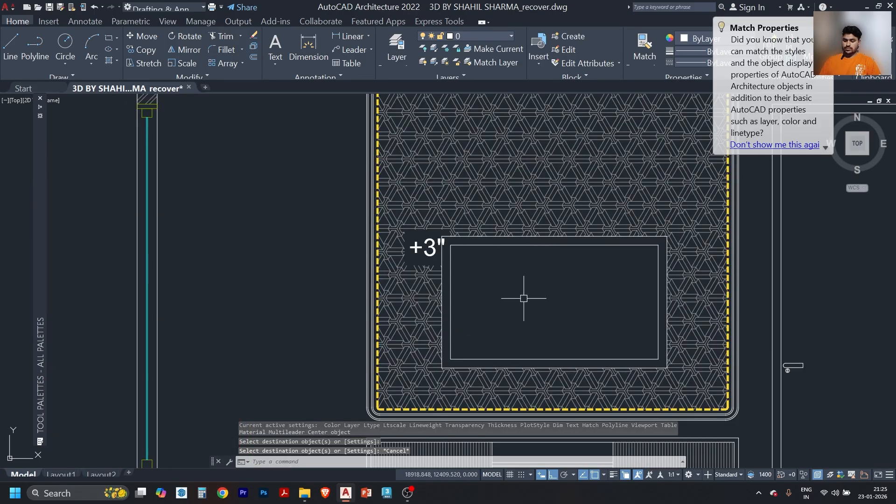
pyautogui.press('Escape')
pyautogui.press('Escape')
# Copy the +3" level text from the patterned panel into the TV rectangle.
pyautogui.click(434, 249)
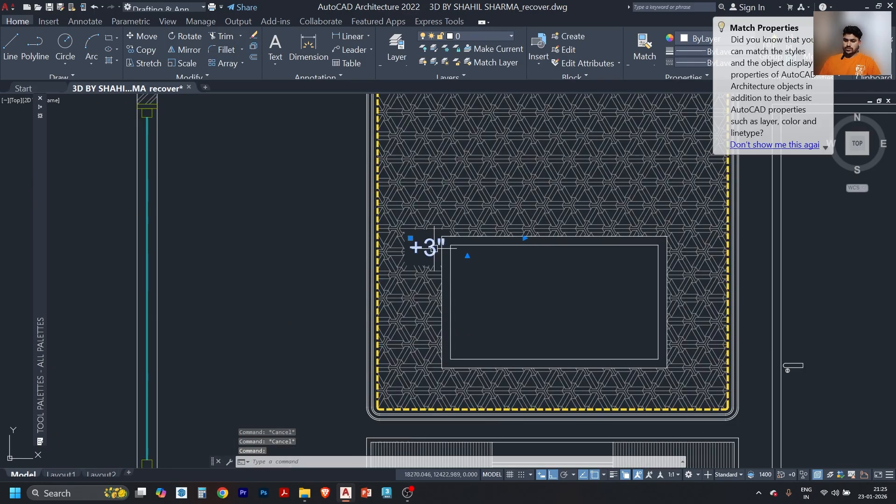
pyautogui.write('co')
pyautogui.press('space')
pyautogui.click(428, 246)
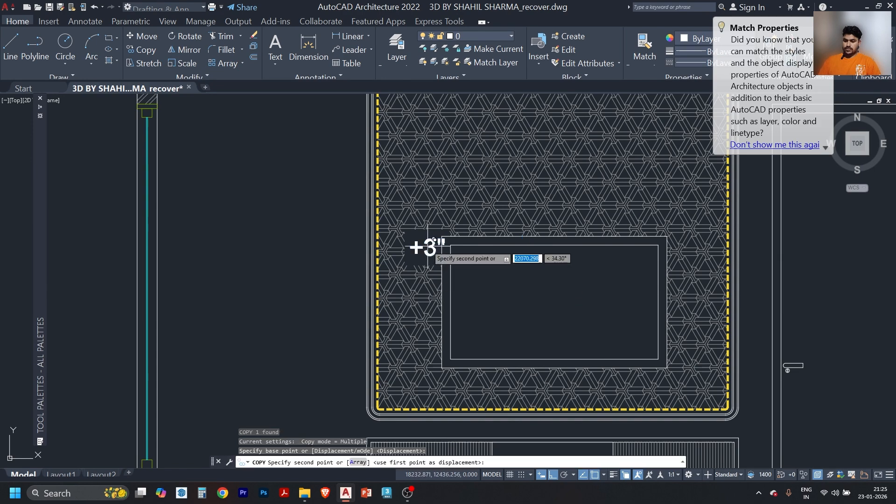
pyautogui.click(549, 310)
pyautogui.press('Escape')
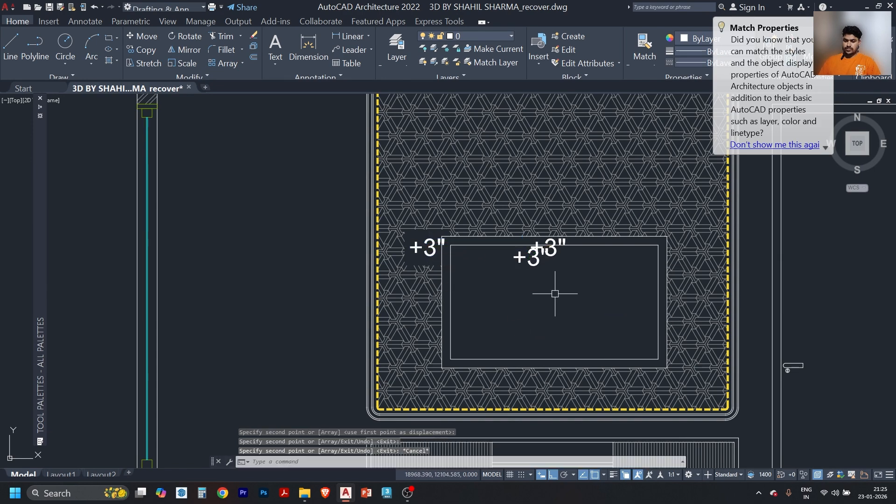
# Erase the extra +3" copy and move the remaining one down toward the middle of the TV screen.
pyautogui.click(538, 260)
pyautogui.write('m')
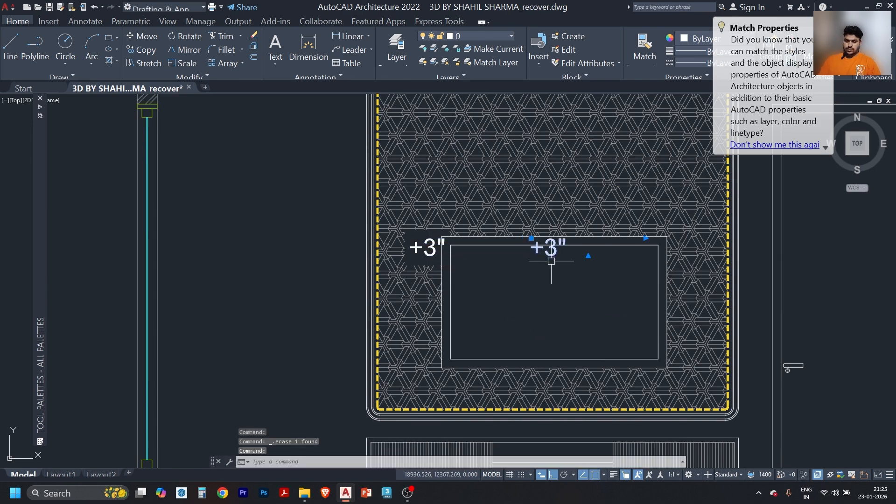
pyautogui.press('space')
pyautogui.click(567, 296)
pyautogui.click(574, 325)
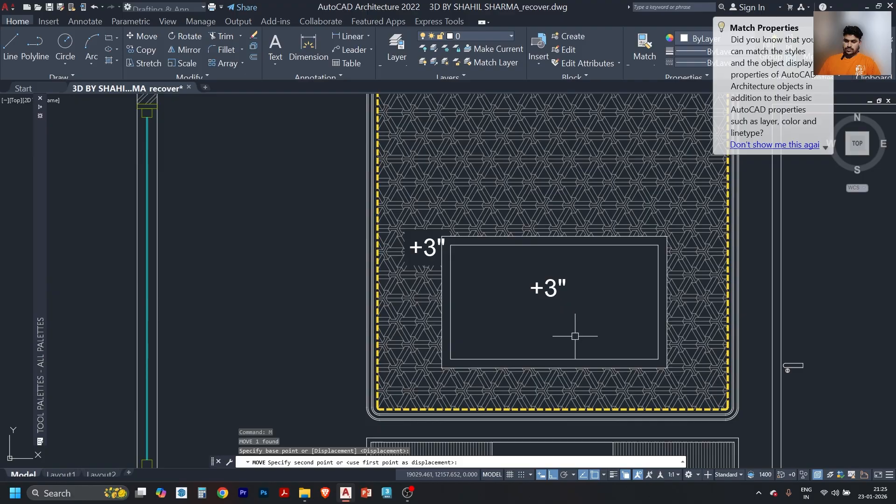
# Change the copied text inside the TV rectangle to "T.V.".
pyautogui.doubleClick(561, 292)
pyautogui.write('tc')
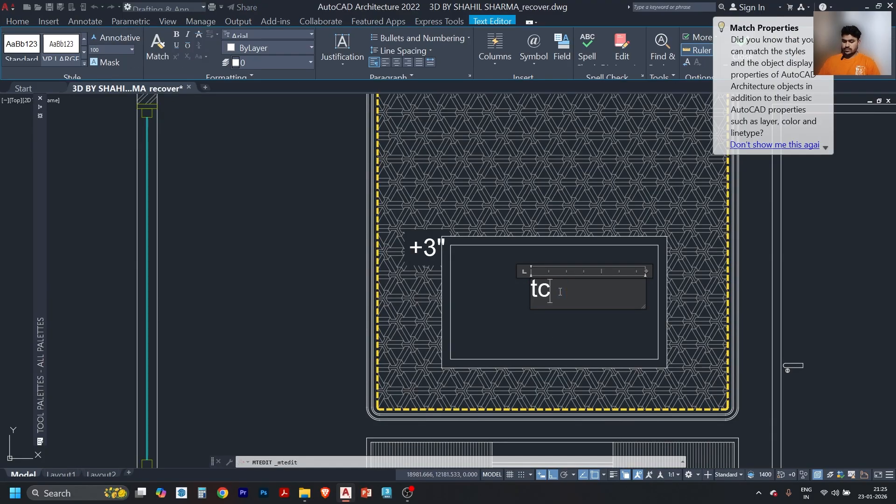
pyautogui.press('capslock')
pyautogui.write('T')
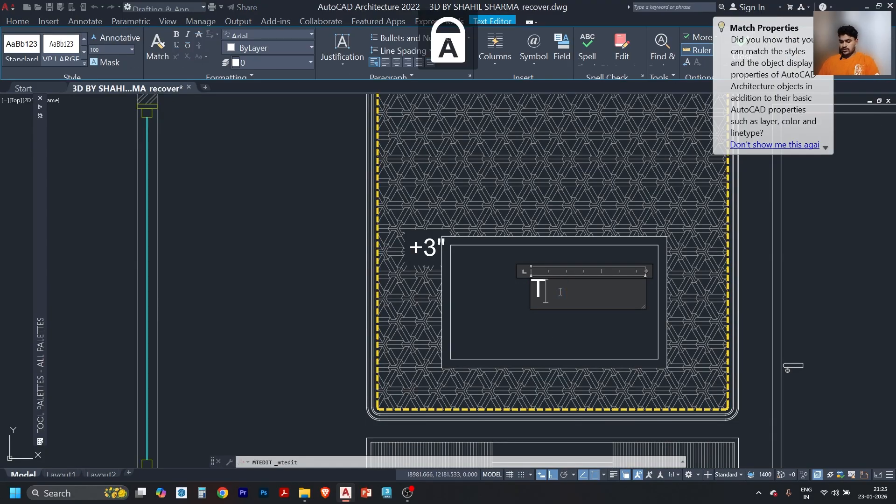
pyautogui.write('.V/')
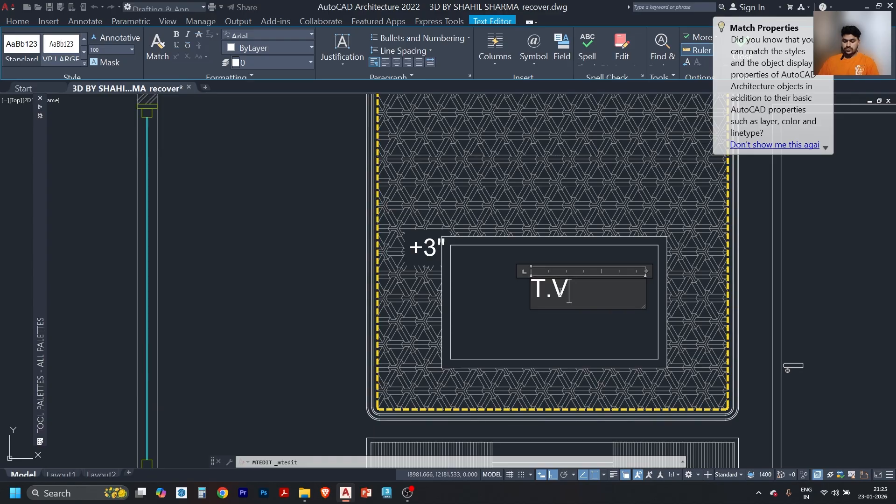
pyautogui.hotkey('ctrl', 'Return')
pyautogui.scroll(-5, 560, 293)
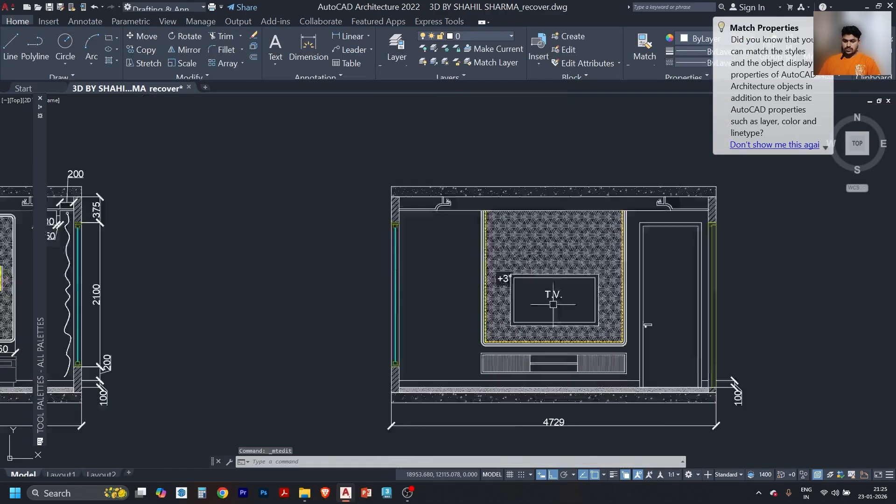
# Place a horizontal multileader pointing at the patterned panel above the TV, with its landing outside the elevation's left wall.
pyautogui.scroll(-2, 504, 275)
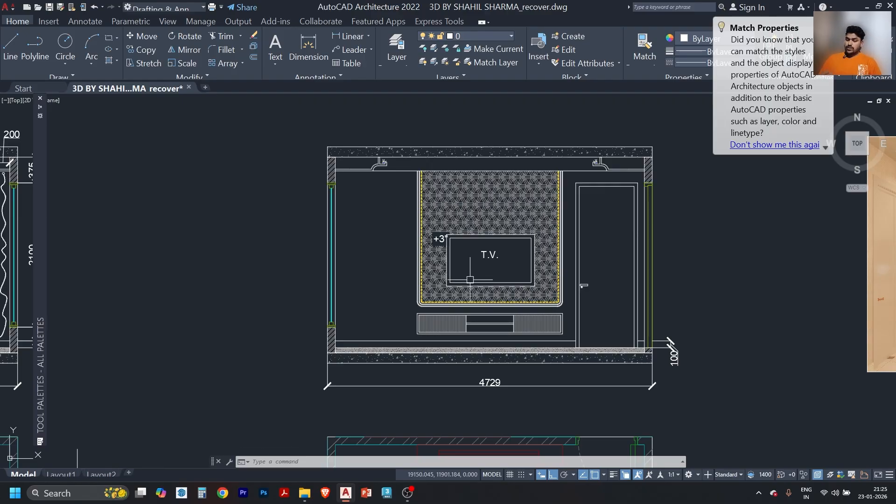
pyautogui.scroll(-4, 470, 268)
pyautogui.scroll(4, 456, 316)
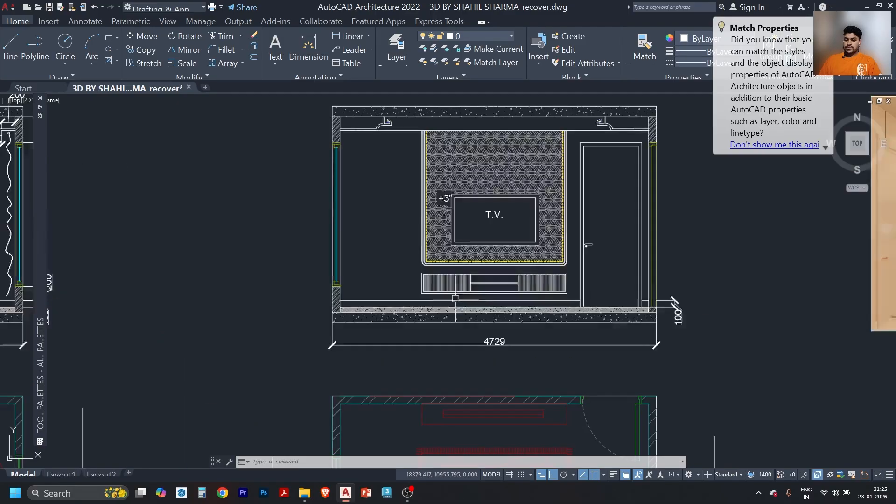
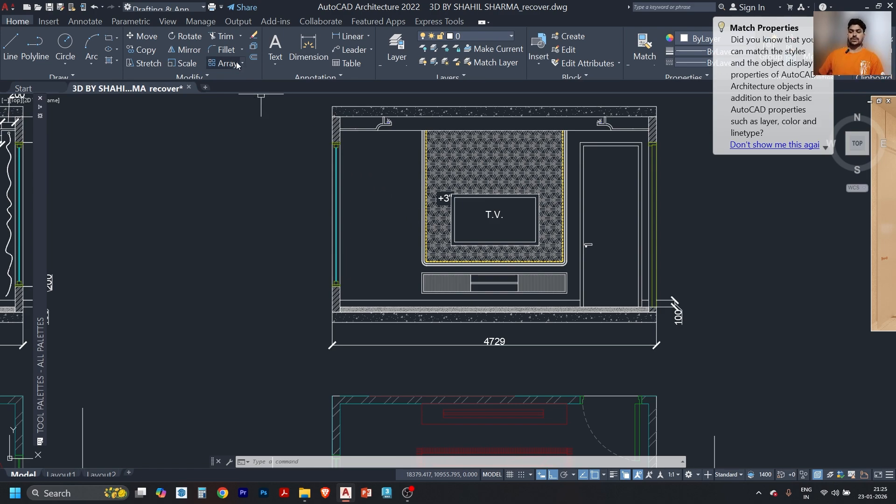
pyautogui.click(349, 49)
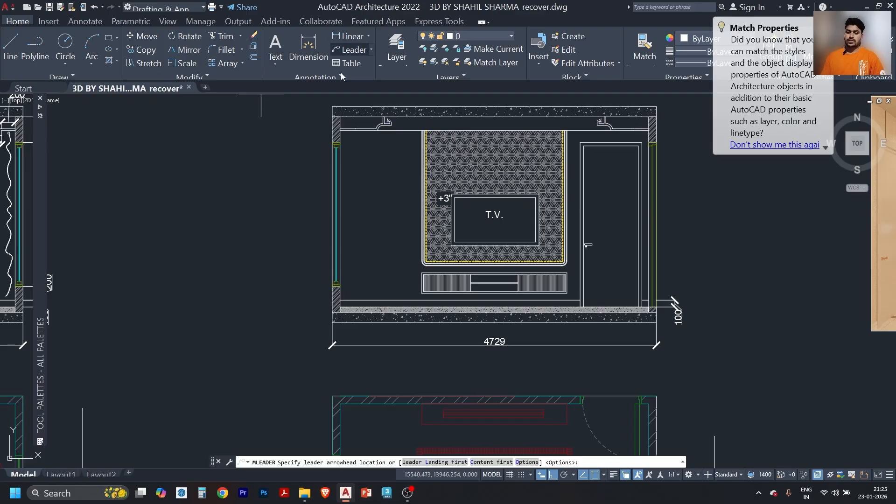
pyautogui.click(464, 165)
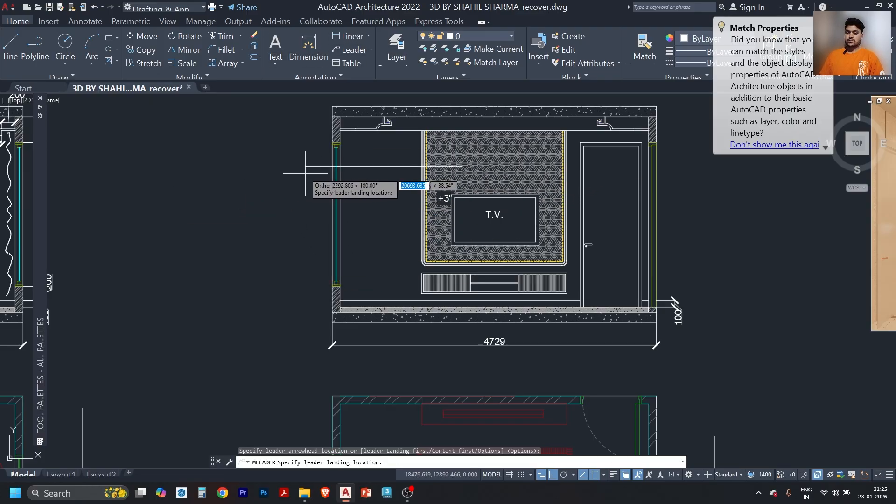
pyautogui.click(306, 194)
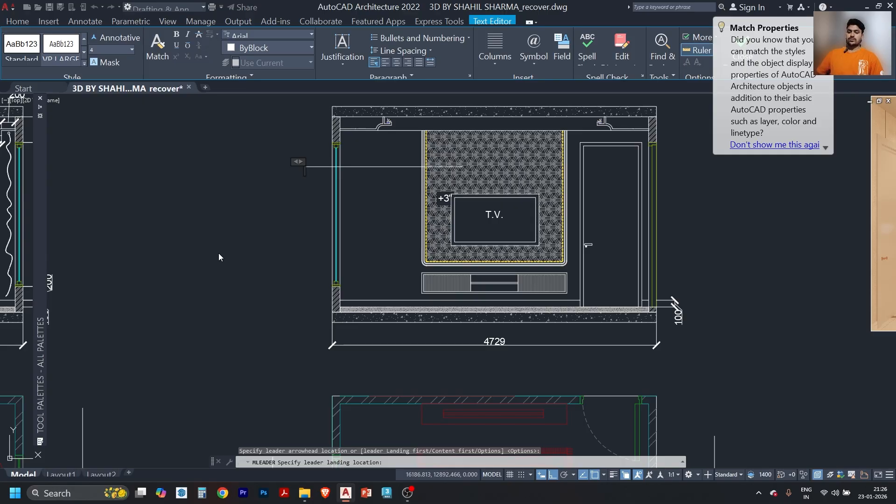
# Enter the leader text "WALLPAPER AS PR APPROVED SELECTION", breaking it onto a second line before "SELECTION".
pyautogui.write('WA')
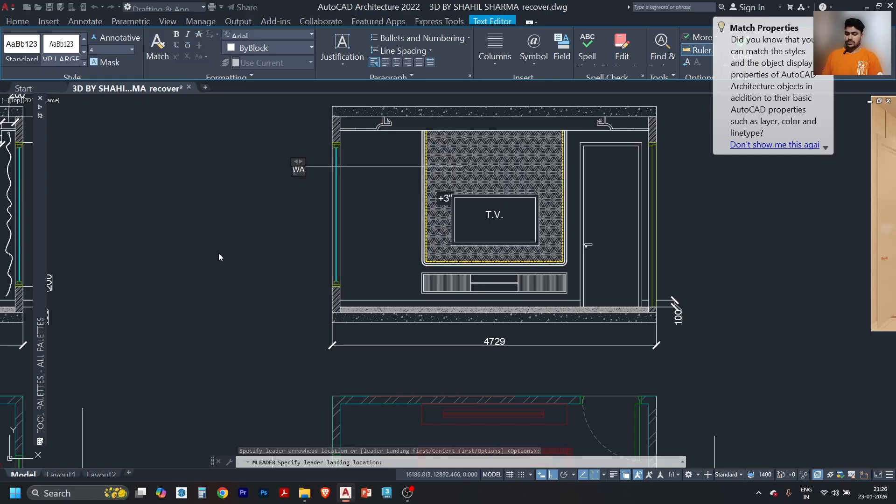
pyautogui.write('LLPAPER')
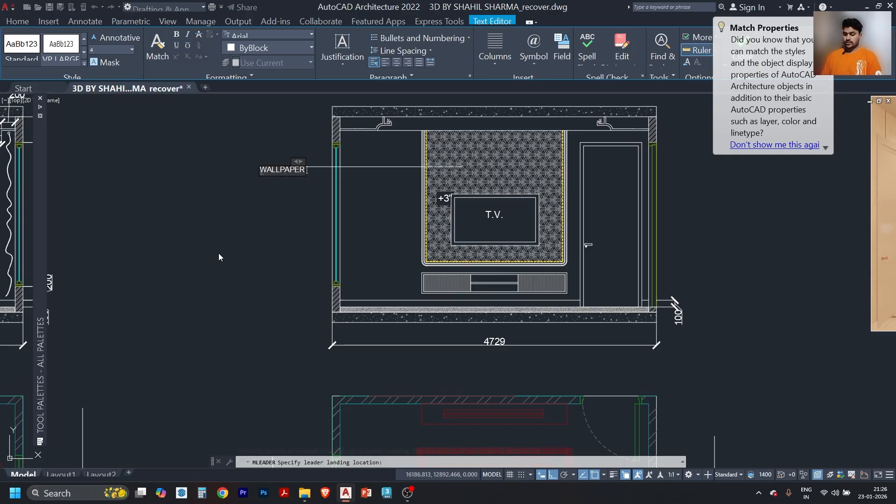
pyautogui.write(' AS PE')
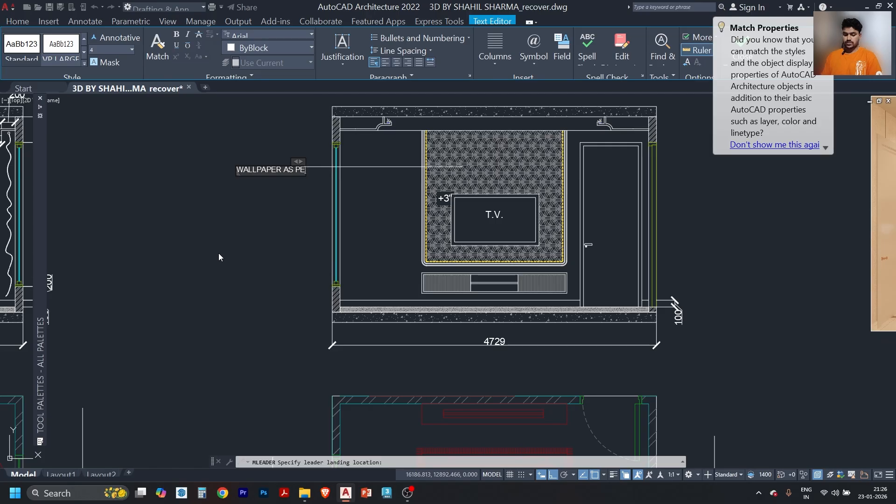
pyautogui.press('BackSpace')
pyautogui.write('R')
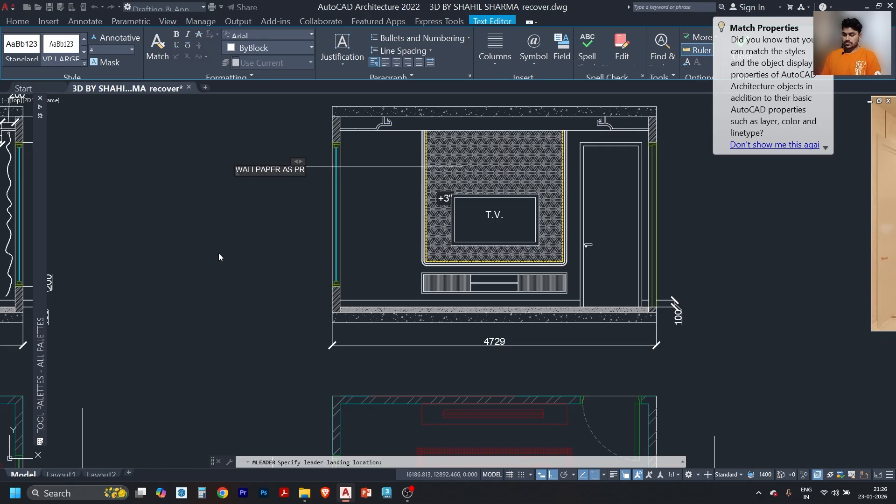
pyautogui.write(' SELEC')
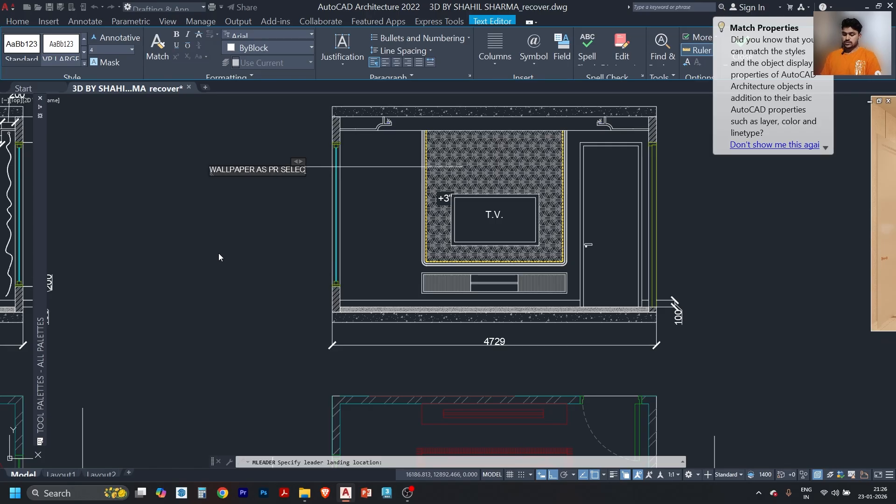
pyautogui.write('TION')
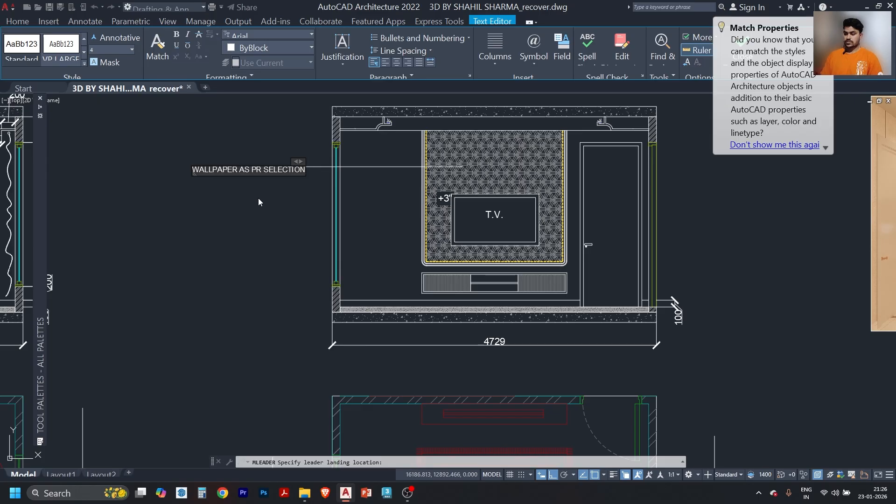
pyautogui.write('APPROVE ')
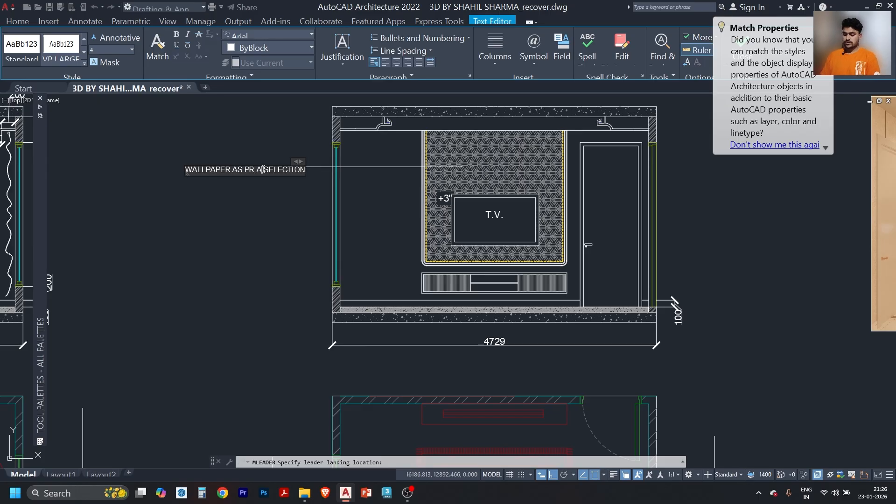
pyautogui.write('D')
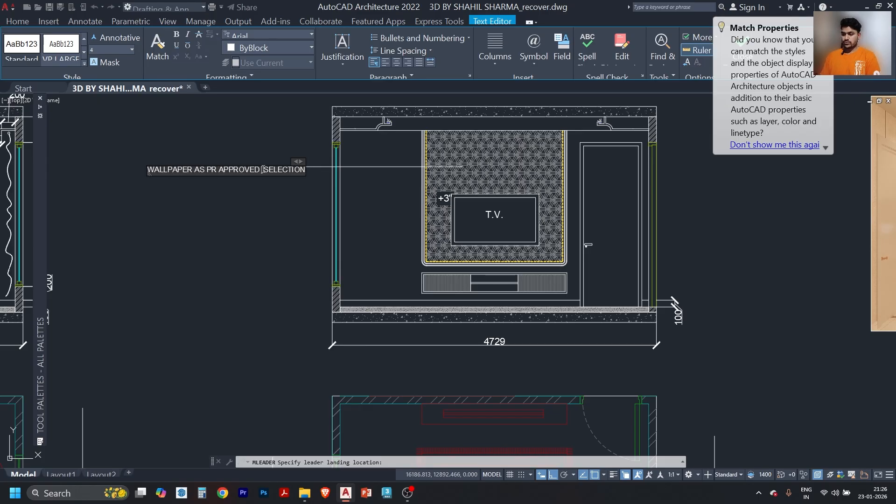
pyautogui.press('Return')
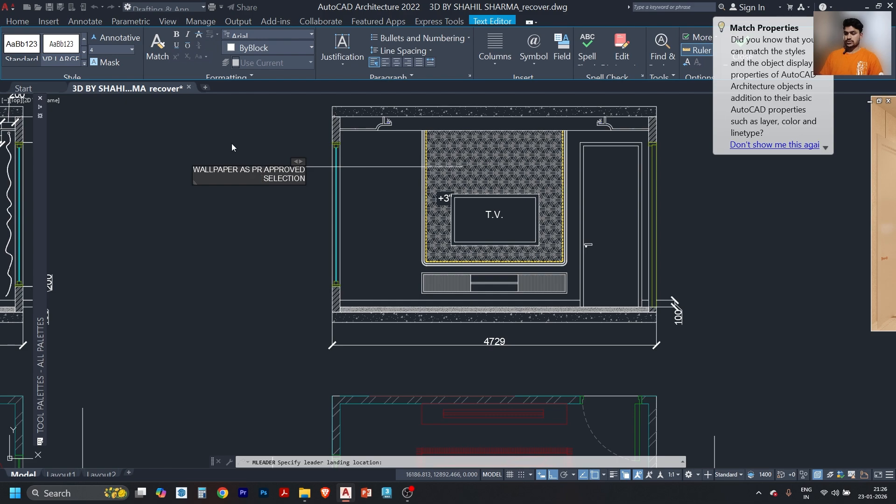
# Right-align both lines of the wallpaper leader text and finish the leader.
pyautogui.click(384, 63)
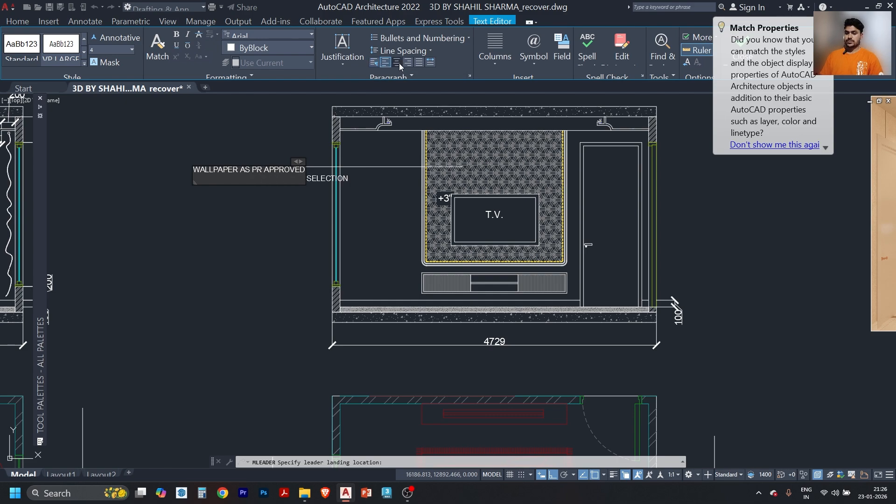
pyautogui.click(374, 63)
pyautogui.hotkey('ctrl', 'a')
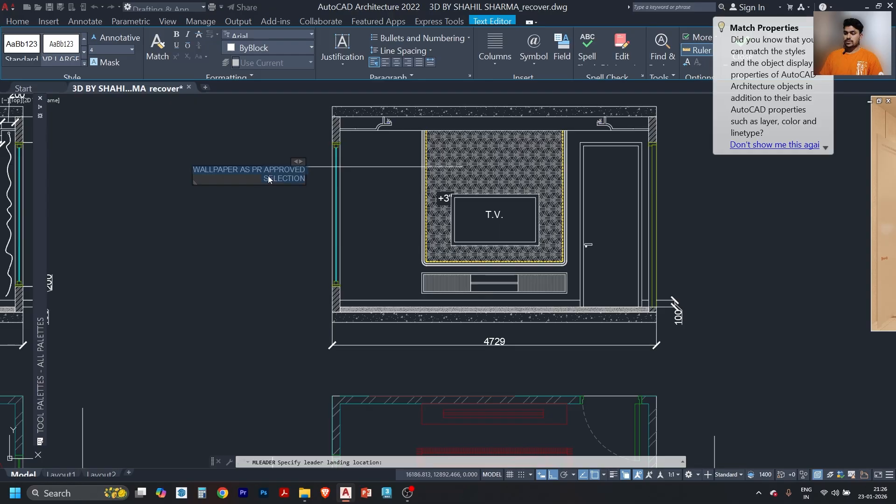
pyautogui.click(386, 64)
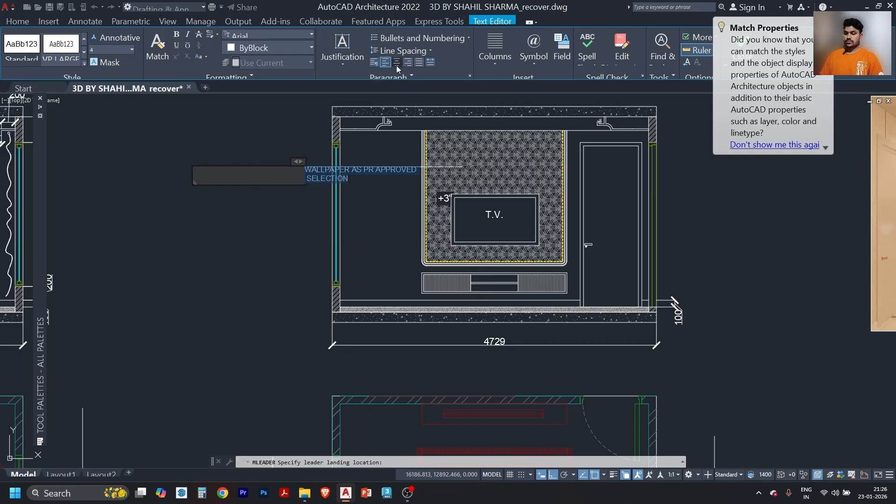
pyautogui.click(397, 65)
pyautogui.click(408, 63)
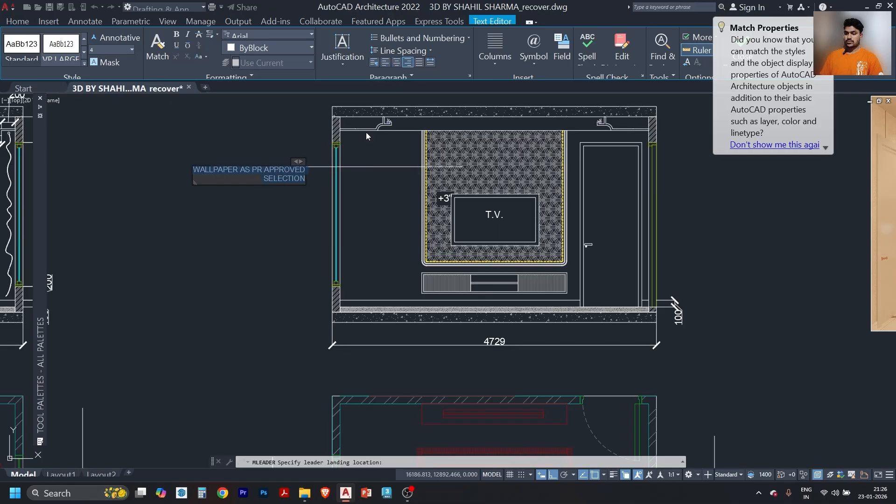
pyautogui.click(222, 226)
# Check the size of the wallpaper leader text and open the Standard multileader style for modification.
pyautogui.scroll(4, 299, 168)
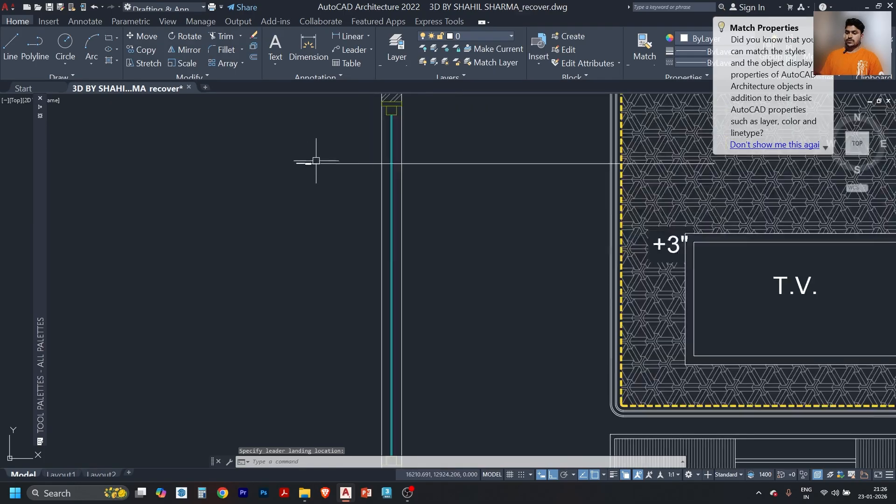
pyautogui.scroll(5, 316, 161)
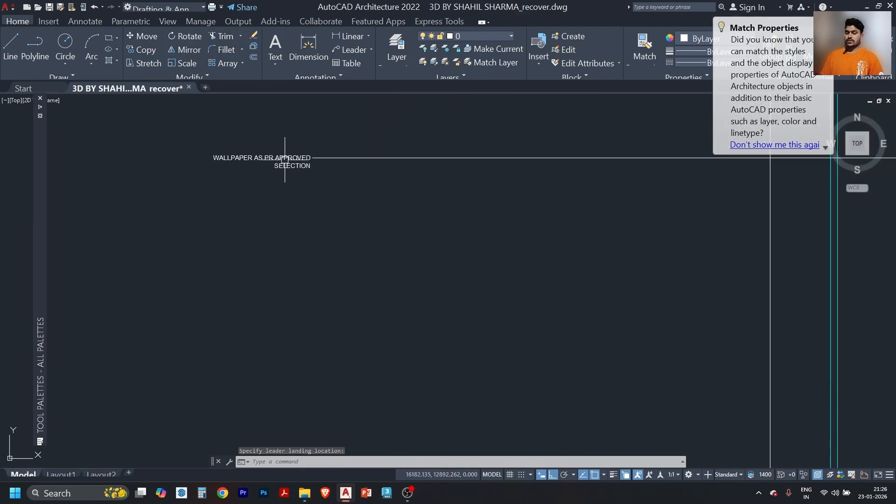
pyautogui.scroll(-14, 248, 180)
pyautogui.scroll(2, 362, 170)
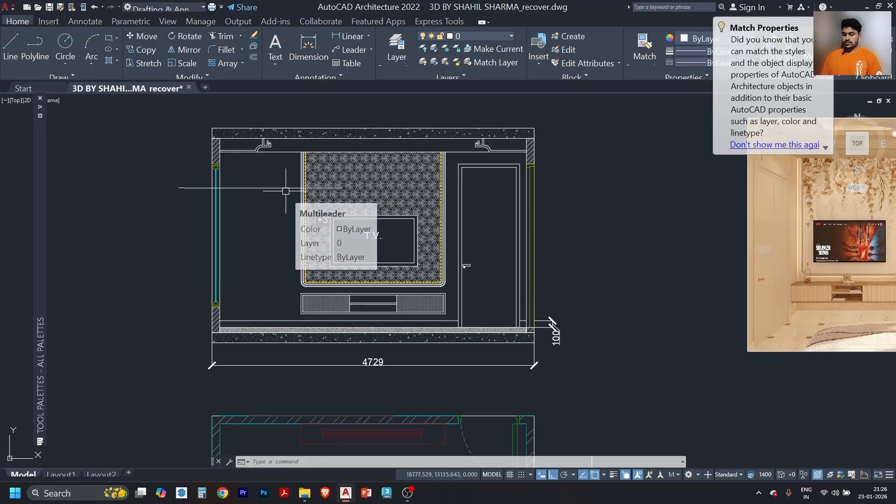
pyautogui.write('LEA')
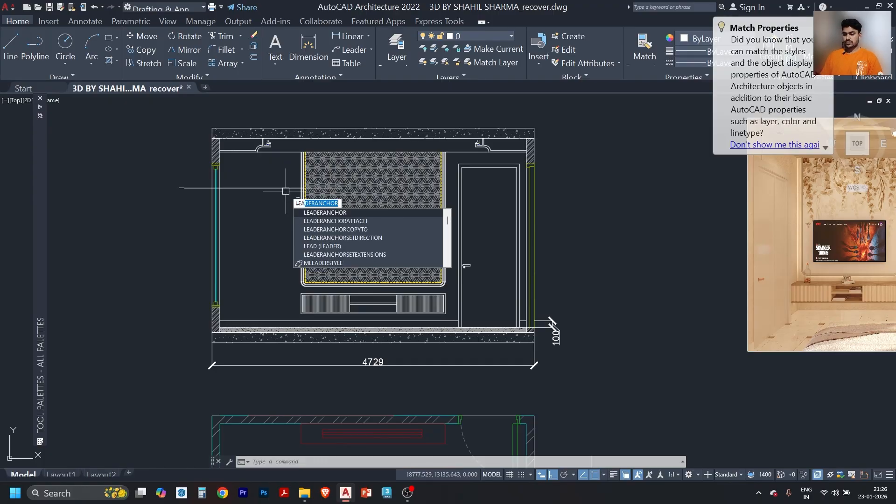
pyautogui.press('Escape')
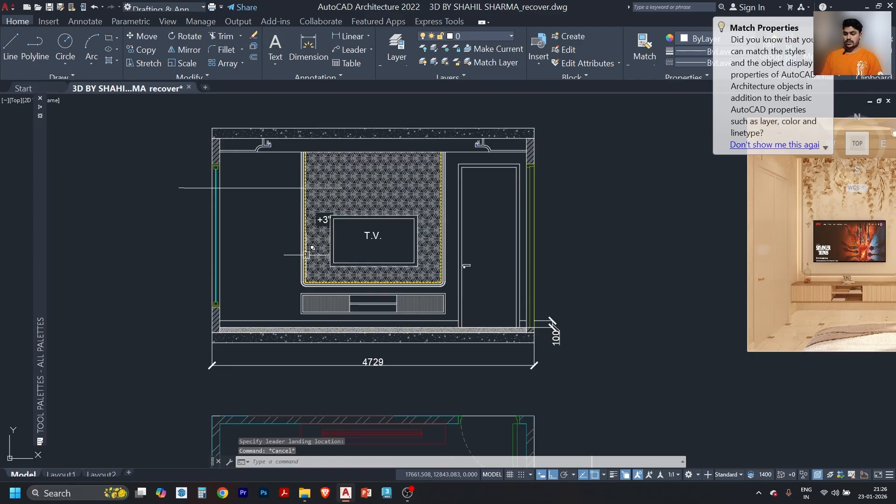
pyautogui.write('ML')
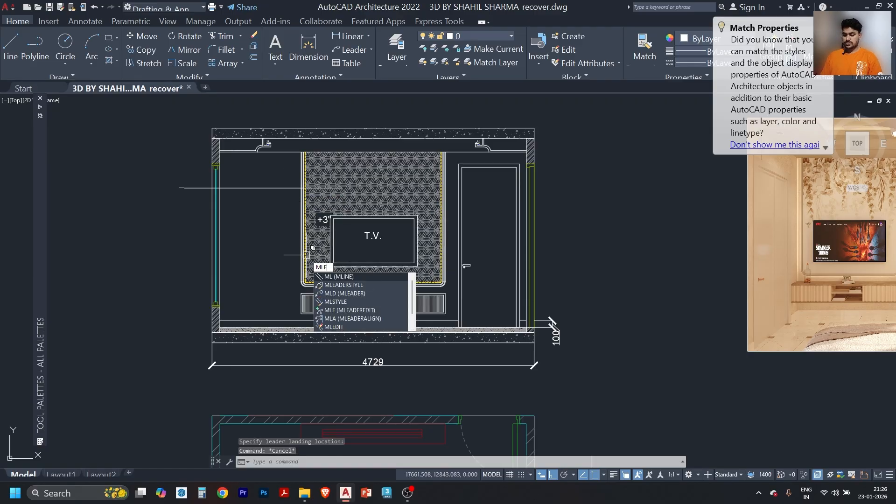
pyautogui.write('E')
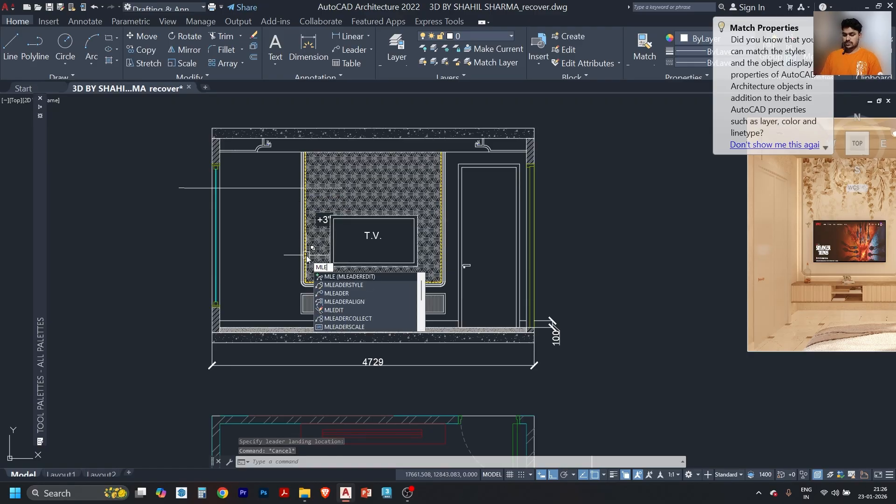
pyautogui.click(336, 286)
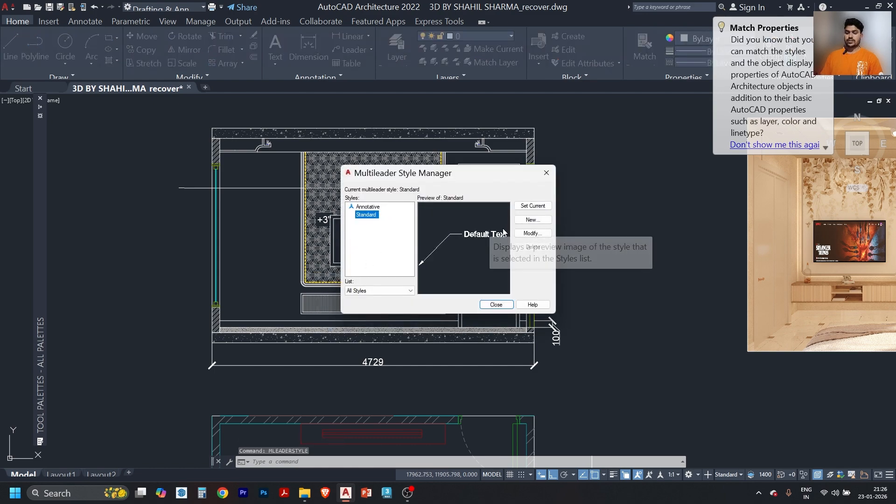
pyautogui.click(530, 233)
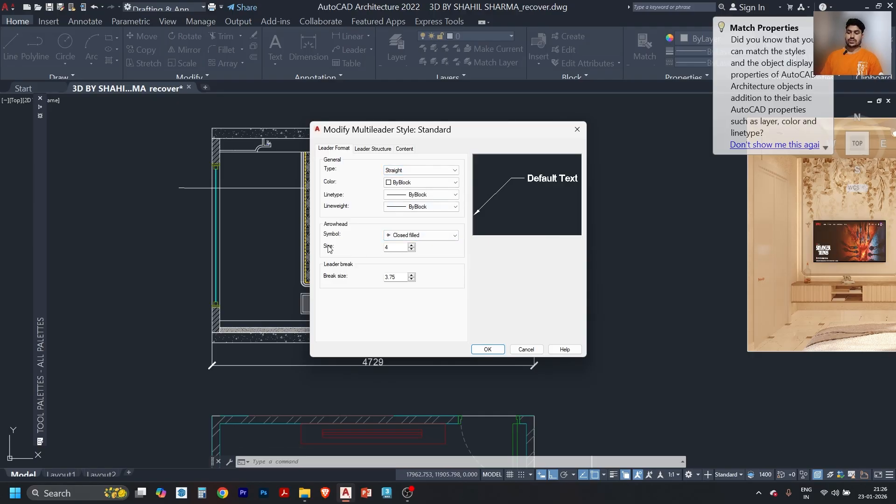
# Set the Standard multileader style's arrowhead size to 50 and view its leader structure settings.
pyautogui.doubleClick(402, 248)
pyautogui.write('100')
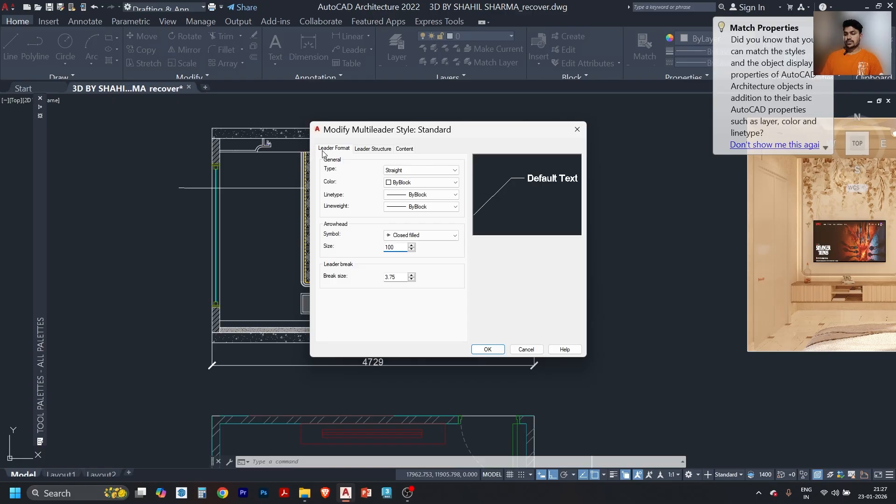
pyautogui.doubleClick(396, 248)
pyautogui.write('50')
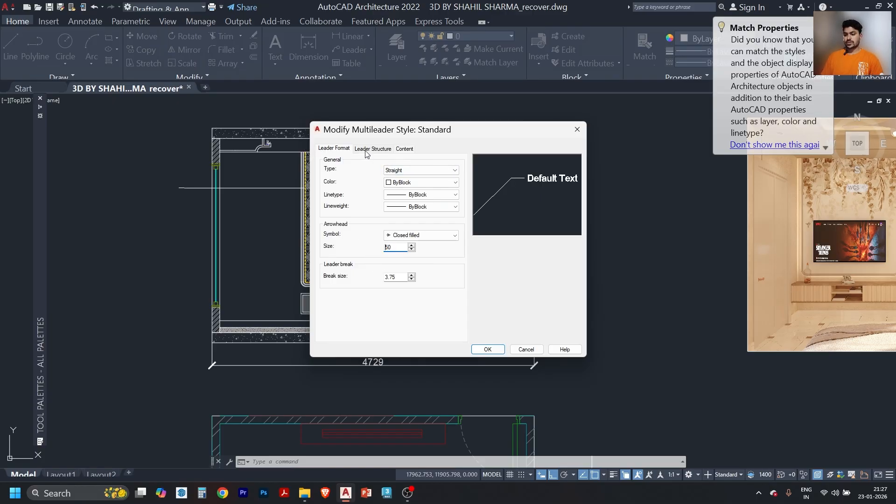
pyautogui.click(367, 150)
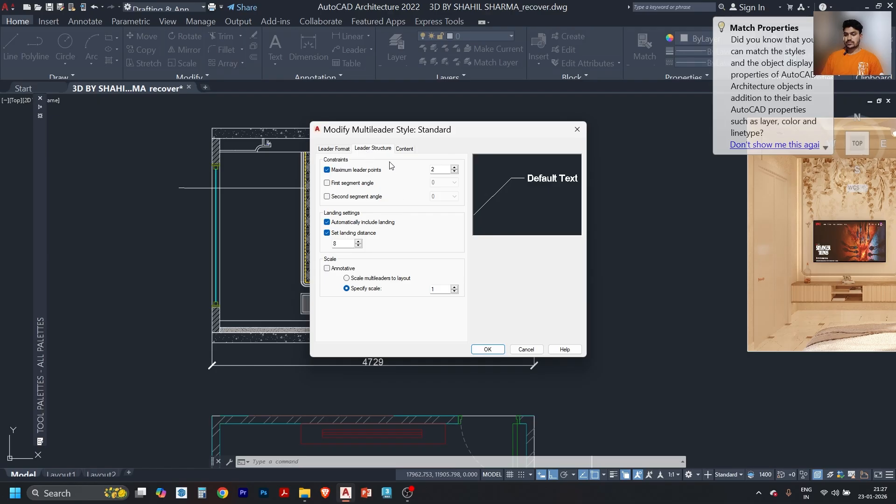
# Set the leader line's lineweight, linetype and color to ByLayer in the Standard multileader style.
pyautogui.click(348, 149)
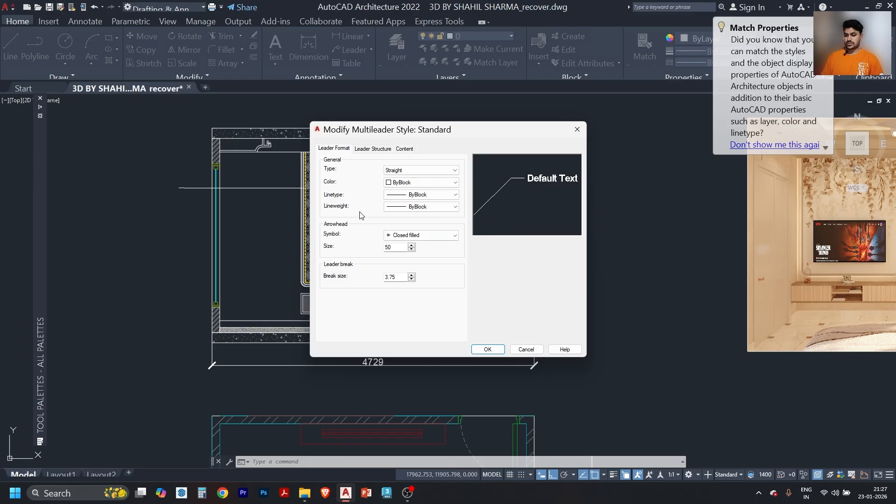
pyautogui.click(411, 208)
pyautogui.click(420, 220)
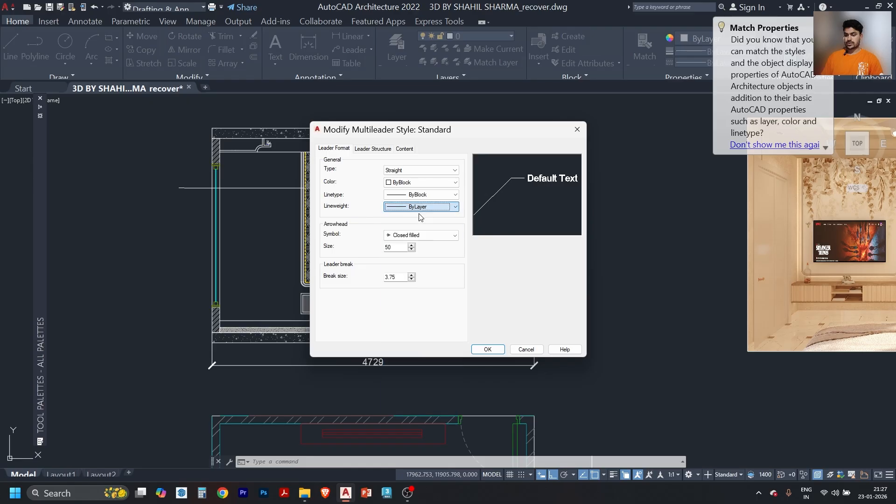
pyautogui.click(423, 195)
pyautogui.click(424, 205)
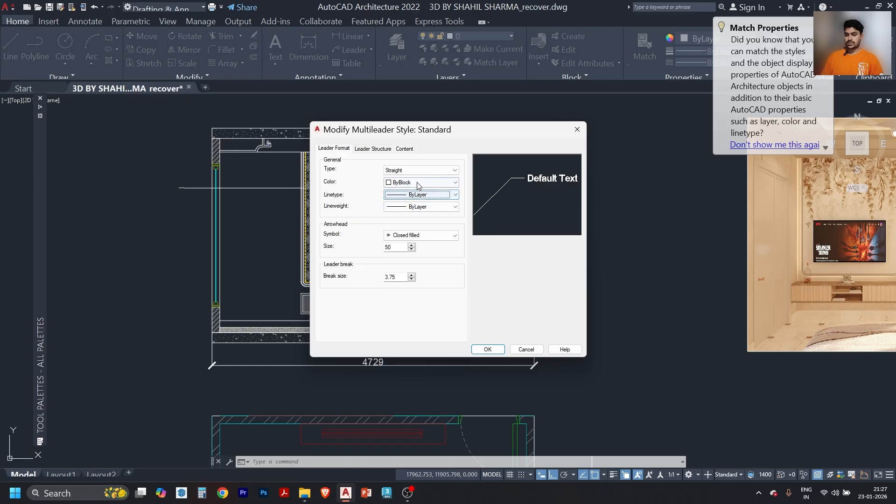
pyautogui.click(420, 182)
pyautogui.click(412, 192)
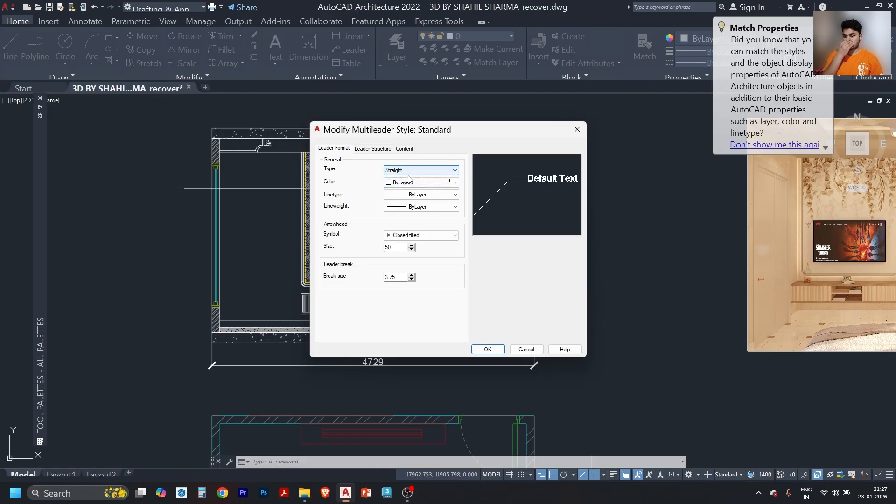
# Set the Standard multileader style's text height to 75 and text color to ByLayer, then save the style and close its manager.
pyautogui.click(372, 149)
pyautogui.click(404, 148)
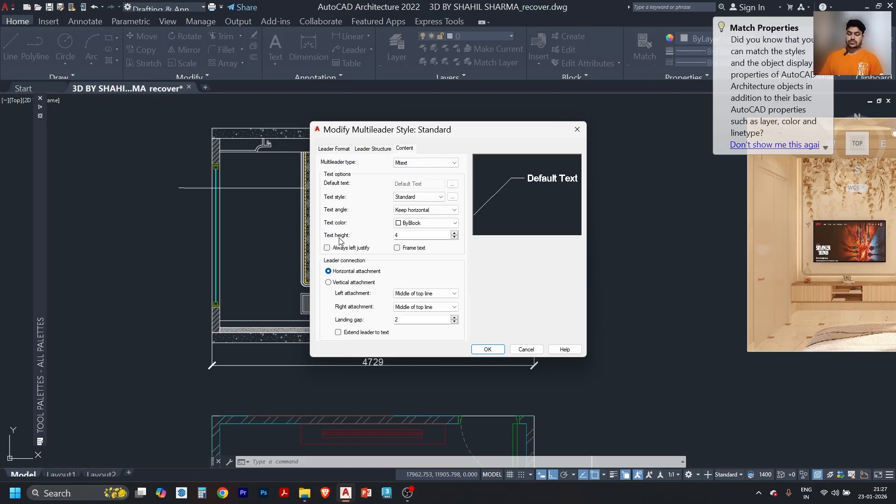
pyautogui.moveTo(429, 235); pyautogui.dragTo(362, 242)
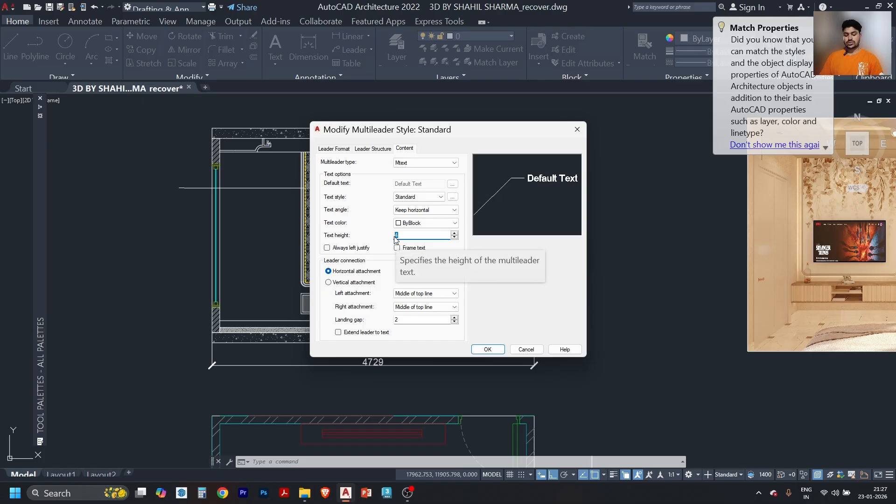
pyautogui.write('175')
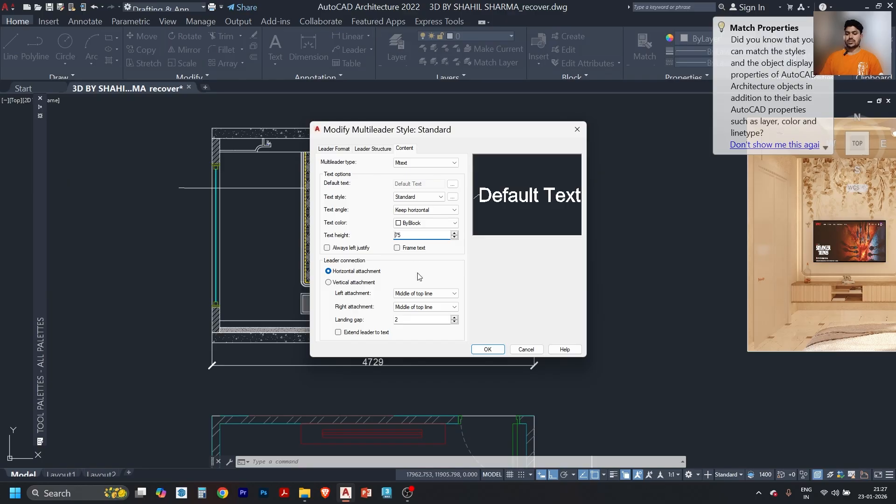
pyautogui.click(420, 224)
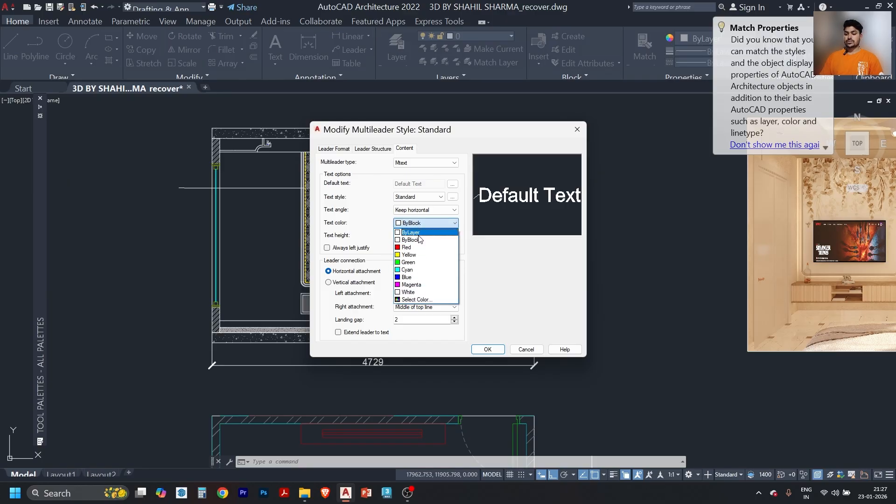
pyautogui.click(422, 232)
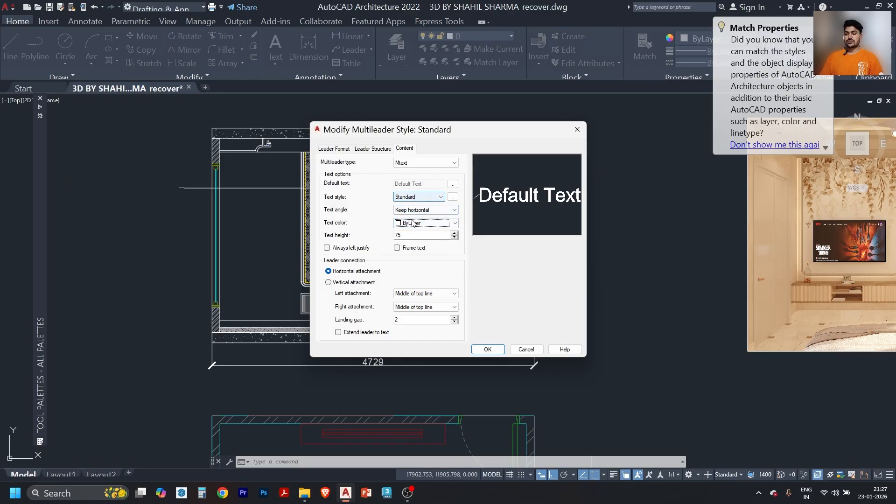
pyautogui.click(488, 350)
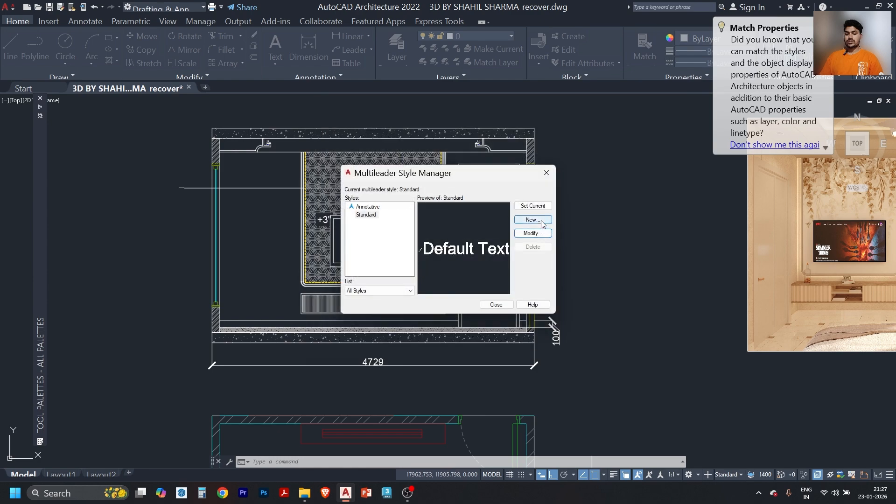
pyautogui.click(496, 305)
# Check the wallpaper leader's arrowhead on the TV wall, then select the leader and start the Draw Order command on it.
pyautogui.scroll(5, 343, 186)
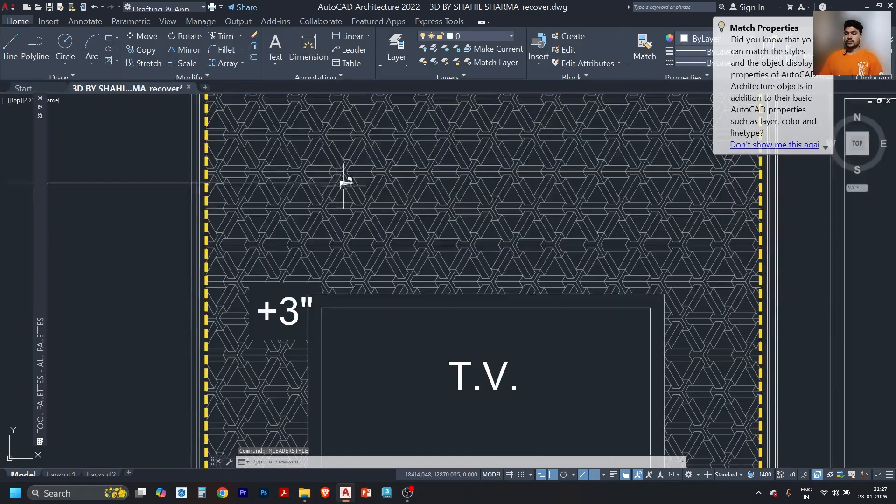
pyautogui.scroll(2, 345, 183)
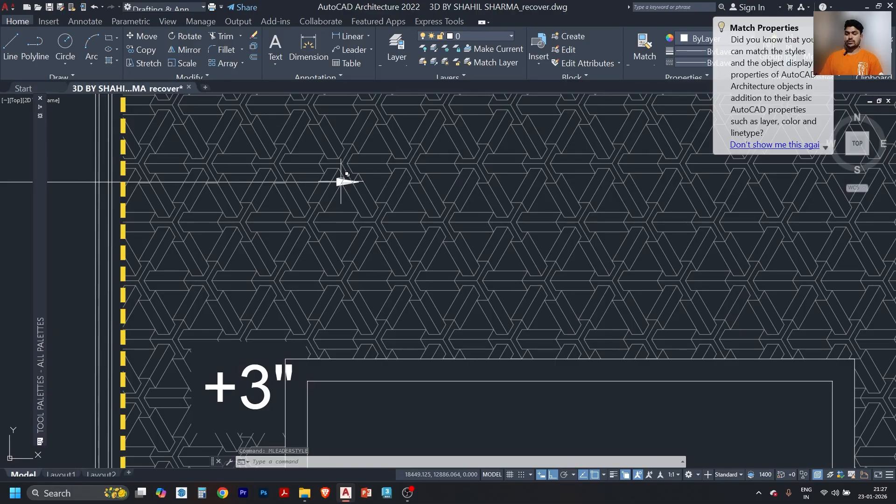
pyautogui.scroll(-6, 354, 186)
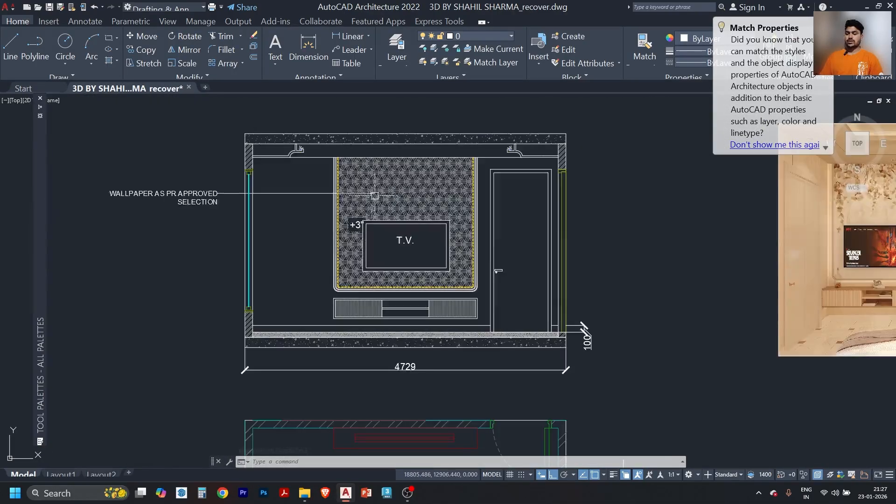
pyautogui.click(297, 188)
pyautogui.click(296, 207)
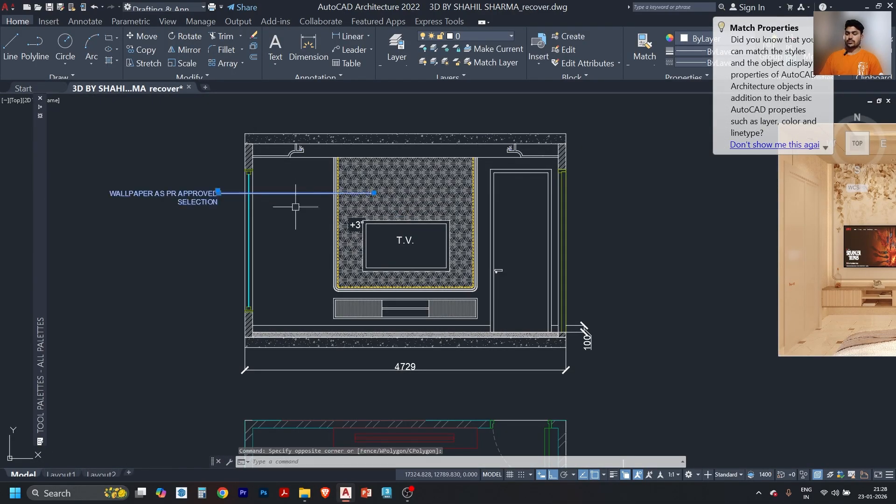
pyautogui.write('dr')
pyautogui.press('Return')
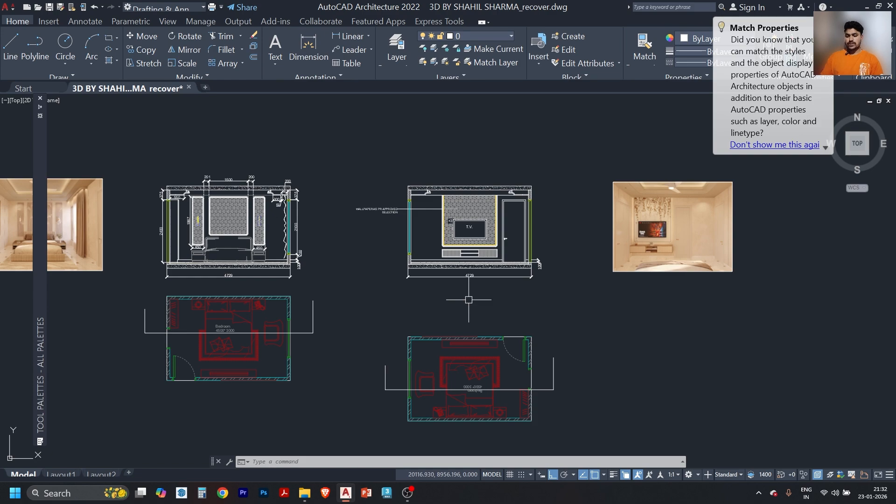
pyautogui.scroll(3, 167, 316)
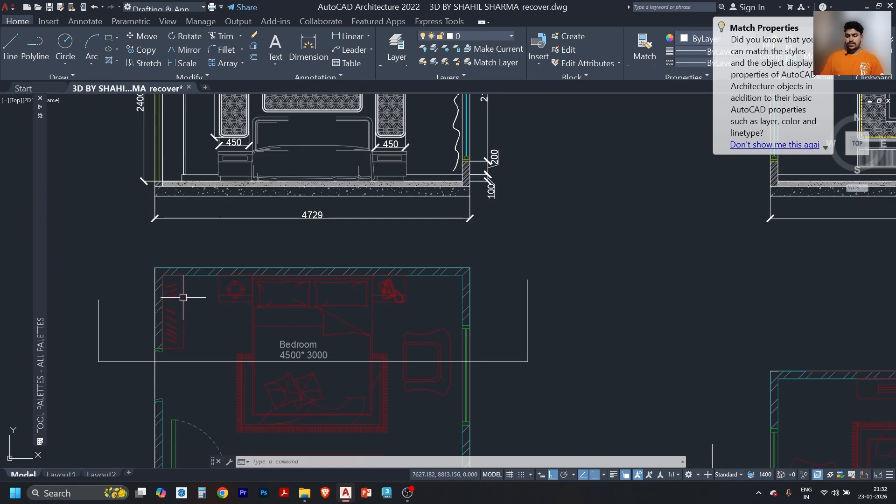
pyautogui.scroll(-1, 243, 311)
pyautogui.moveTo(698, 226); pyautogui.dragTo(600, 264, button='middle')
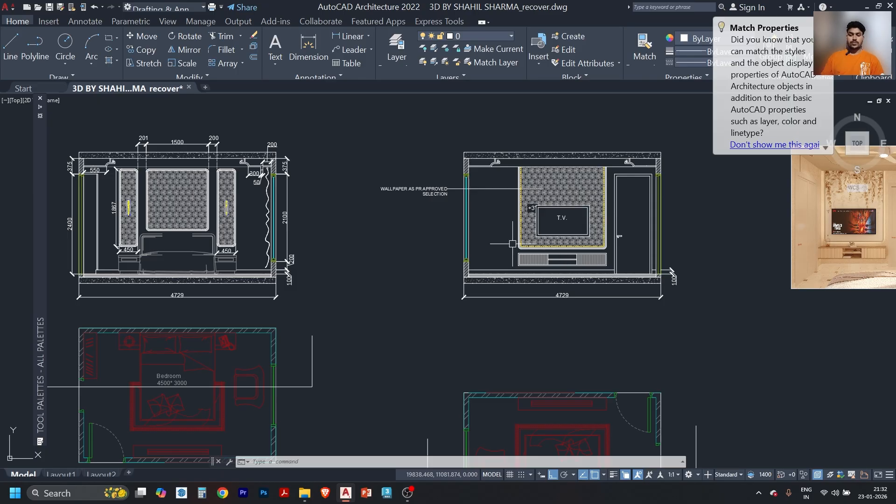
pyautogui.scroll(-2, 523, 239)
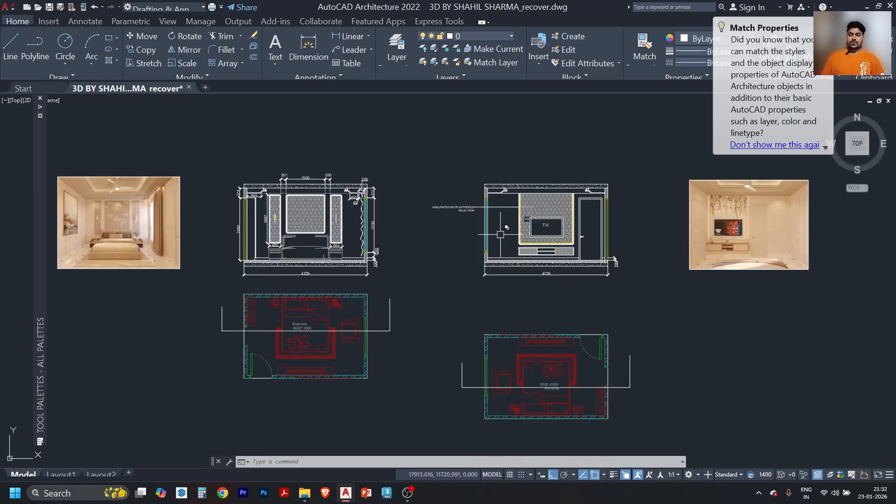